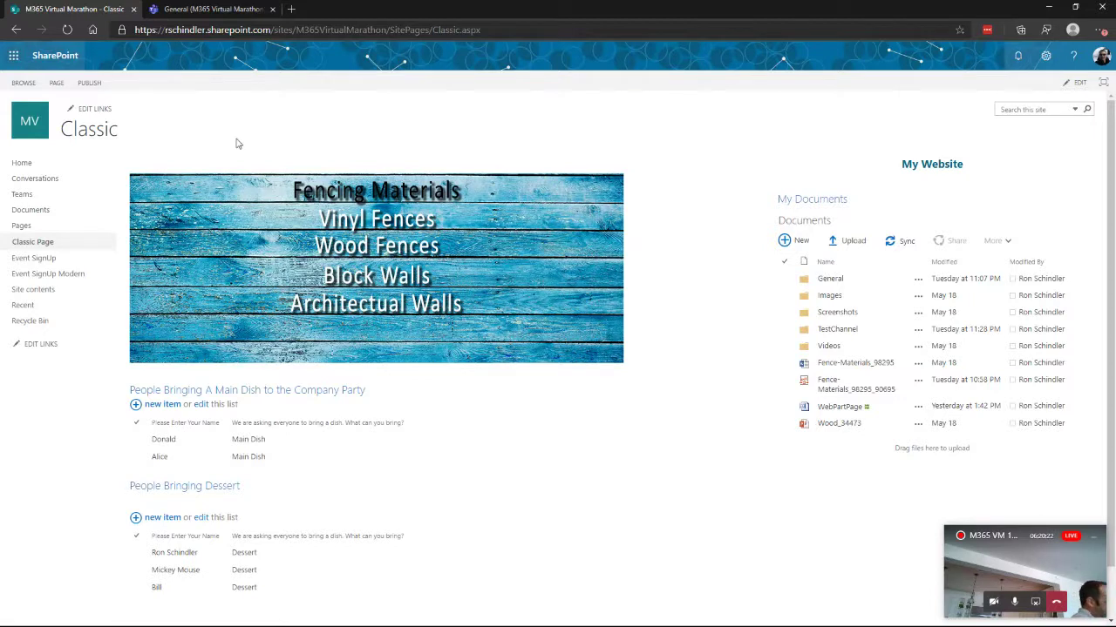
Step: Open the Classic page for editing and review the available text layouts without choosing one
left_click(55, 84)
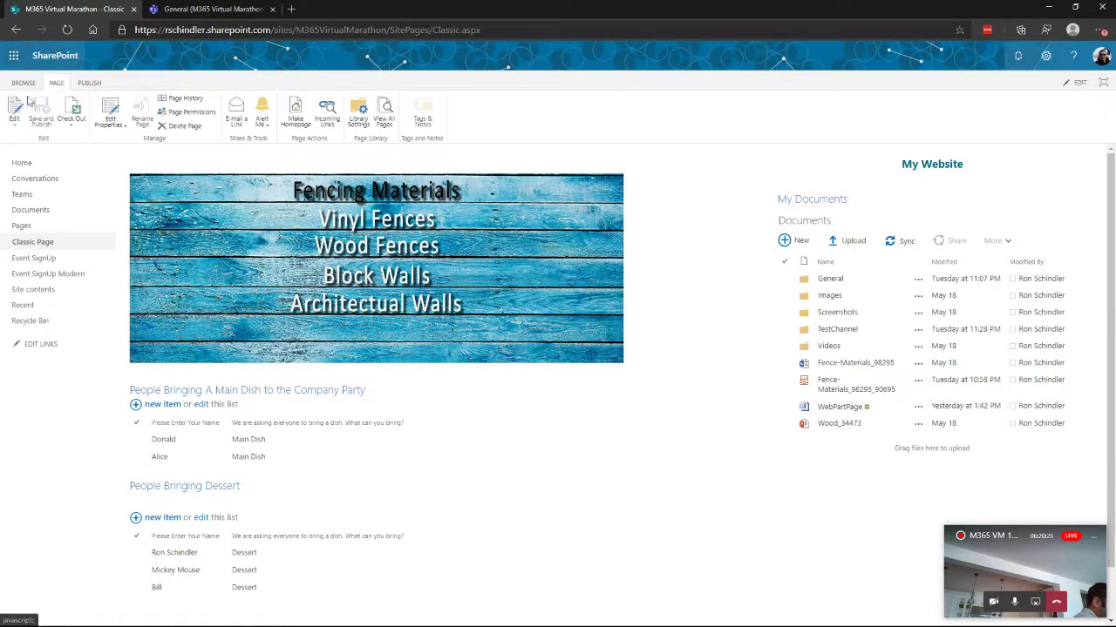
left_click(14, 119)
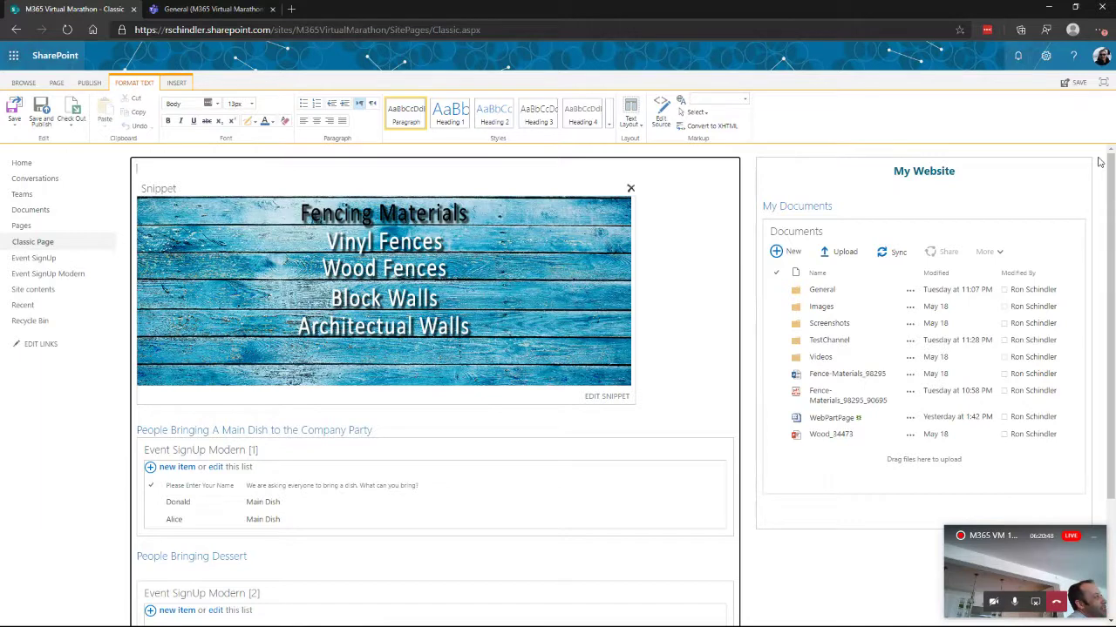
left_click(637, 128)
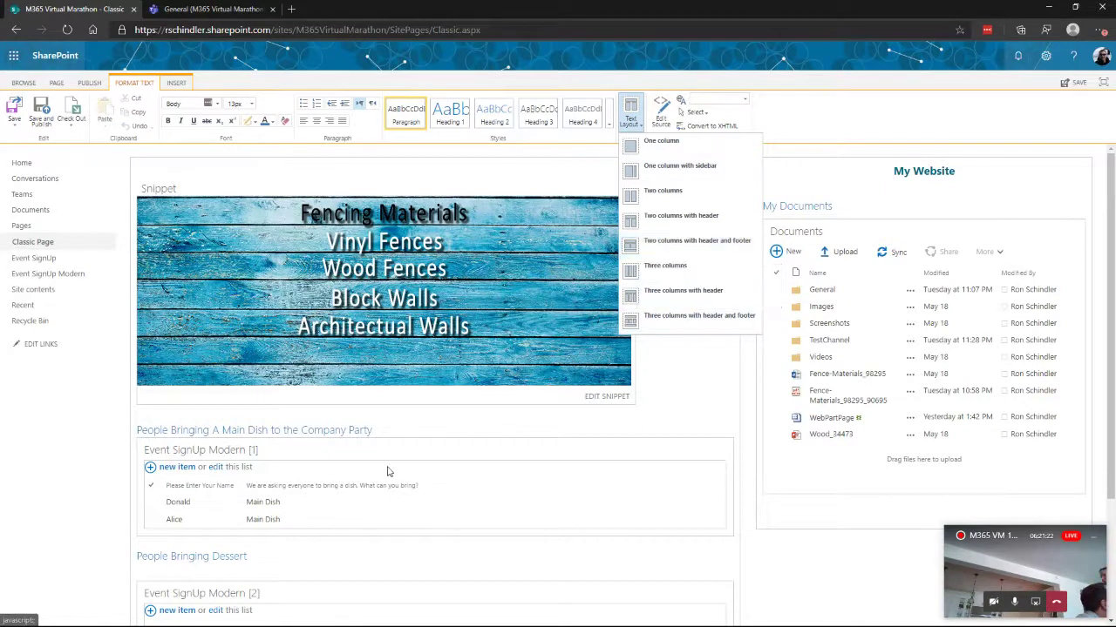
left_click(145, 423)
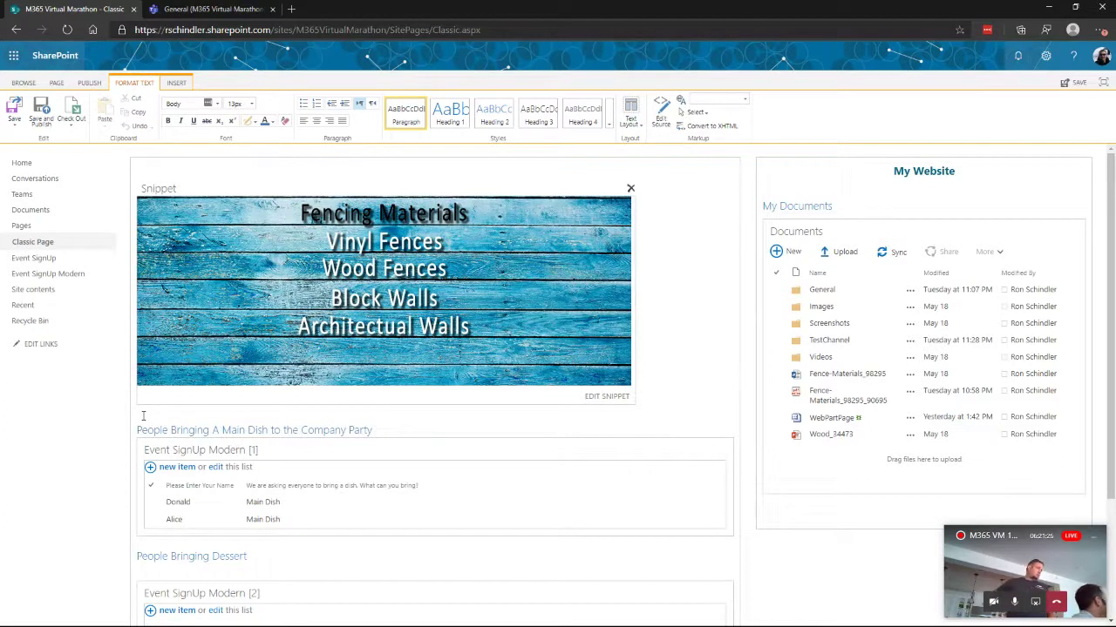
Step: Insert the Event SignUp app as a web part above the Fencing Materials snippet
left_click(135, 415)
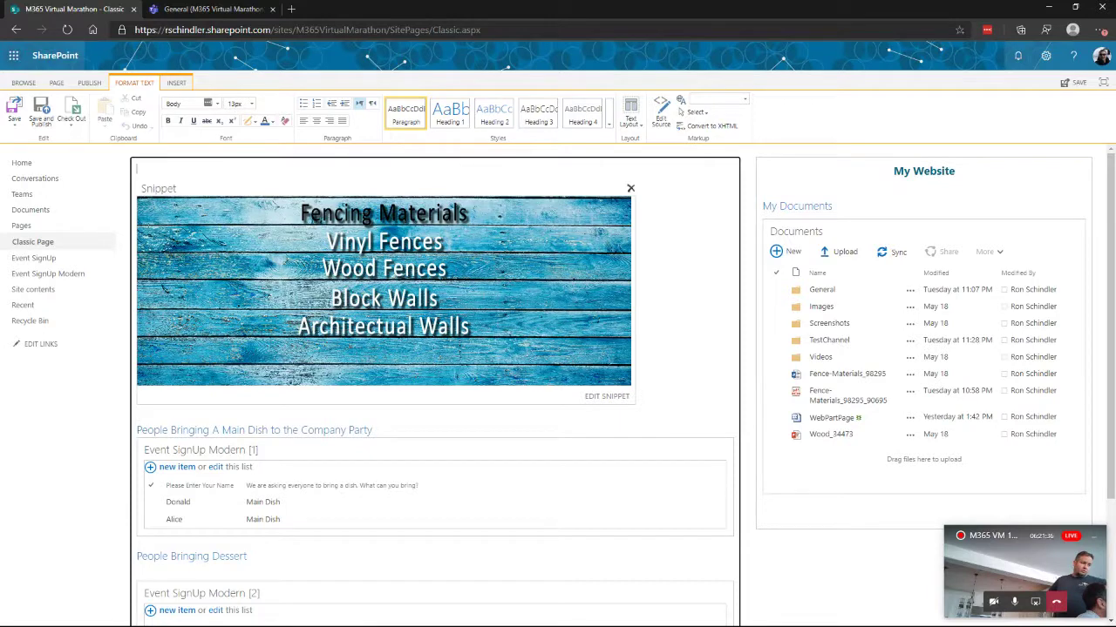
left_click(176, 83)
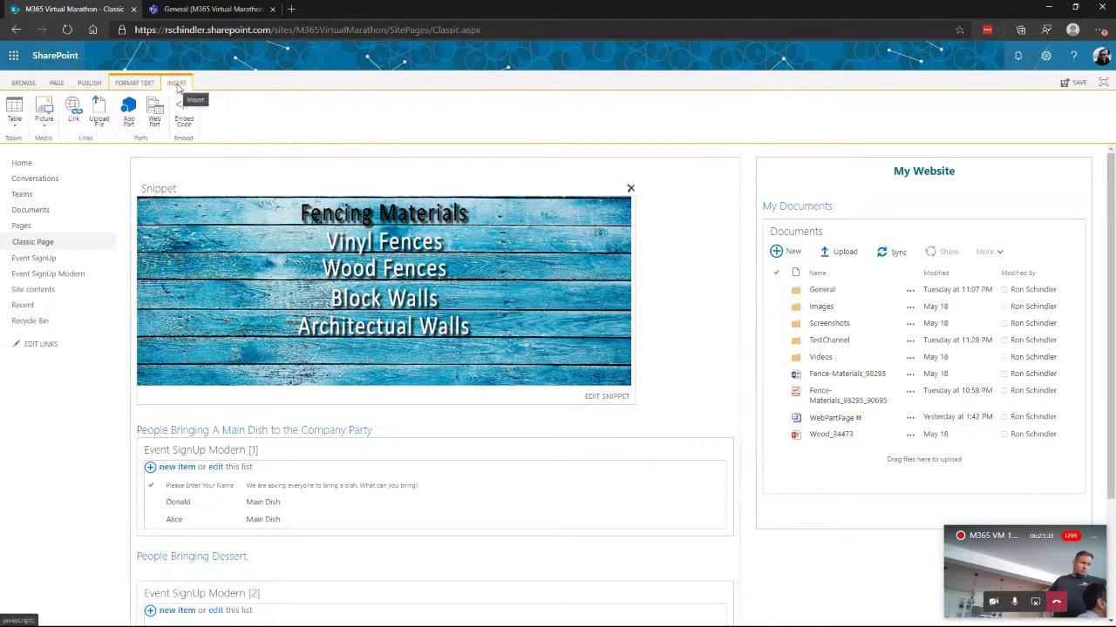
left_click(154, 113)
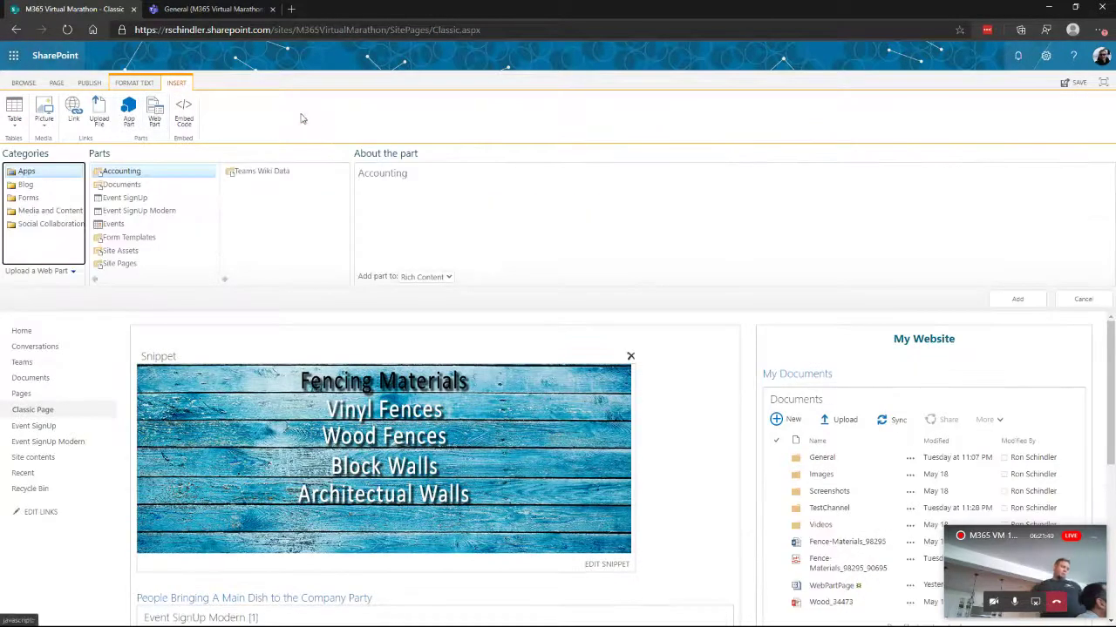
left_click(122, 199)
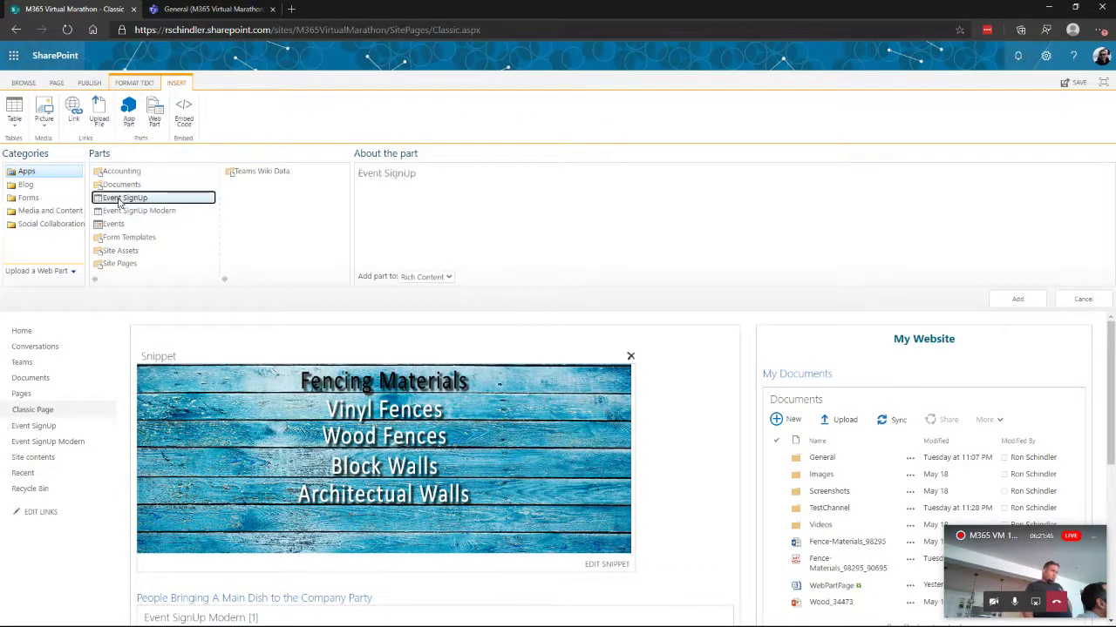
left_click(1022, 299)
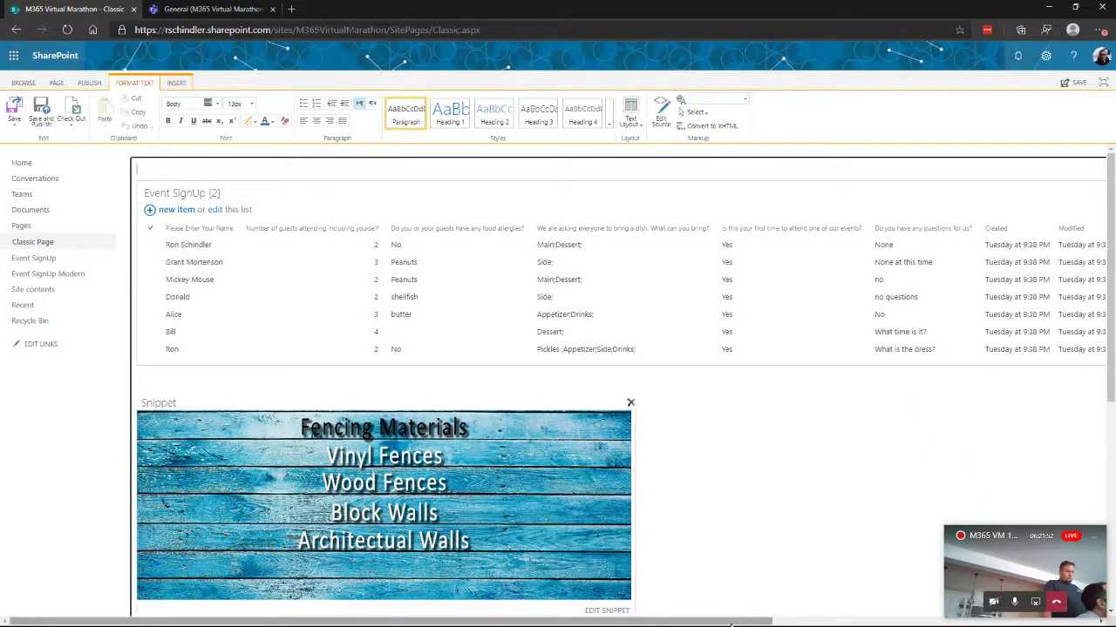
Step: Open the Event SignUp web part's properties, review its selectable list views and cancel
left_click_drag(730, 621, 1055, 621)
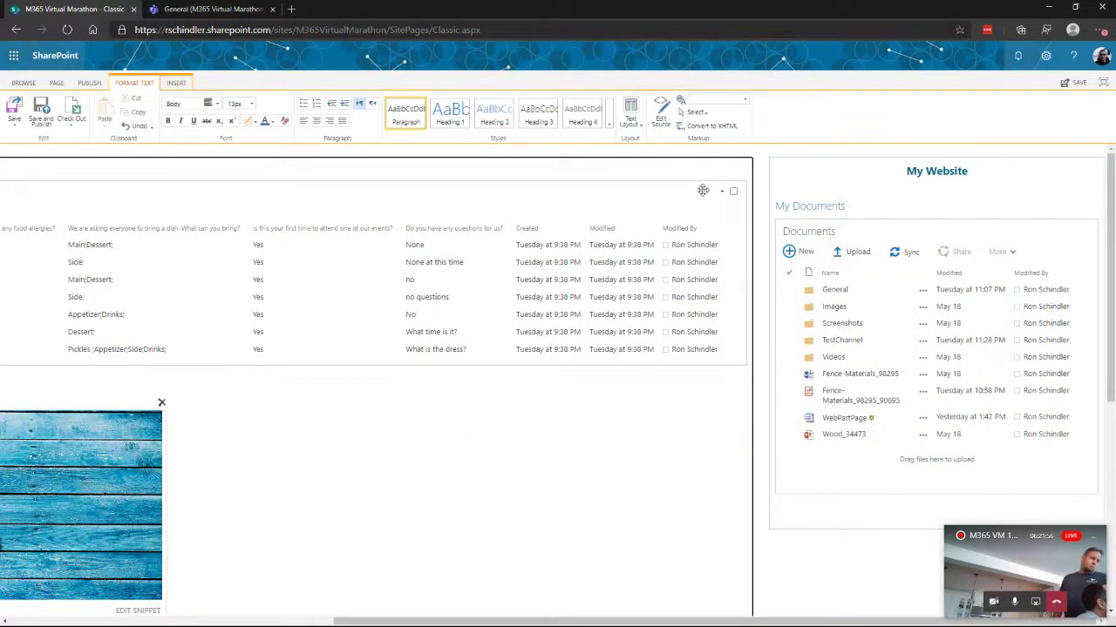
left_click(722, 193)
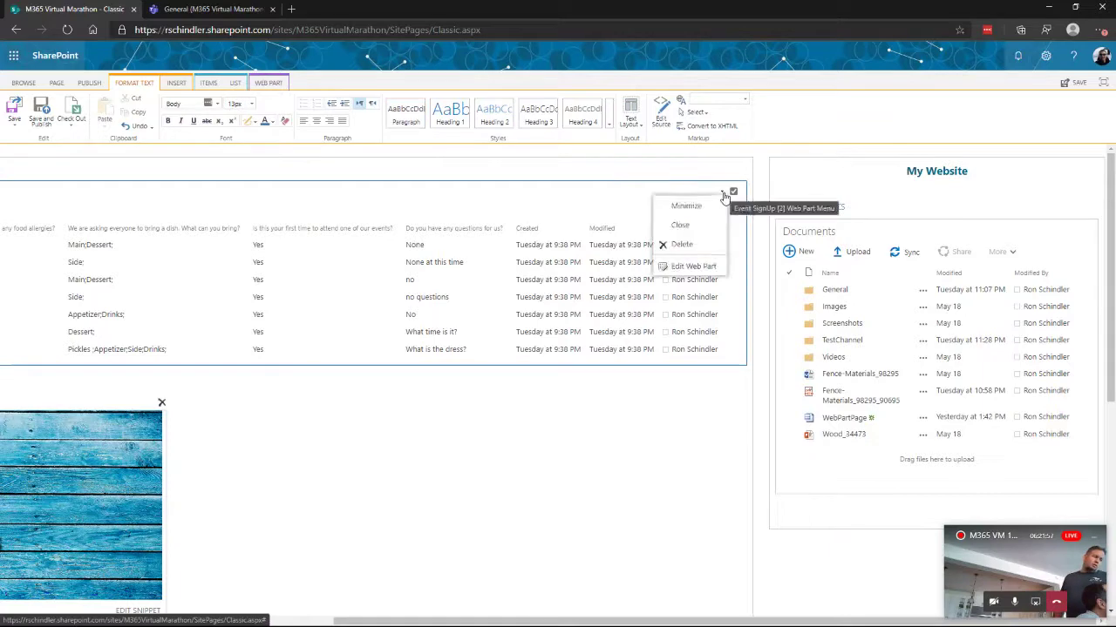
left_click(680, 266)
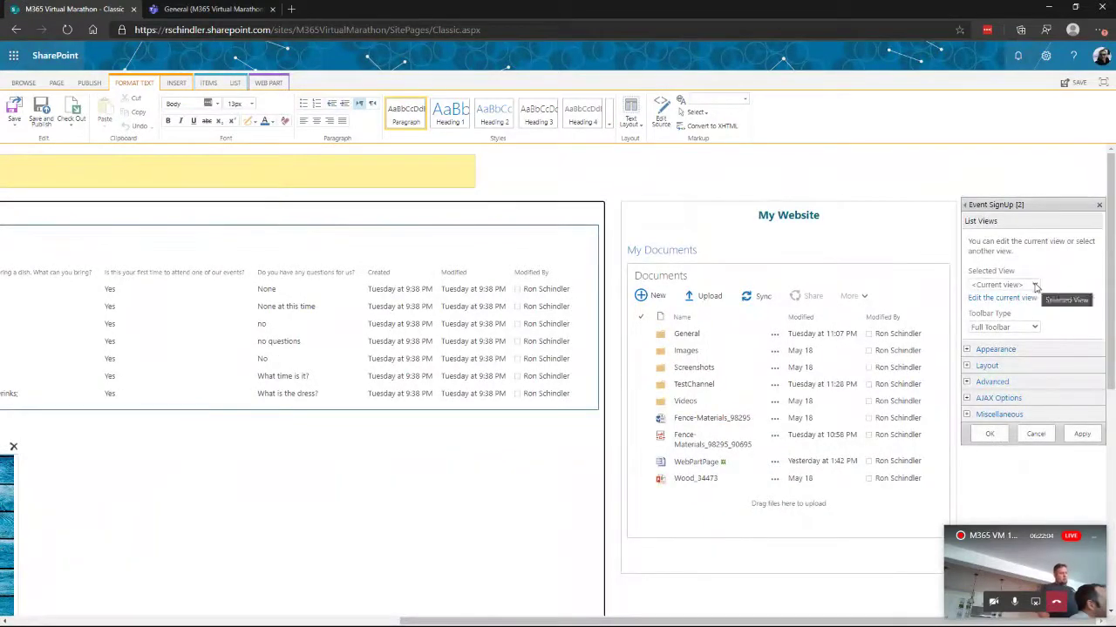
left_click(1034, 285)
left_click(1072, 293)
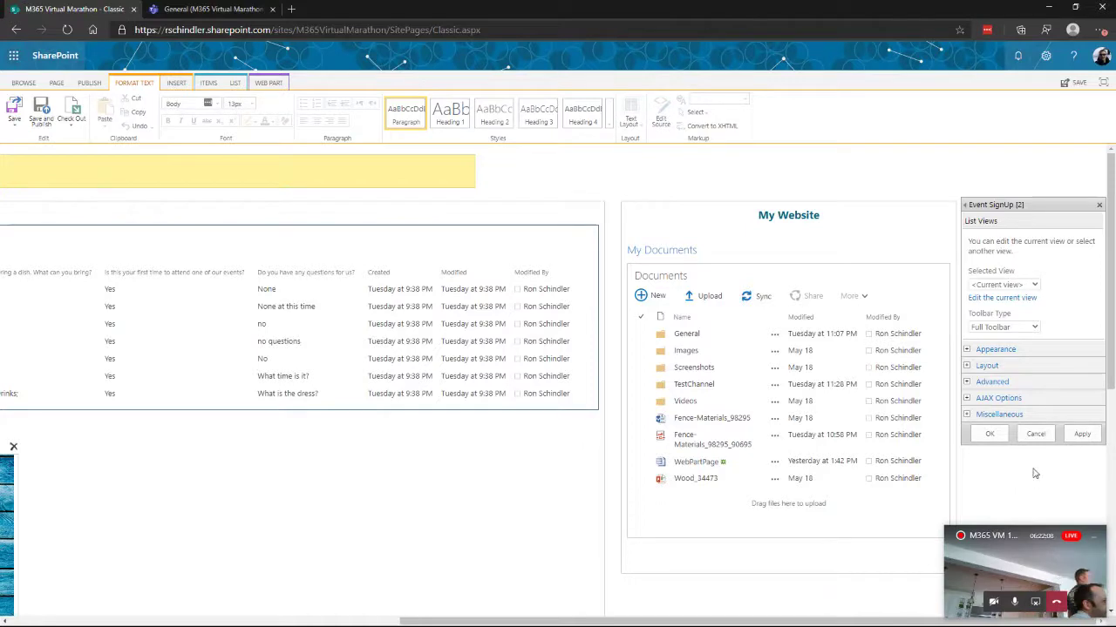
left_click(1038, 437)
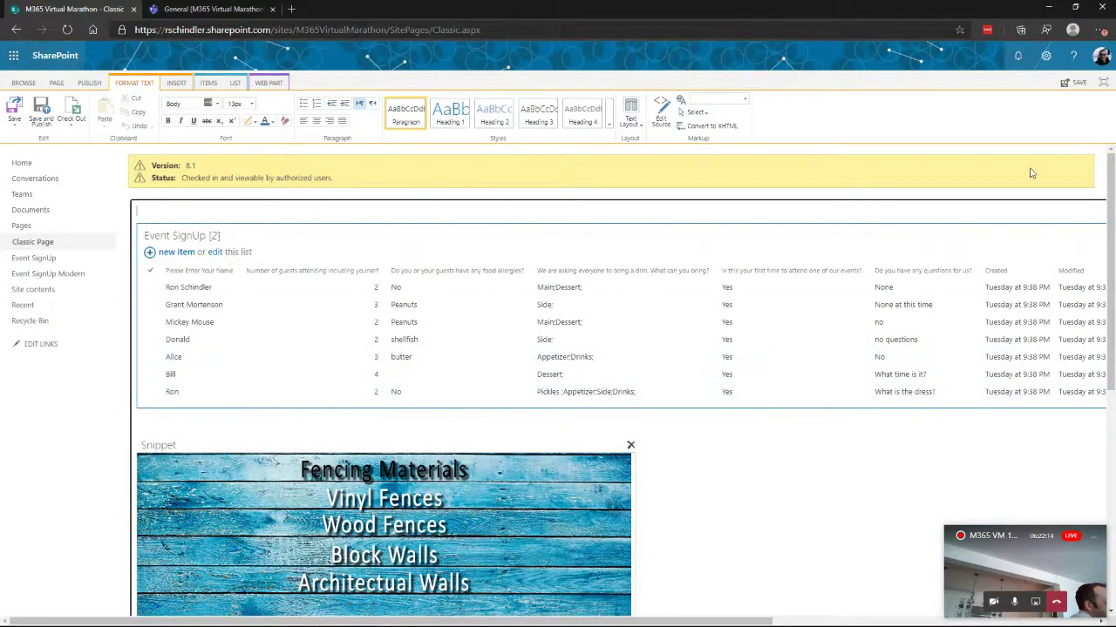
Step: Stop editing the Classic page and discard the unsaved changes
left_click(1046, 58)
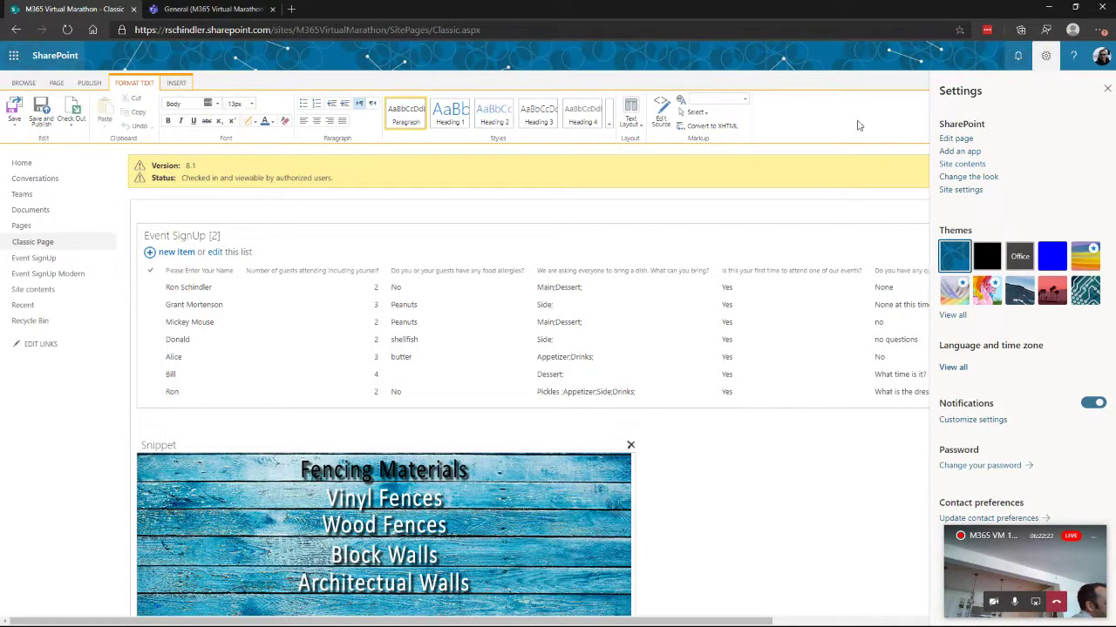
left_click(814, 211)
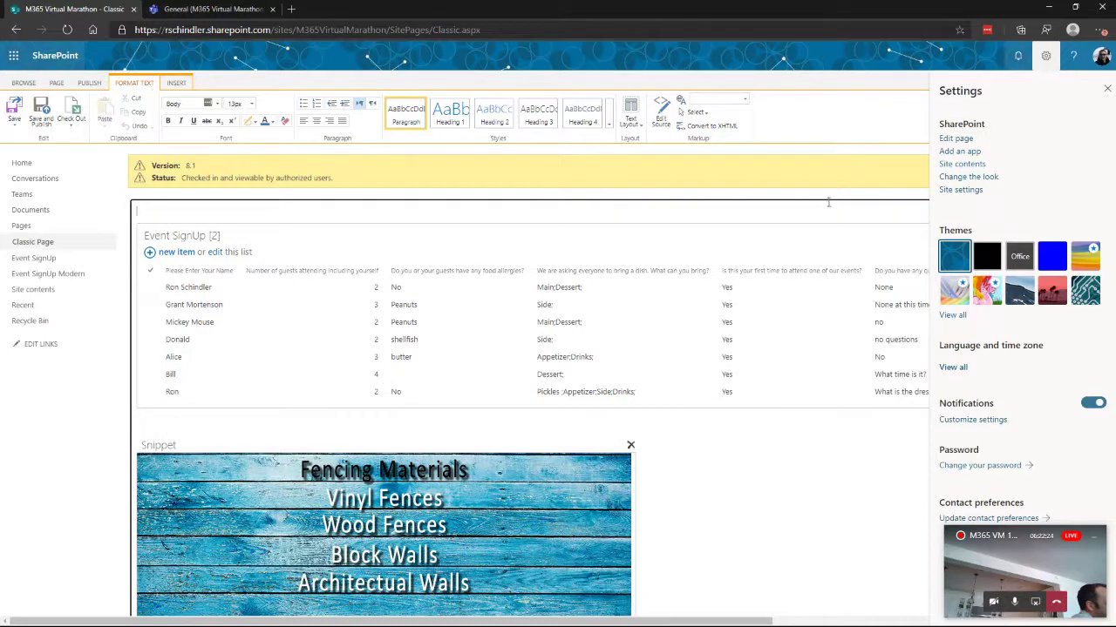
left_click(15, 128)
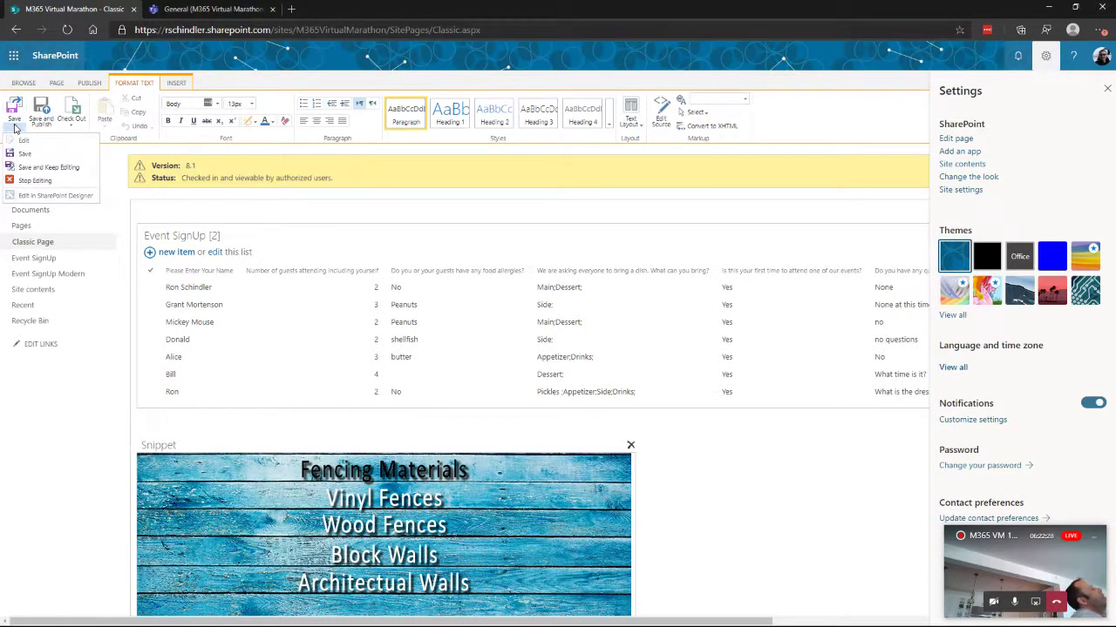
left_click(31, 180)
left_click(570, 356)
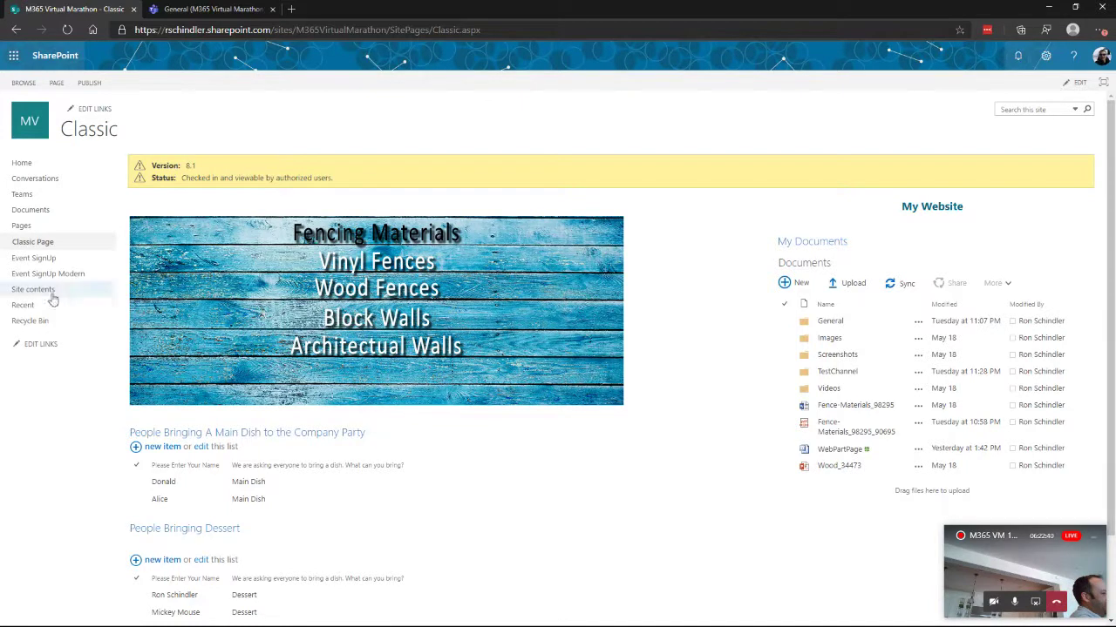
Step: Create a new page from the site contents and name it Demo1
left_click(12, 290)
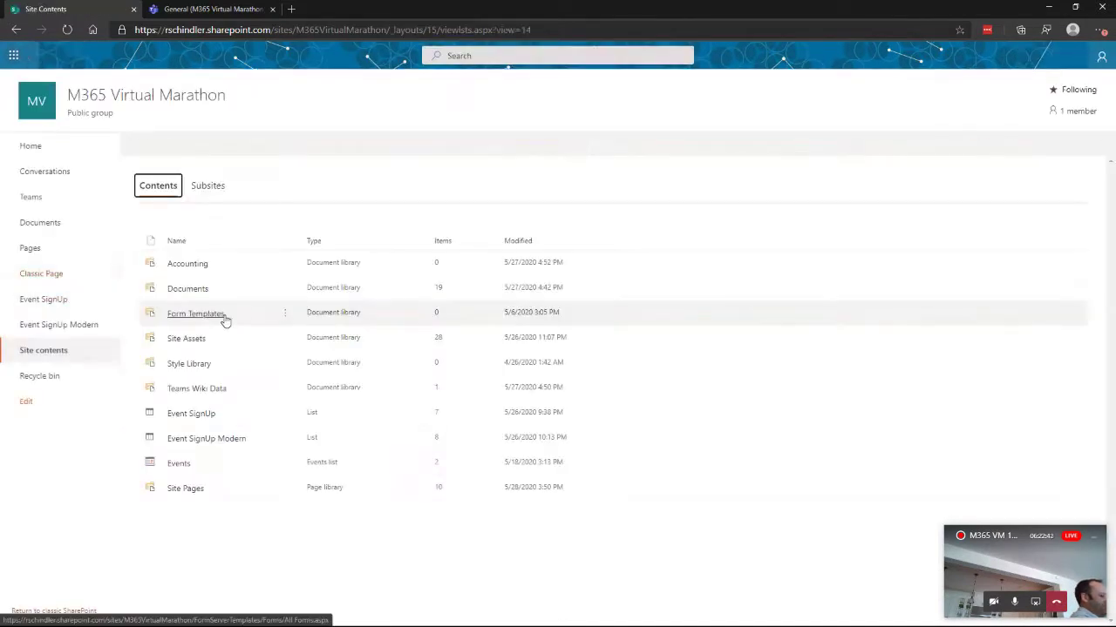
left_click(171, 146)
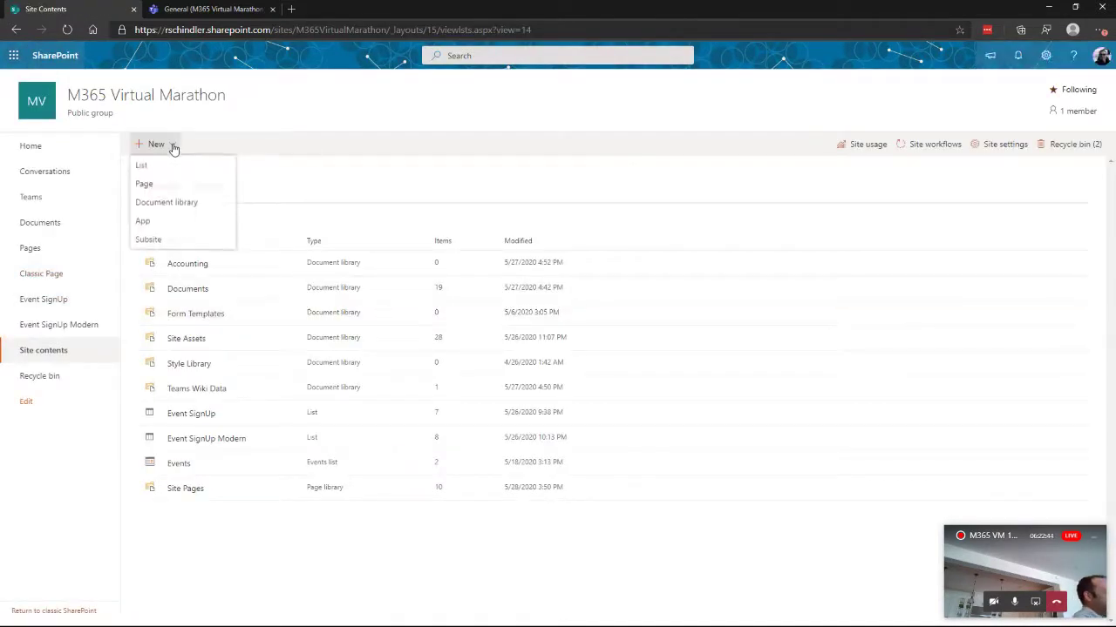
left_click(146, 187)
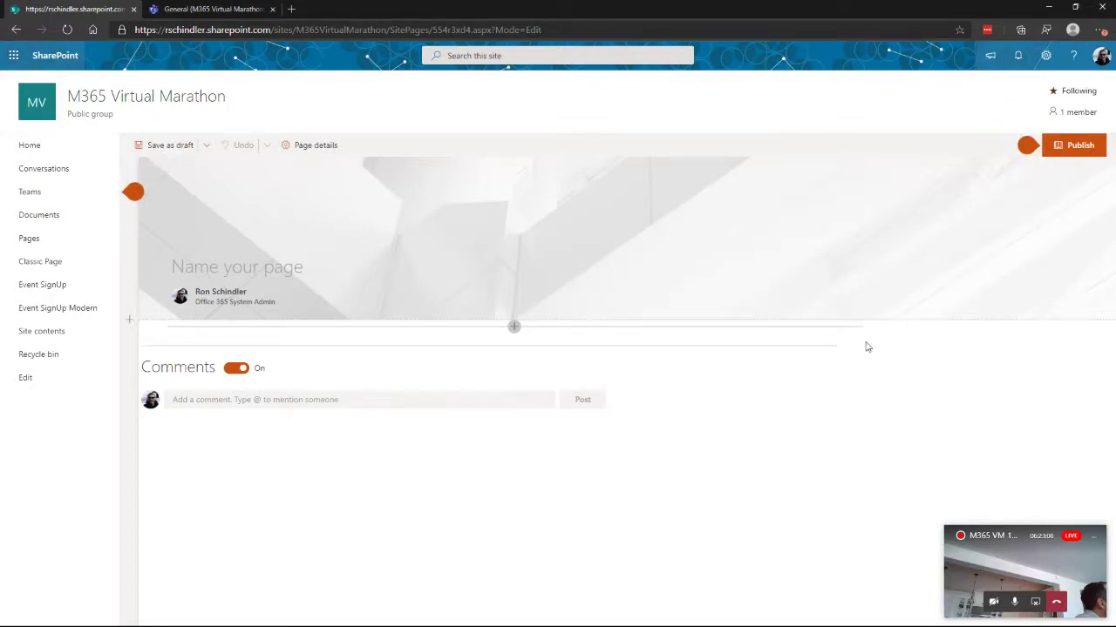
left_click(202, 268)
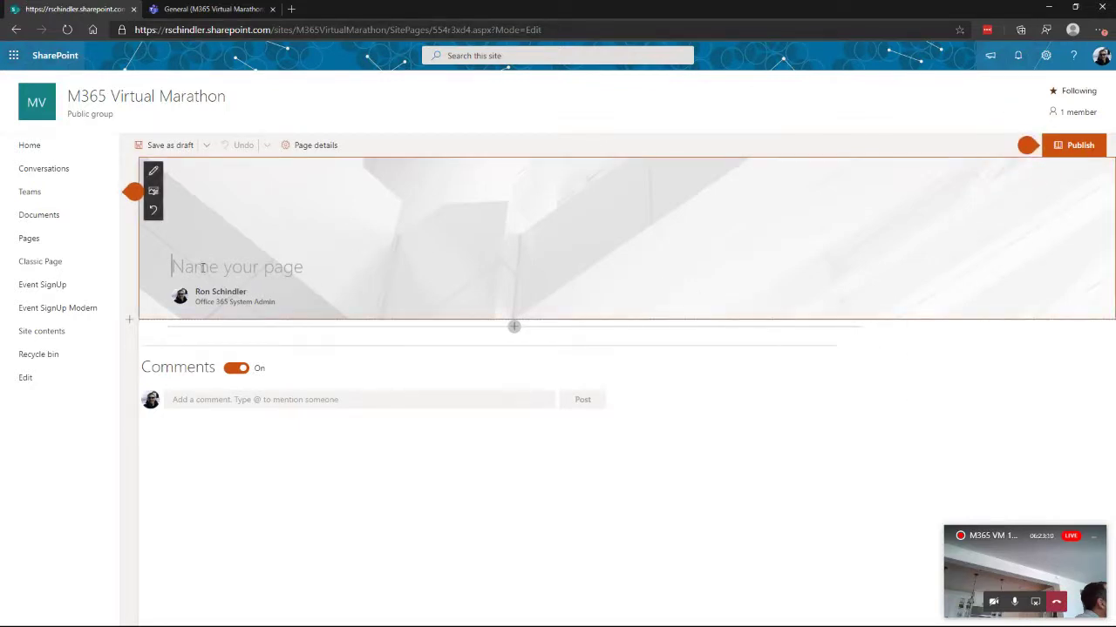
type("De")
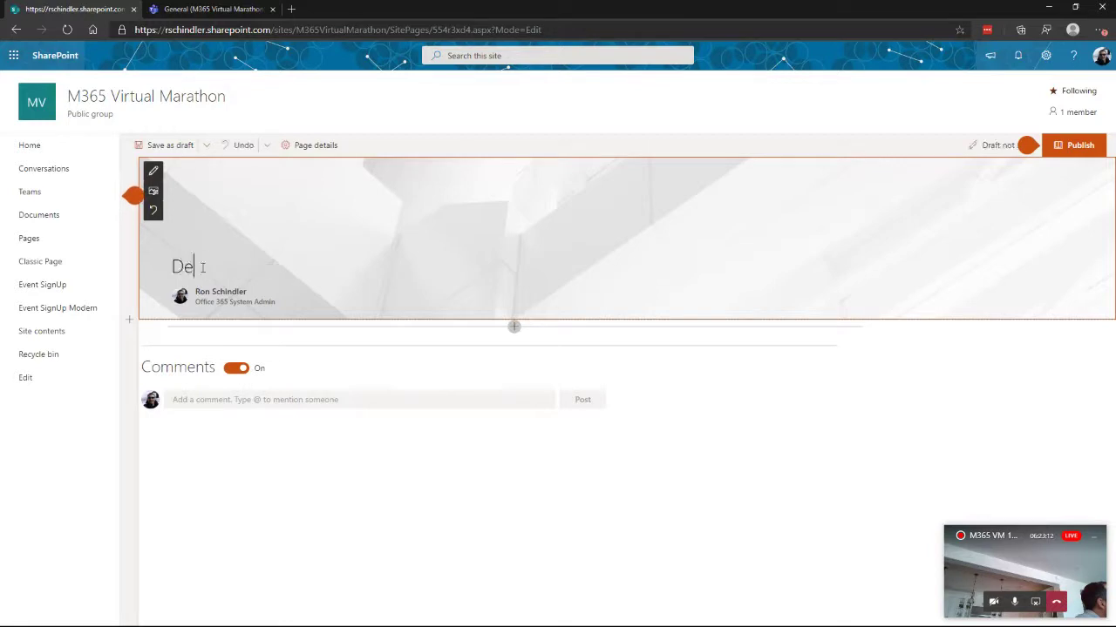
type("mo1")
Step: Set the Demo1 title area image to the recent image PagesIllustration and move its focal point to the image's upper edge
left_click(153, 174)
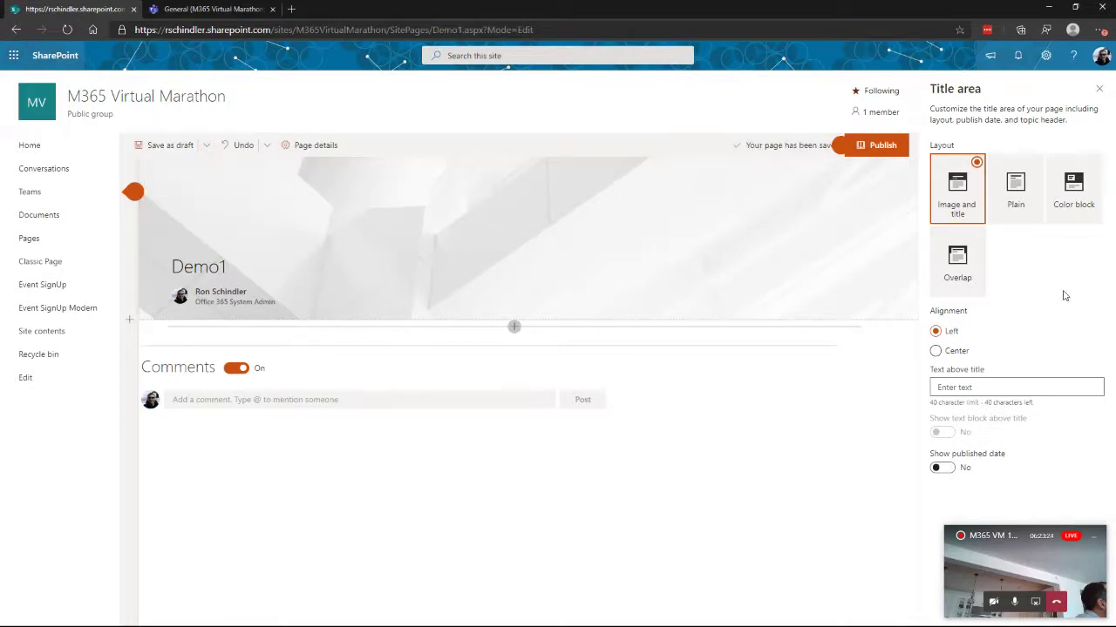
left_click(154, 194)
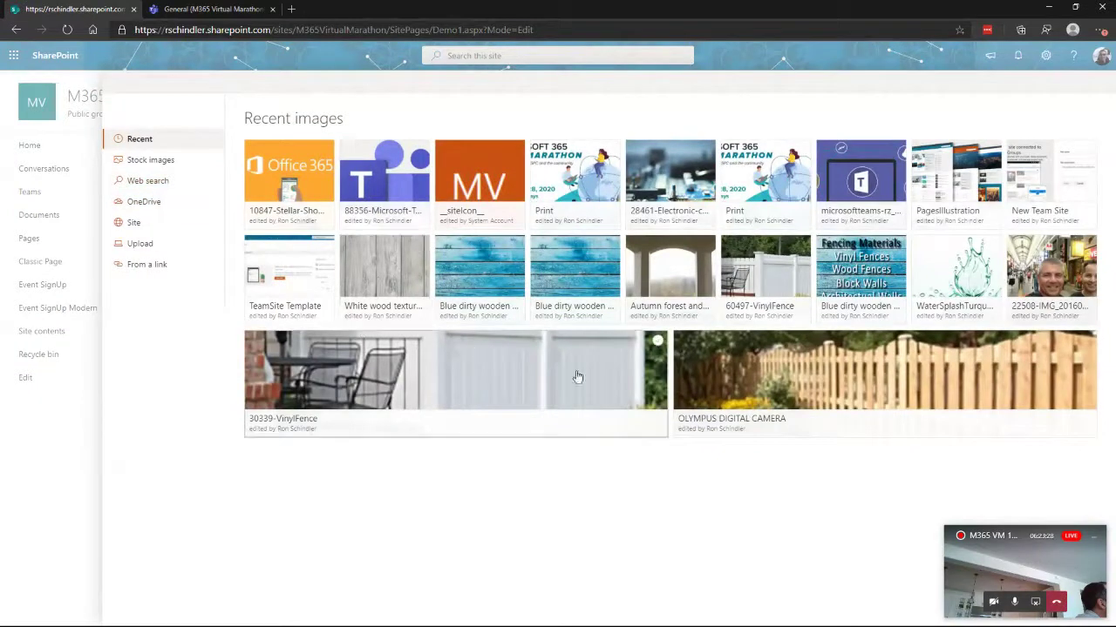
left_click(571, 171)
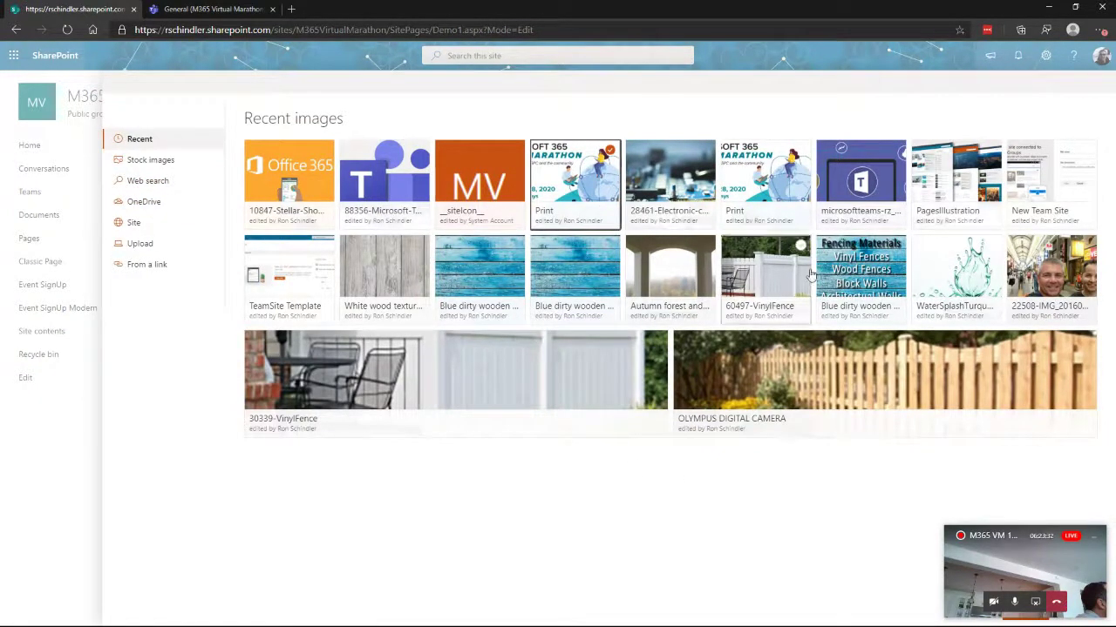
left_click(956, 180)
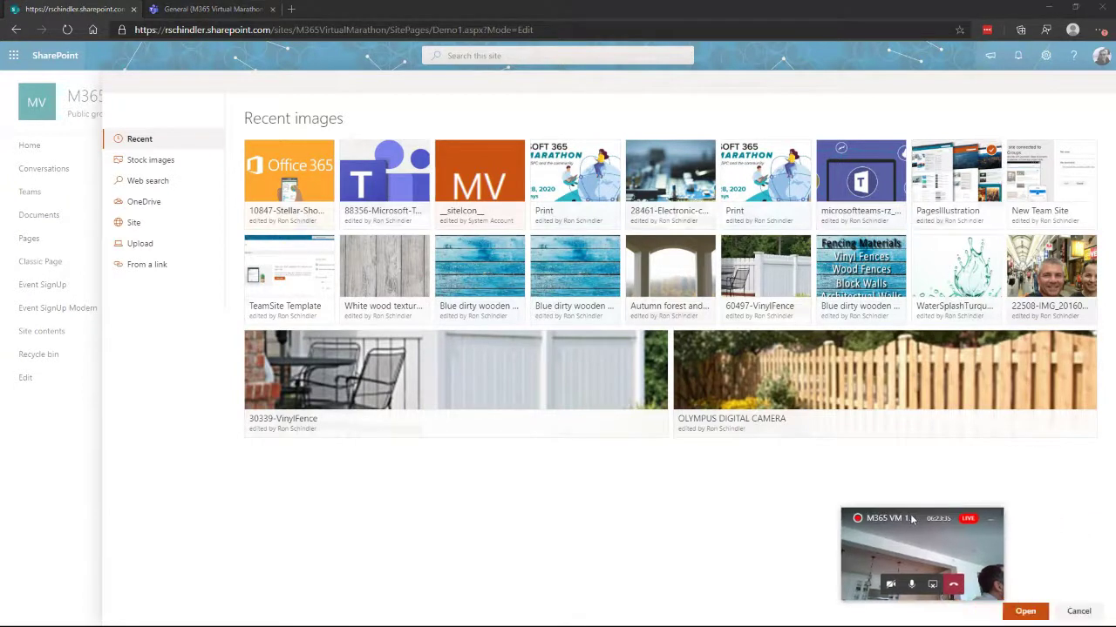
left_click(1025, 611)
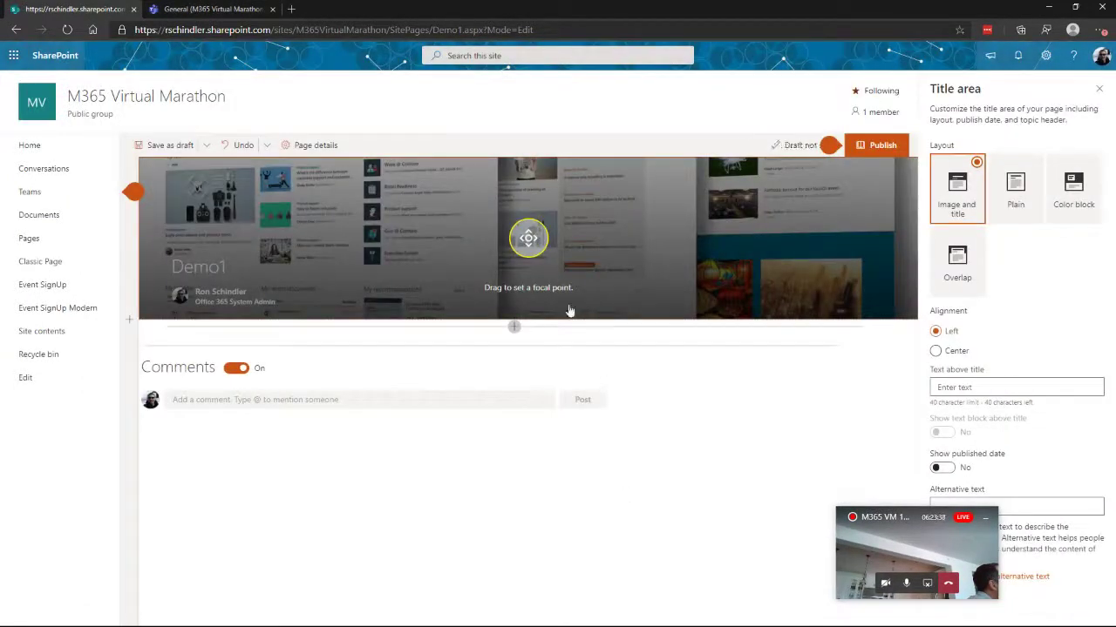
left_click_drag(528, 240, 554, 165)
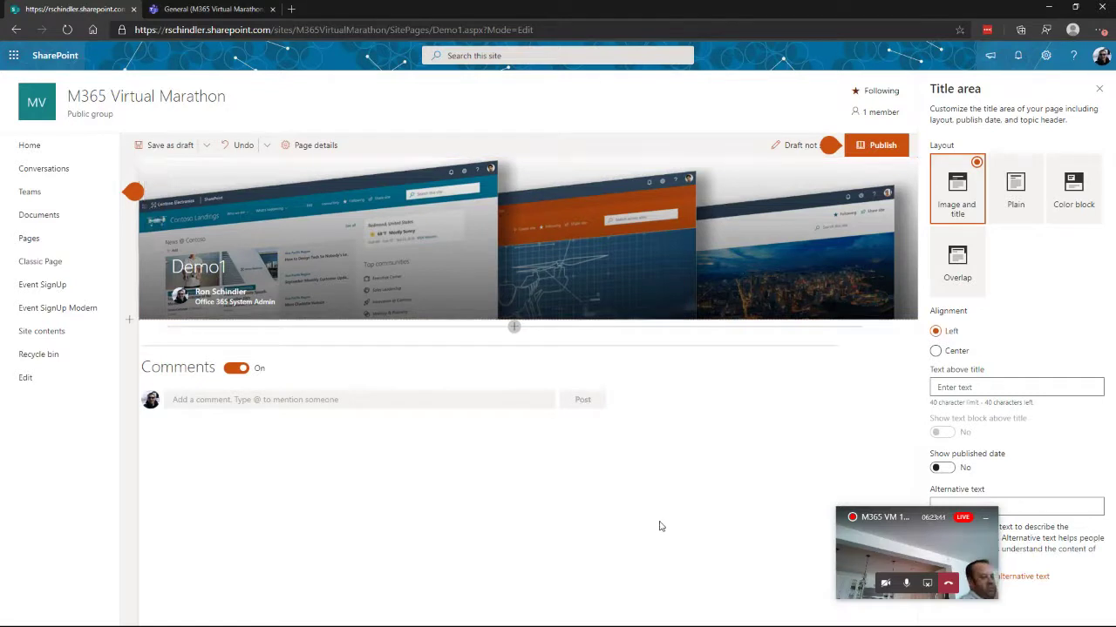
left_click(1099, 89)
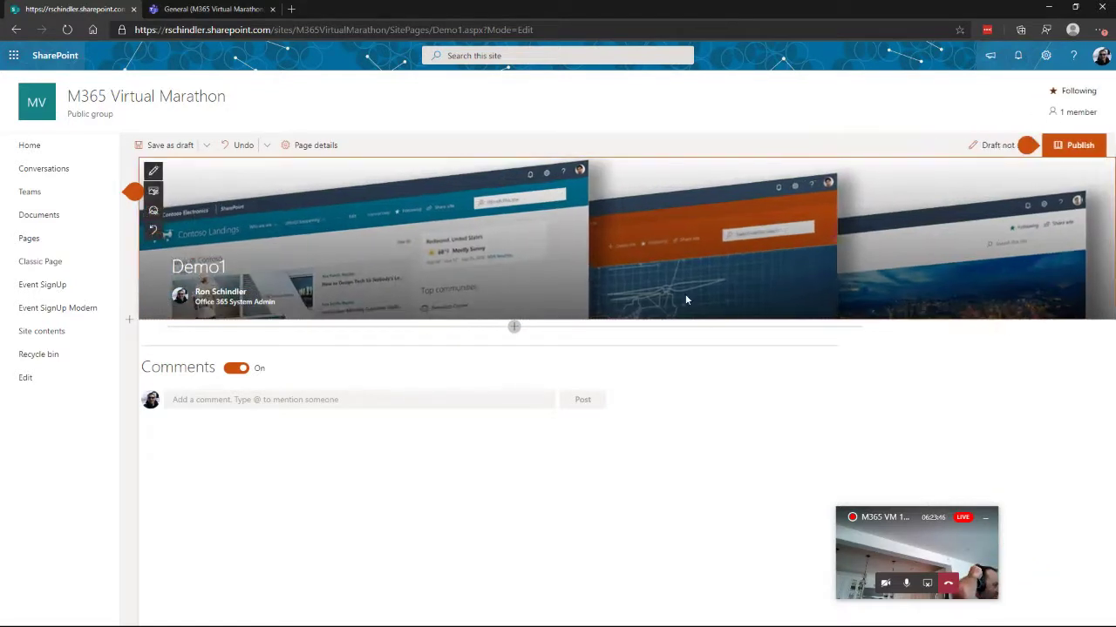
Step: Publish the Demo1 page and add it to the site navigation
left_click(205, 146)
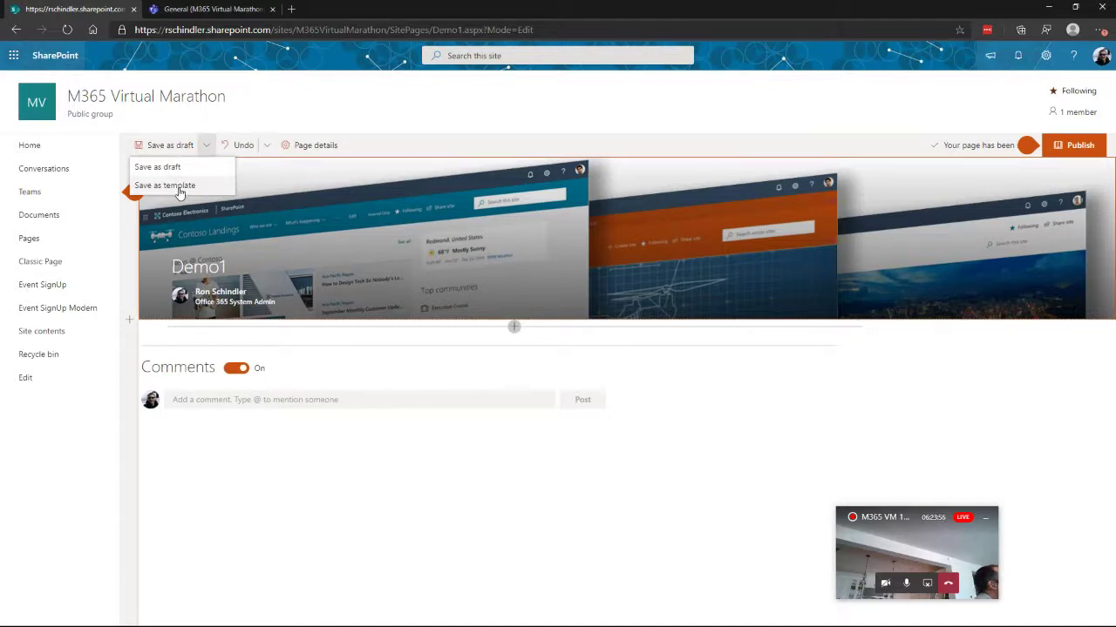
left_click(1079, 151)
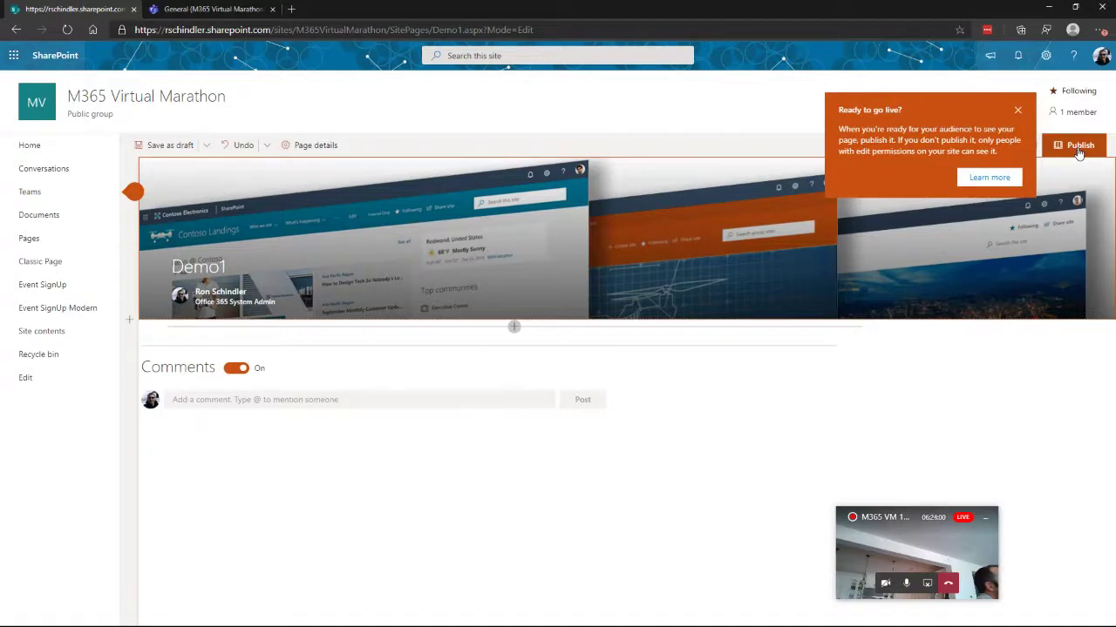
left_click(1079, 150)
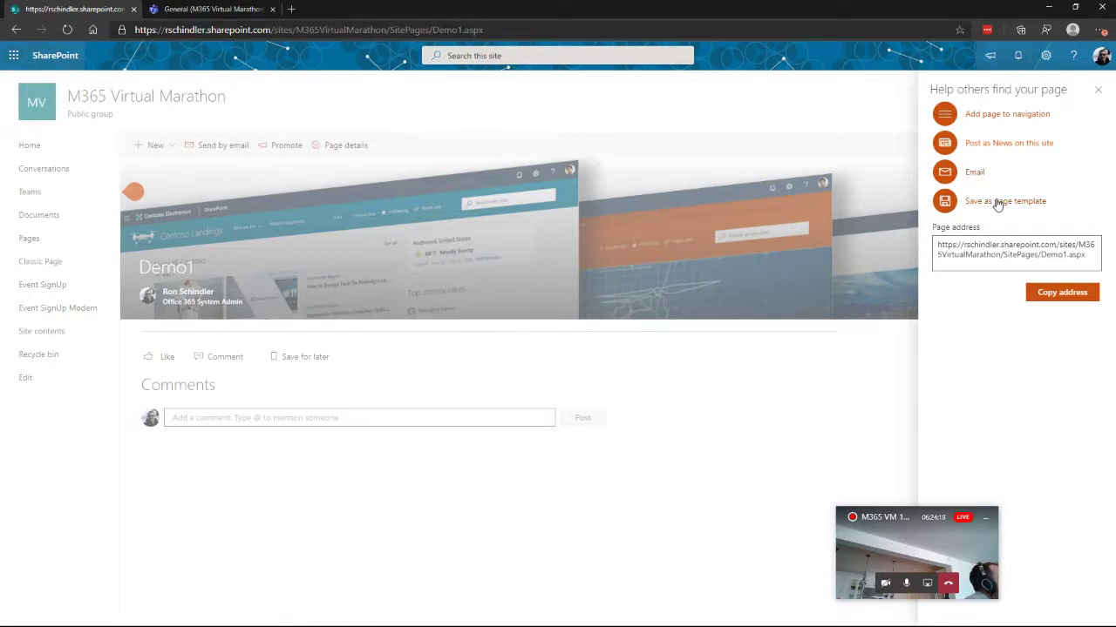
left_click(982, 116)
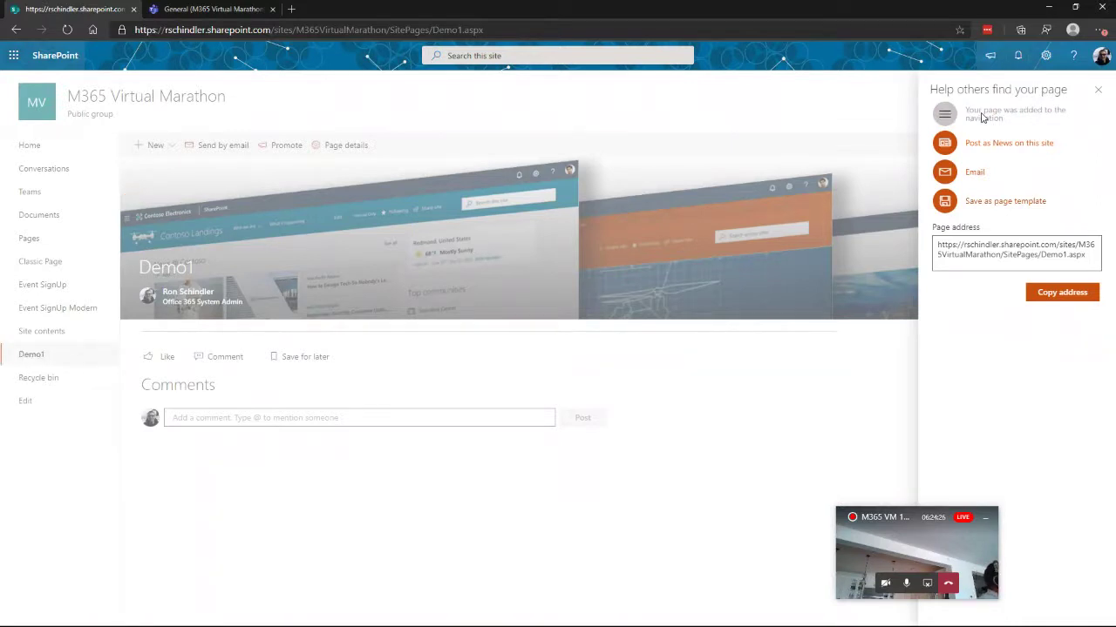
Step: Save the Demo1 page as a page template titled "Our new pages Template"
left_click(993, 202)
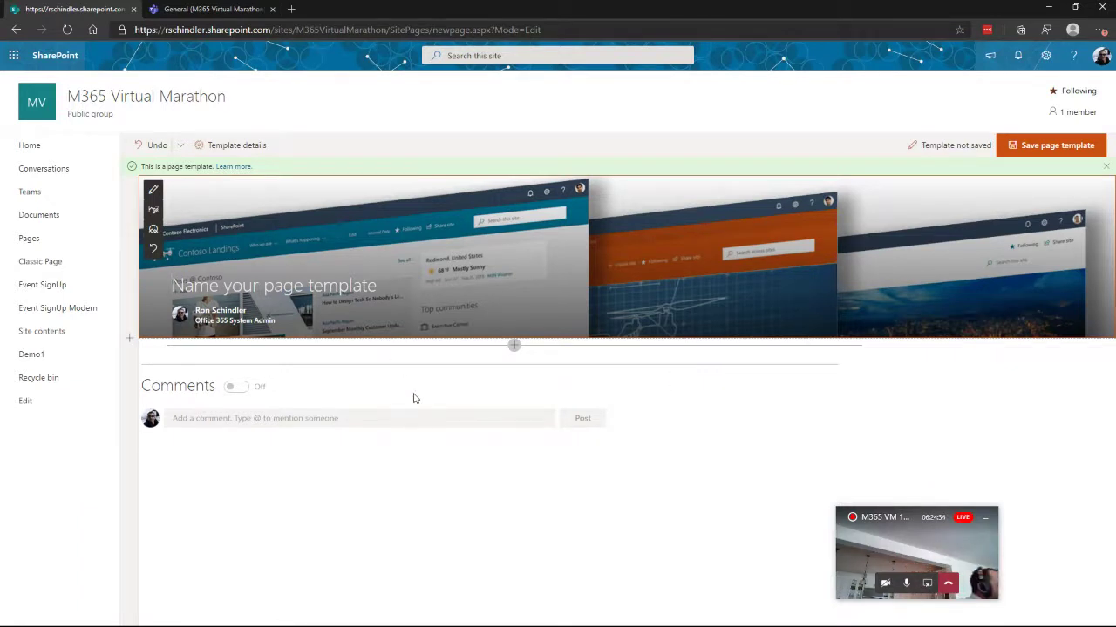
type("O")
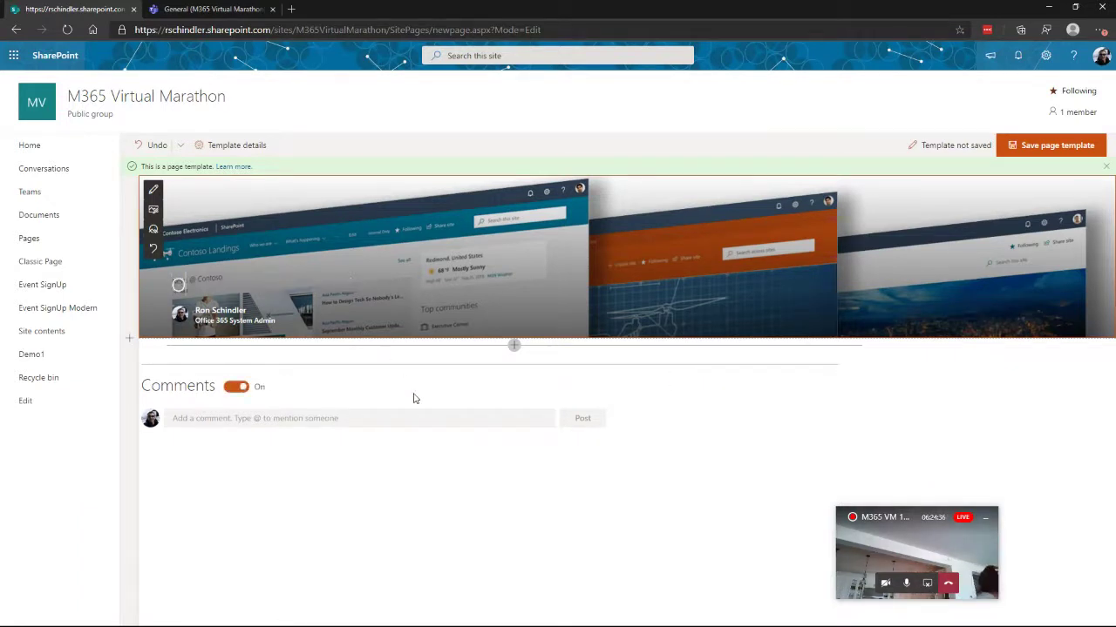
type("ur new pa")
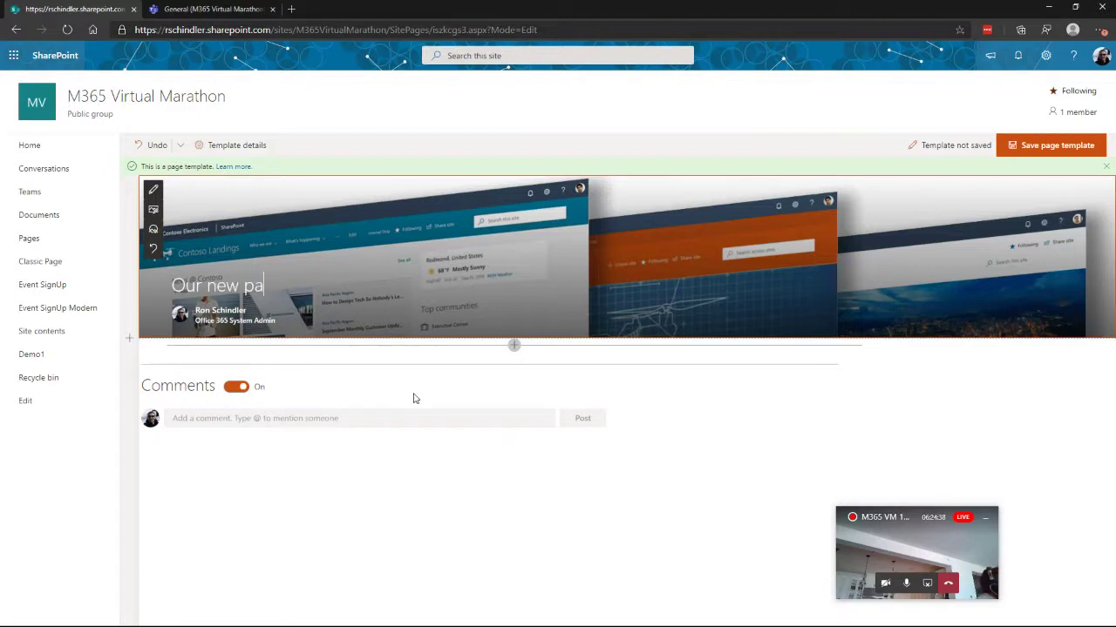
type("ges Te")
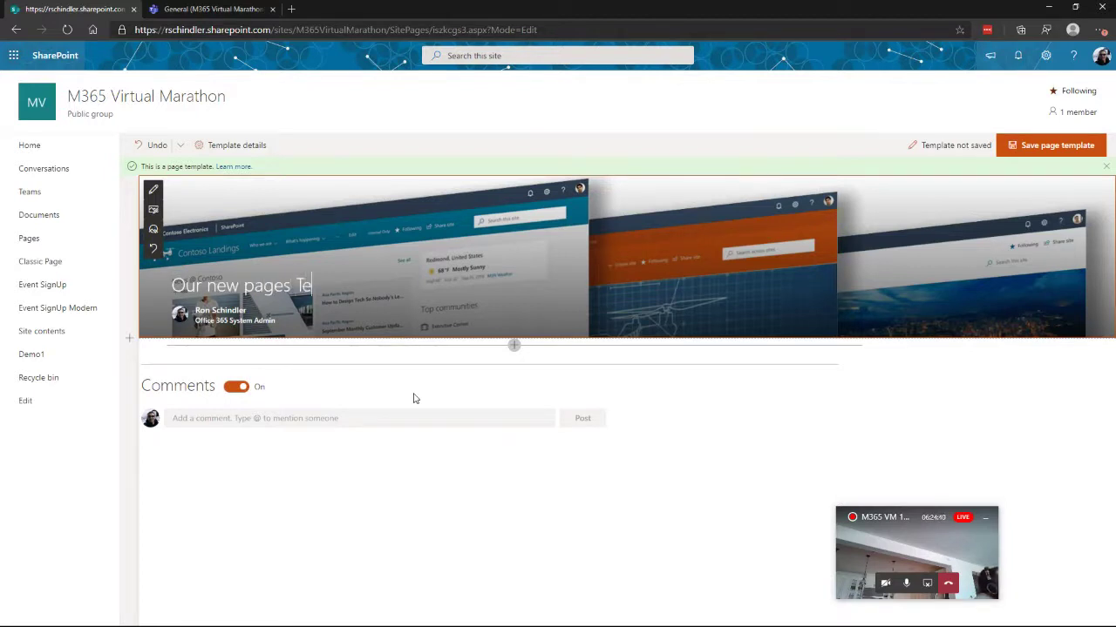
type("mplate")
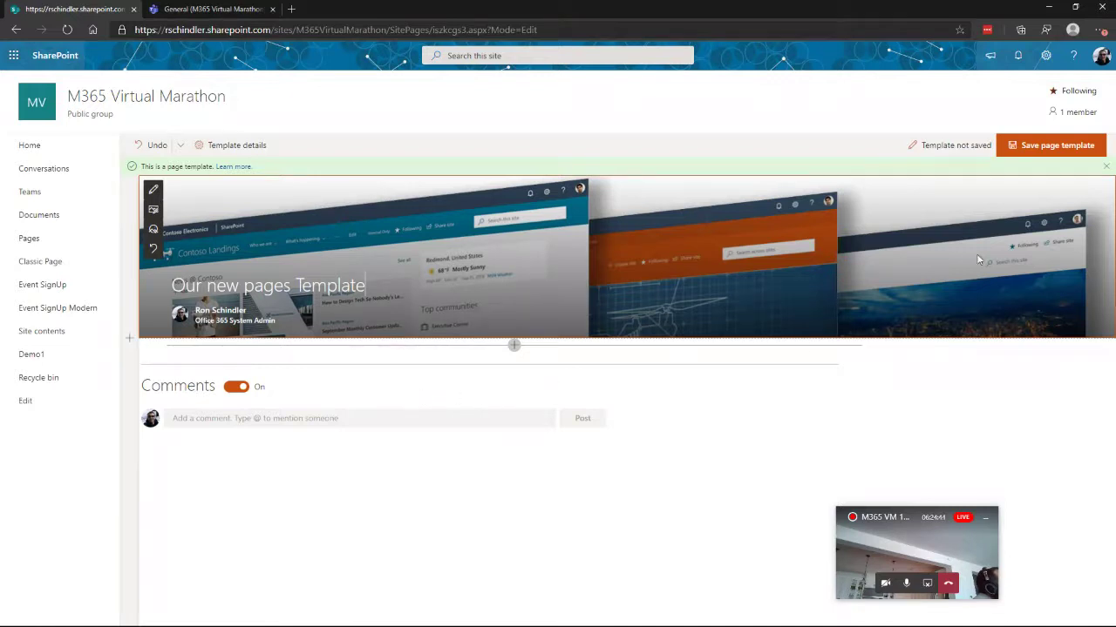
left_click(1046, 147)
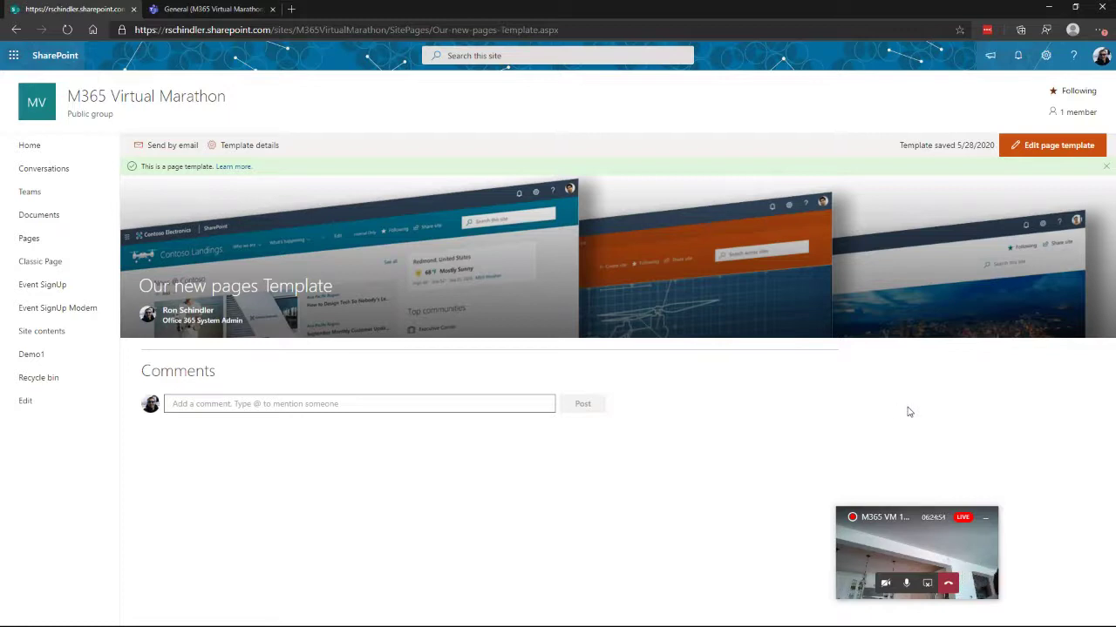
Step: Start adding a new page to the site and preview the built-in Visual and Basic text templates
left_click(1045, 56)
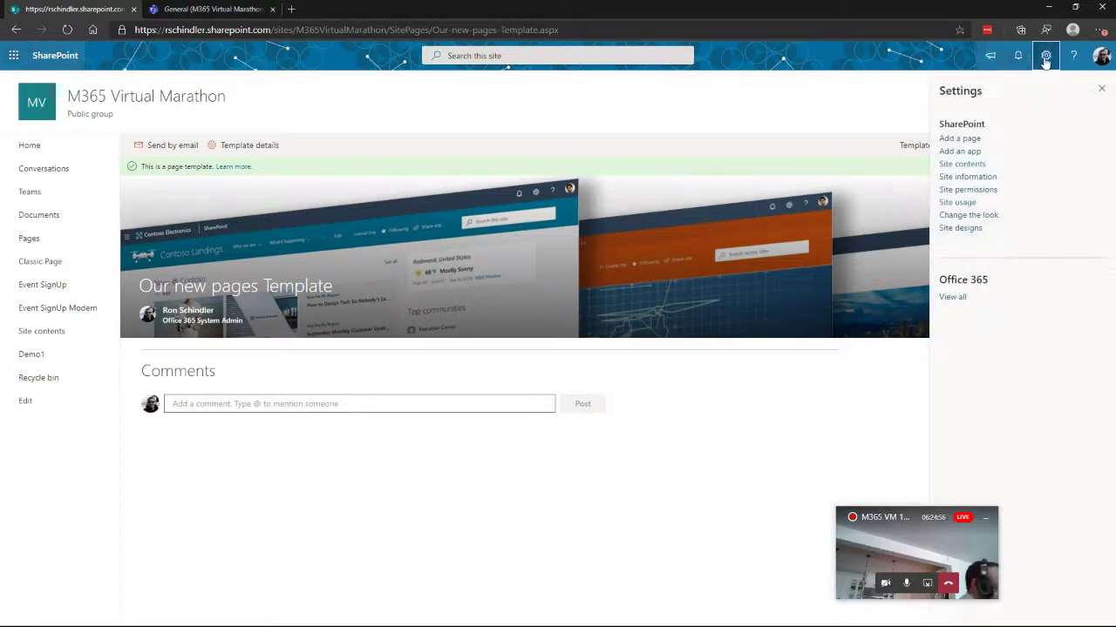
left_click(958, 141)
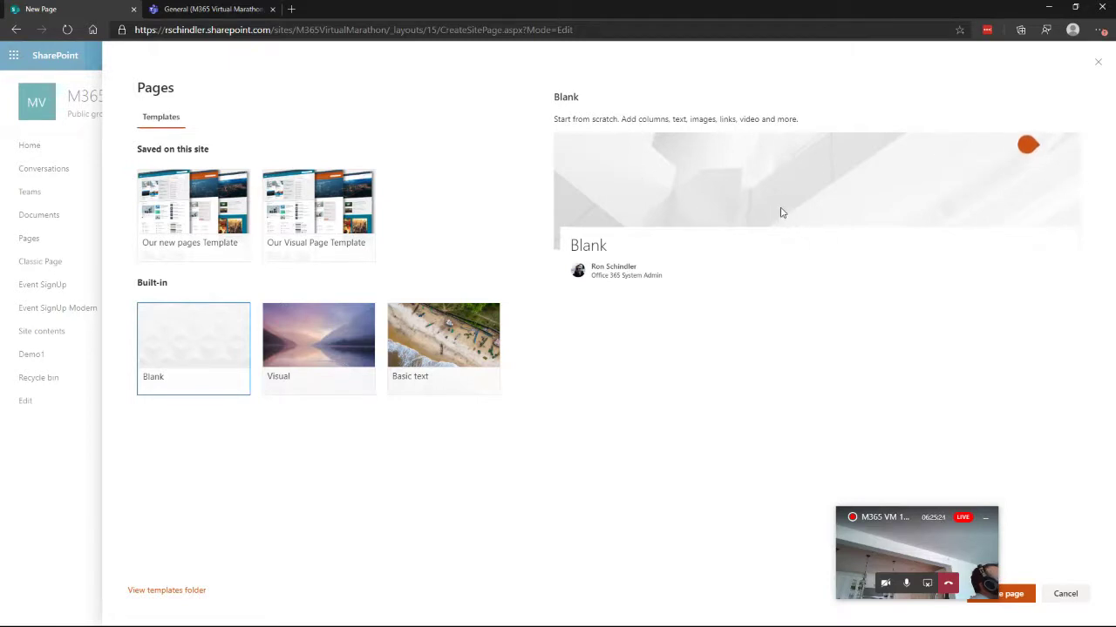
left_click(312, 361)
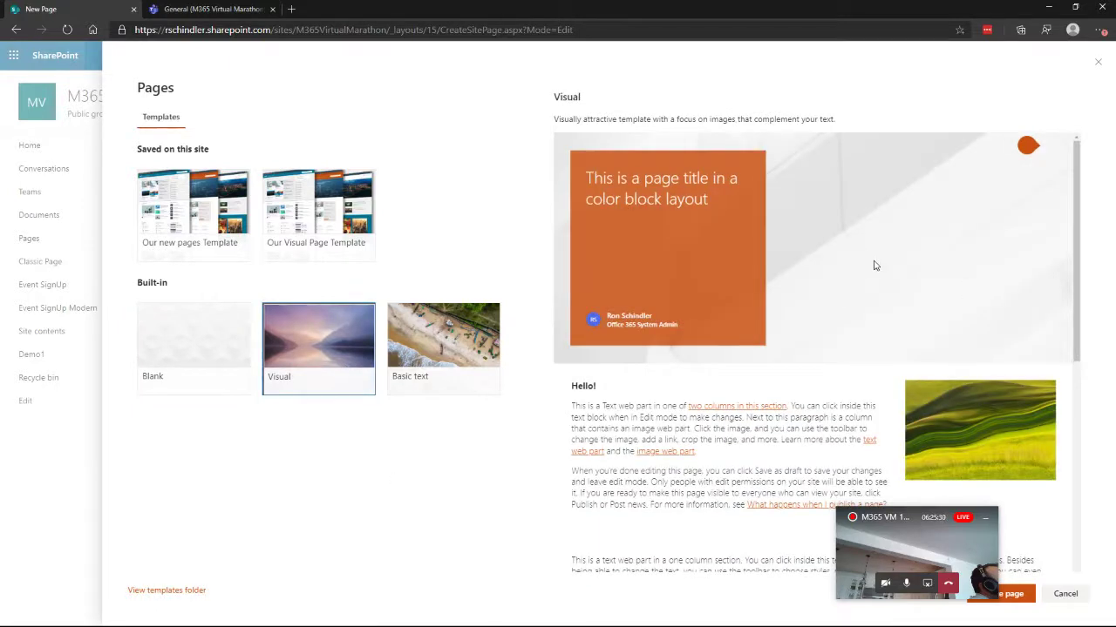
scroll(878, 322, "down", 10)
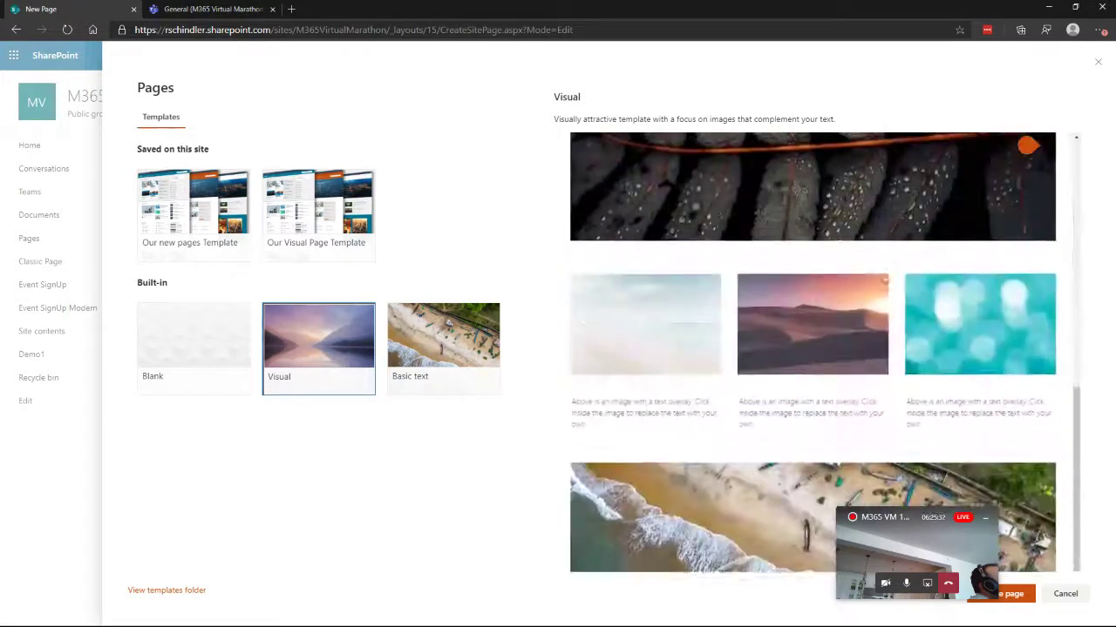
scroll(880, 380, "up", 10)
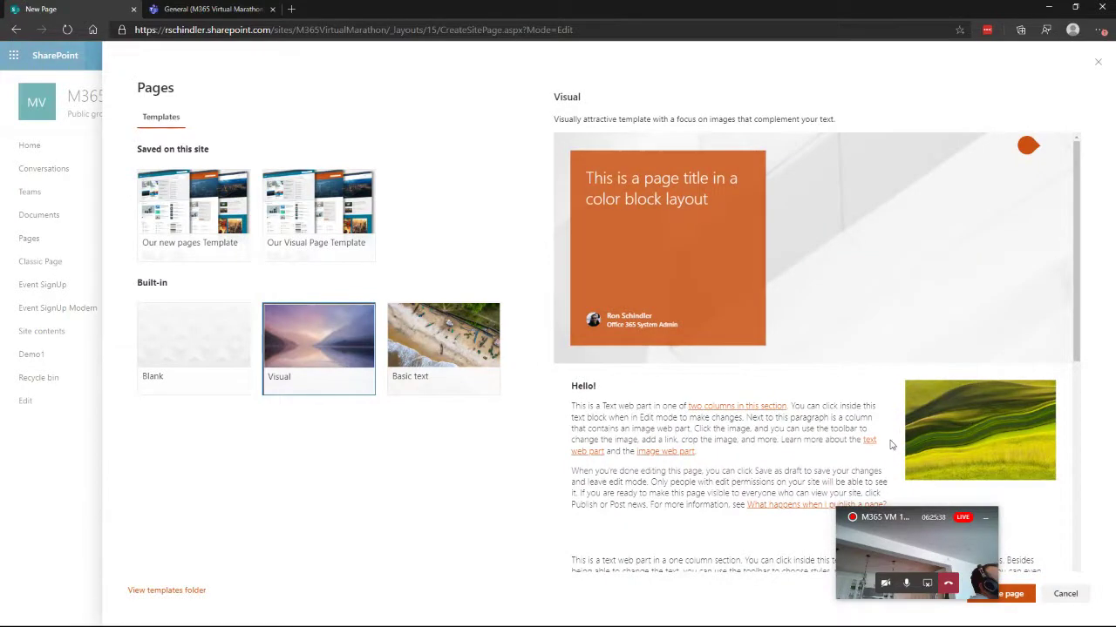
scroll(893, 452, "down", 4)
scroll(893, 452, "down", 2)
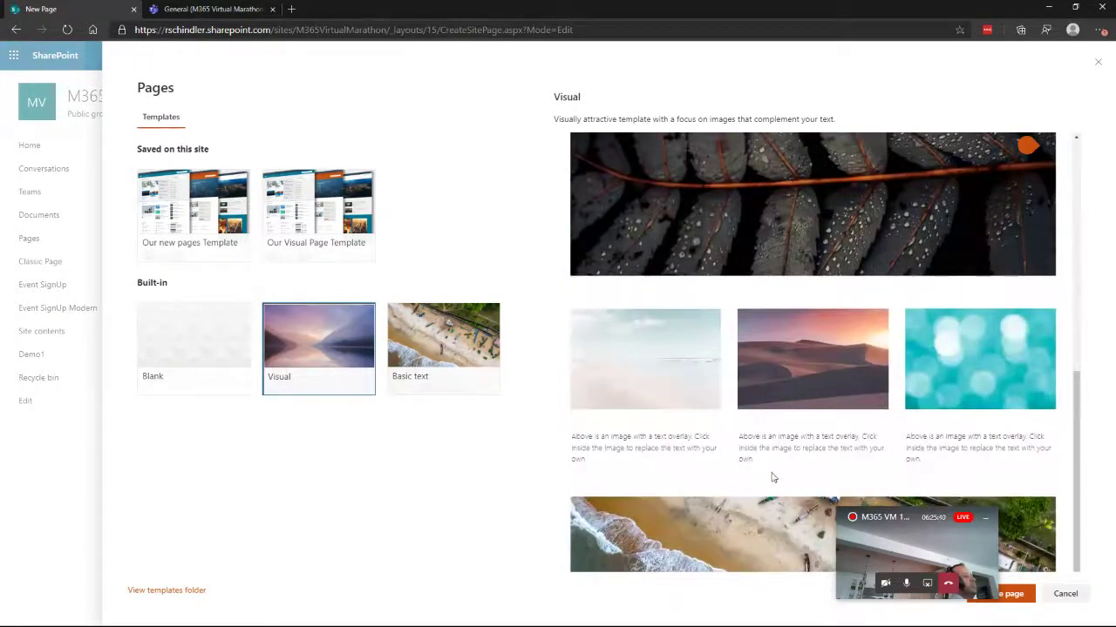
scroll(801, 471, "down", 1)
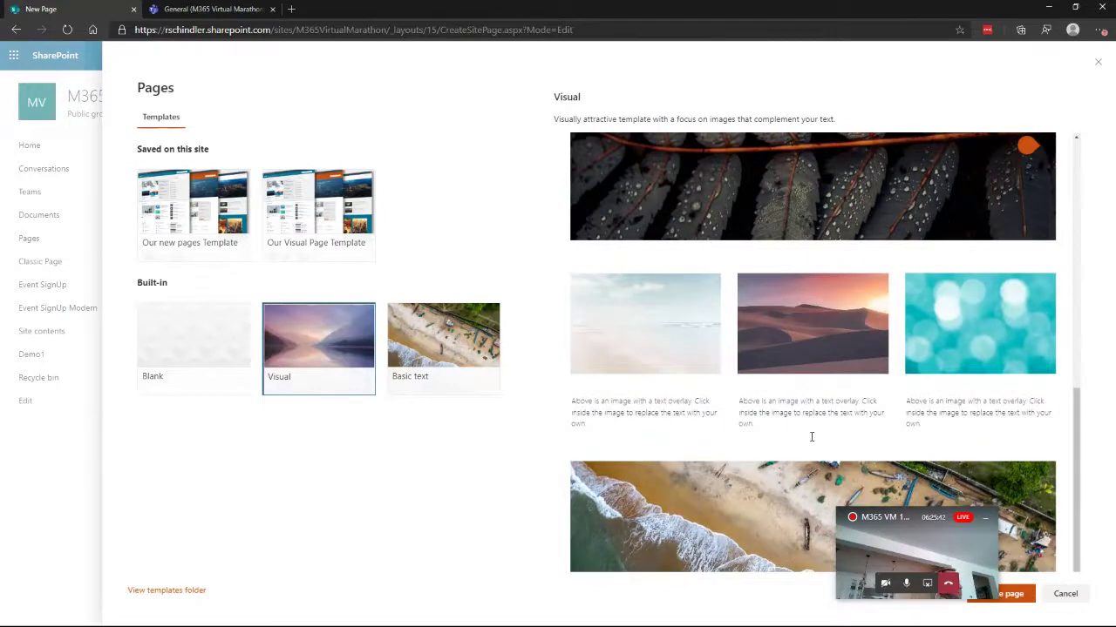
scroll(689, 432, "up", 3)
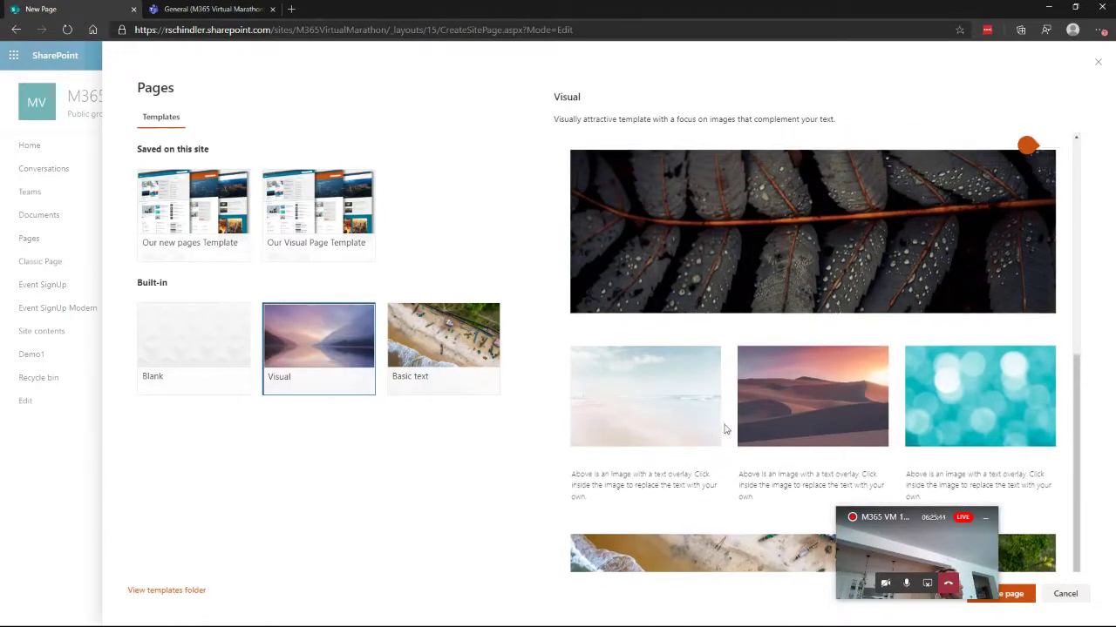
scroll(724, 428, "up", 5)
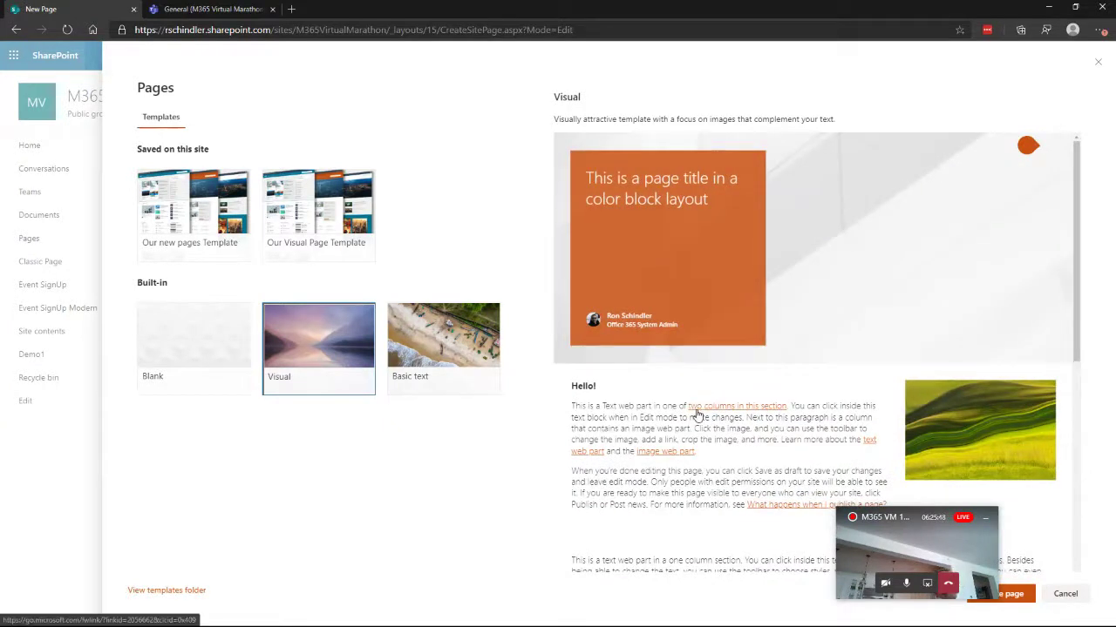
left_click(452, 359)
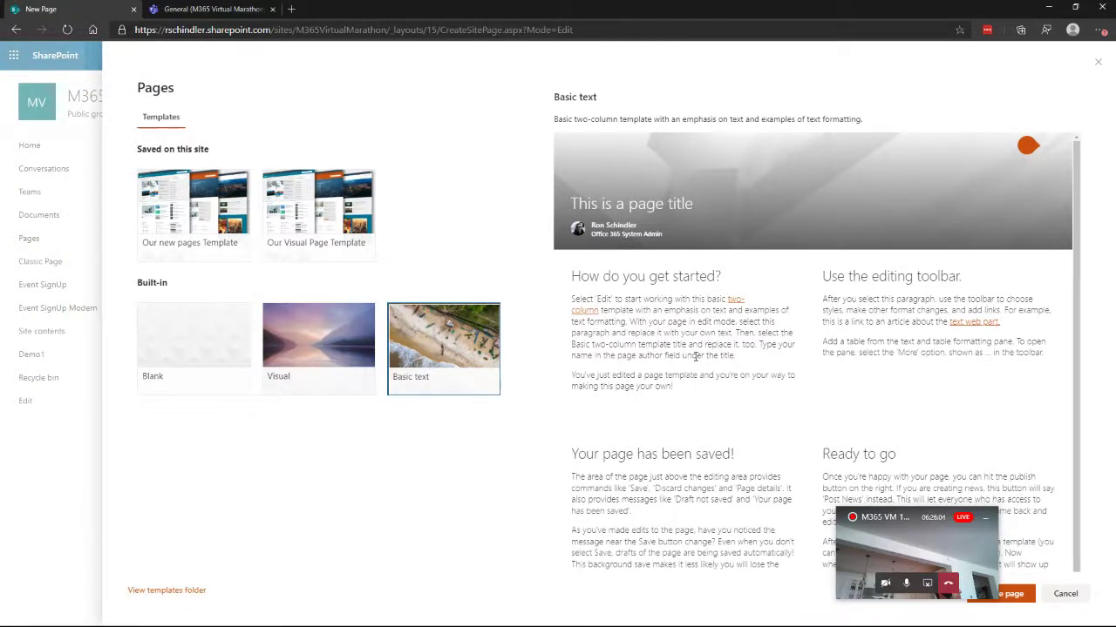
Step: Create the new page from the built-in Visual template
left_click(317, 362)
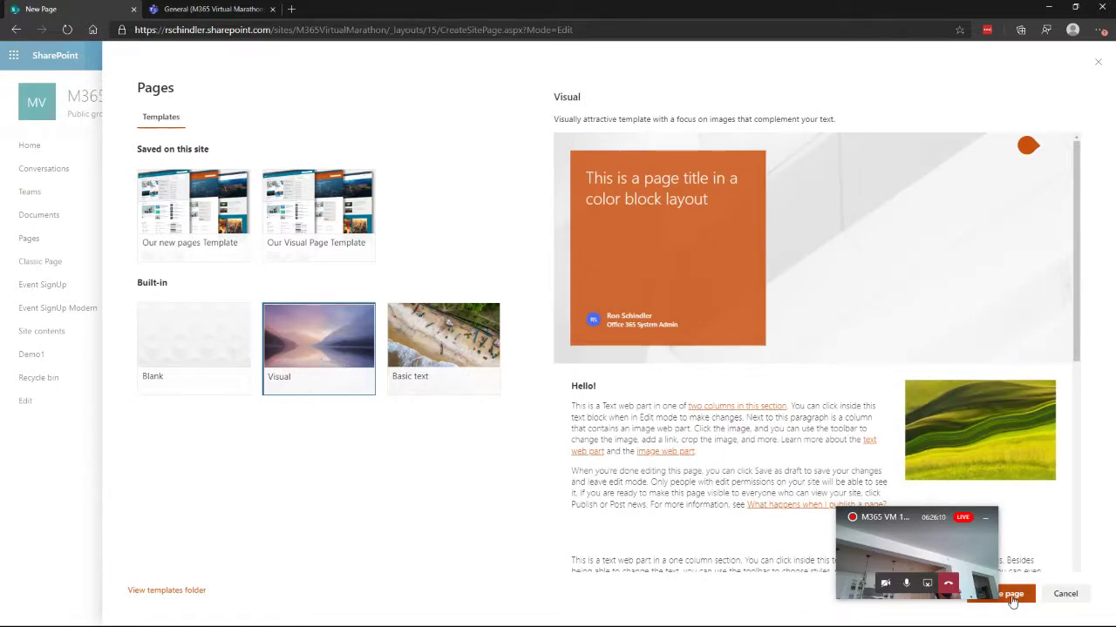
left_click_drag(921, 518, 89, 541)
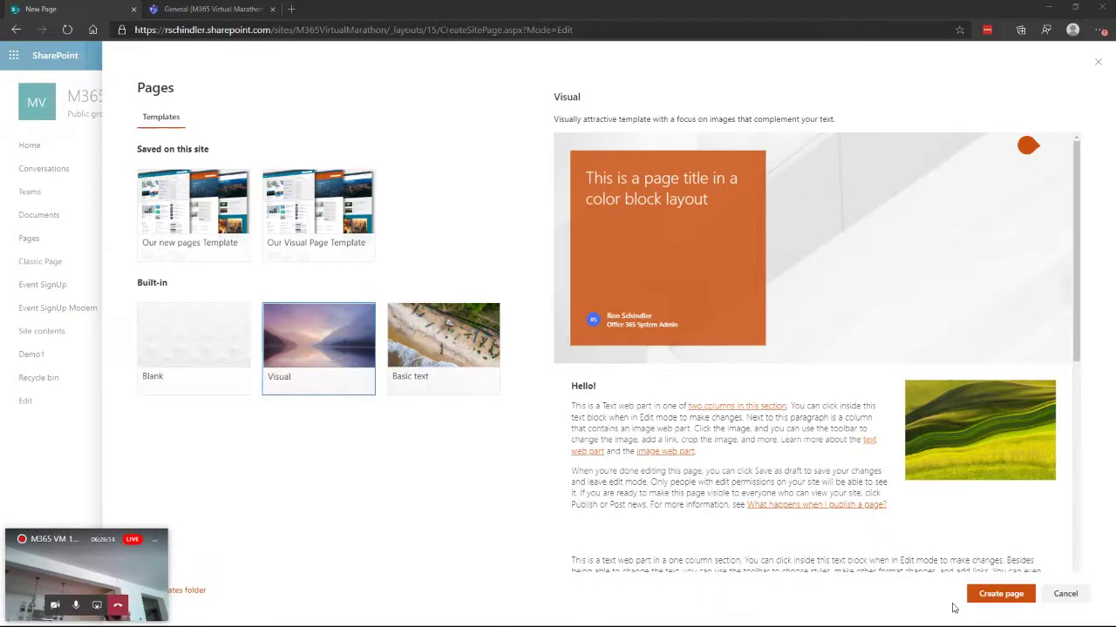
left_click(996, 598)
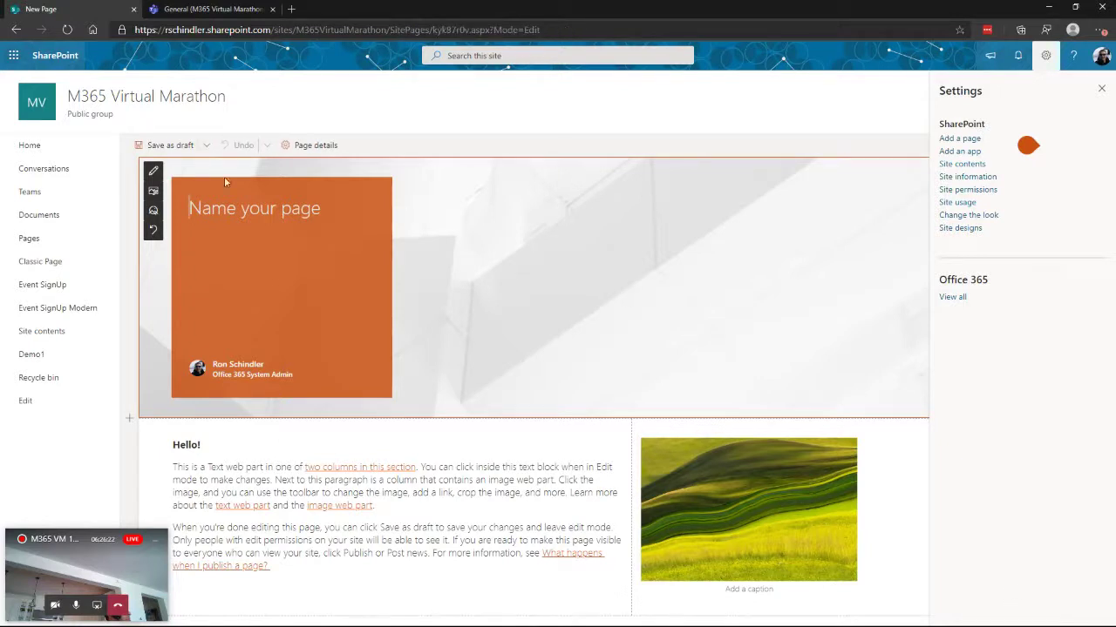
Step: Set the new page's title area image to the recent image PagesIllustration and move its focal point to the image's upper edge
left_click(153, 194)
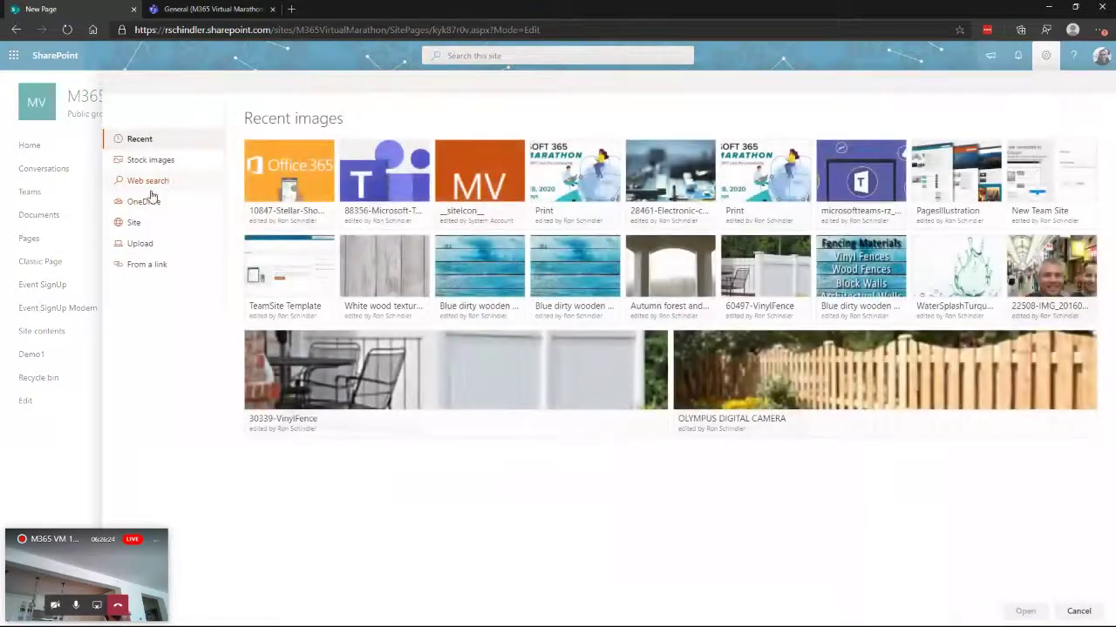
left_click(956, 179)
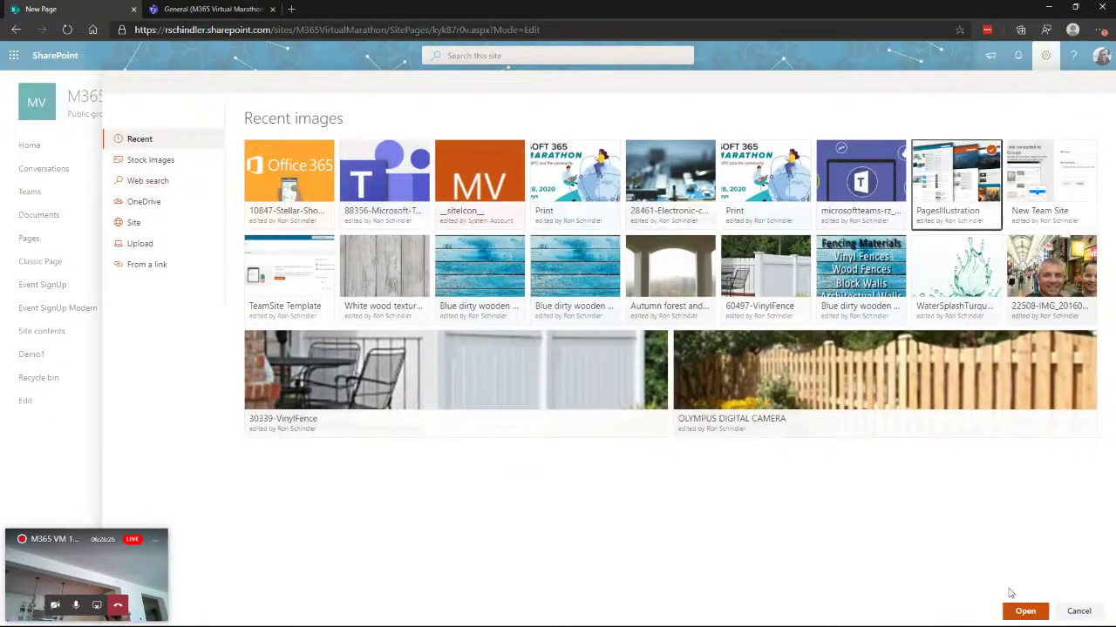
left_click(1029, 612)
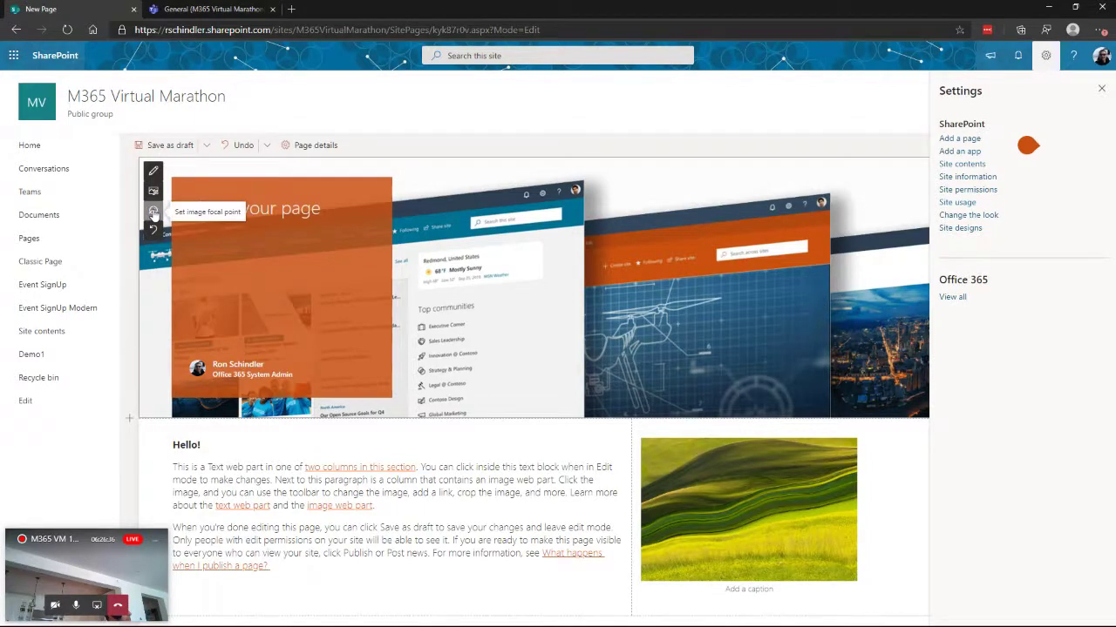
left_click(153, 212)
mouse_move(608, 164)
left_mouse_down()
mouse_move(625, 204)
mouse_move(728, 204)
mouse_move(536, 213)
mouse_move(605, 171)
mouse_move(625, 406)
left_mouse_up()
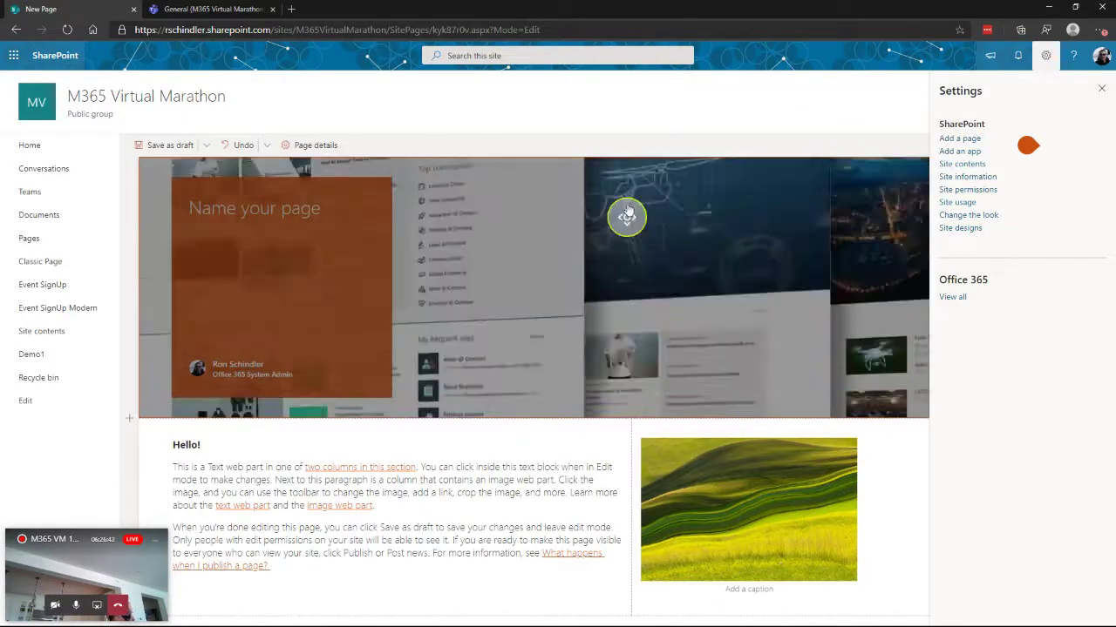
left_click(624, 162)
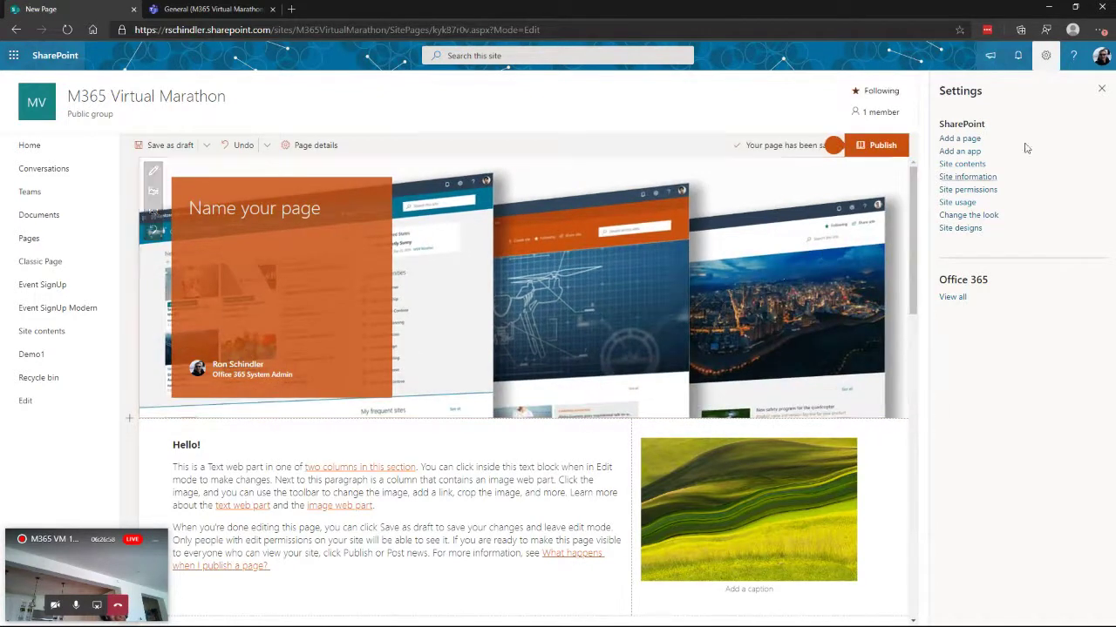
Step: Try the Plain and Overlap layouts for the title area and set the layout to Image and title
left_click(1101, 89)
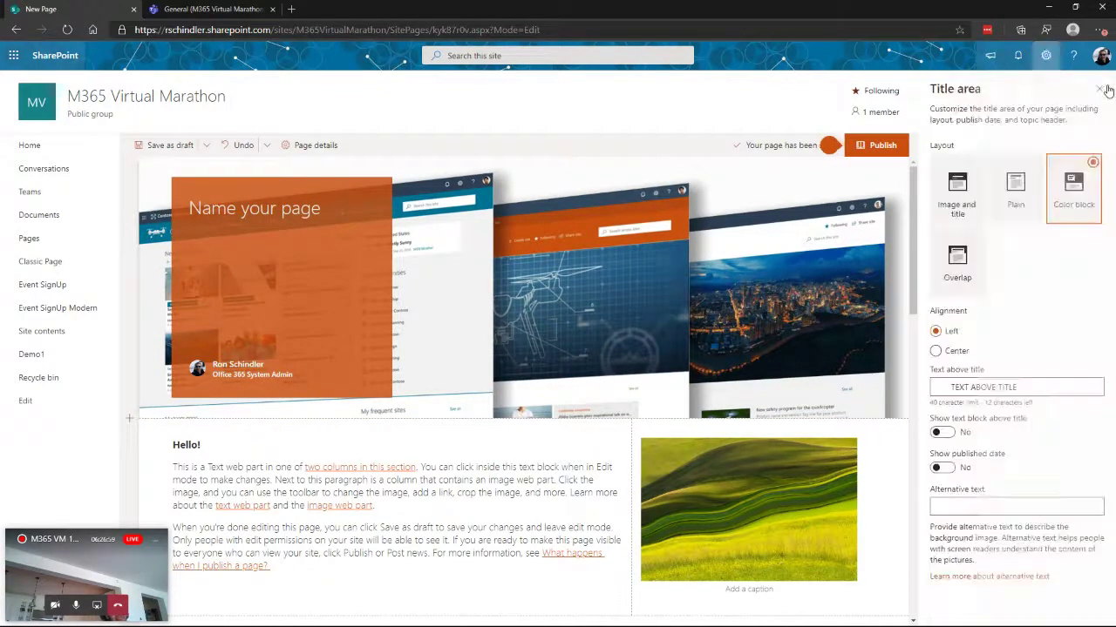
left_click(957, 185)
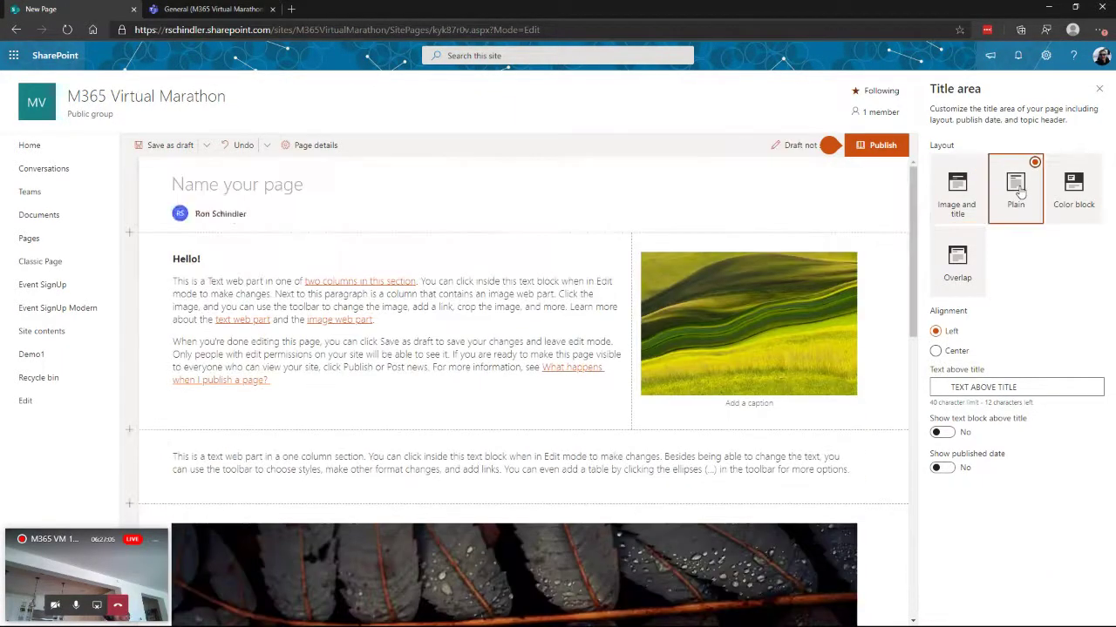
left_click(1020, 193)
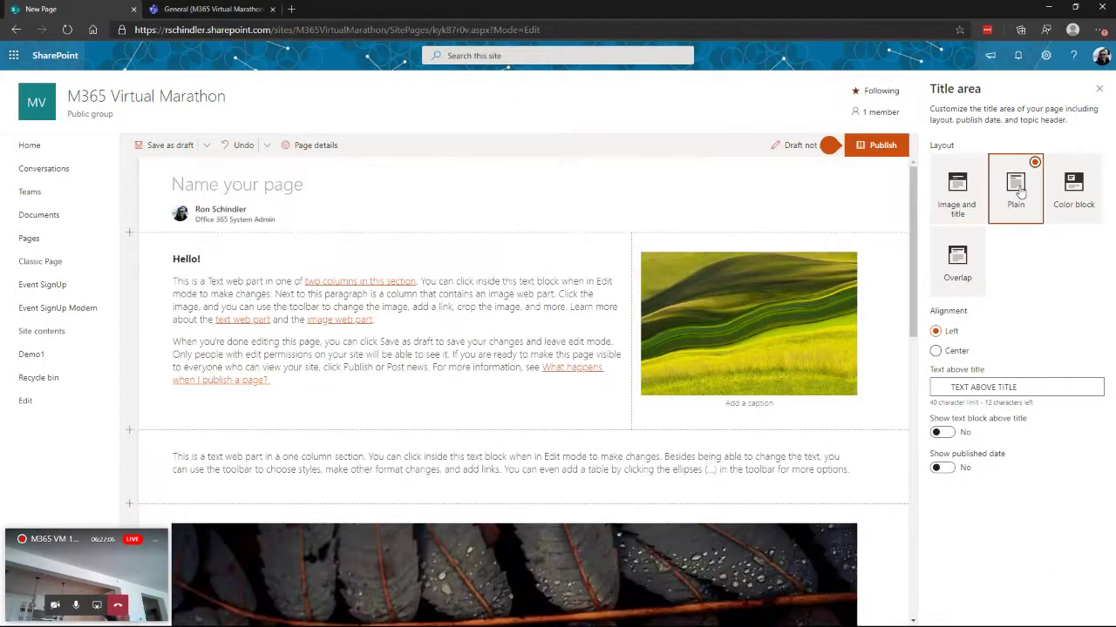
left_click(966, 192)
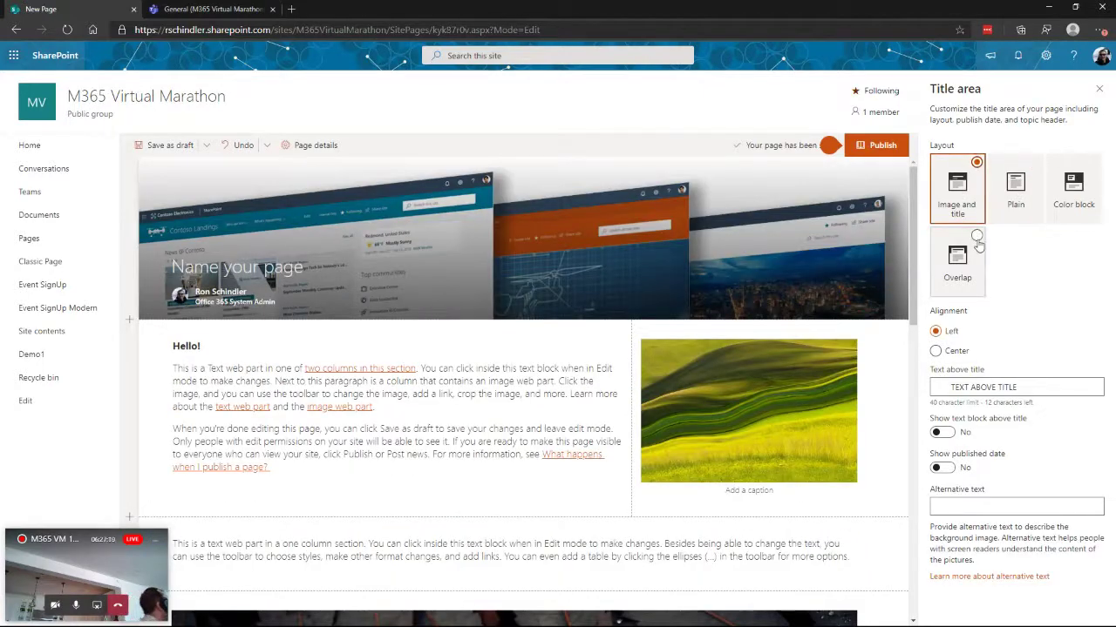
left_click(961, 266)
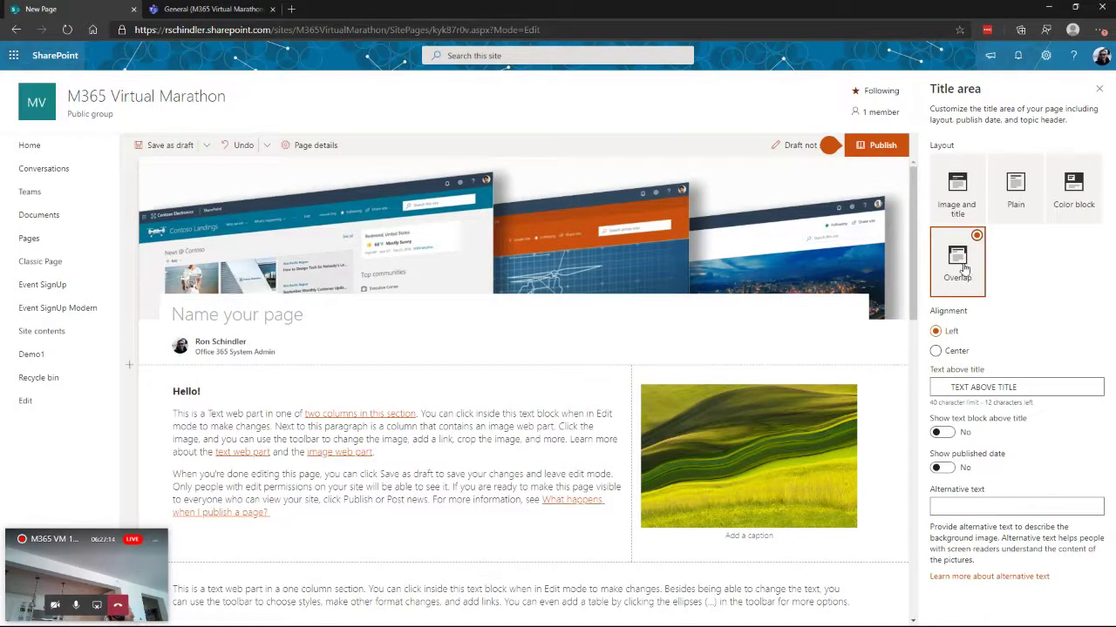
left_click(976, 168)
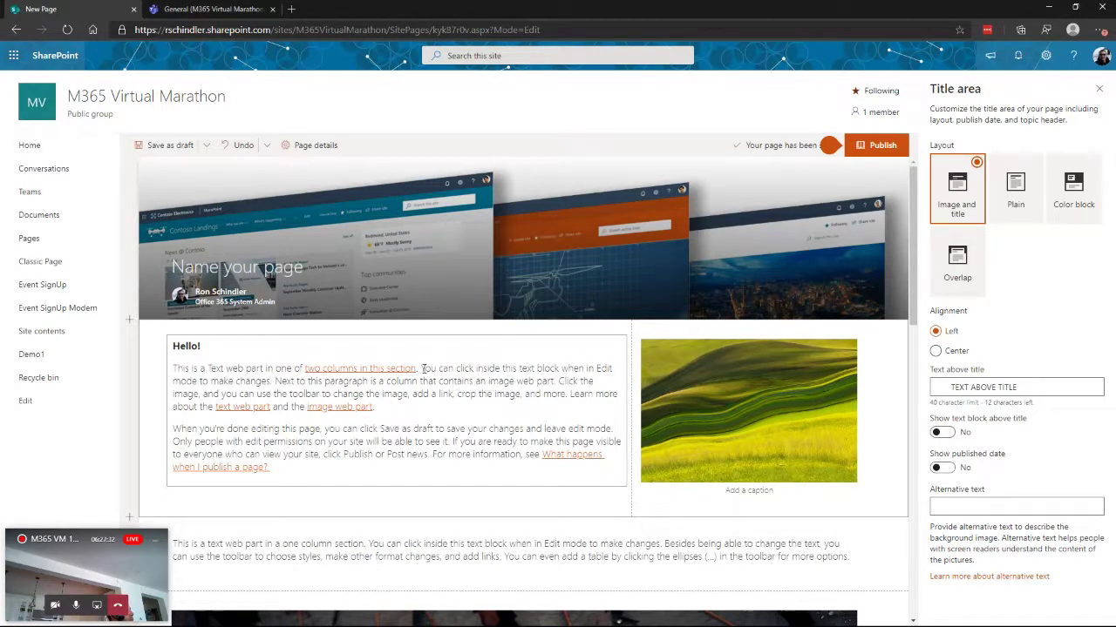
Step: Name the new page Demo2 in its title area
scroll(424, 368, "down", 1)
scroll(319, 316, "up", 1)
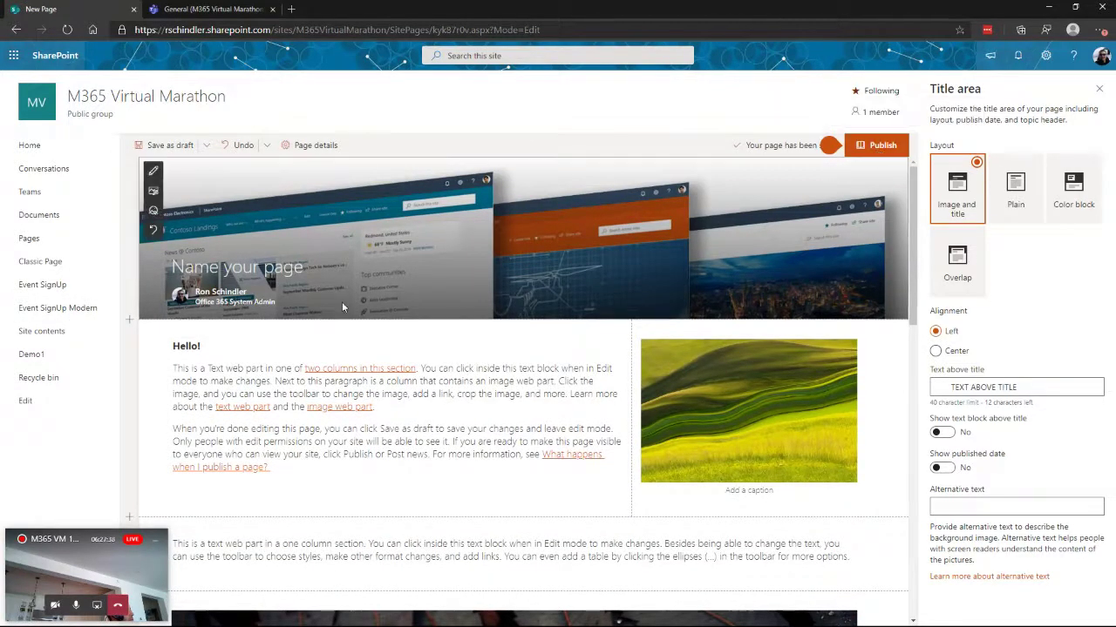
left_click(170, 273)
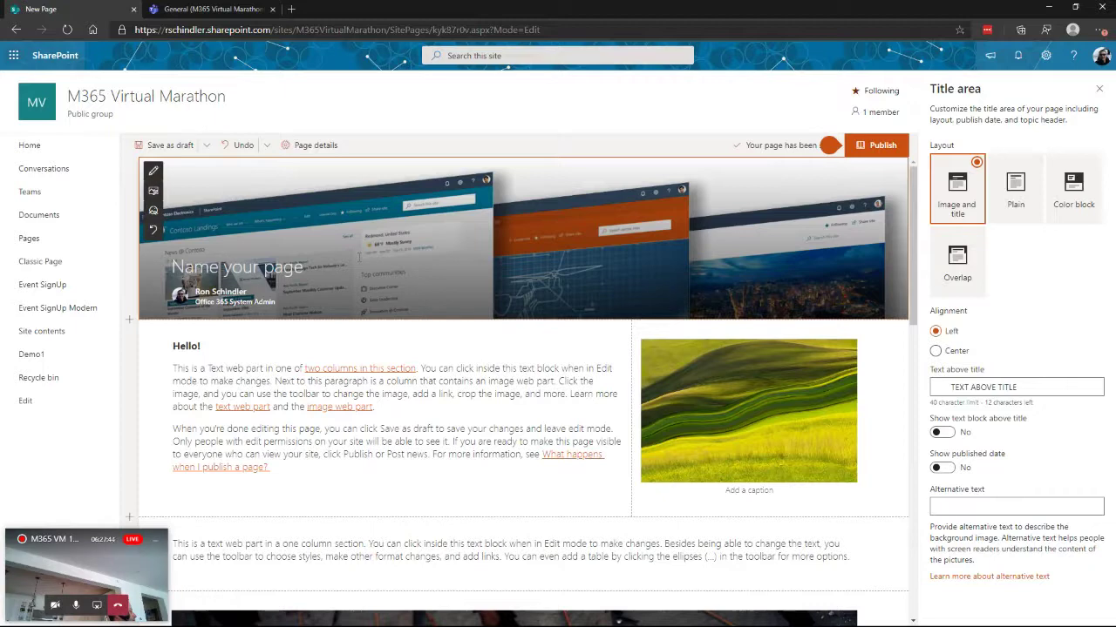
type("Demo2")
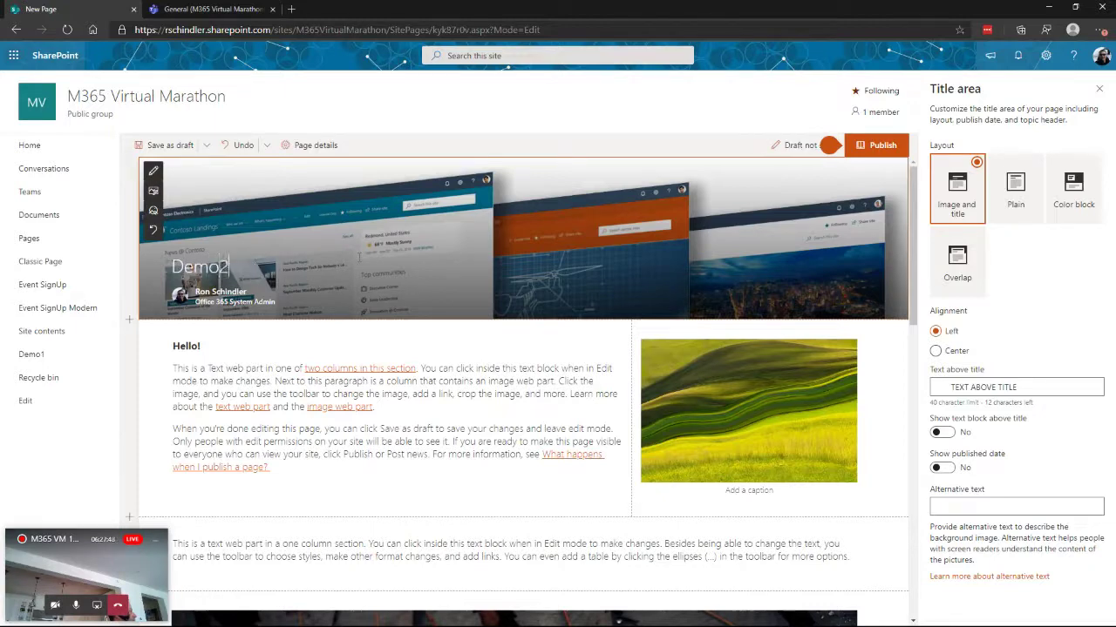
Step: Publish the Demo2 page and add it to the site navigation
left_click(876, 146)
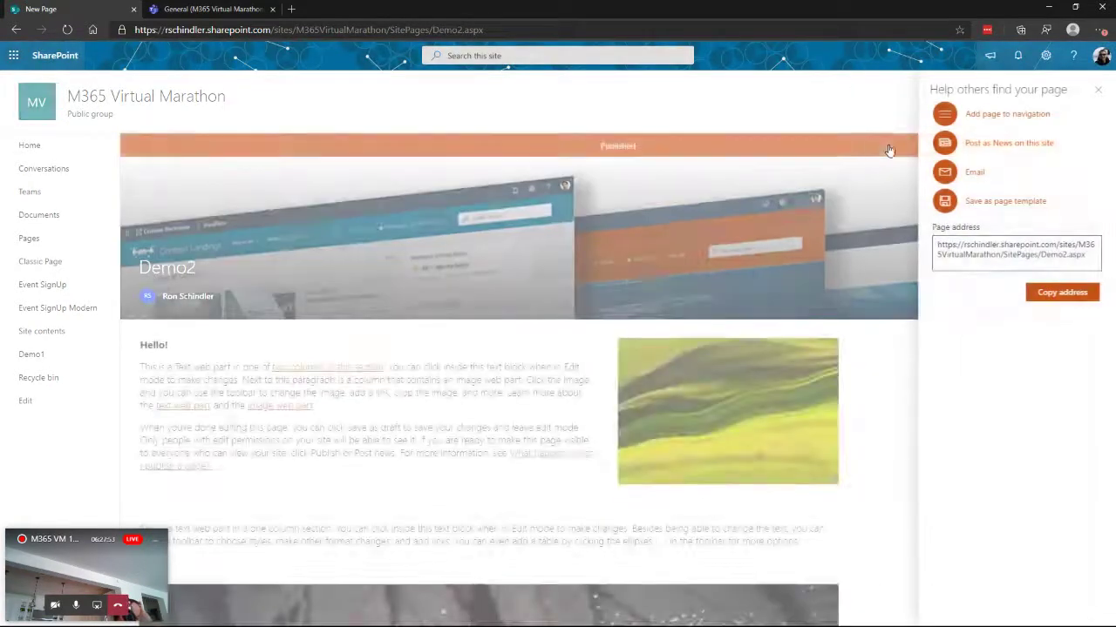
left_click(994, 117)
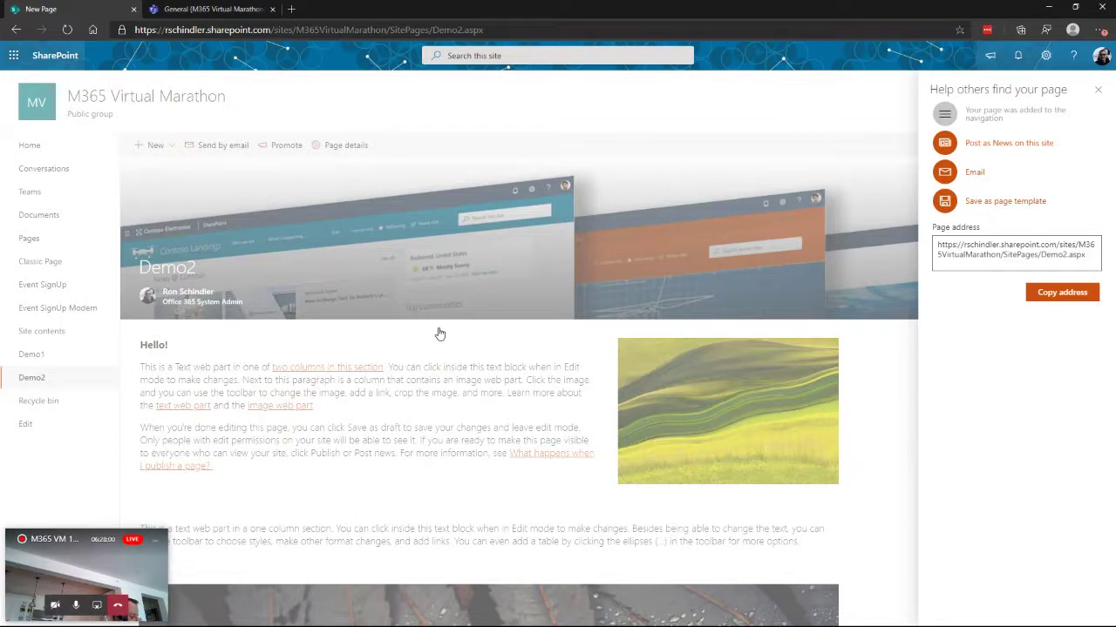
Step: Close the page promotion pane and view the saved page templates in the Site Pages library's Templates folder
left_click(1098, 90)
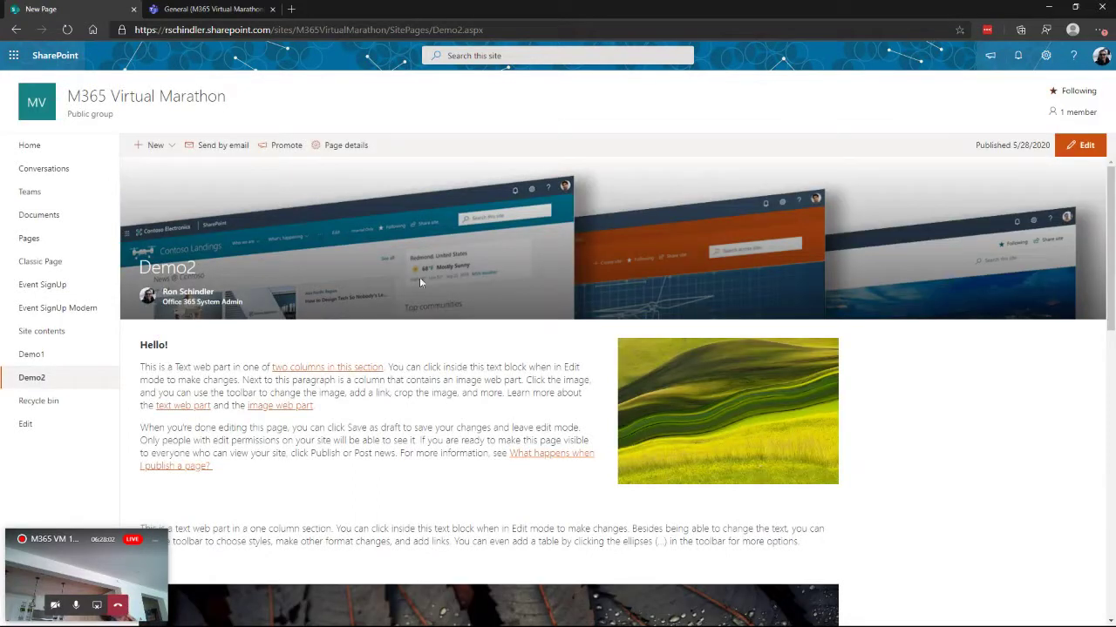
left_click(28, 243)
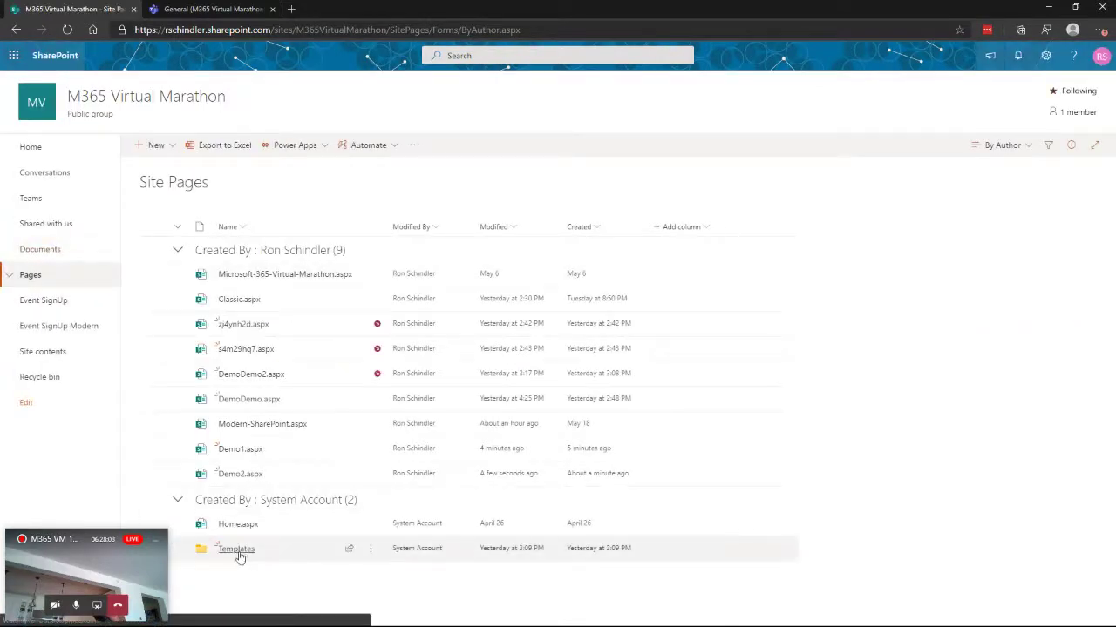
left_click(236, 551)
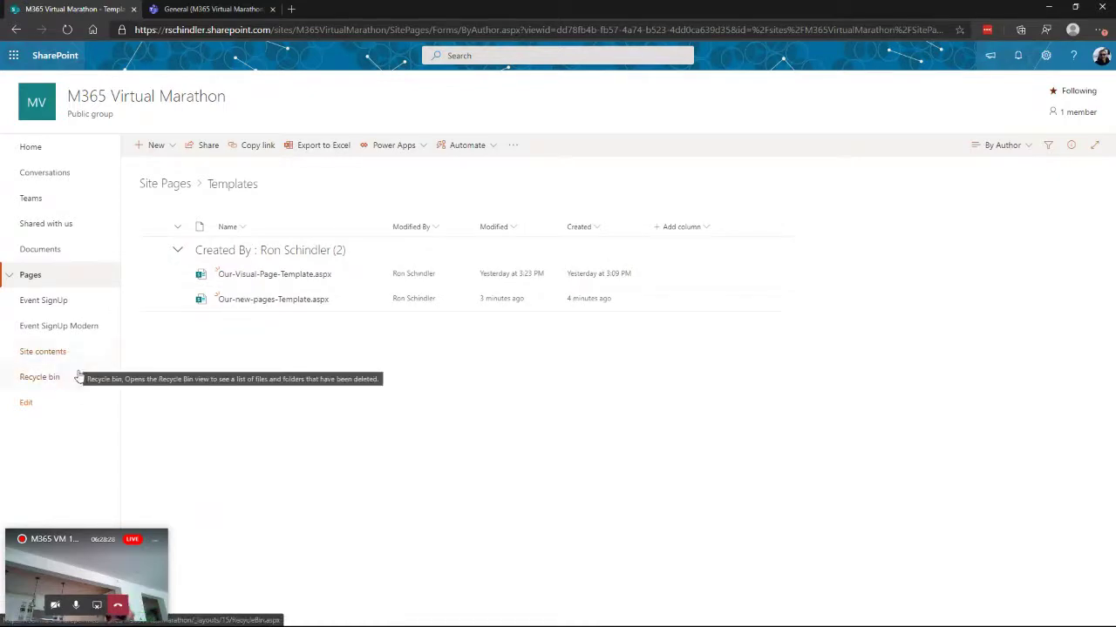
Step: Return to the site's home page and view the published Demo1 page
left_click(9, 276)
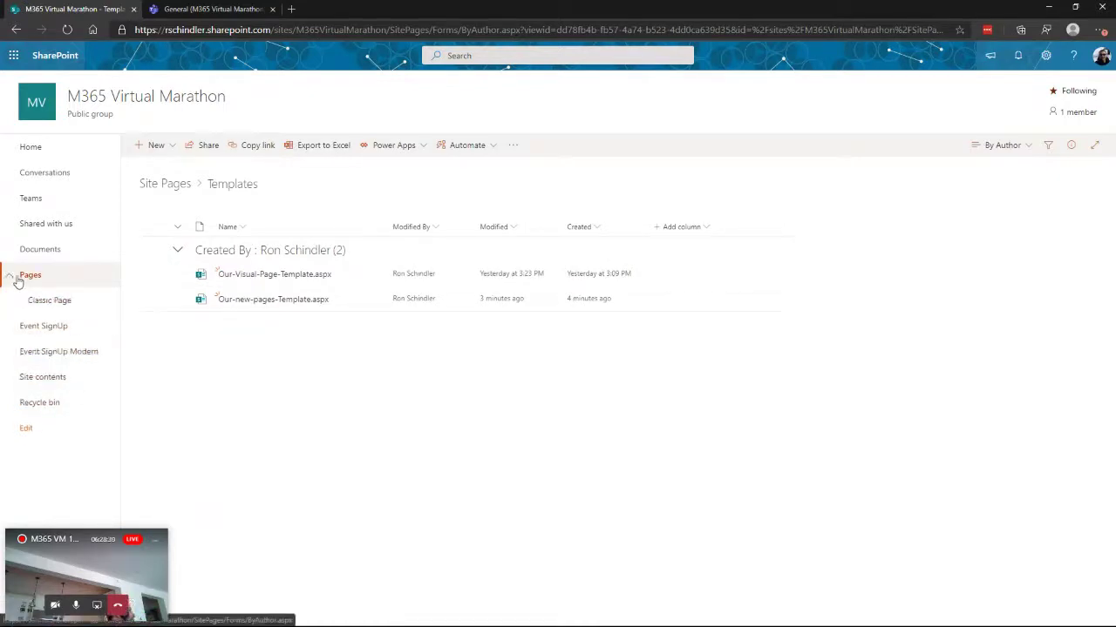
left_click(55, 278)
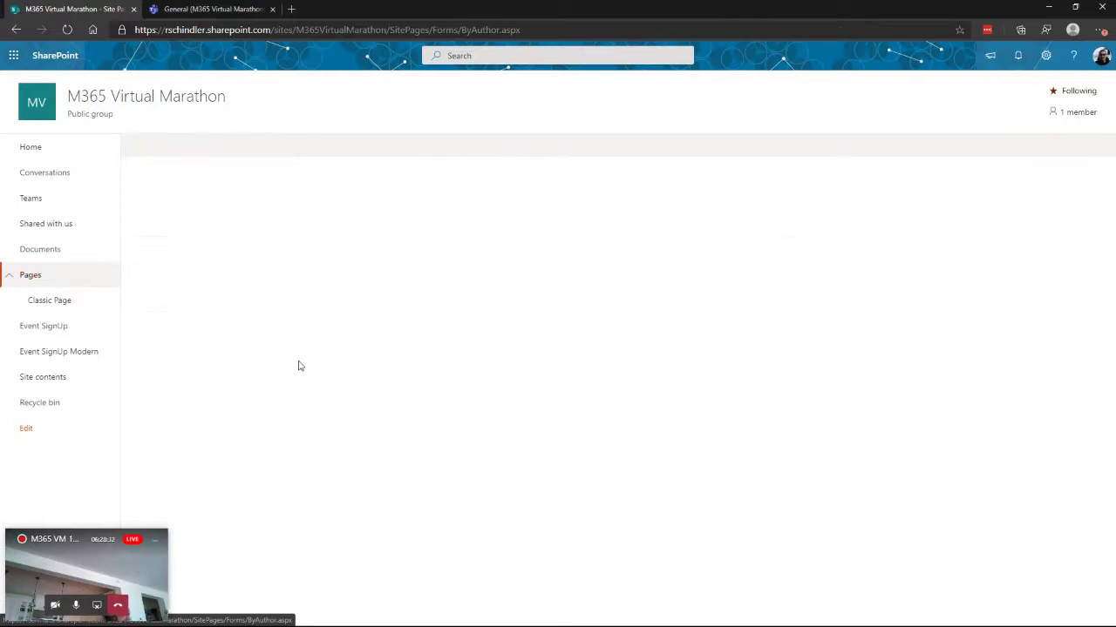
left_click(33, 150)
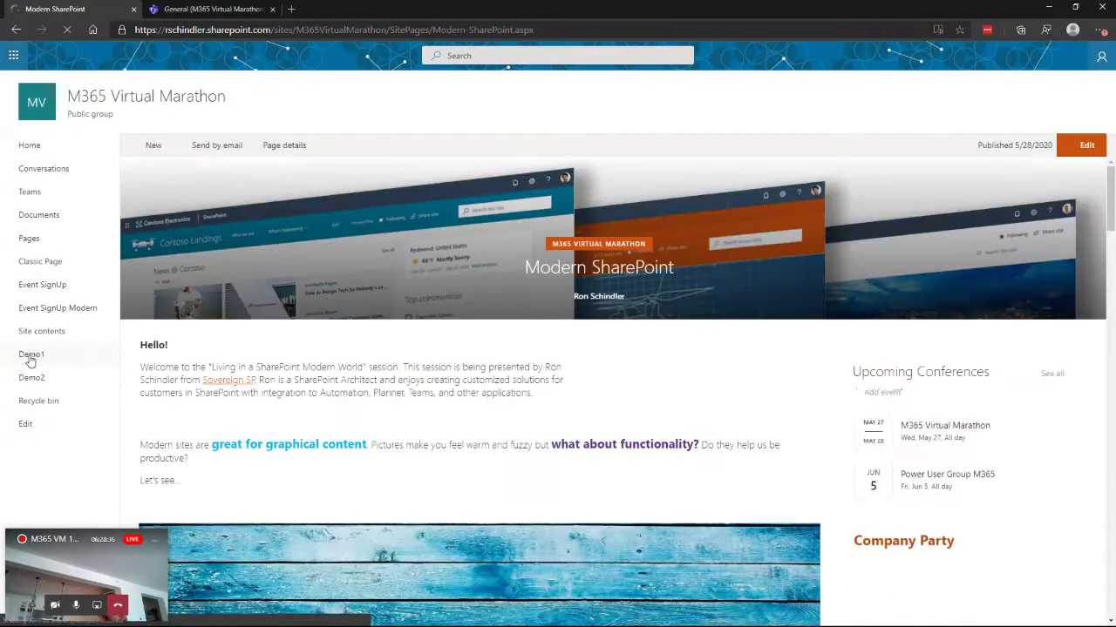
left_click(55, 355)
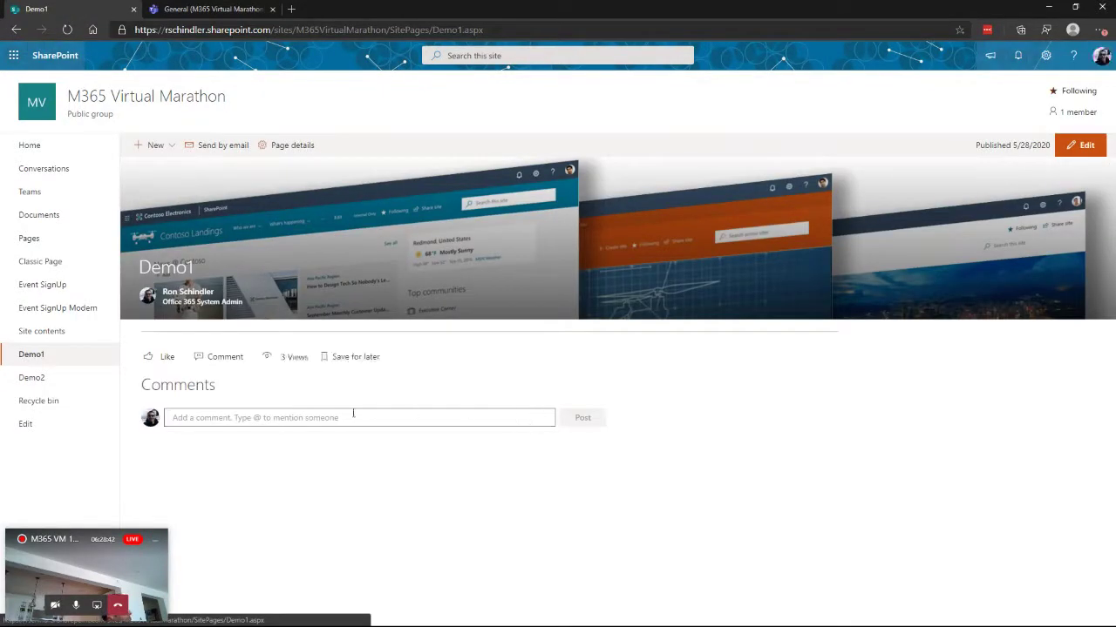
Step: Open the Classic Page from the site navigation and put it in edit mode
left_click(28, 263)
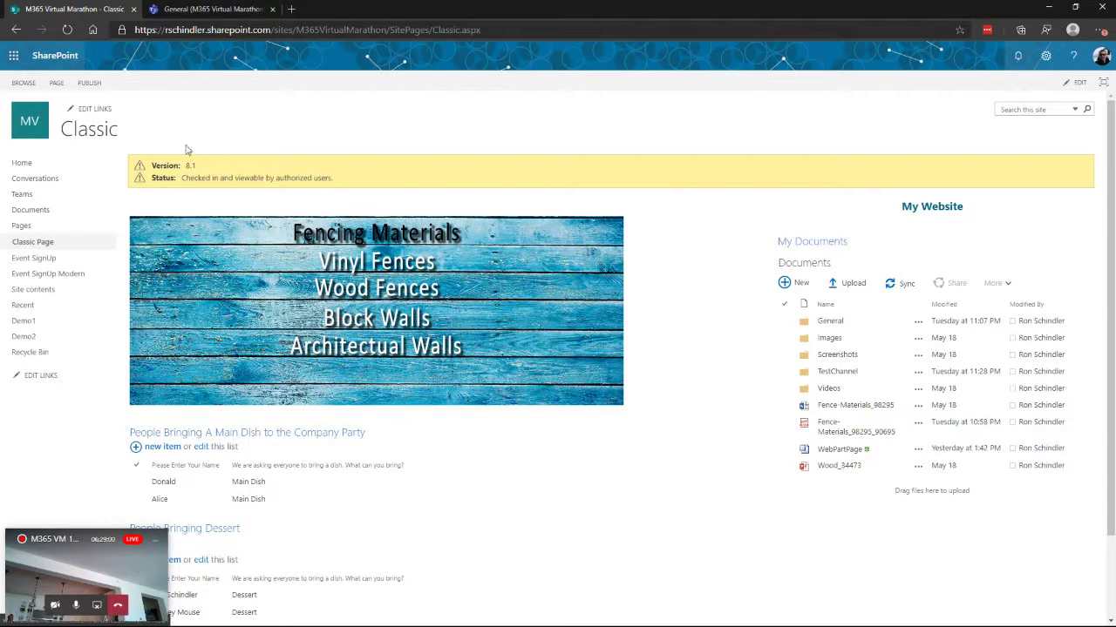
left_click(56, 84)
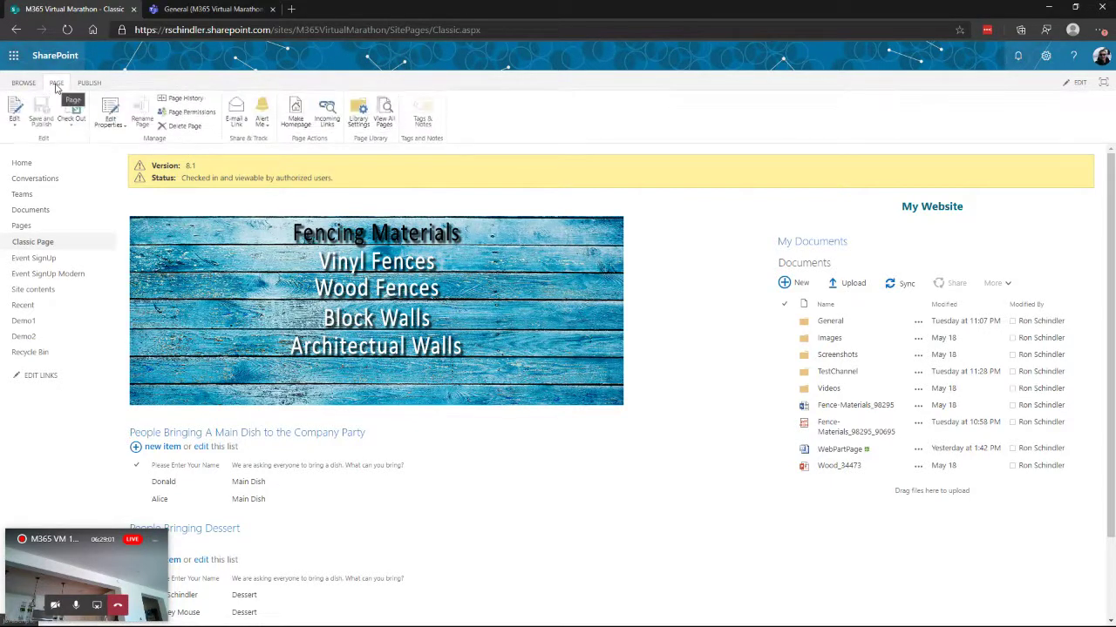
left_click(15, 116)
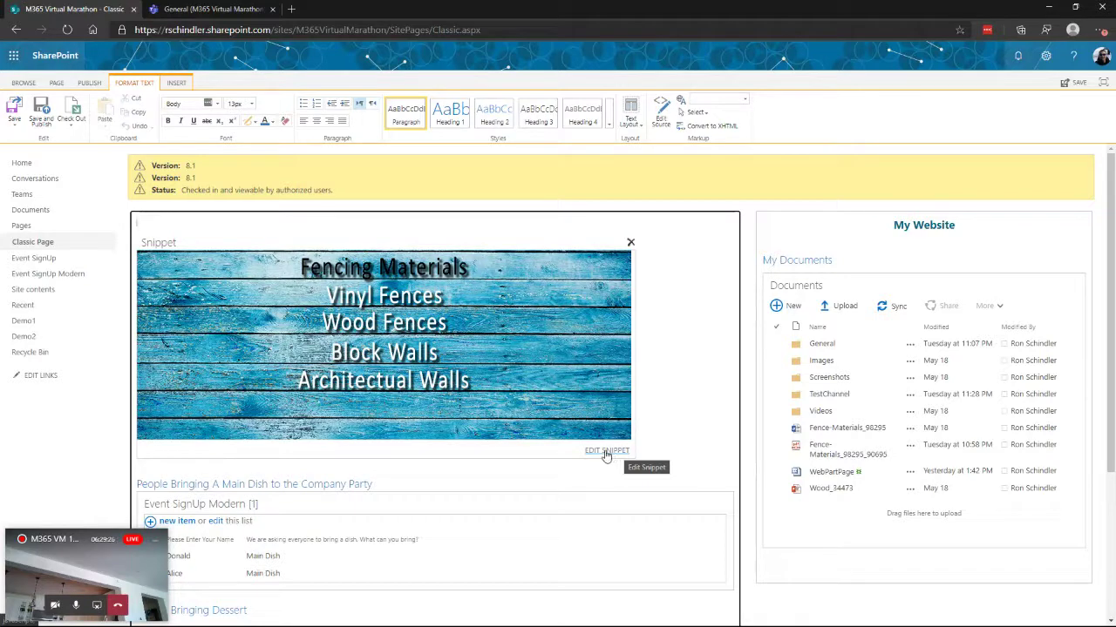
Step: Copy the full embed code of the Fencing Materials snippet and leave the snippet editor without inserting anything
left_click(605, 452)
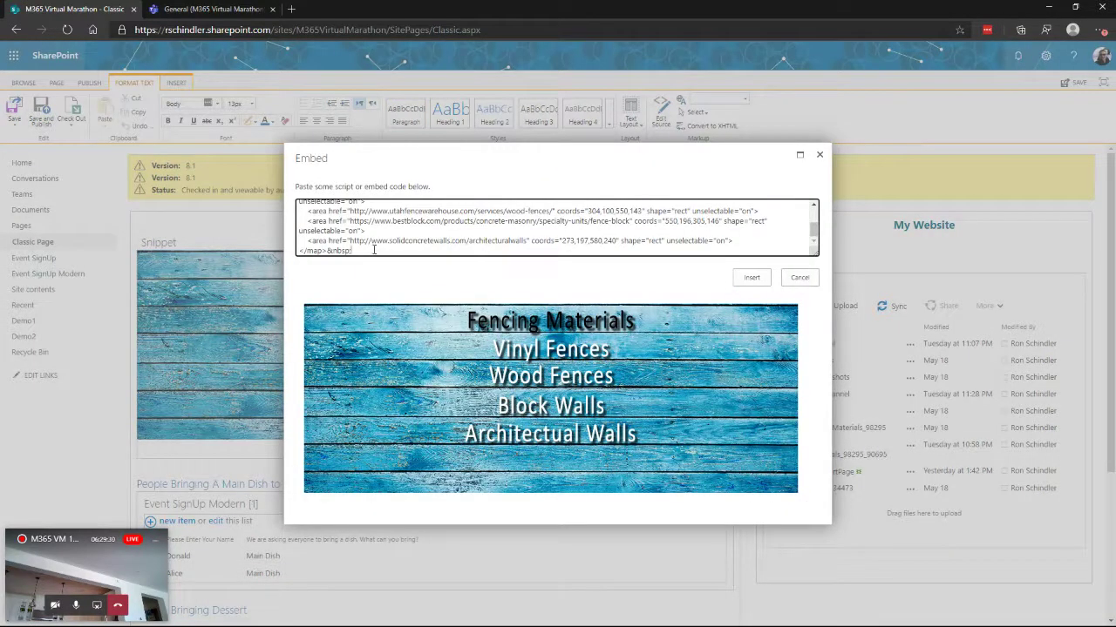
left_click_drag(374, 250, 297, 196)
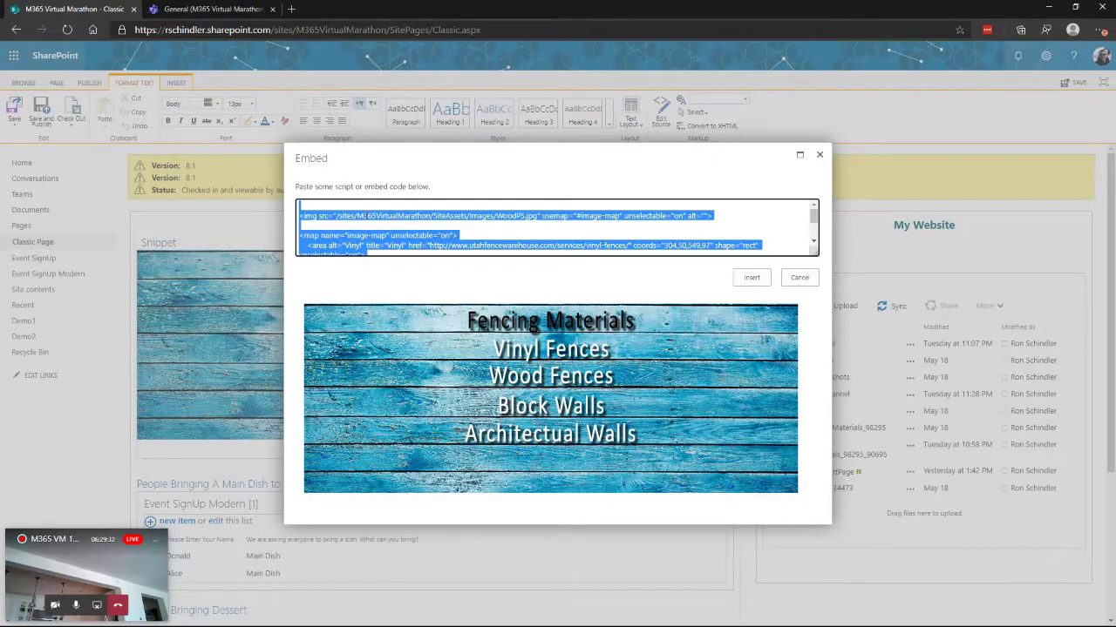
right_click(364, 218)
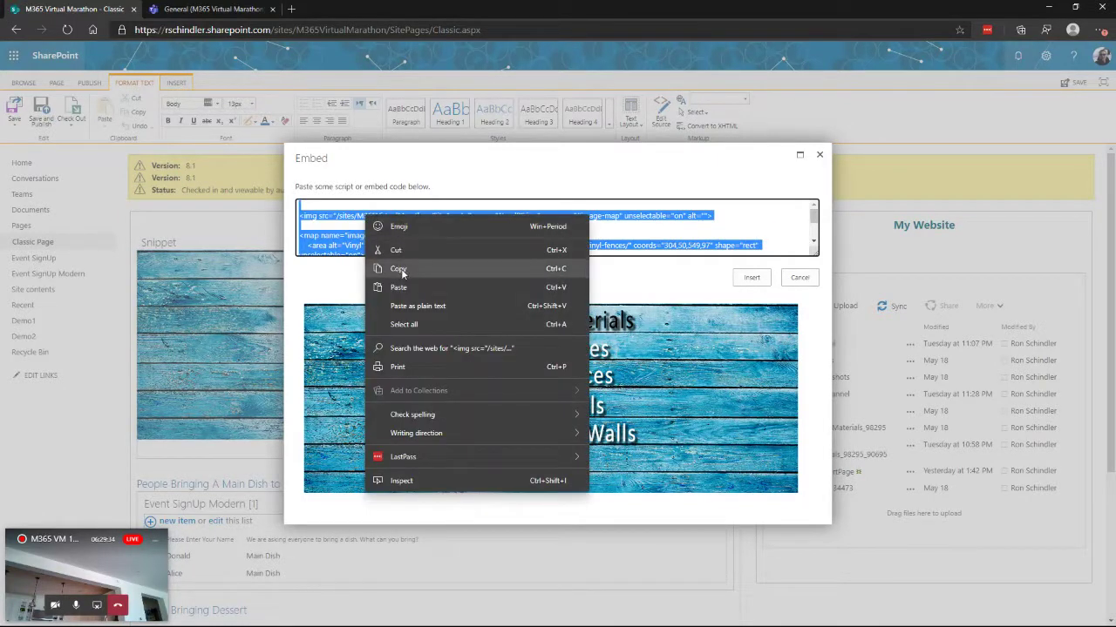
left_click(398, 269)
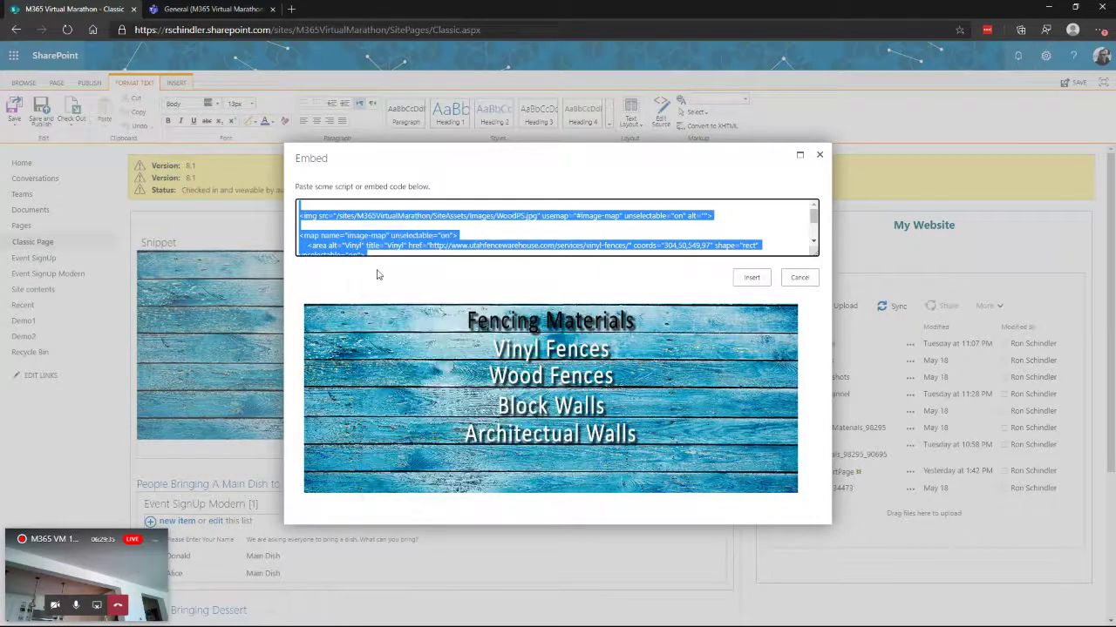
left_click(800, 277)
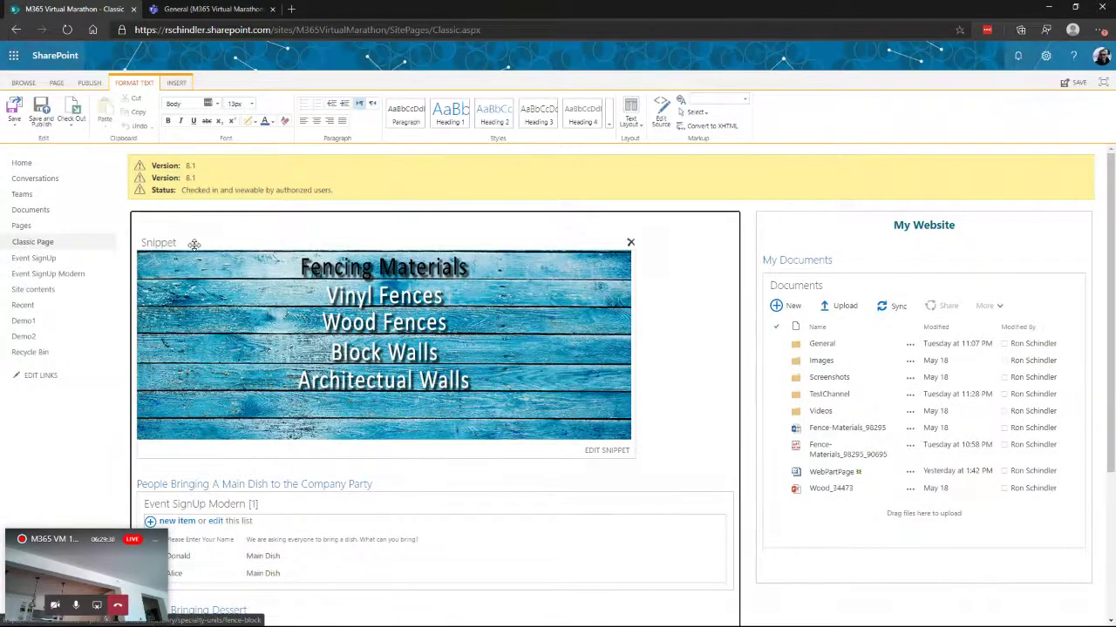
Step: Open Demo1 for editing and add a Code Snippet web part below its title area
left_click(16, 322)
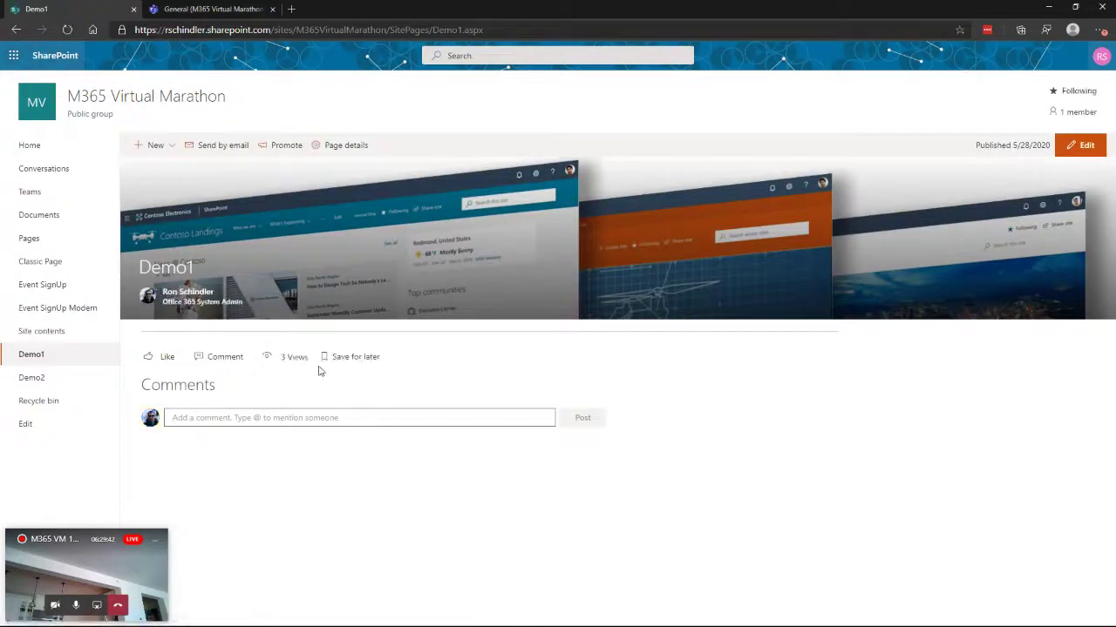
left_click(1082, 145)
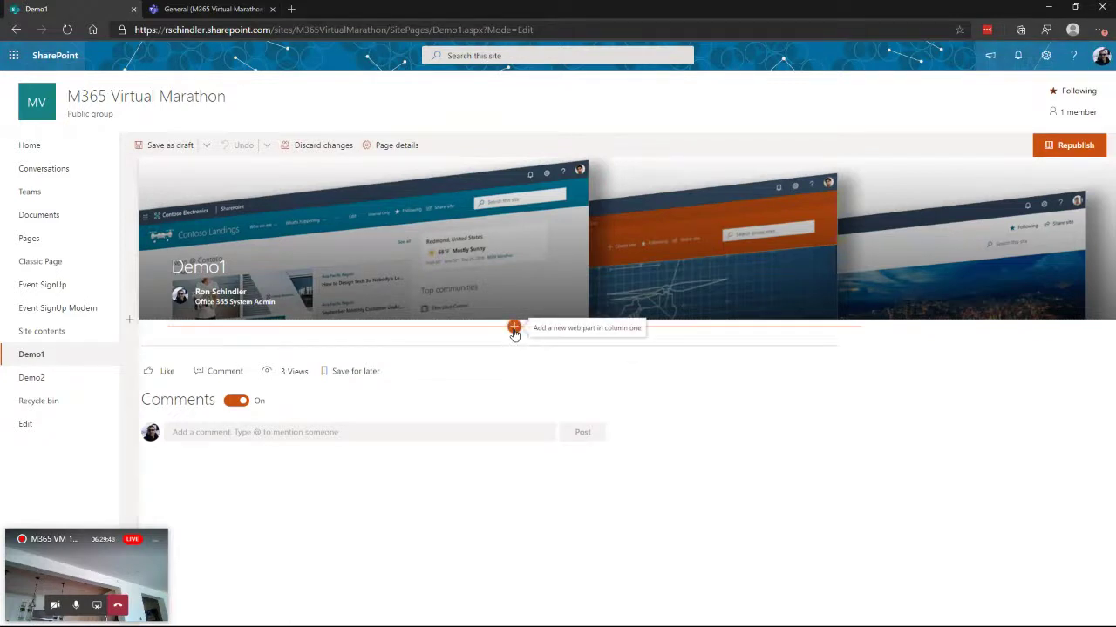
left_click(514, 328)
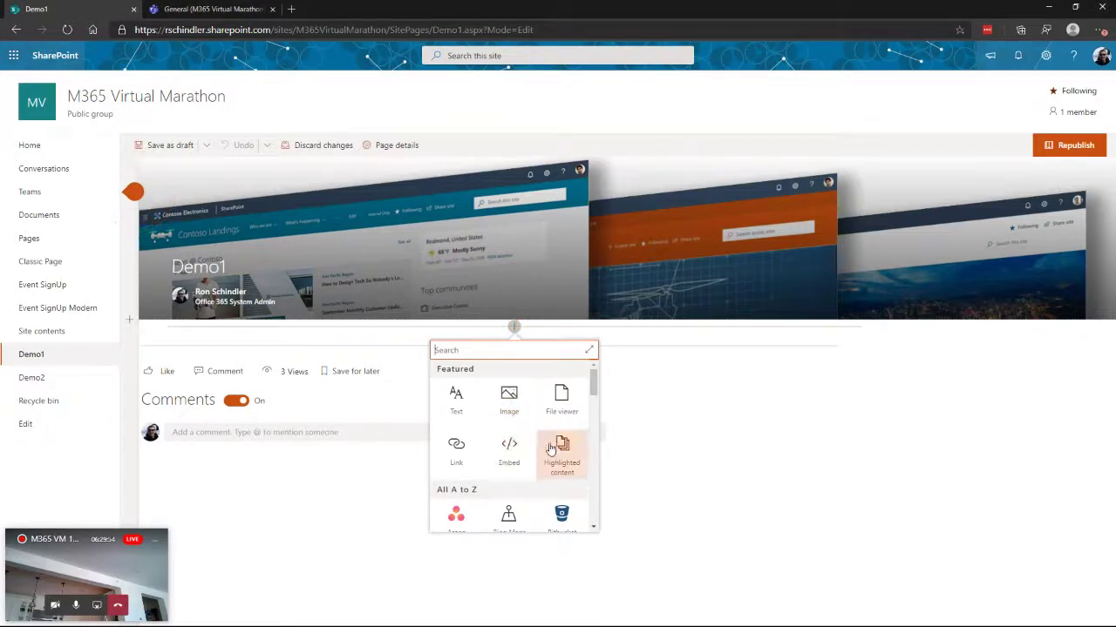
scroll(554, 446, "down", 3)
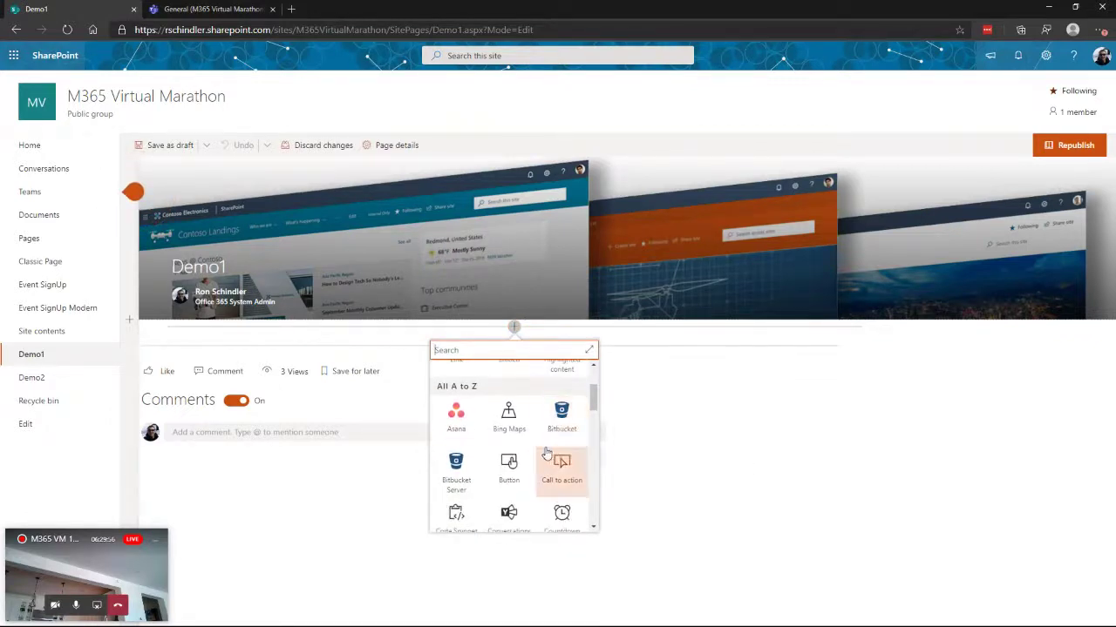
scroll(553, 449, "down", 2)
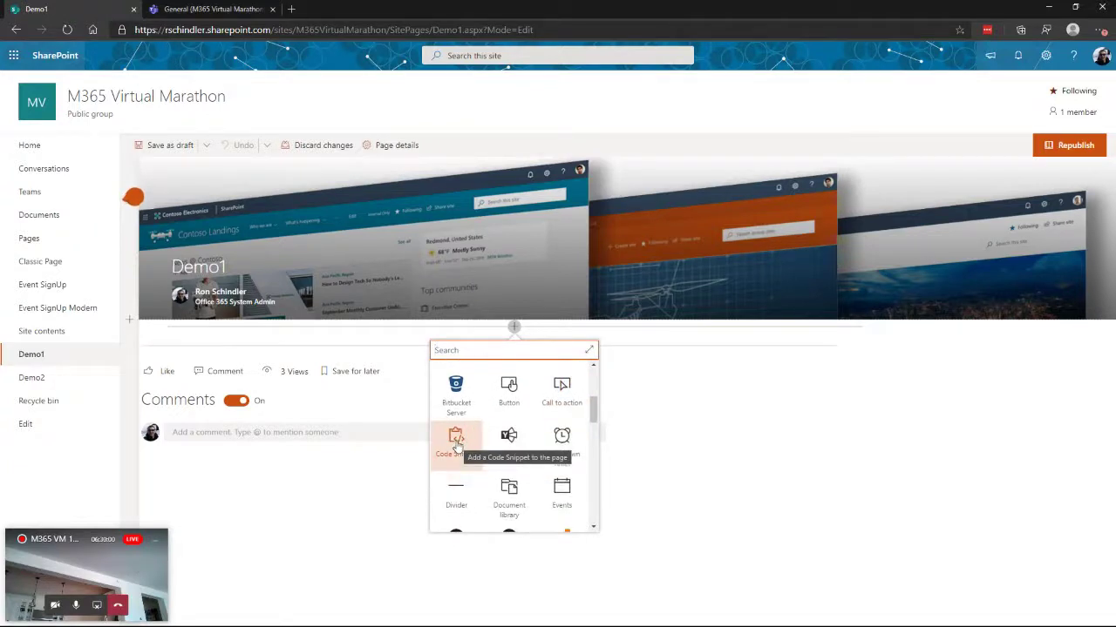
left_click(455, 445)
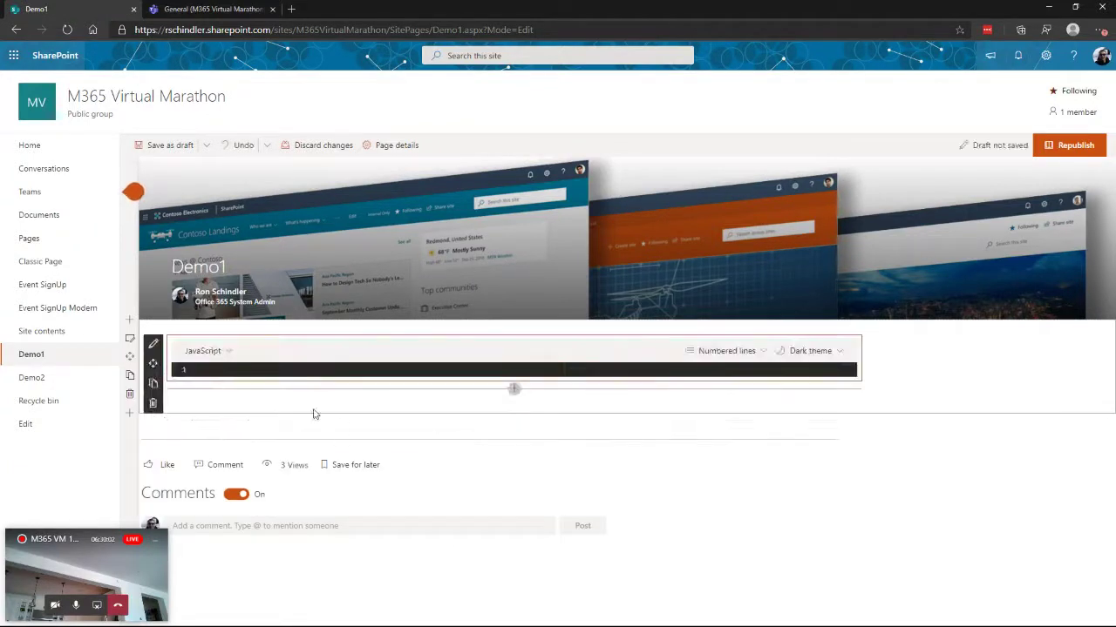
Step: Set the code snippet's language to HTML with the copied image map code pasted in, and republish Demo1
left_click(225, 352)
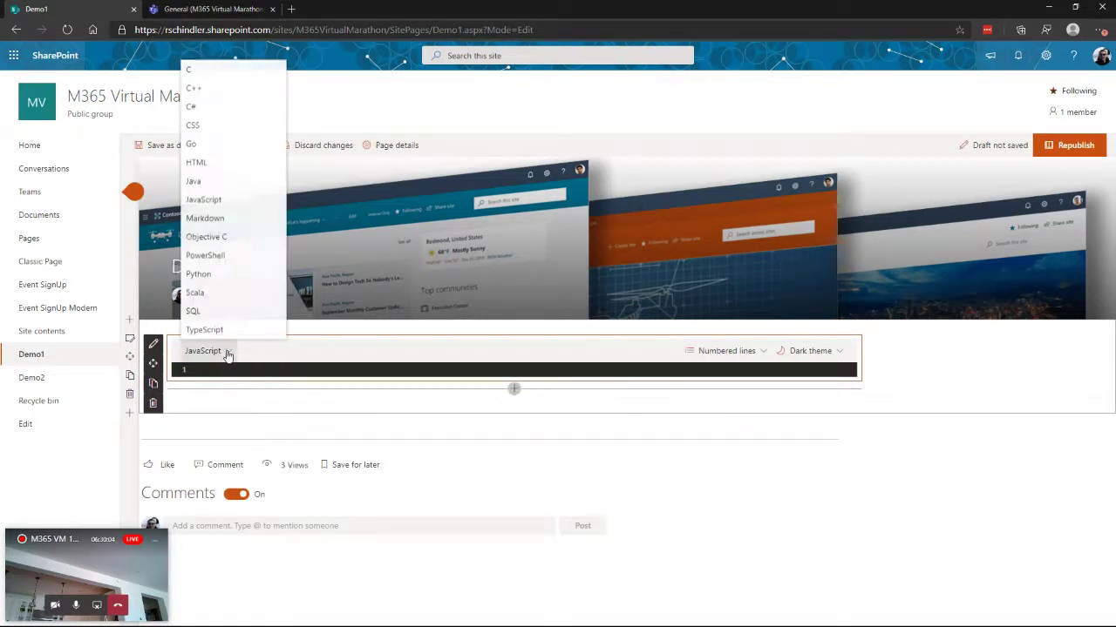
left_click(197, 162)
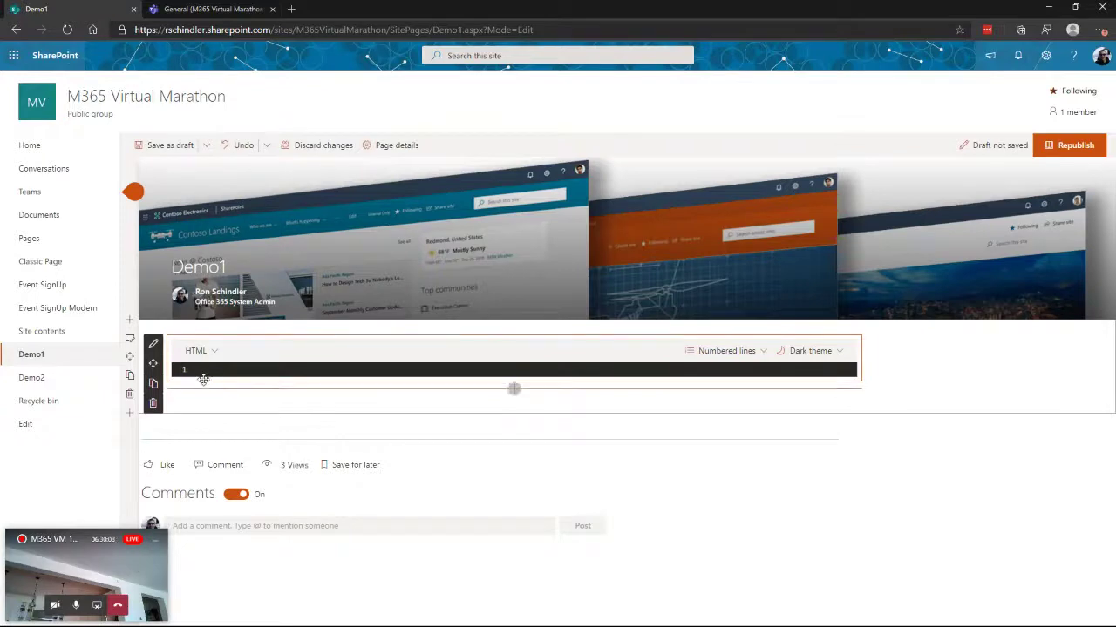
right_click(201, 370)
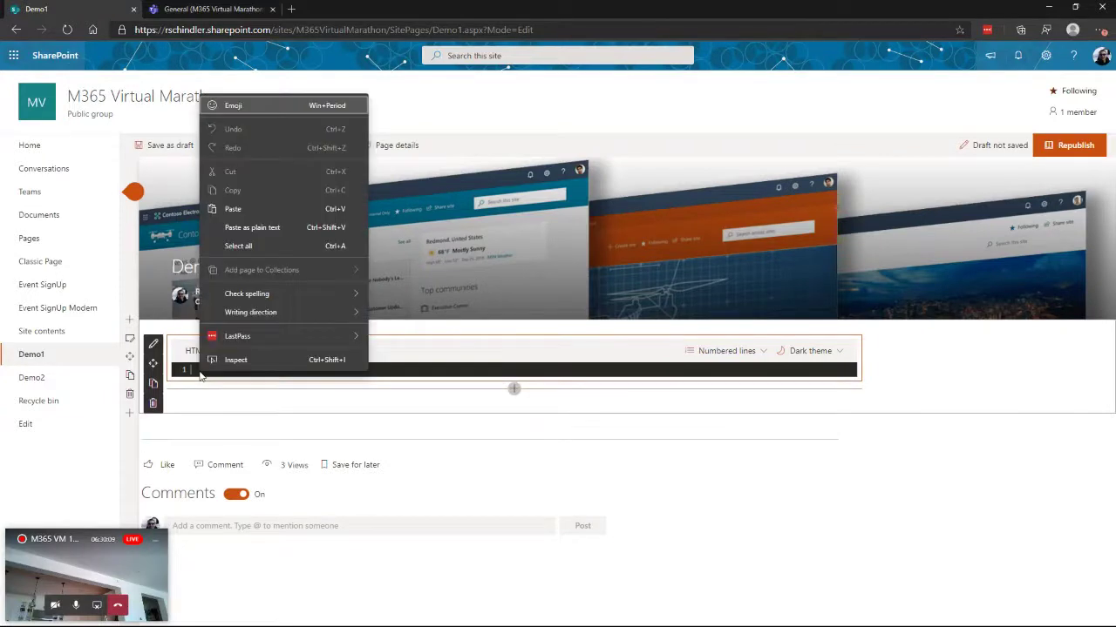
left_click(240, 205)
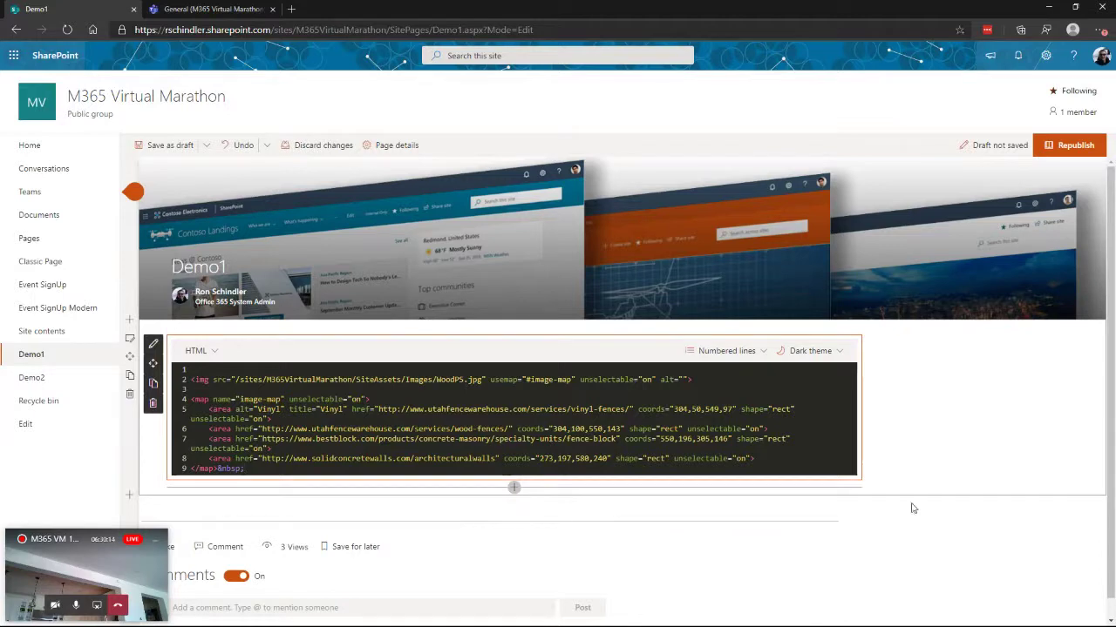
left_click(1080, 146)
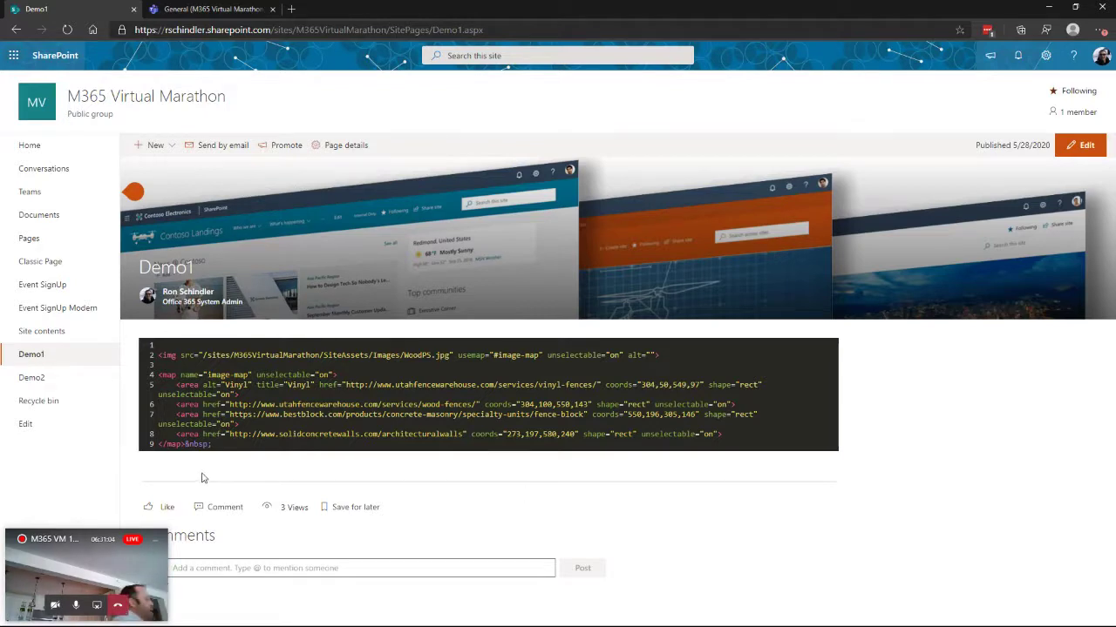
Step: Edit Demo1 again and add a File viewer web part below the code snippet showing Wood_34473.pptx from the site's Documents library
left_click(1079, 144)
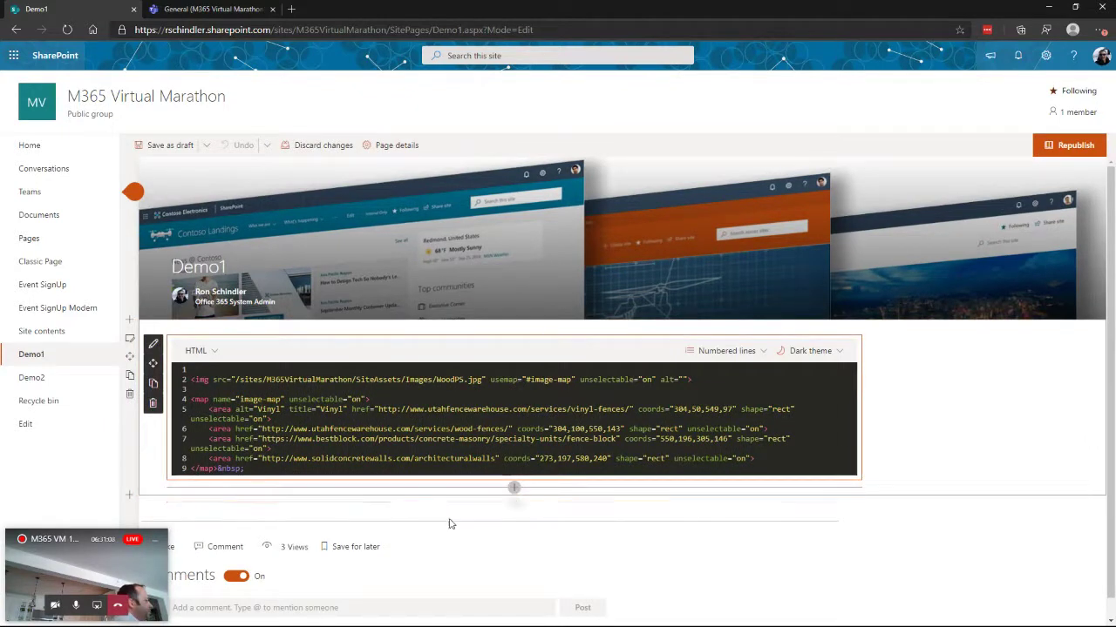
left_click(514, 489)
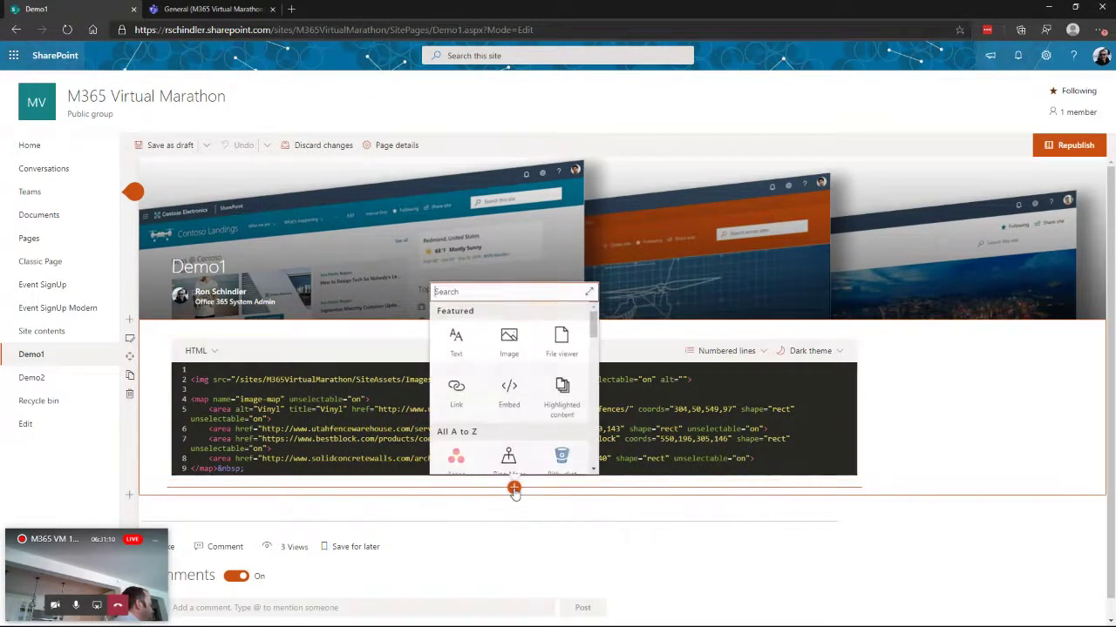
left_click(562, 341)
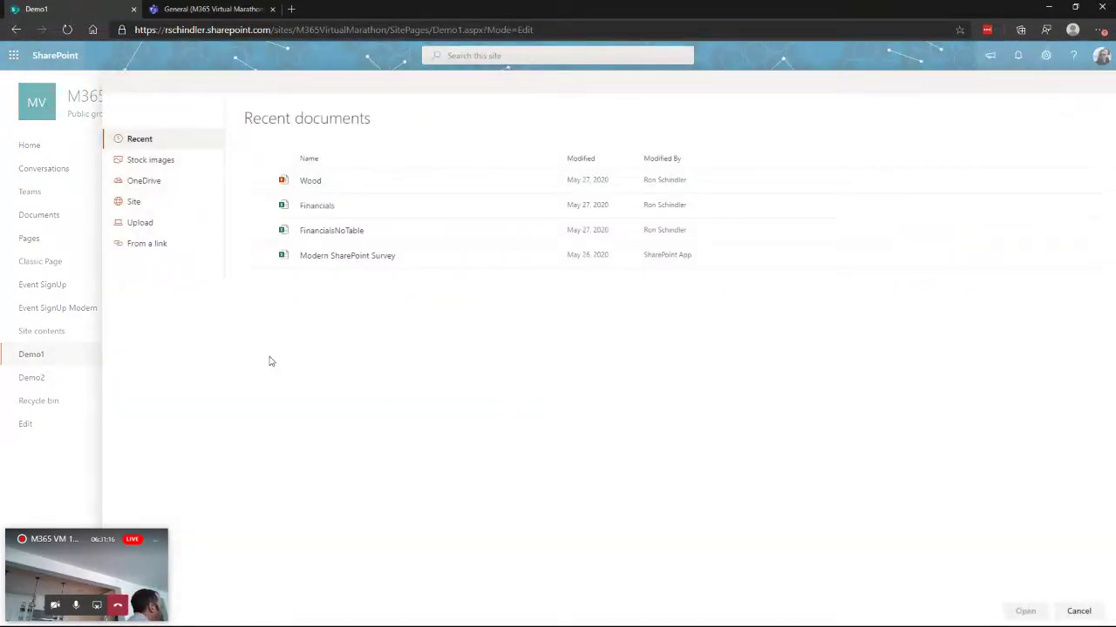
left_click(133, 202)
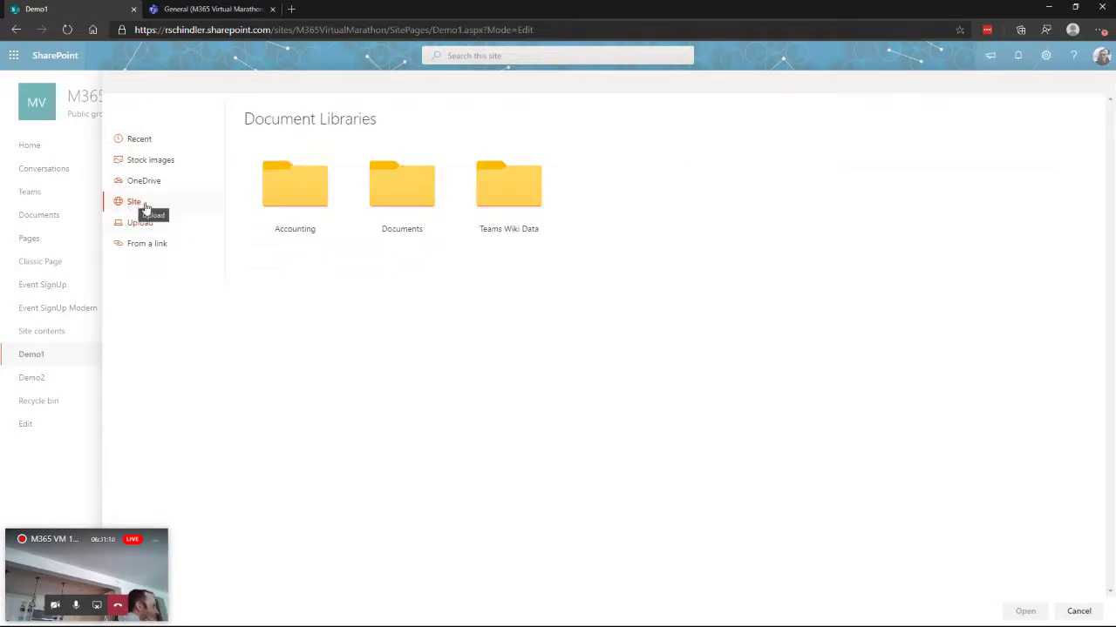
left_click(398, 195)
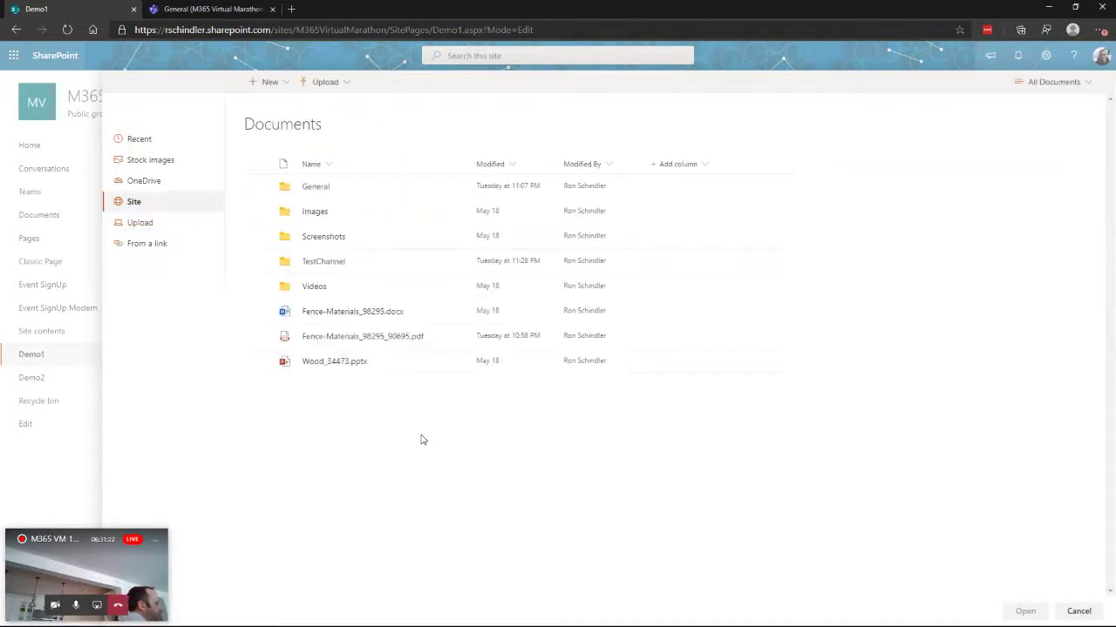
left_click(328, 364)
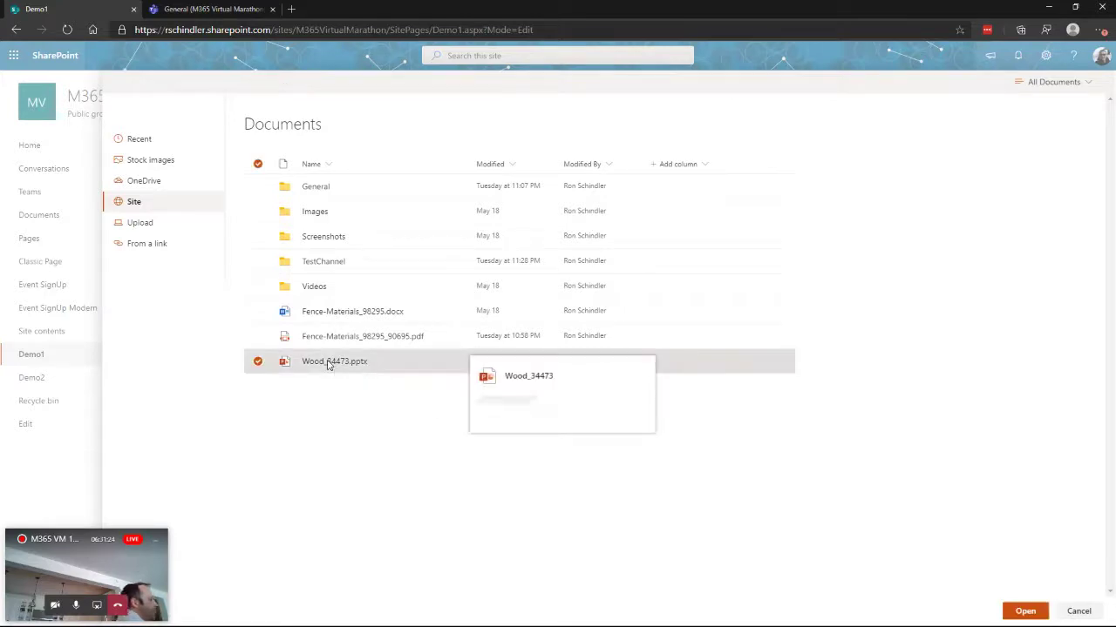
left_click(1022, 611)
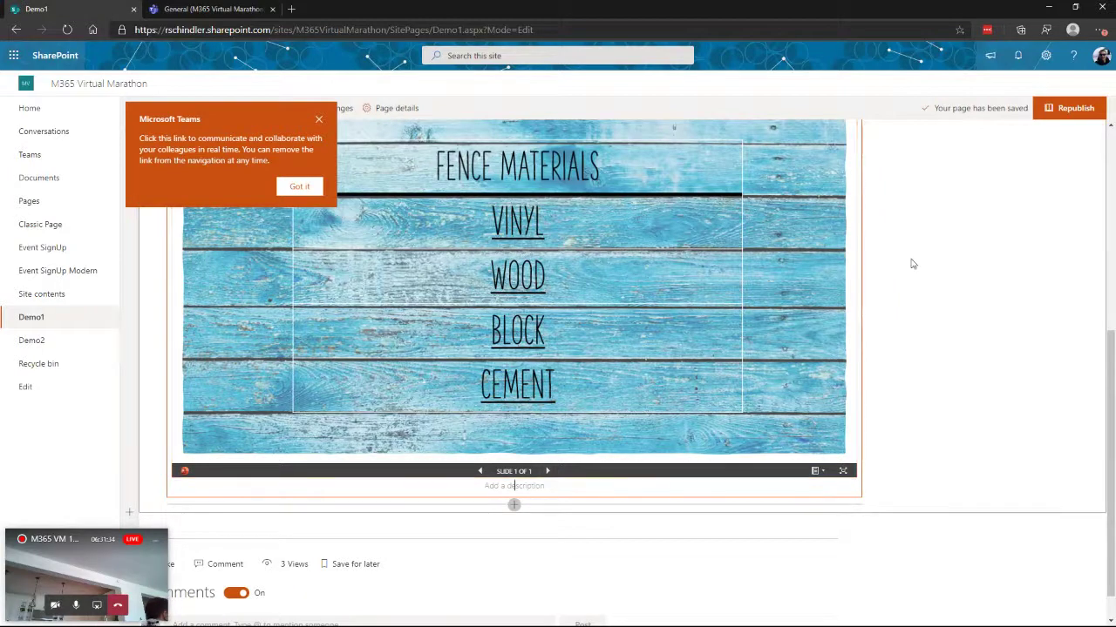
left_click(296, 187)
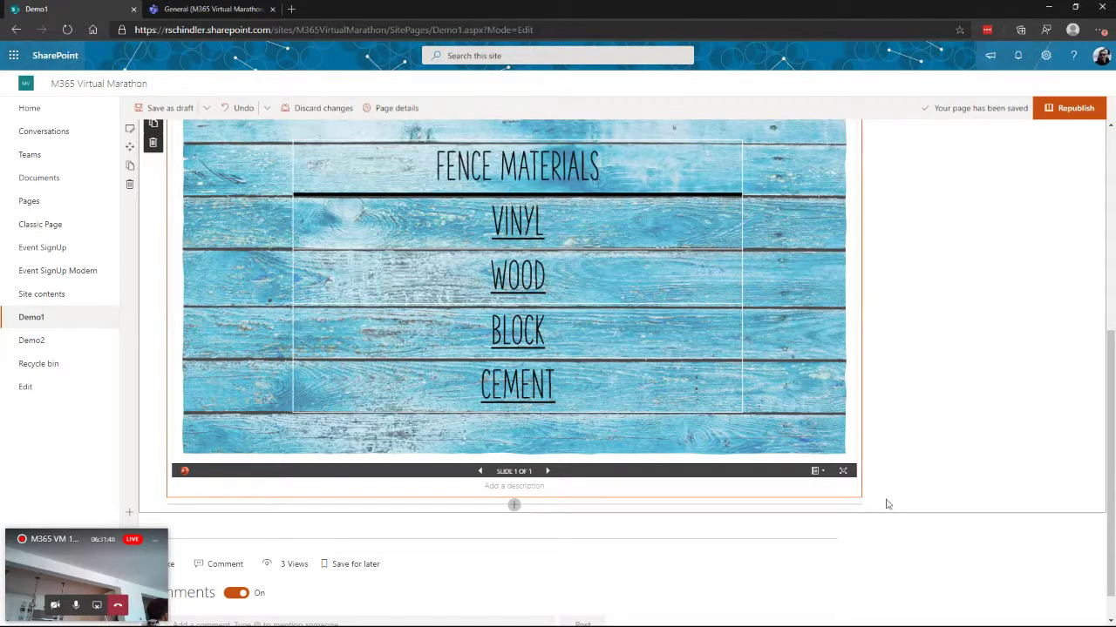
Step: Add a File viewer web part below the PowerPoint viewer showing Fence-Materials_98295.docx from the site's Documents library
left_click(514, 507)
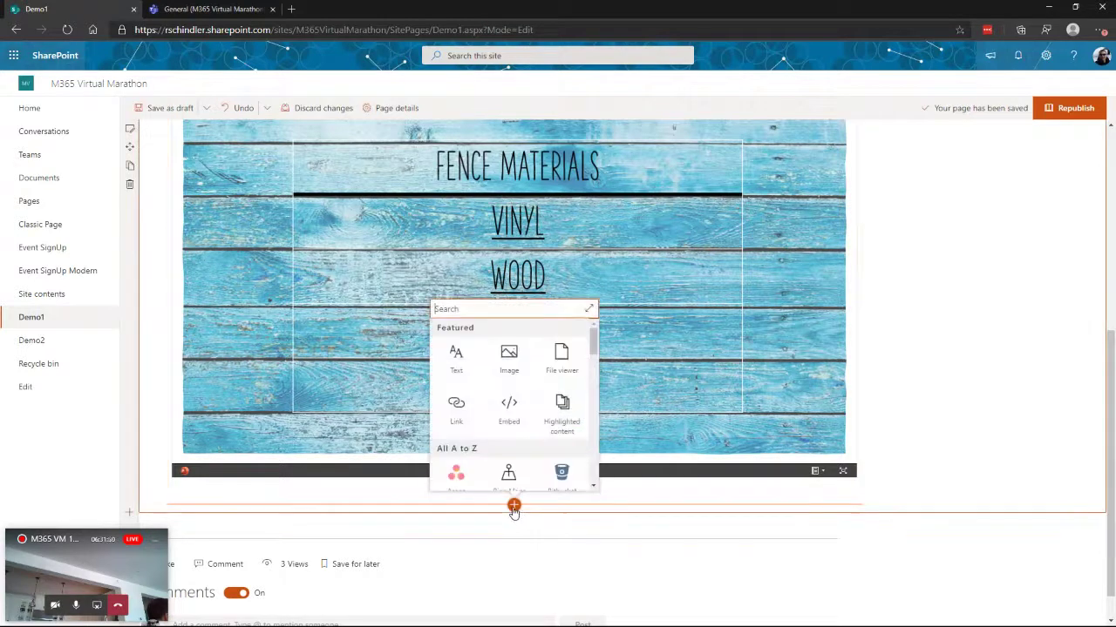
left_click(563, 359)
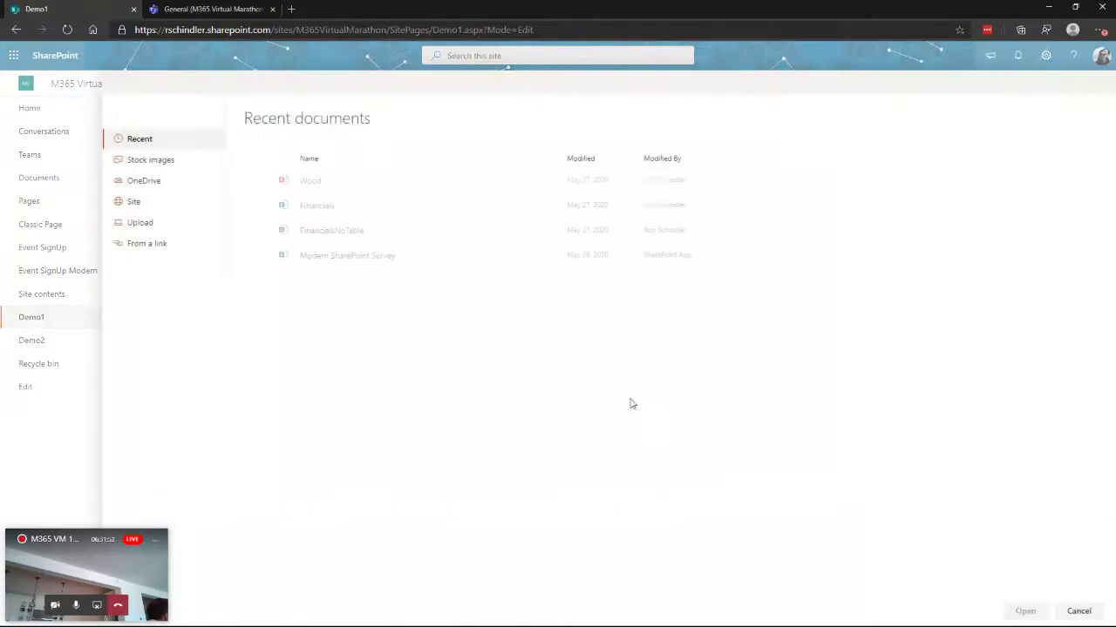
left_click(126, 203)
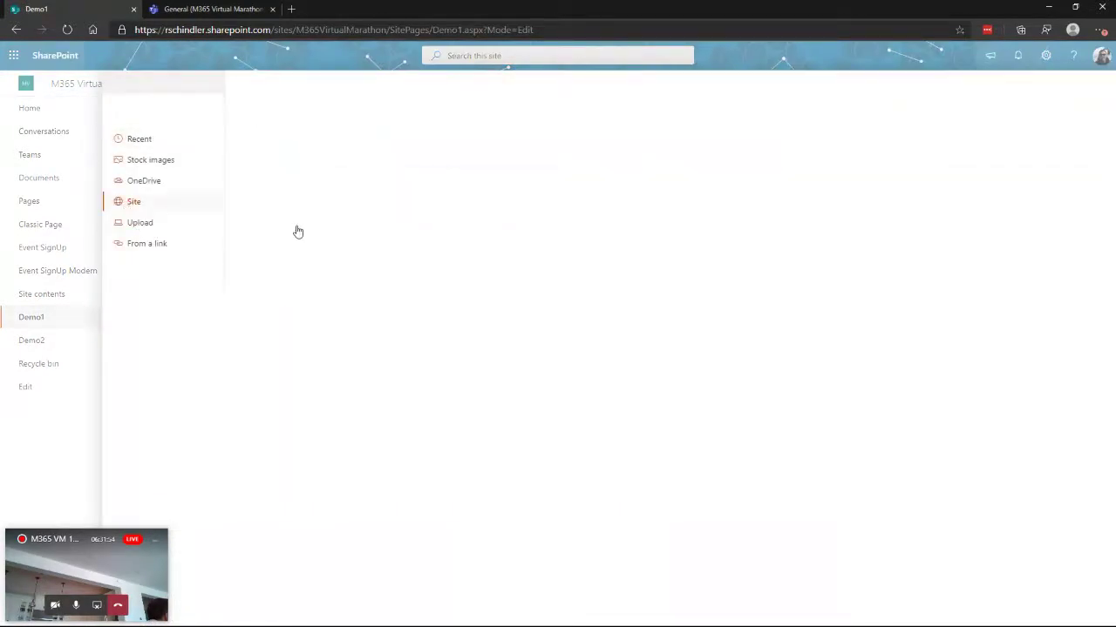
left_click(393, 191)
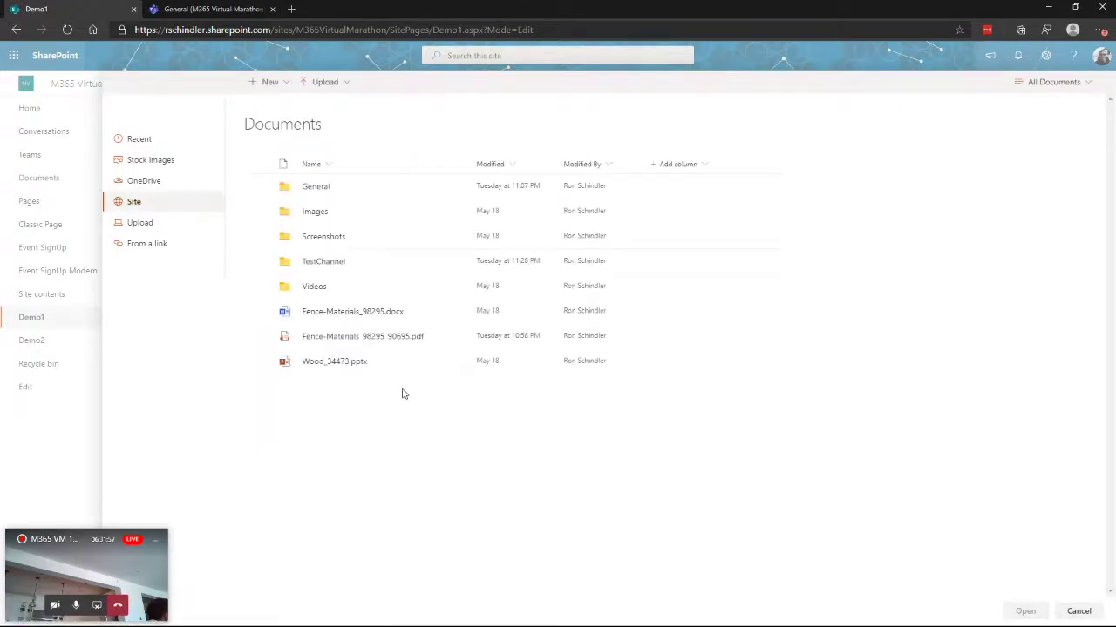
left_click(318, 314)
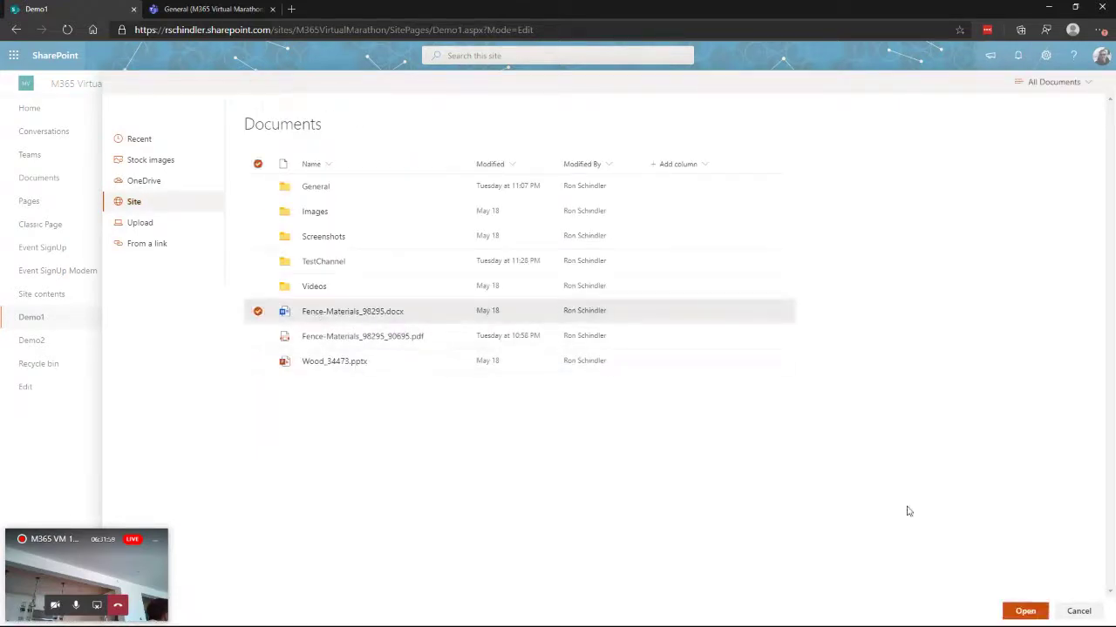
left_click(1024, 611)
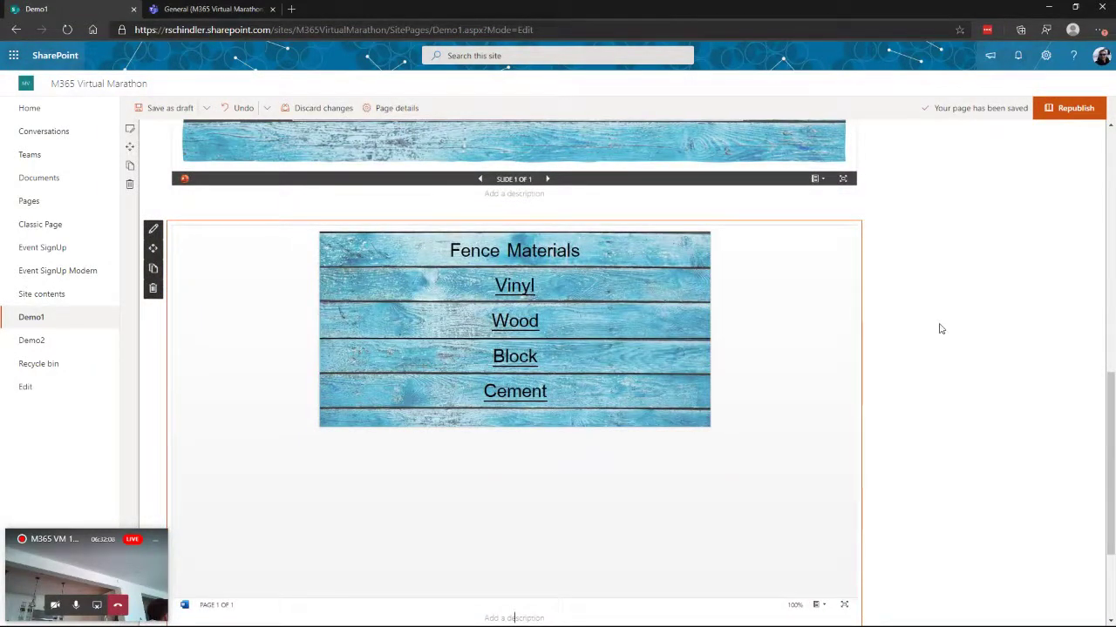
Step: Set the zoom of the embedded Word document to Full Page
scroll(936, 348, "down", 1)
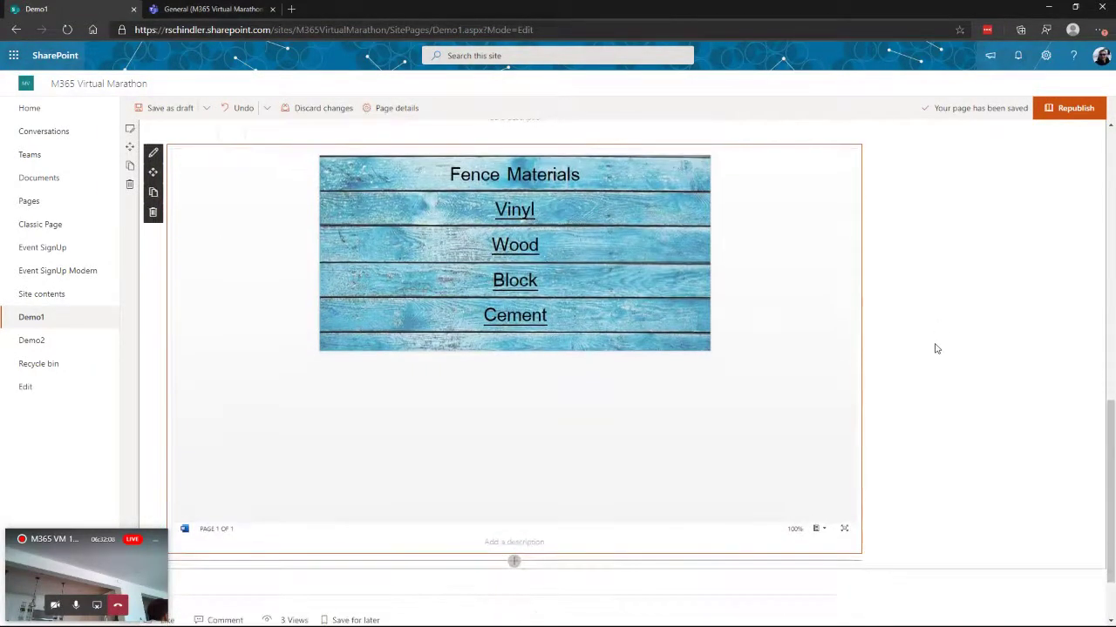
left_click(823, 530)
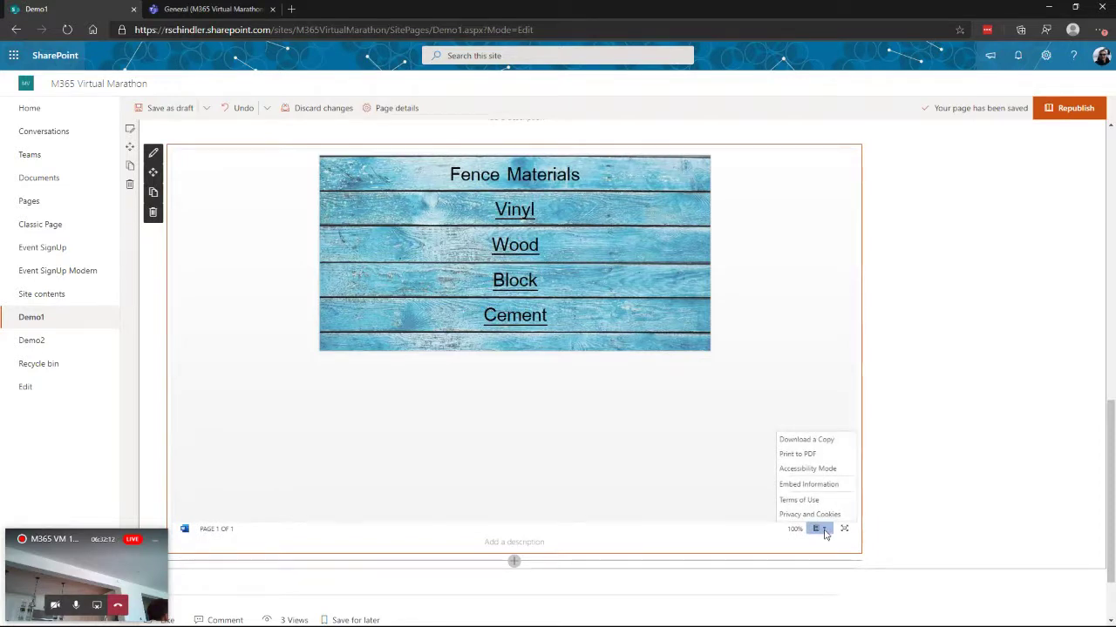
left_click(797, 533)
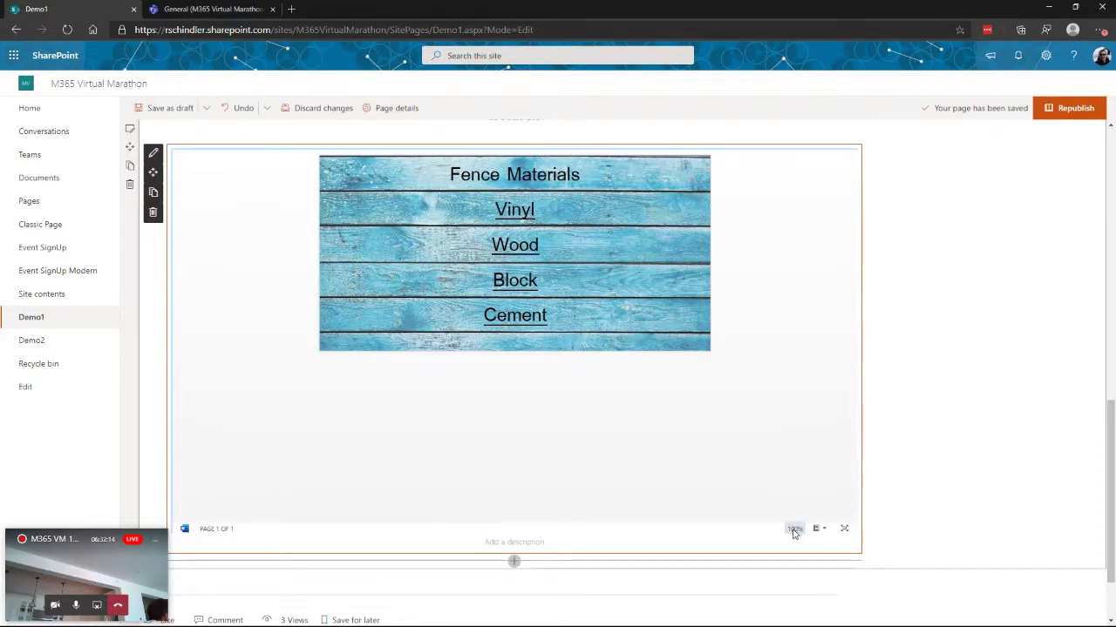
left_click(793, 532)
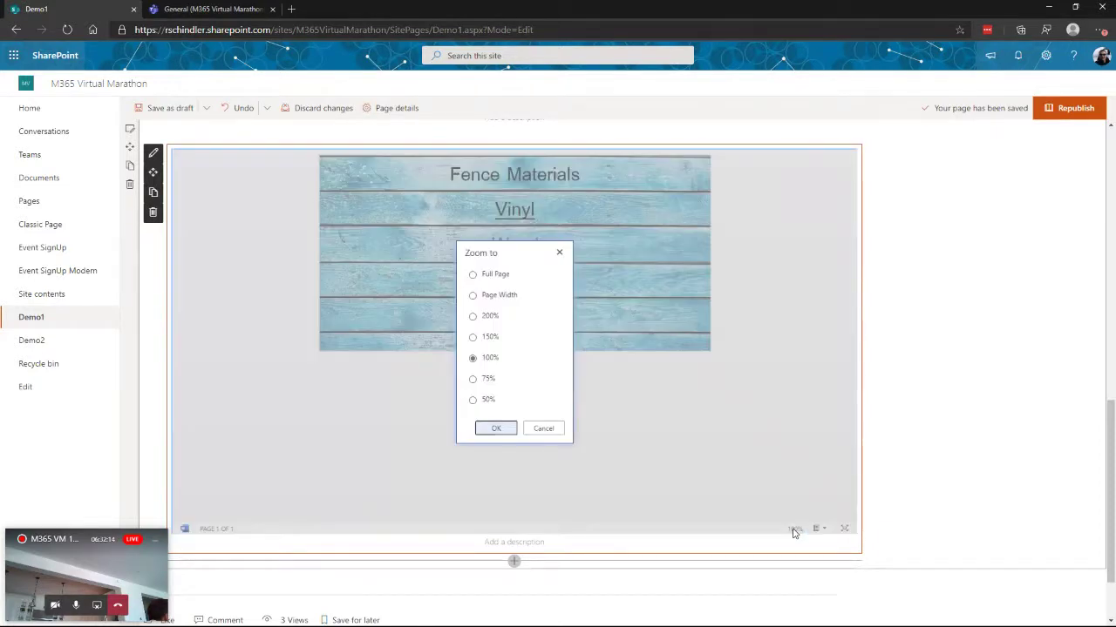
left_click(473, 274)
left_click(495, 428)
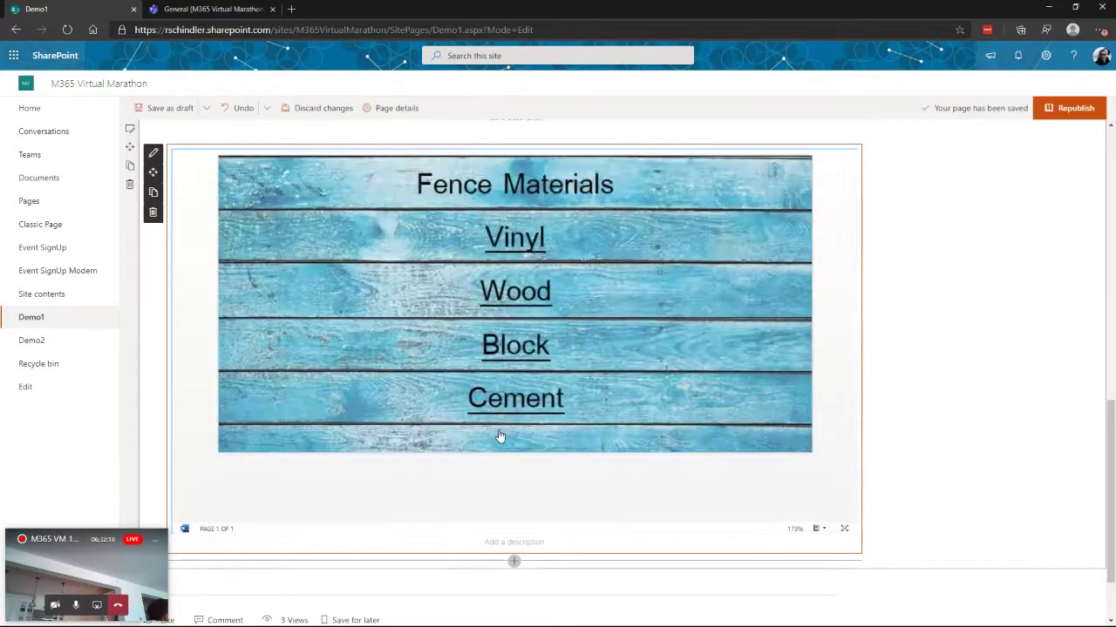
left_click(923, 342)
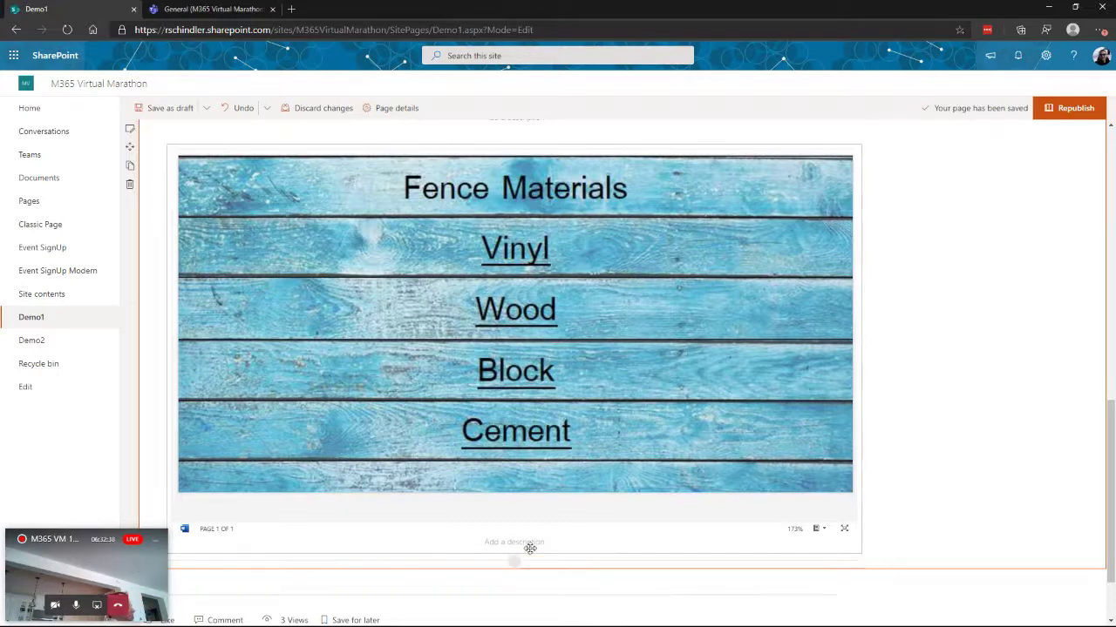
Step: Add a File viewer web part below the Word viewer showing Fence-Materials_98295_90695.pdf from the Documents library, and republish Demo1
scroll(527, 498, "down", 1)
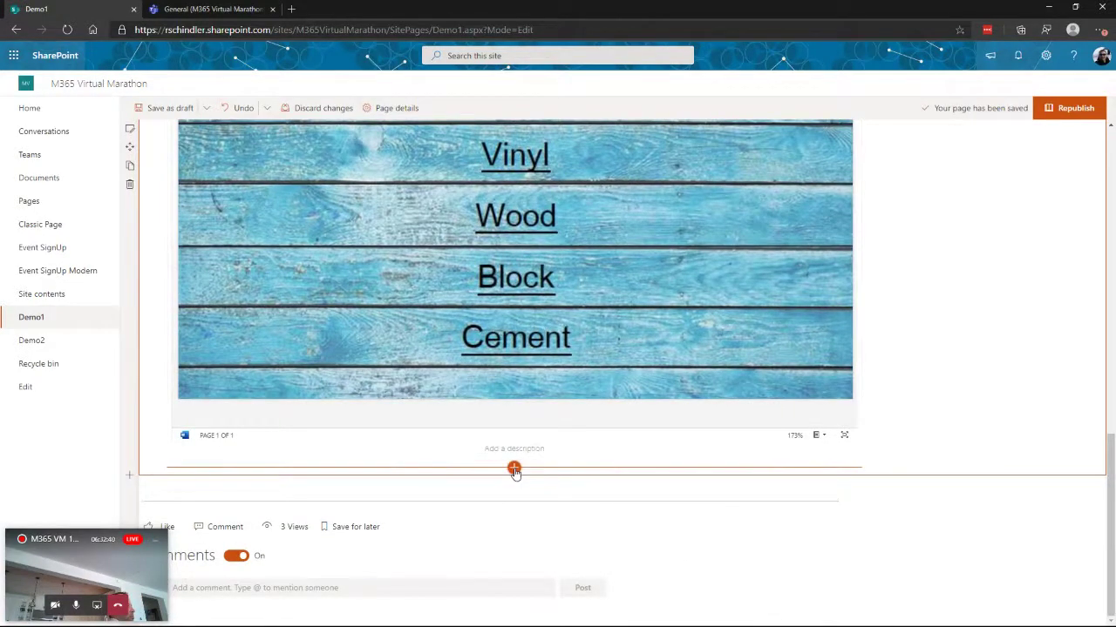
left_click(514, 469)
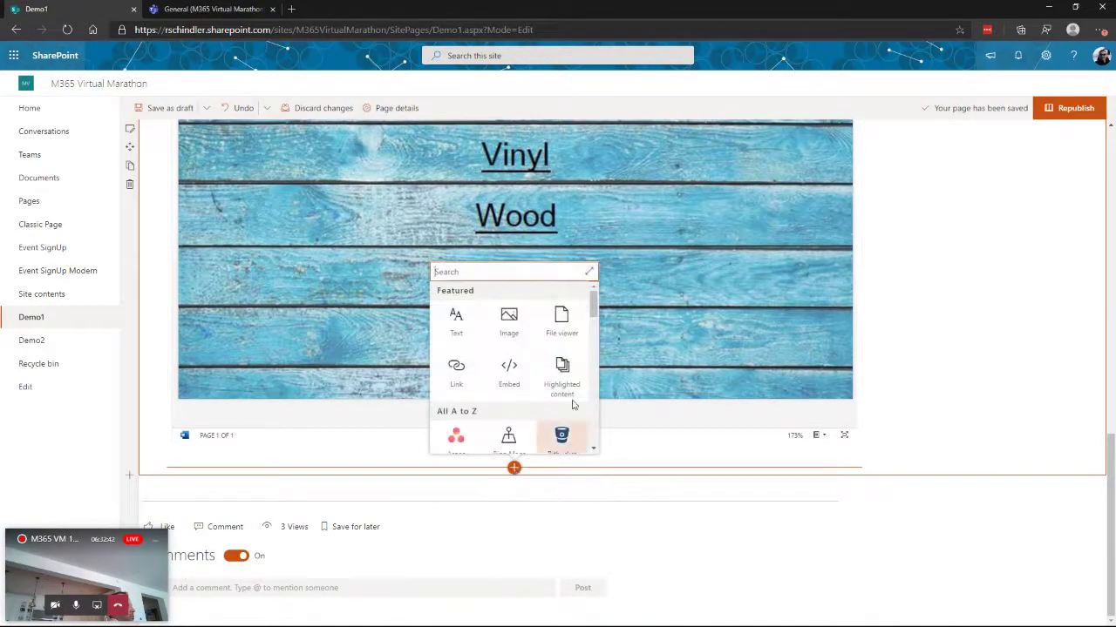
left_click(560, 322)
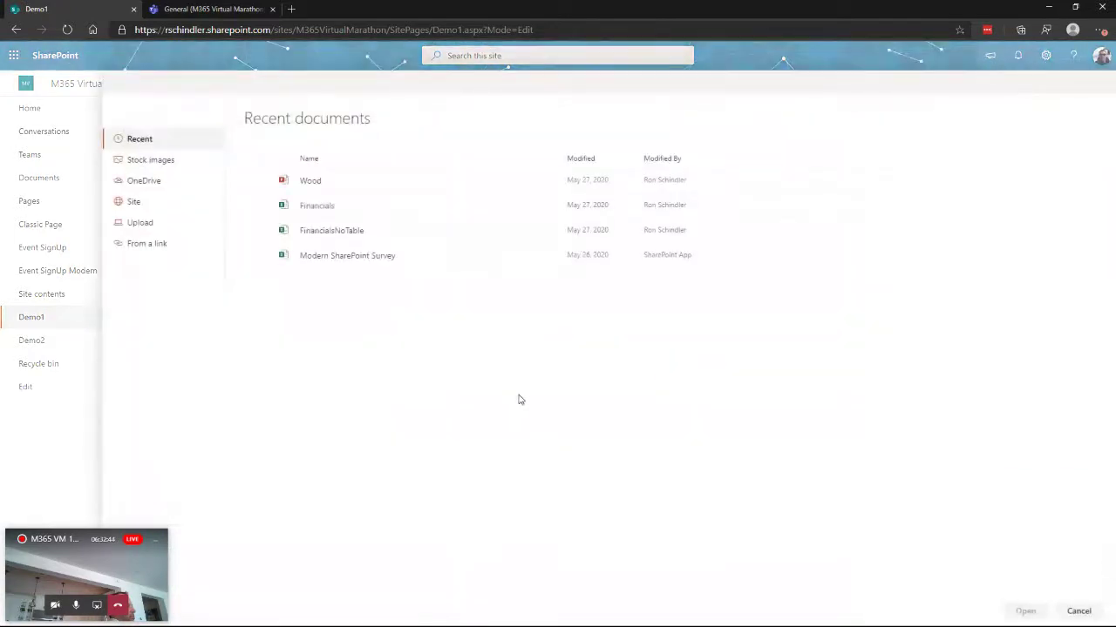
left_click(132, 203)
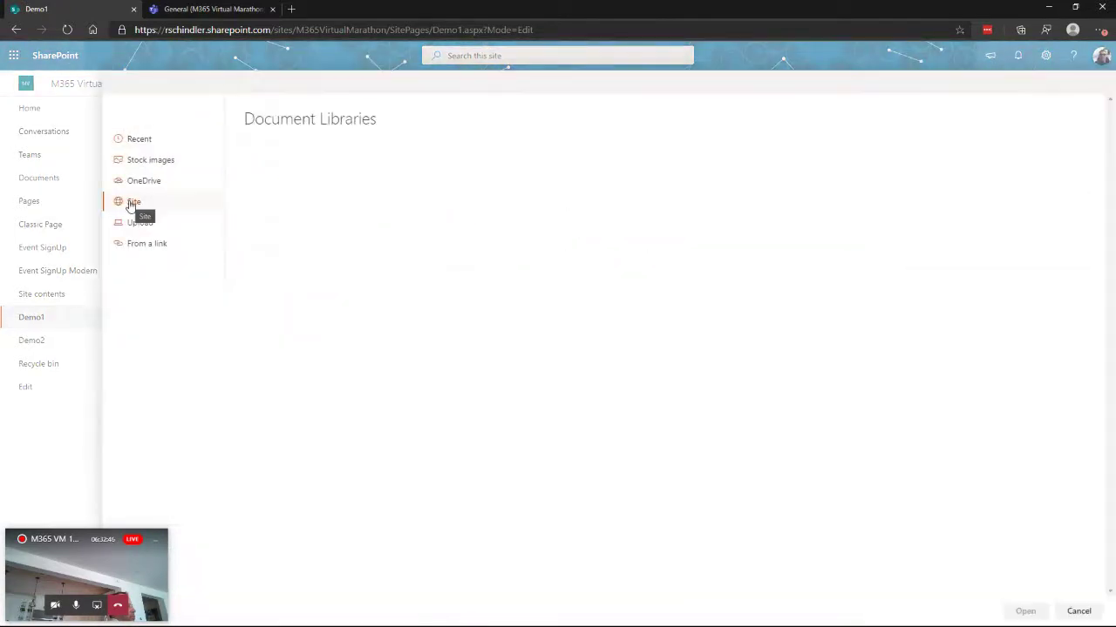
left_click(404, 184)
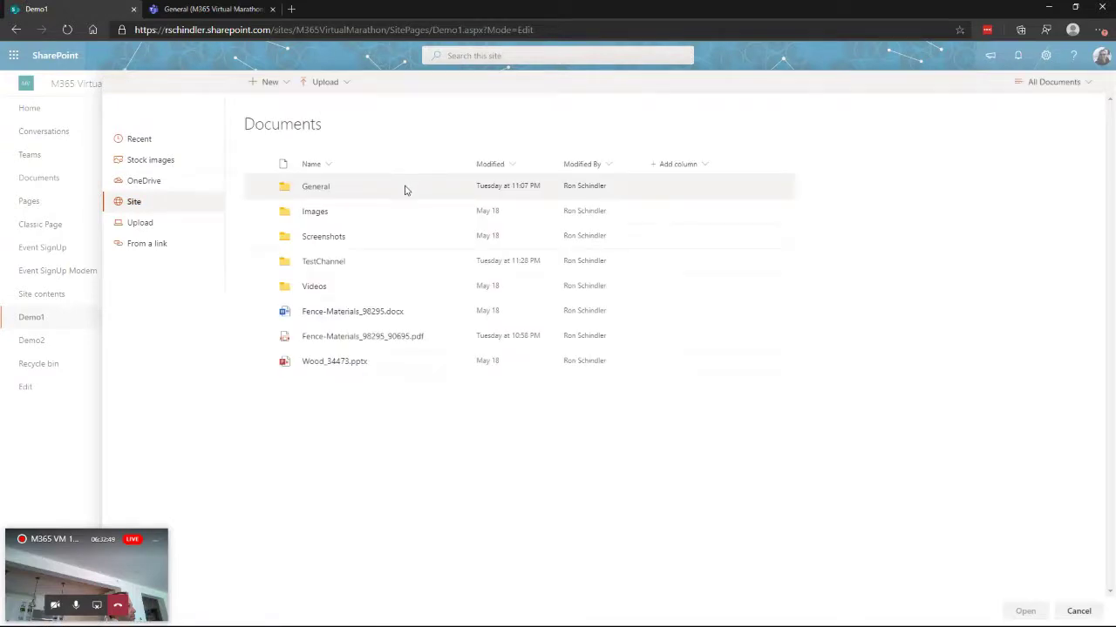
left_click(337, 337)
left_click(1025, 611)
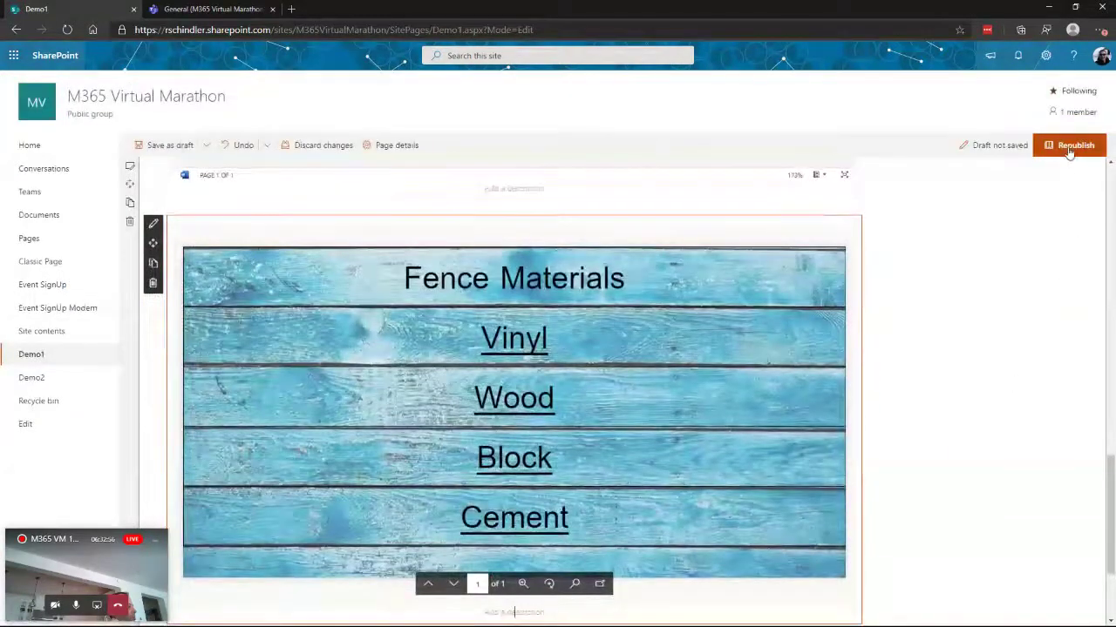
left_click(1069, 149)
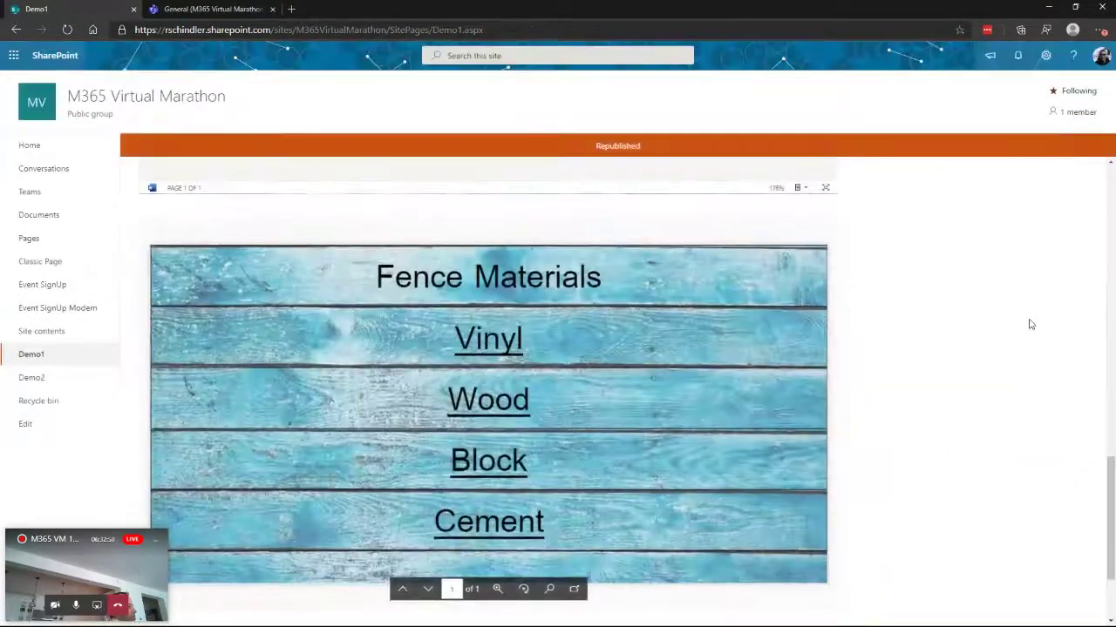
Step: Review the republished Demo1 page, reopening it after a visit to Demo2 to check how the embedded files display
scroll(1031, 324, "down", 10)
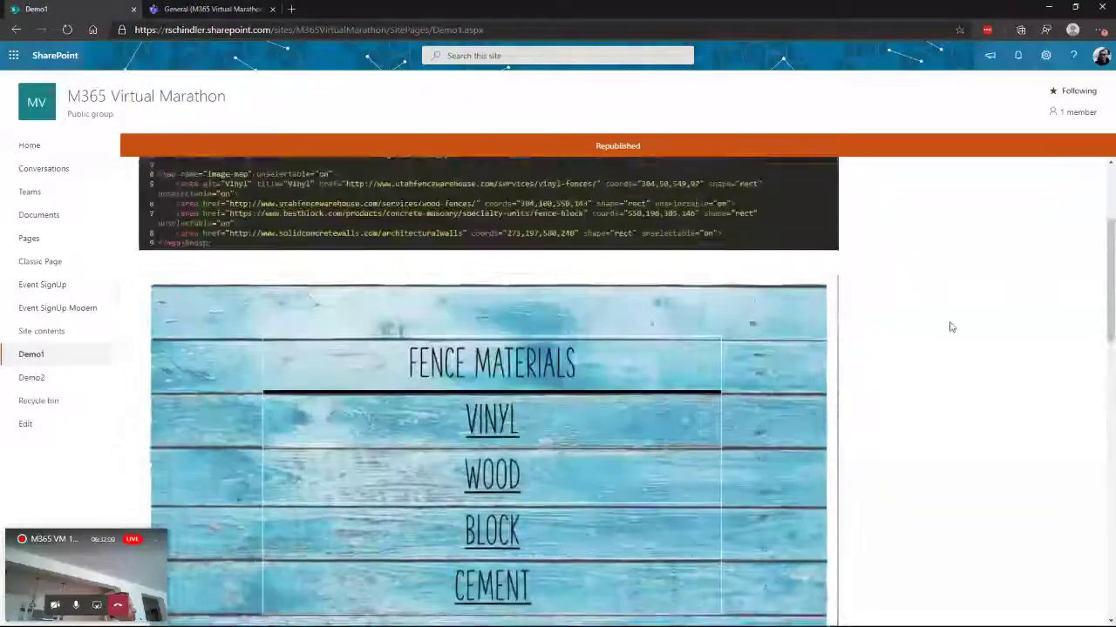
scroll(950, 325, "down", 5)
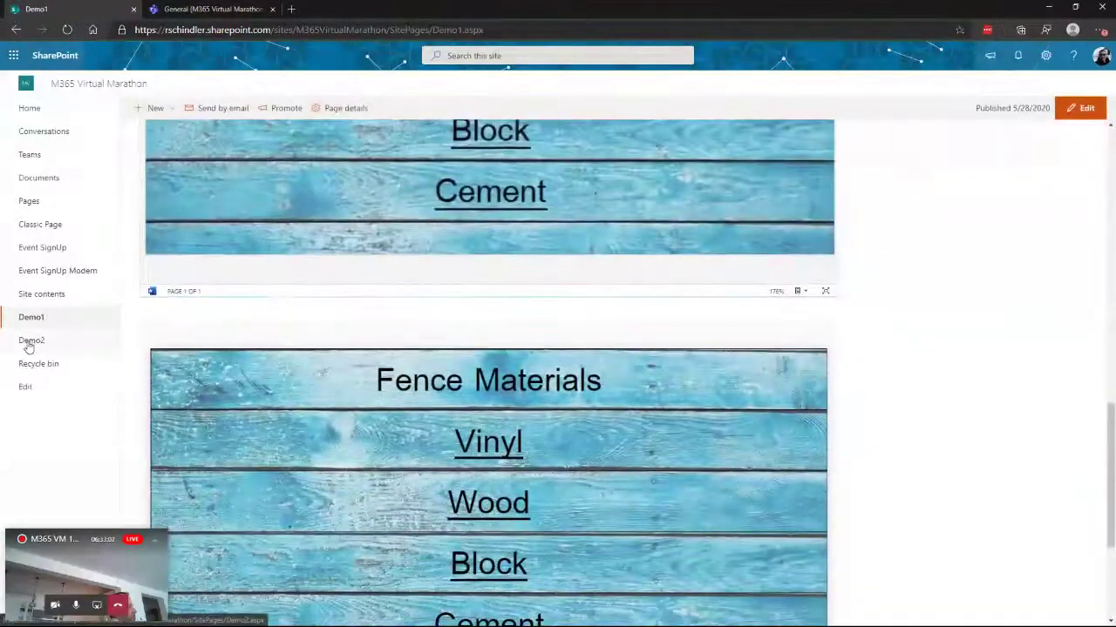
left_click(31, 340)
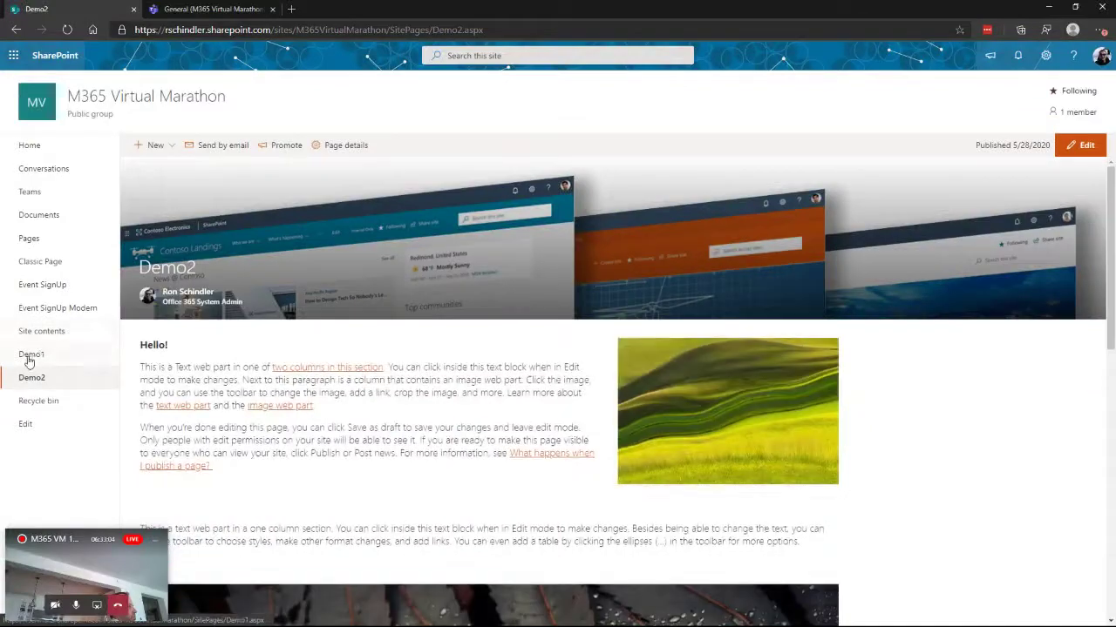
left_click(29, 356)
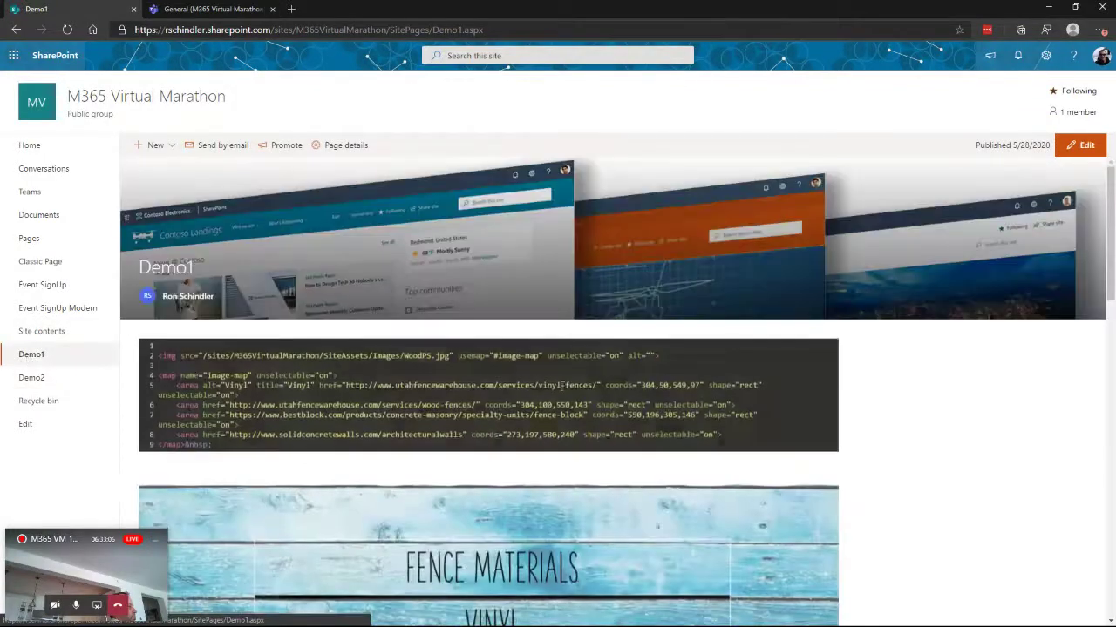
scroll(966, 436, "down", 10)
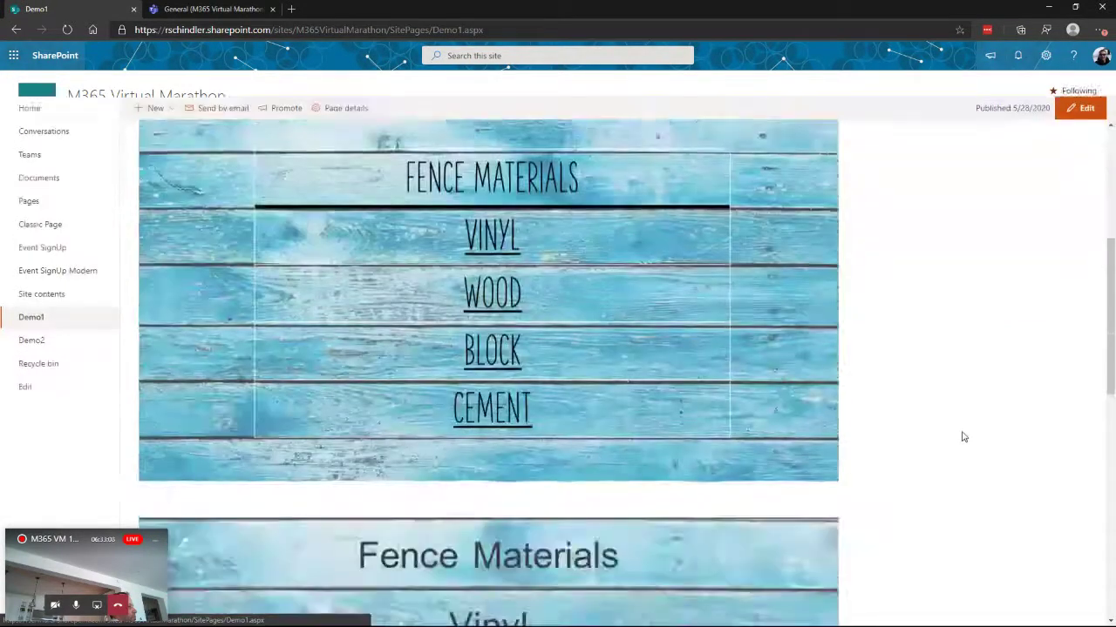
scroll(962, 418, "up", 5)
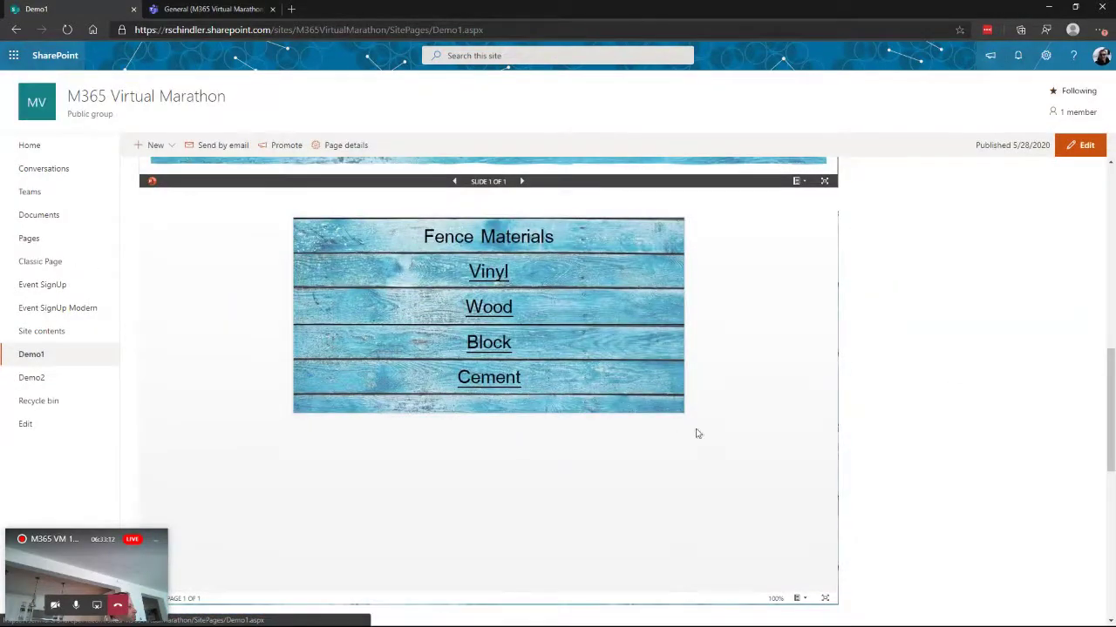
Step: Test the Vinyl link in the embedded PowerPoint slide and return to Demo1, closing the page it opens
scroll(936, 411, "up", 3)
scroll(939, 410, "up", 2)
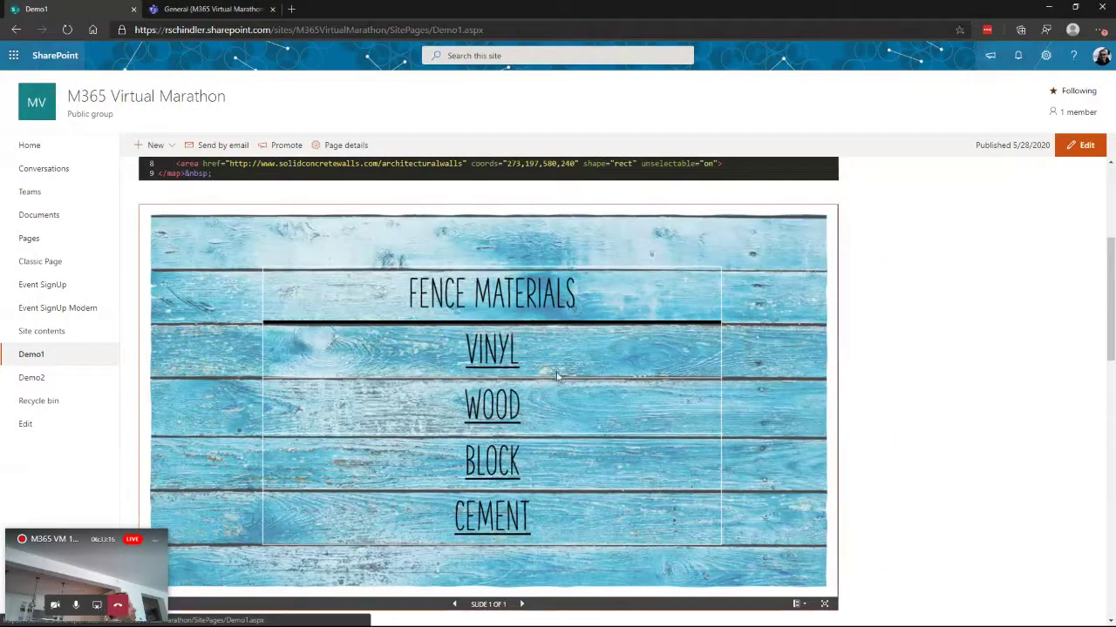
left_click(485, 363)
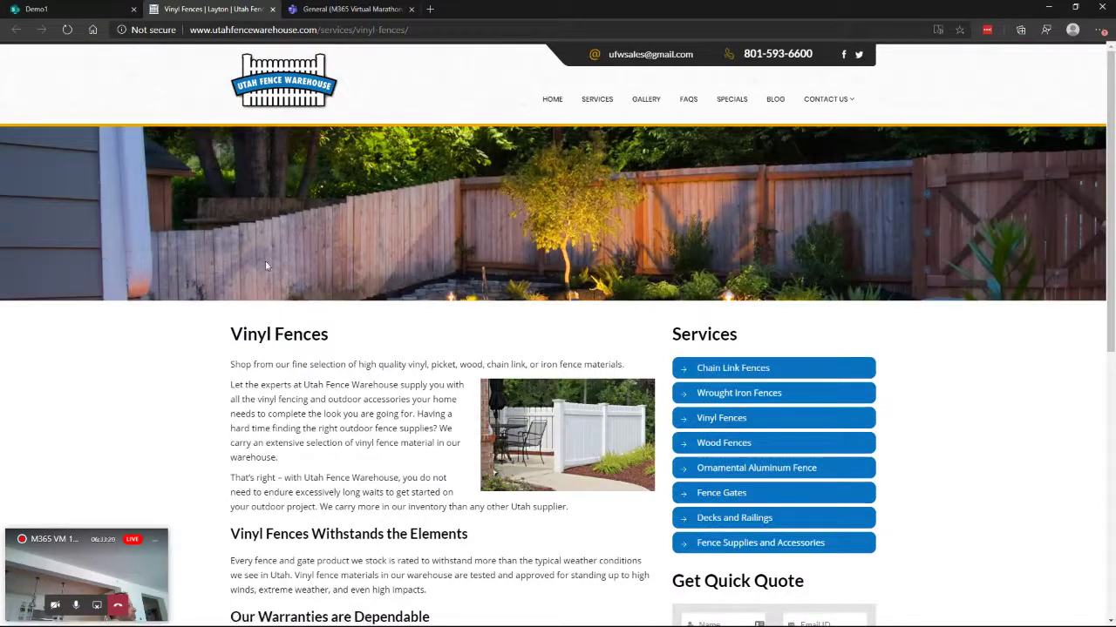
left_click(271, 10)
Step: Compare the embedded Word and PDF versions on Demo1 and test the PDF's Block link, closing the page it opens
scroll(772, 453, "down", 4)
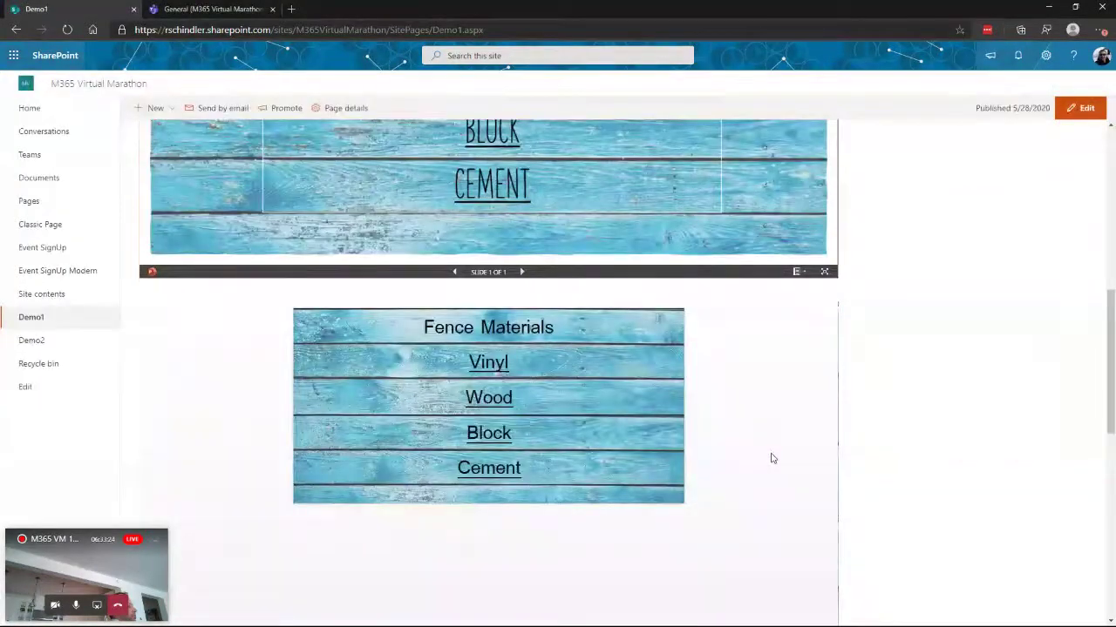
scroll(899, 453, "down", 5)
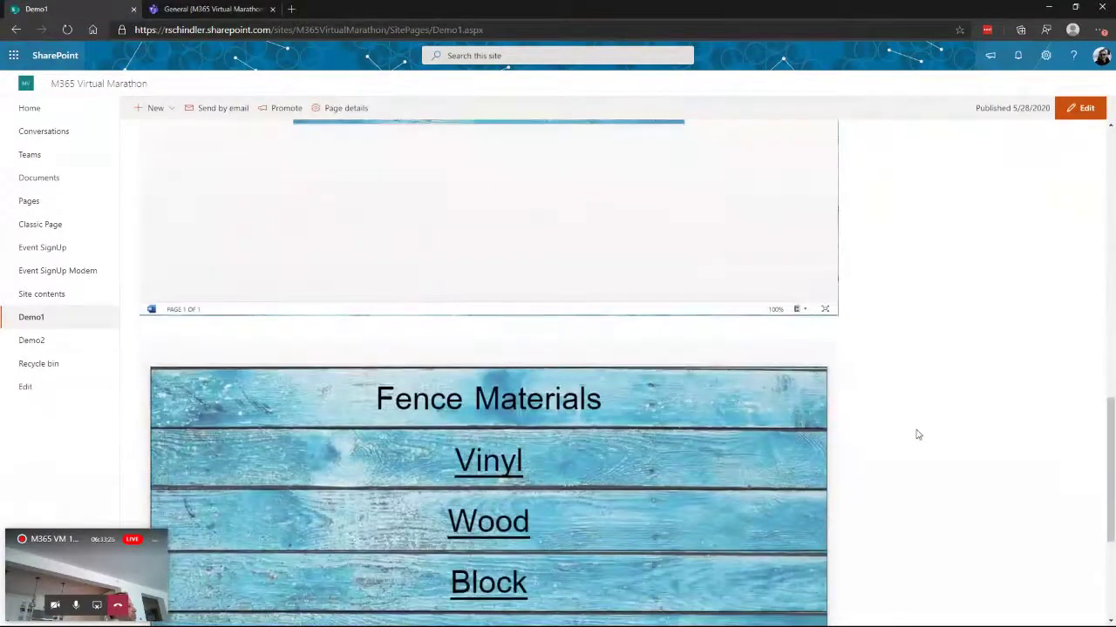
scroll(924, 418, "up", 2)
scroll(929, 408, "down", 1)
scroll(926, 407, "down", 5)
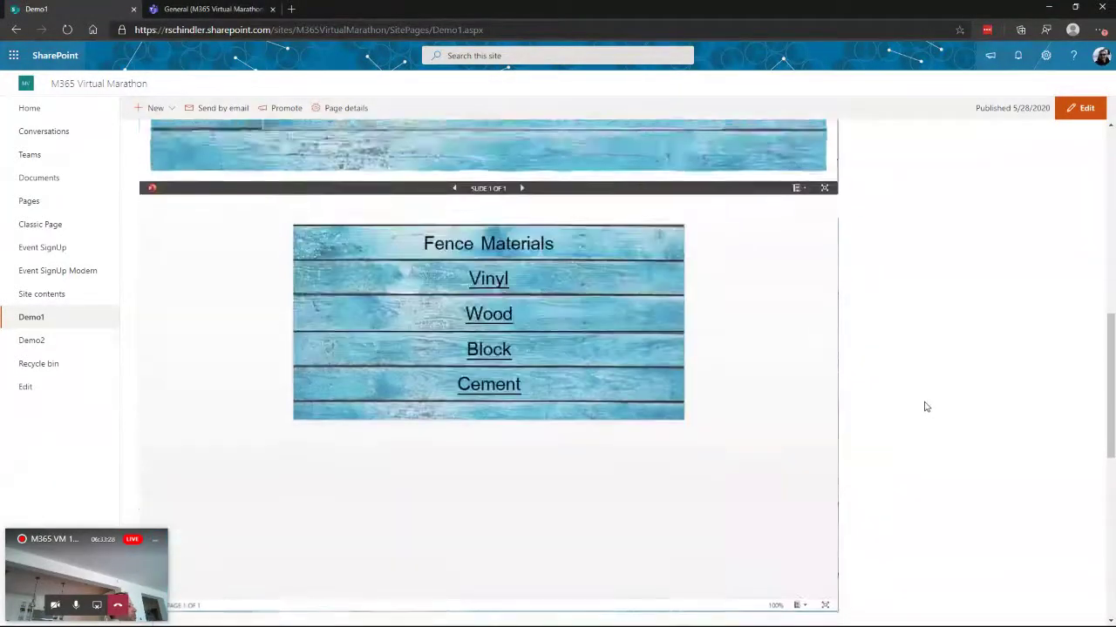
scroll(925, 407, "up", 2)
scroll(926, 406, "down", 5)
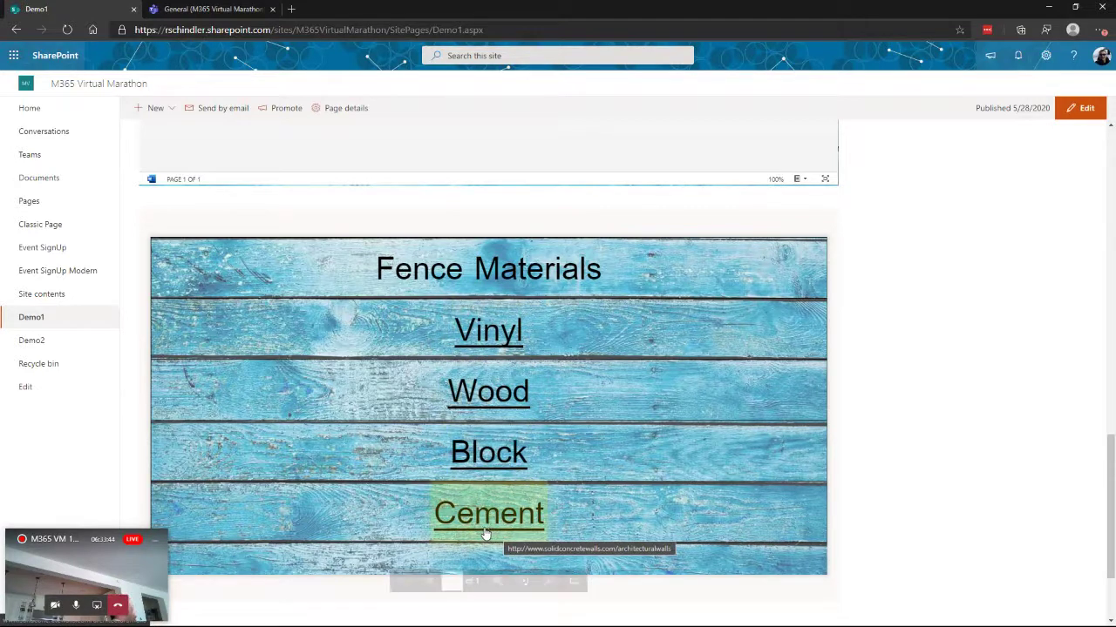
left_click(489, 460)
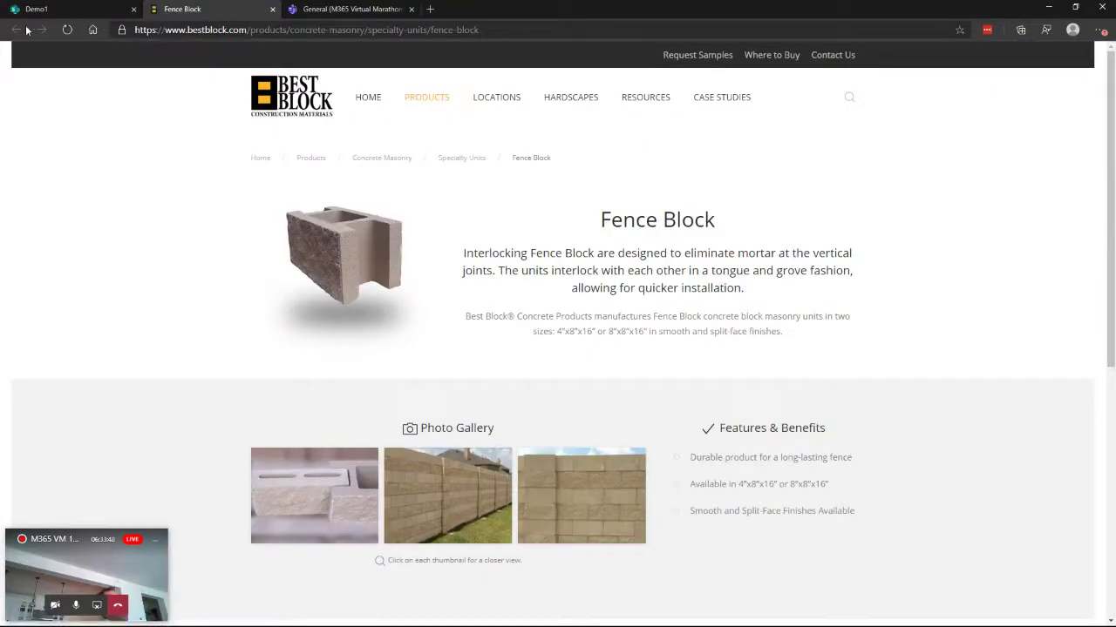
left_click(273, 9)
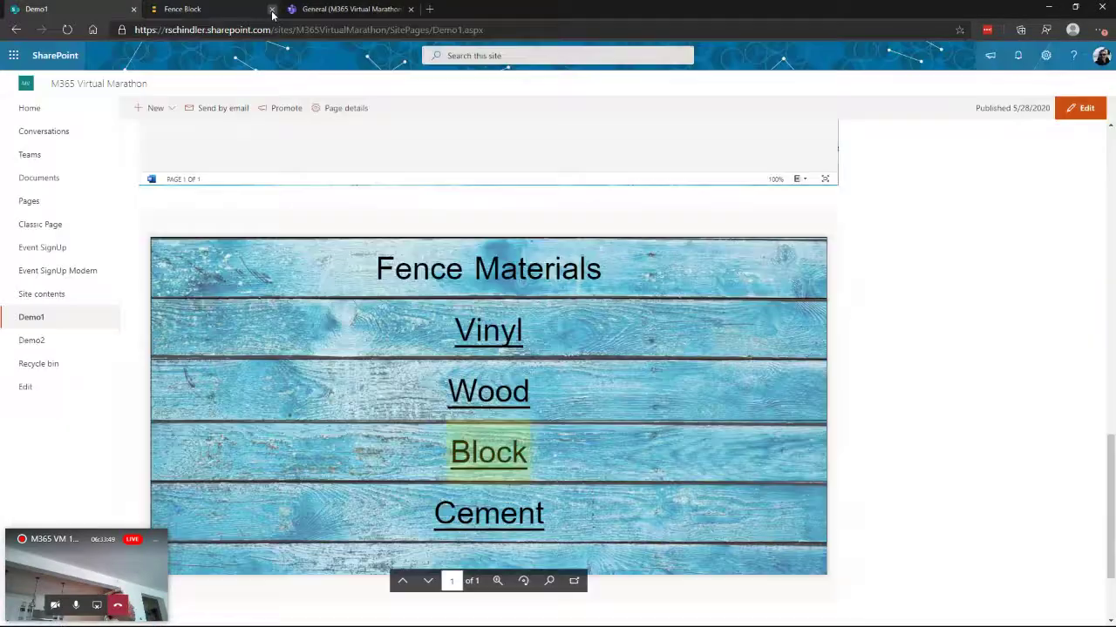
scroll(1003, 488, "down", 2)
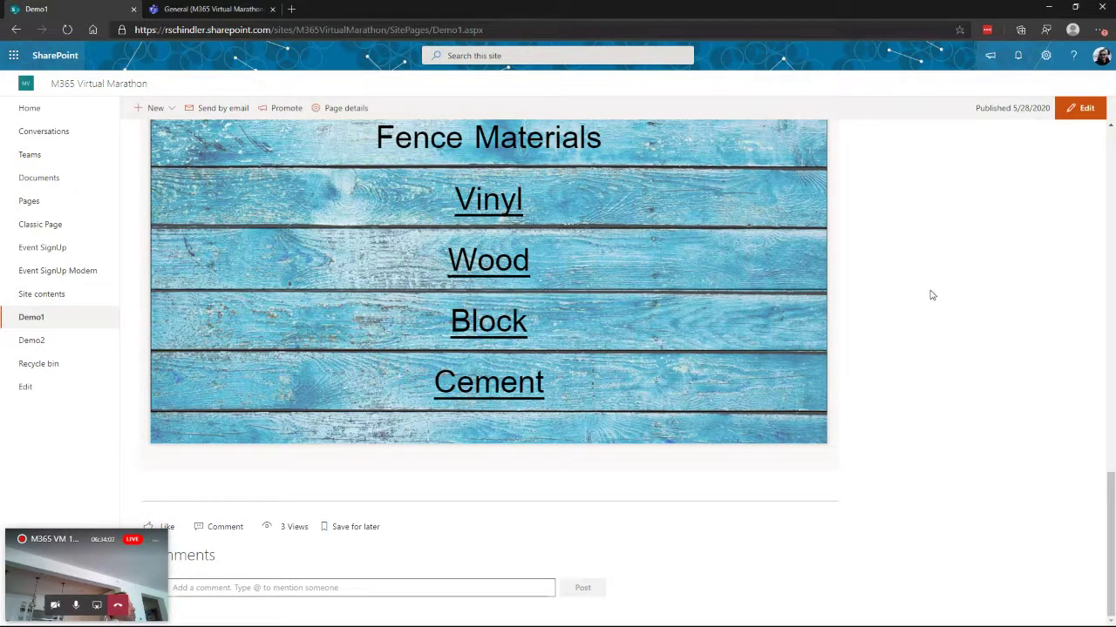
scroll(931, 296, "up", 5)
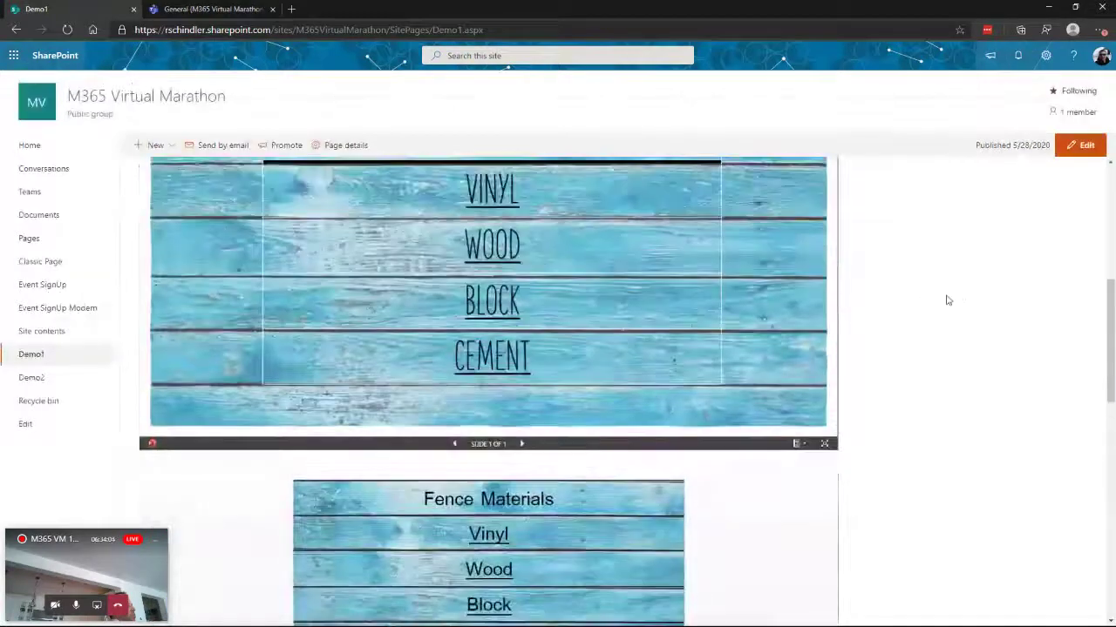
Step: Review the published Demo1 page, comparing the code snippet with the embedded PowerPoint, Word and PDF versions of the fence materials
scroll(948, 300, "up", 5)
scroll(939, 308, "down", 15)
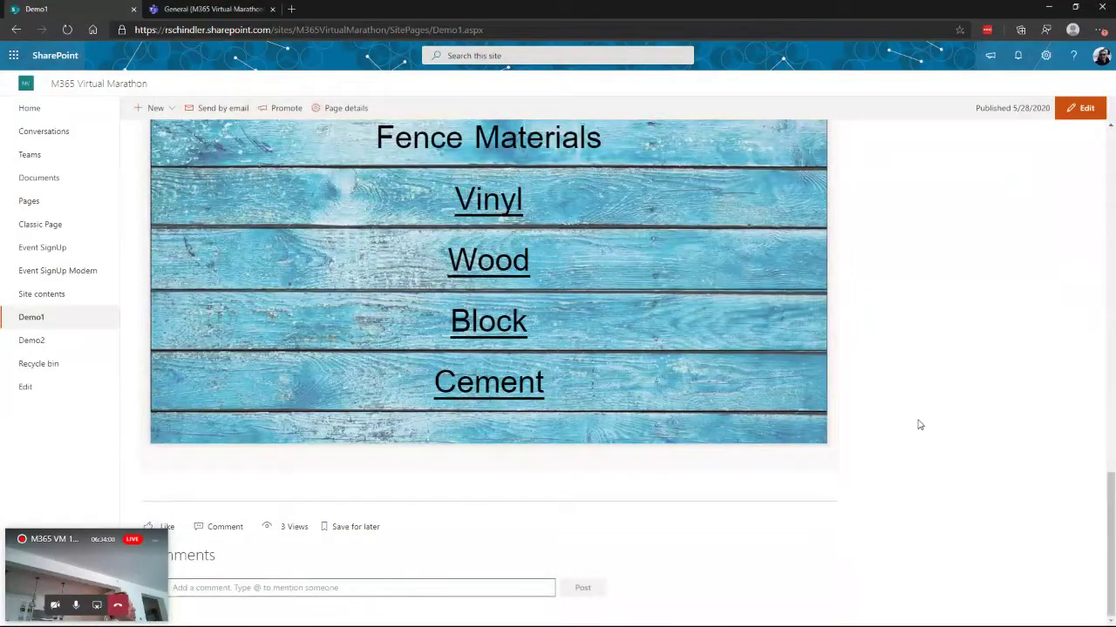
scroll(979, 392, "up", 18)
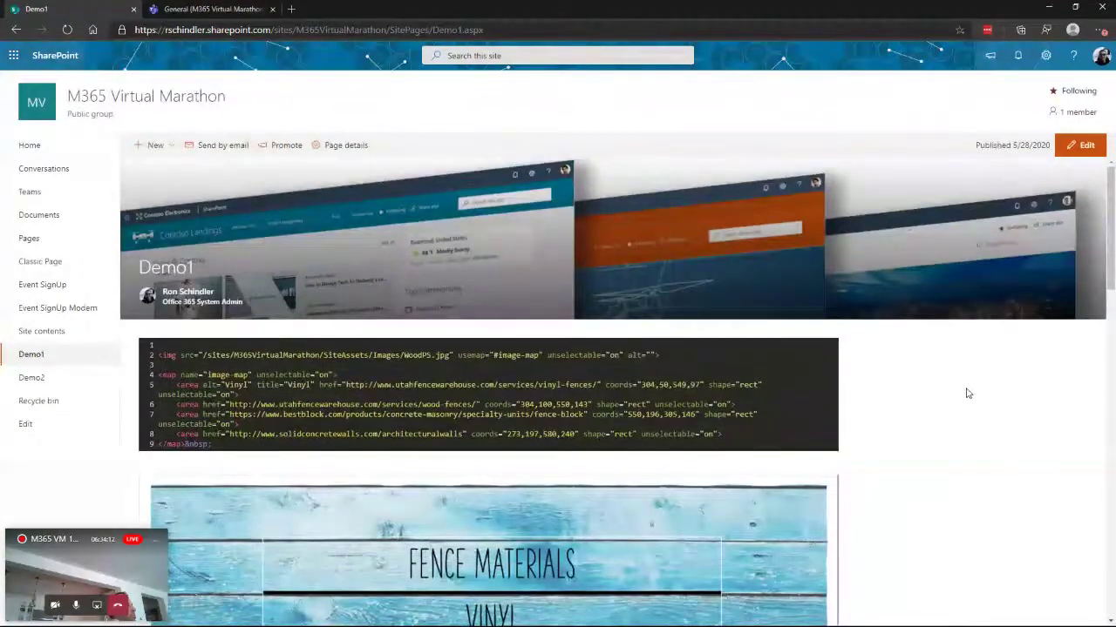
scroll(962, 399, "down", 1)
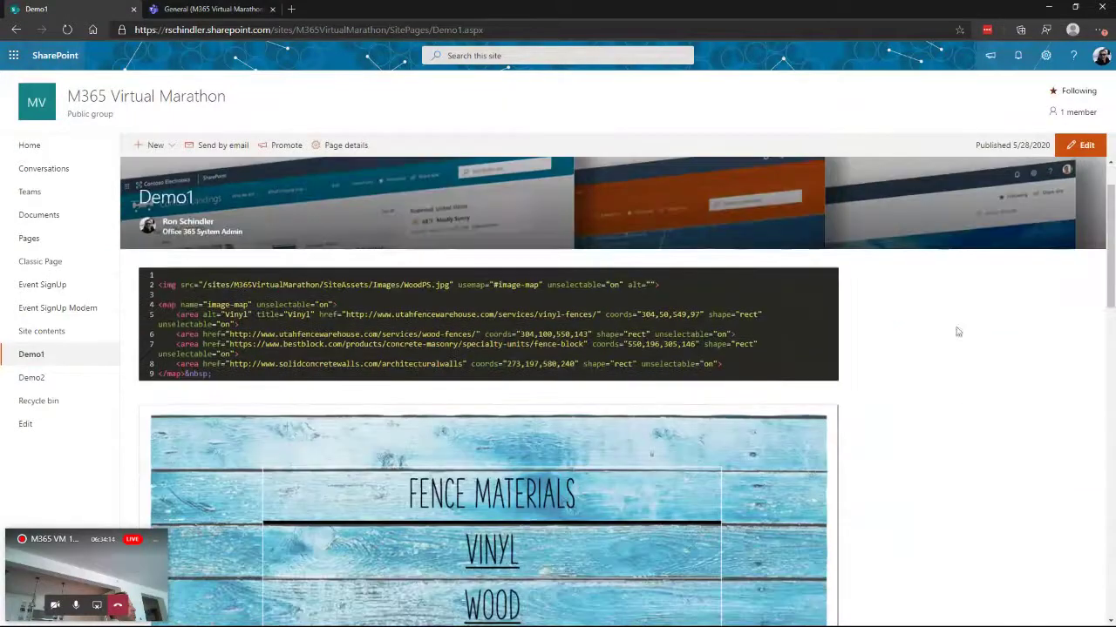
scroll(979, 411, "down", 1)
scroll(981, 412, "down", 5)
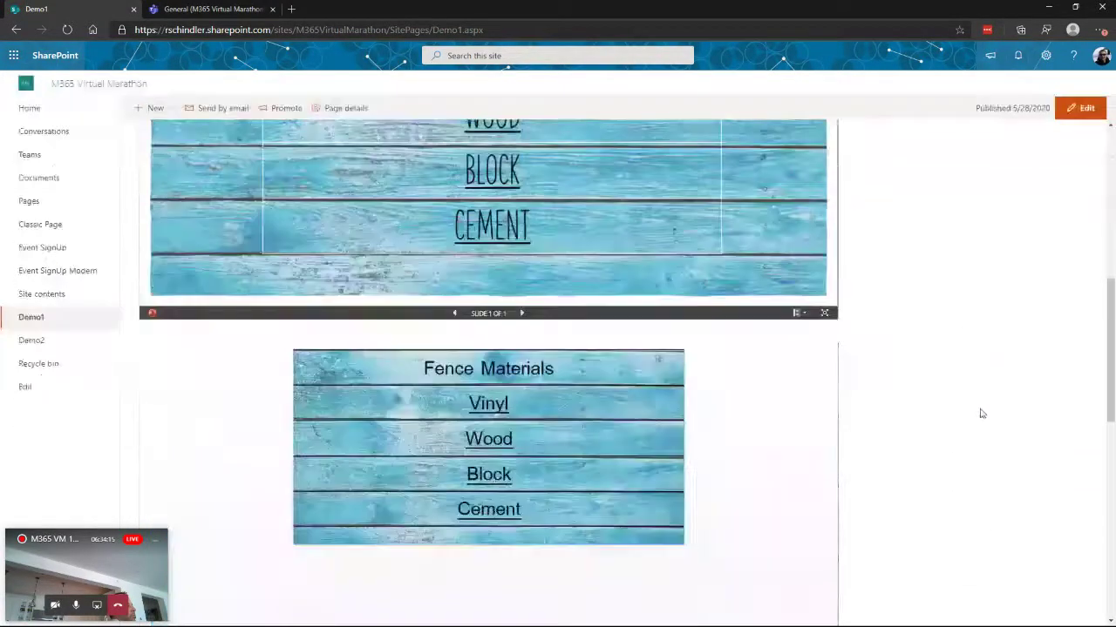
Step: Open Demo1 for editing and add a two-column section above the code snippet section
scroll(1023, 314, "up", 6)
left_click(1083, 146)
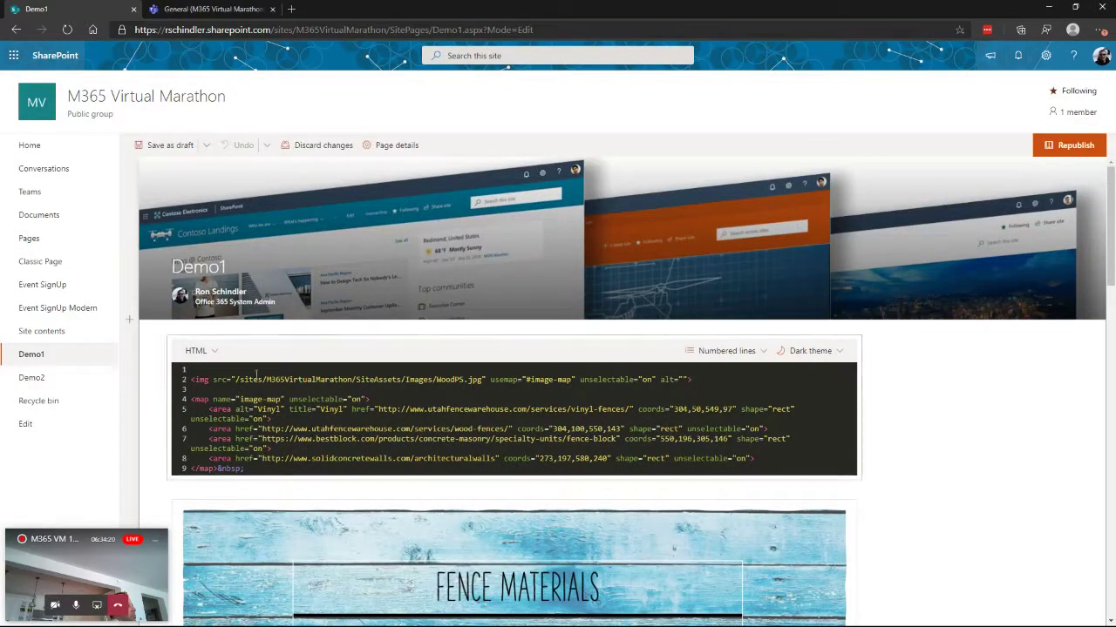
left_click(129, 321)
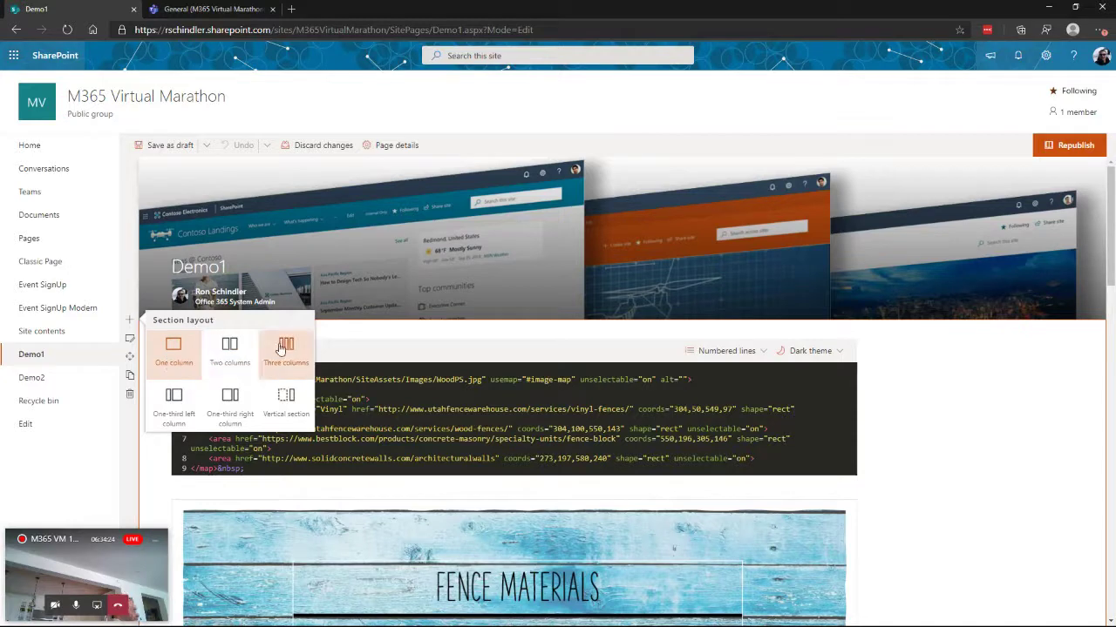
left_click(232, 353)
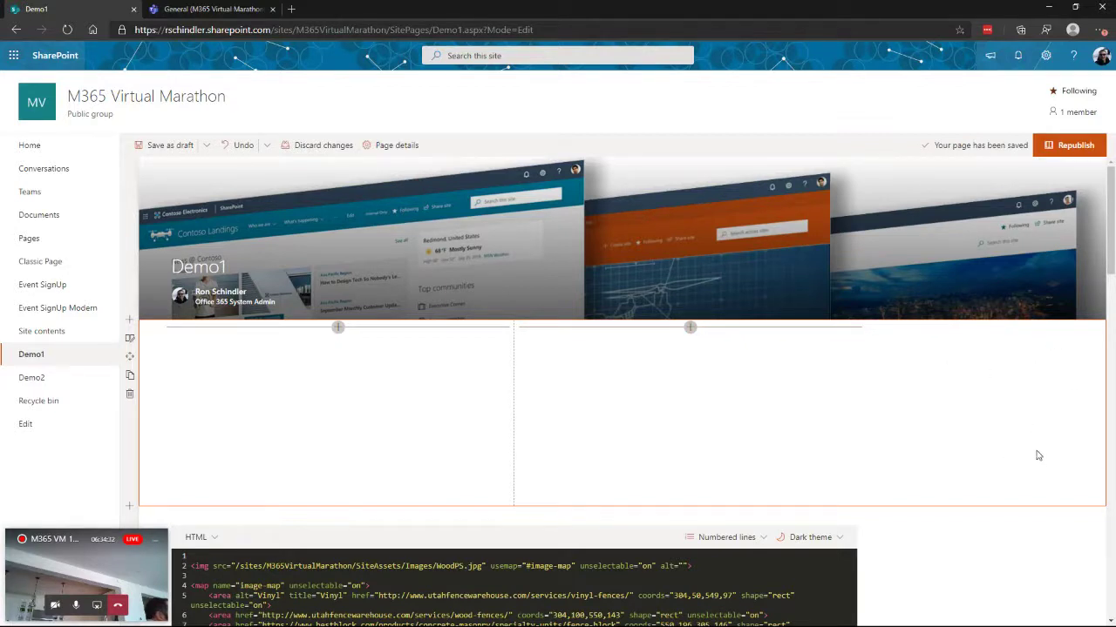
Step: Add a vertical section to Demo1 and look over the resulting page layout
left_click(129, 322)
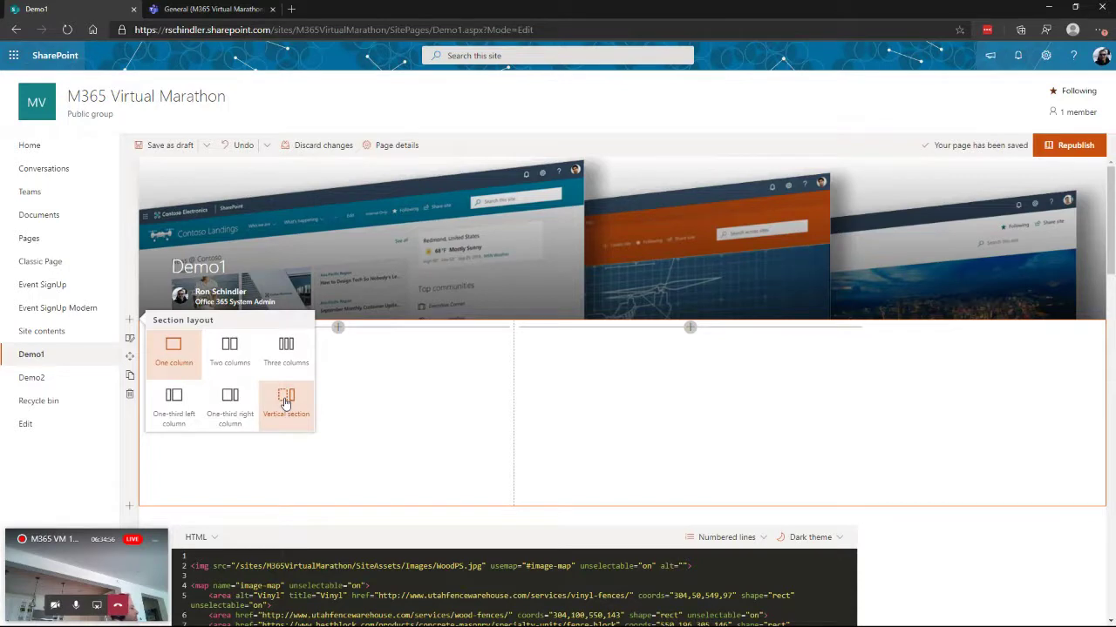
left_click(286, 403)
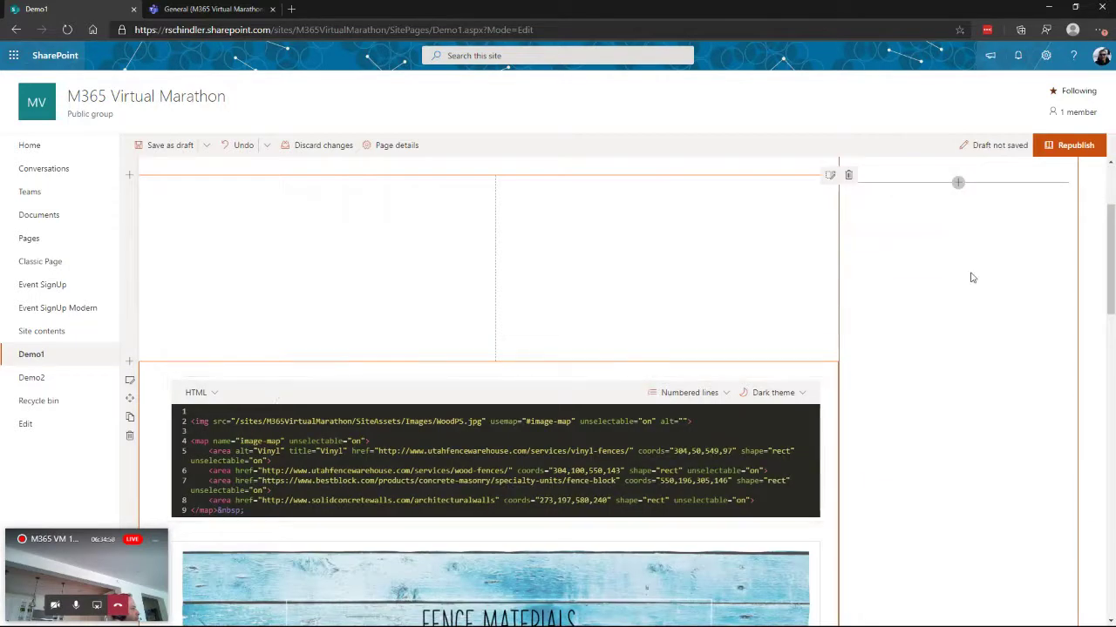
scroll(976, 273, "up", 2)
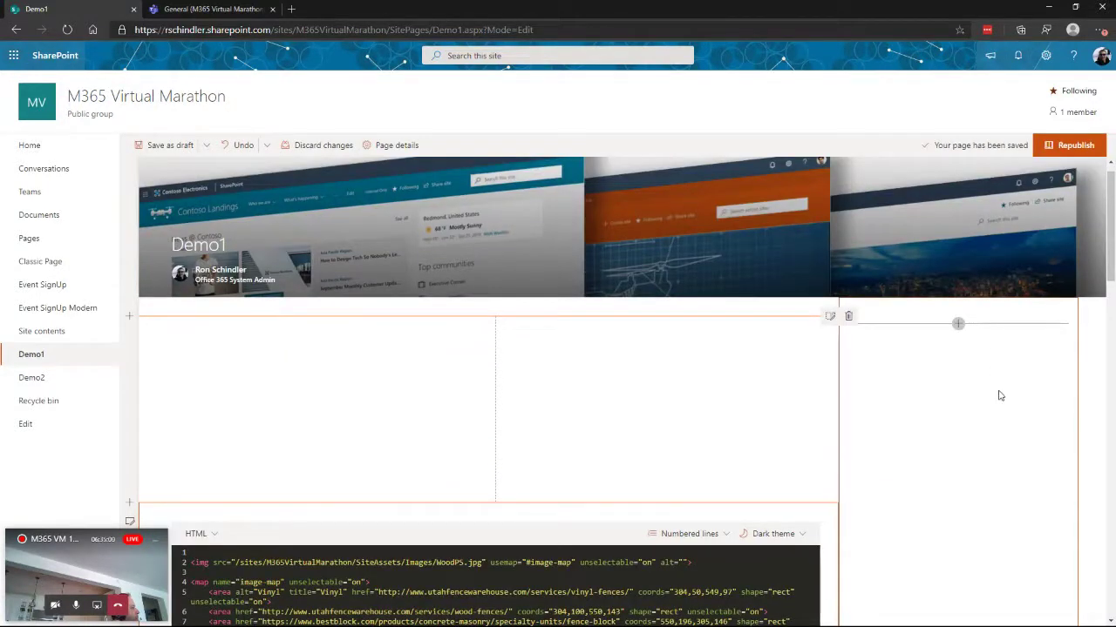
scroll(1000, 396, "down", 5)
scroll(979, 427, "up", 2)
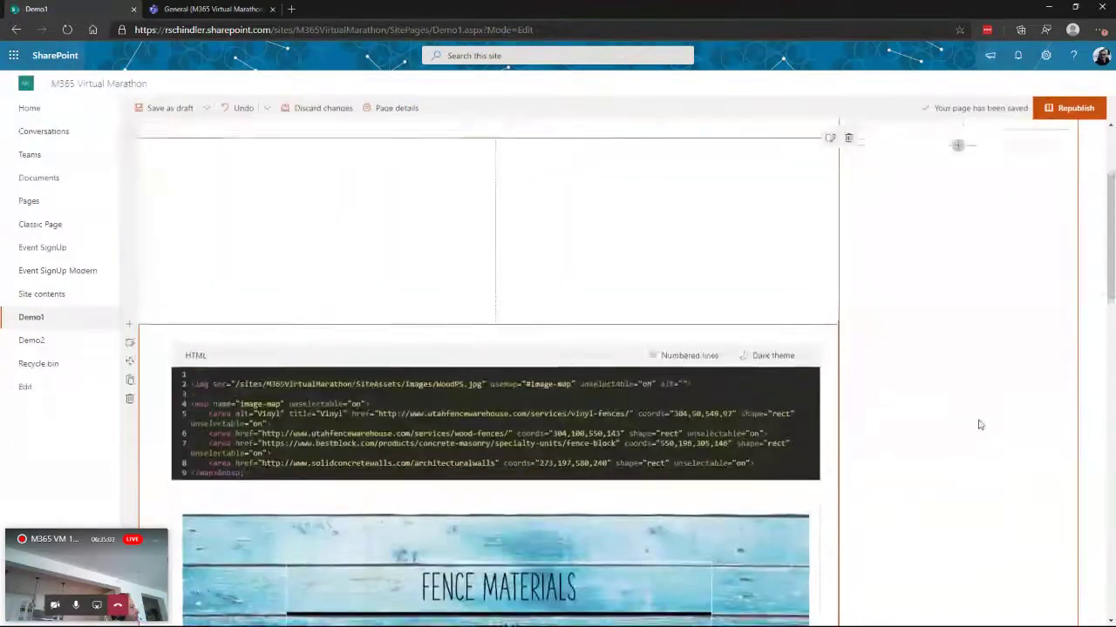
scroll(976, 424, "up", 3)
scroll(861, 435, "down", 3)
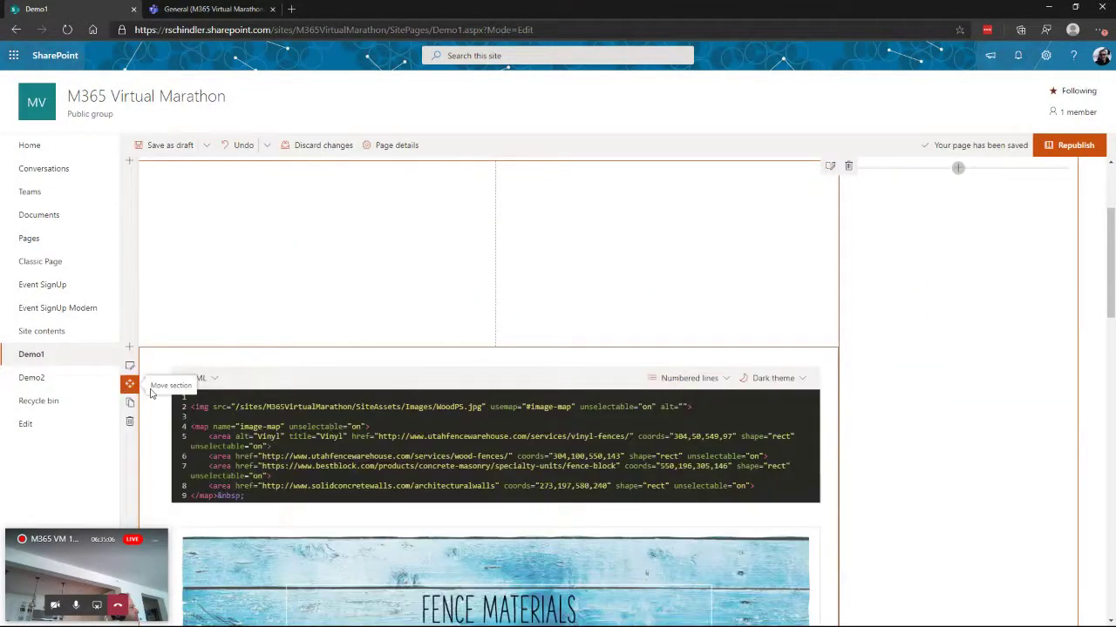
Step: Move the Code Snippet web part from the main section into the empty vertical section
left_click_drag(129, 384, 936, 284)
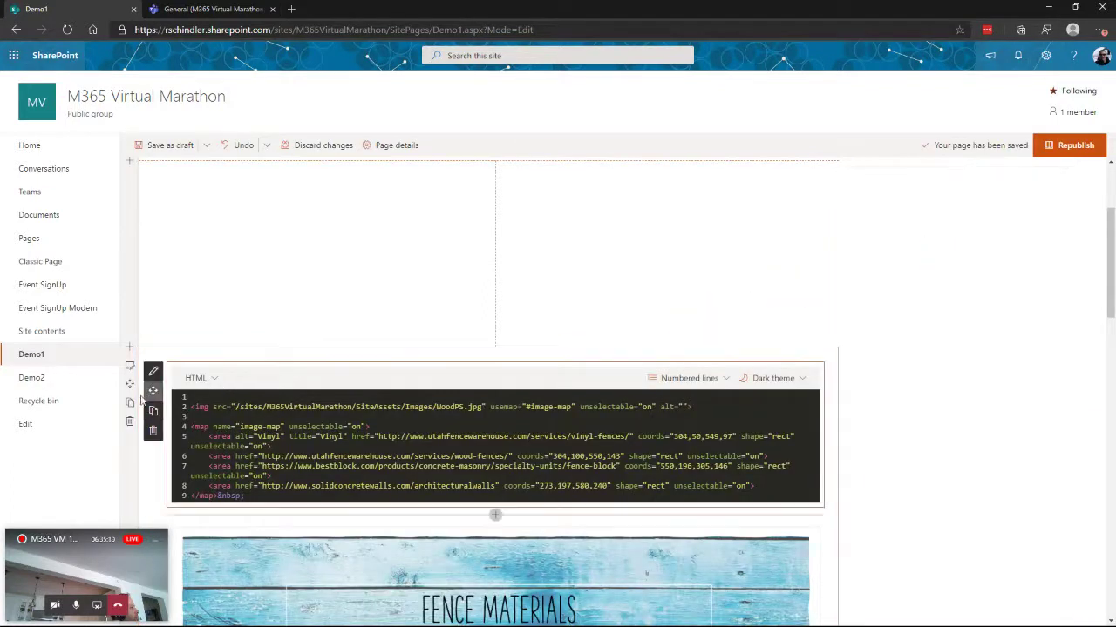
left_click_drag(153, 391, 967, 235)
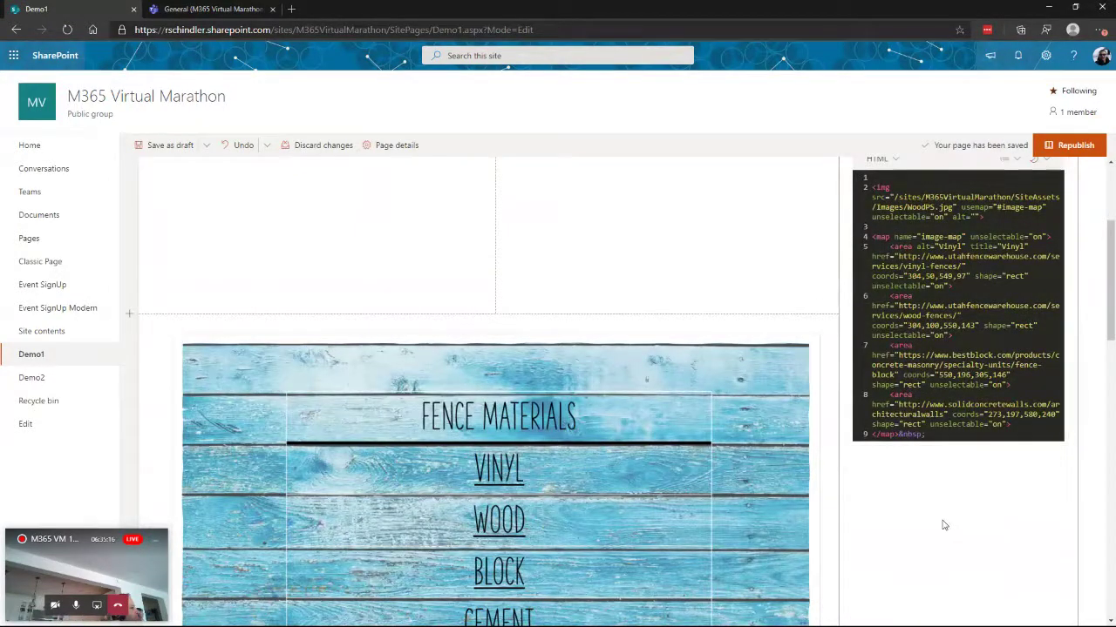
scroll(942, 525, "up", 1)
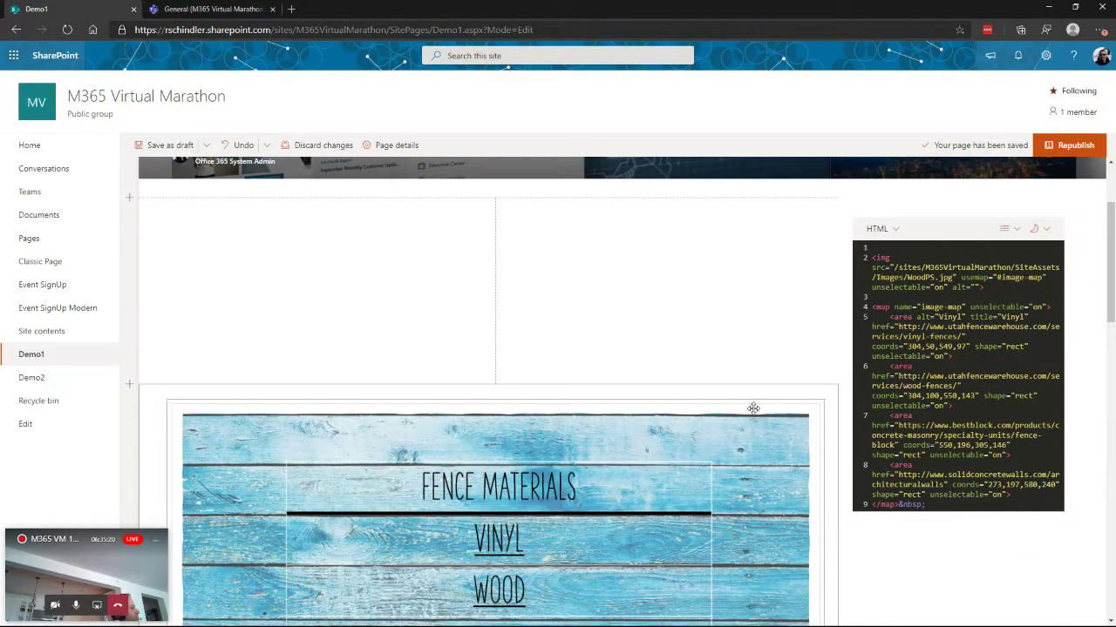
Step: Delete the File viewer web part showing the Word version of Fence Materials from Demo1
scroll(610, 446, "down", 3)
scroll(581, 435, "down", 3)
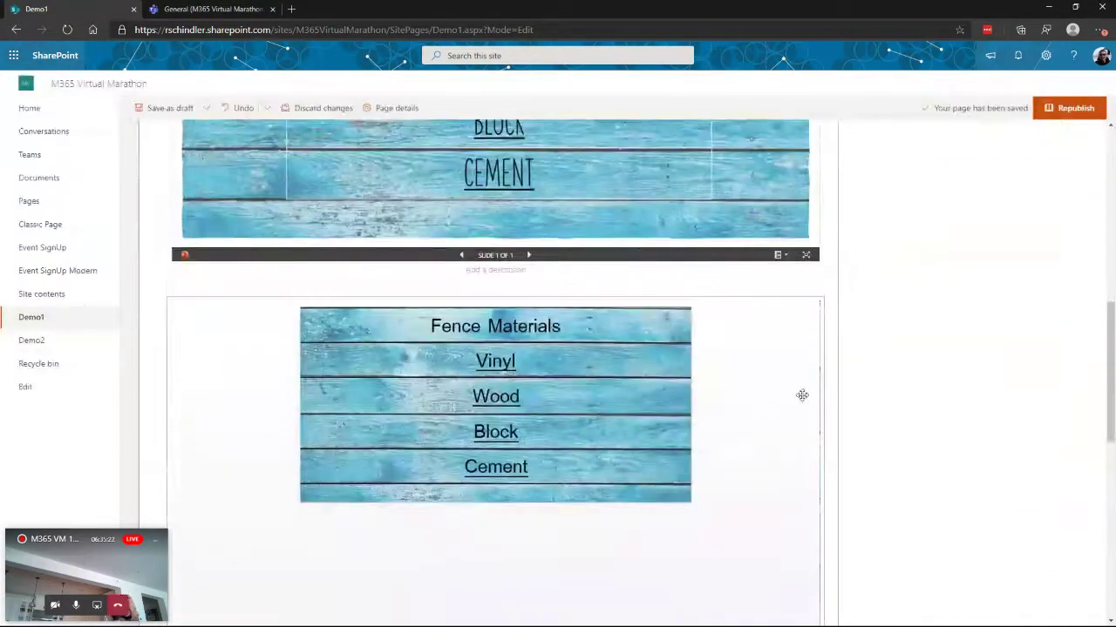
left_click(223, 343)
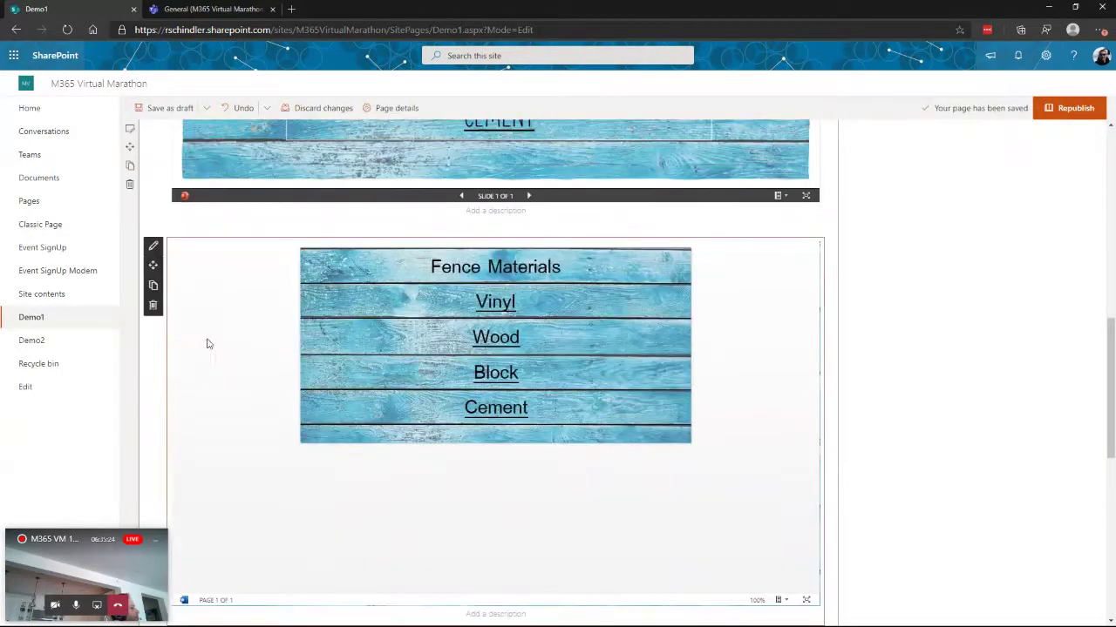
left_click(152, 306)
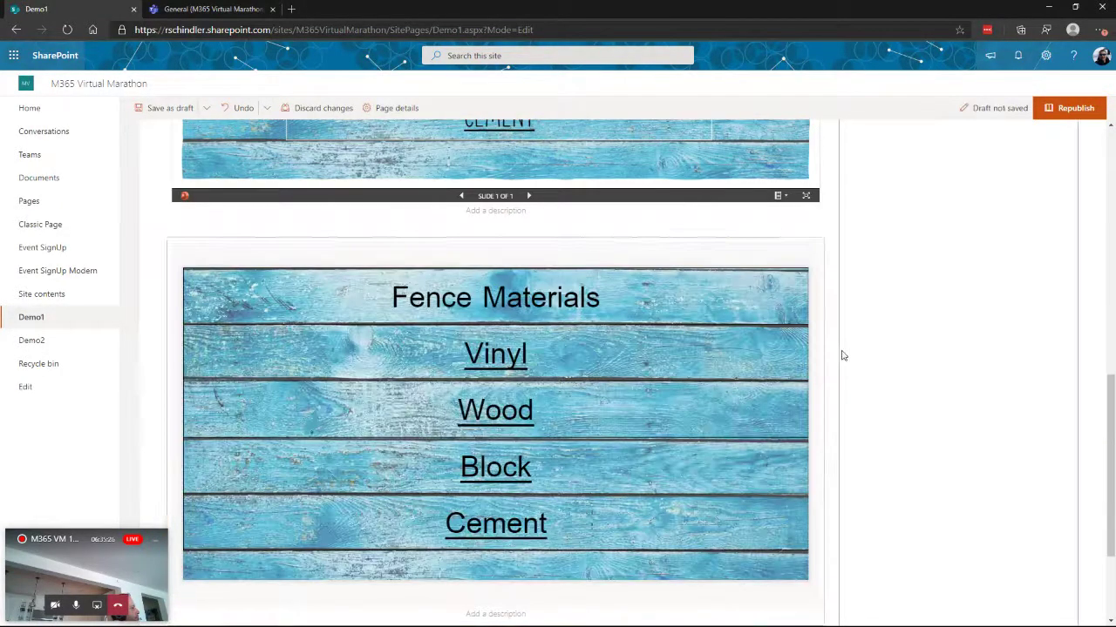
Step: Delete the File viewer web part showing the PowerPoint slide and look over the remaining Demo1 layout
scroll(969, 312, "up", 3)
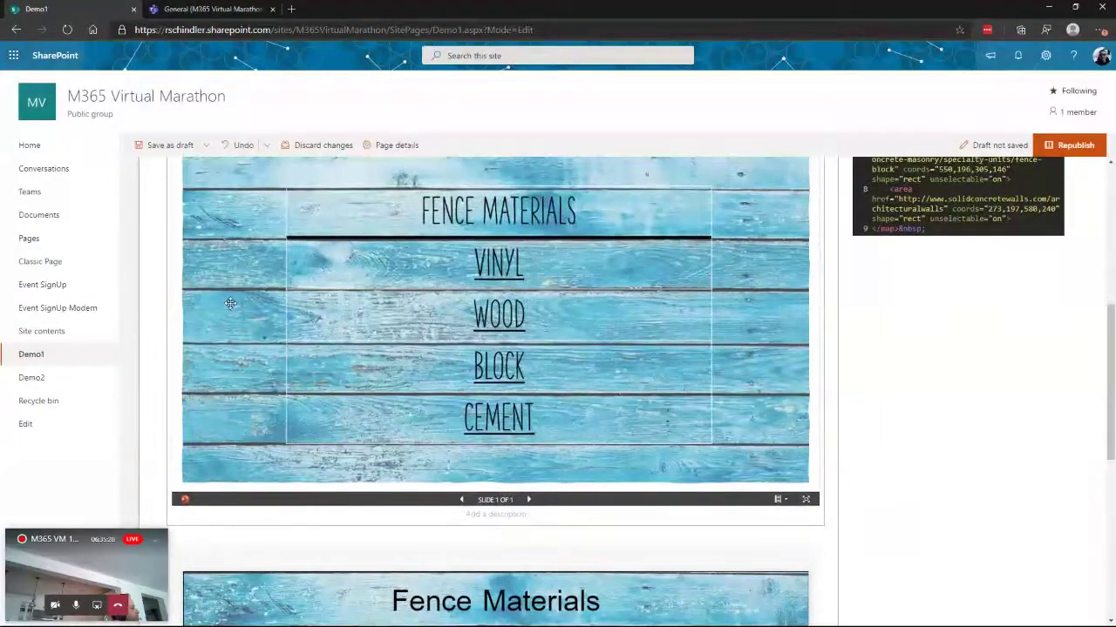
scroll(233, 303, "up", 2)
scroll(194, 310, "down", 1)
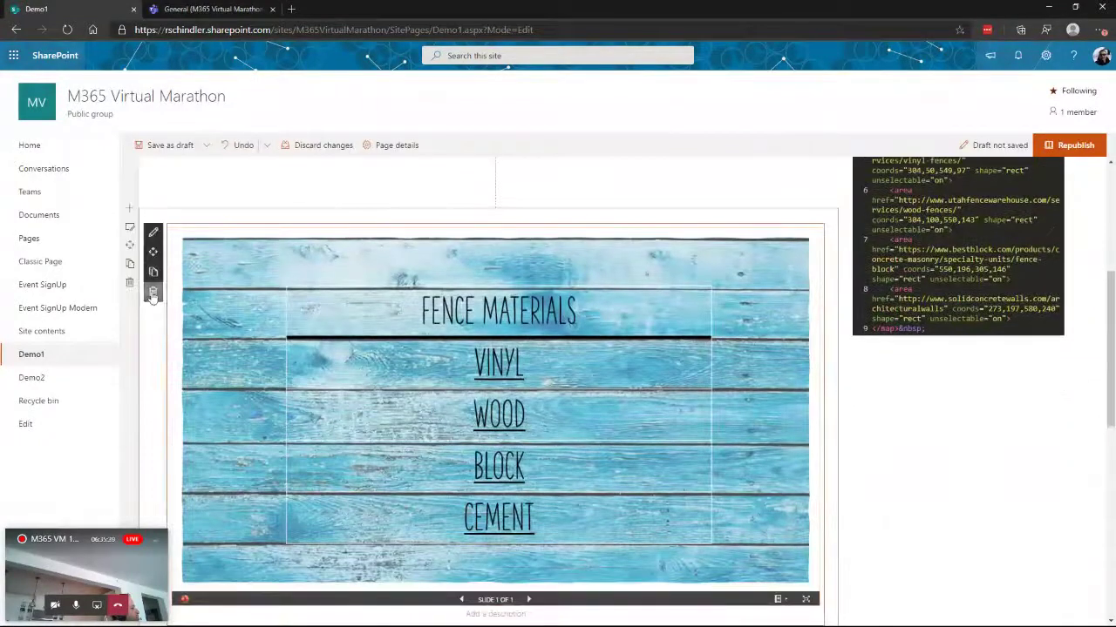
left_click(153, 292)
scroll(956, 388, "up", 1)
scroll(956, 388, "up", 2)
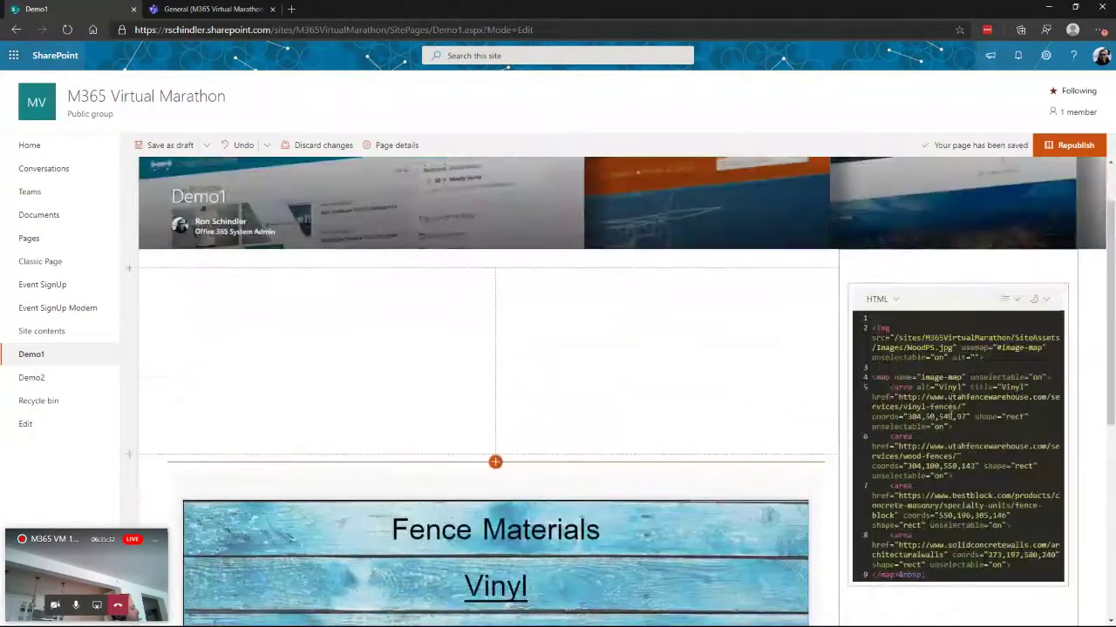
scroll(949, 410, "down", 2)
scroll(946, 405, "up", 1)
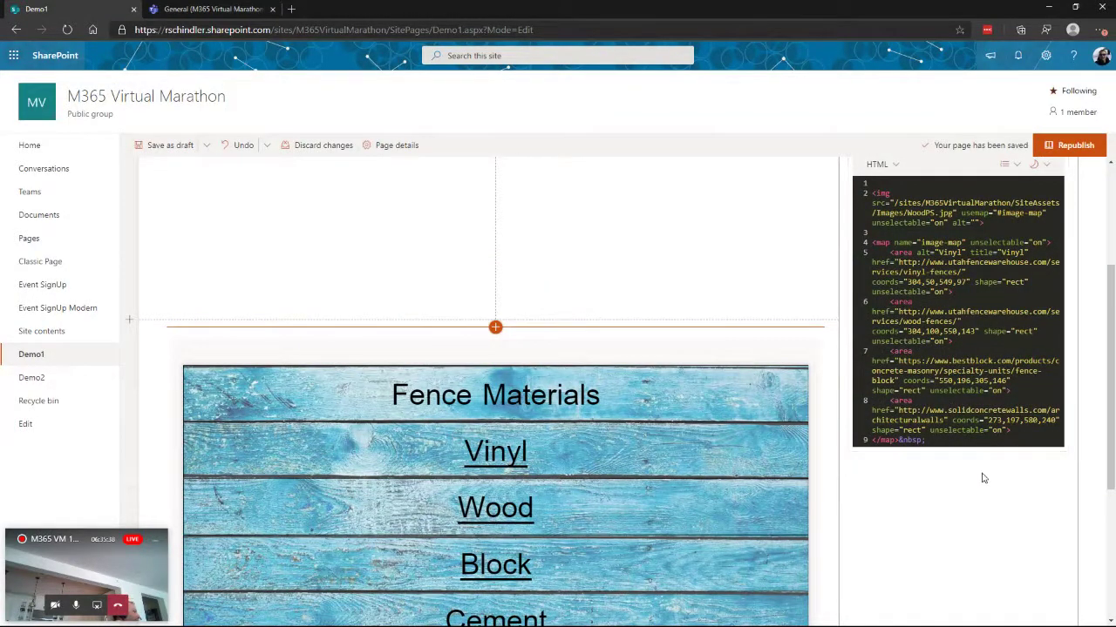
scroll(982, 472, "up", 3)
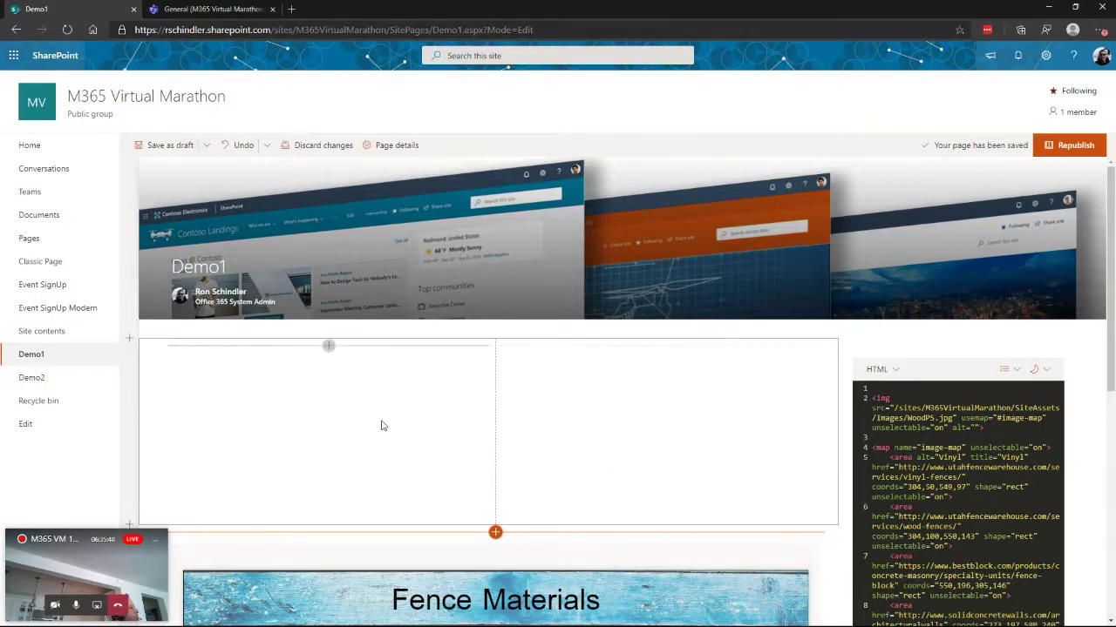
Step: Open the Event SignUp list and start a new view based on the existing Dessert view, naming it Allergies
left_click(35, 285)
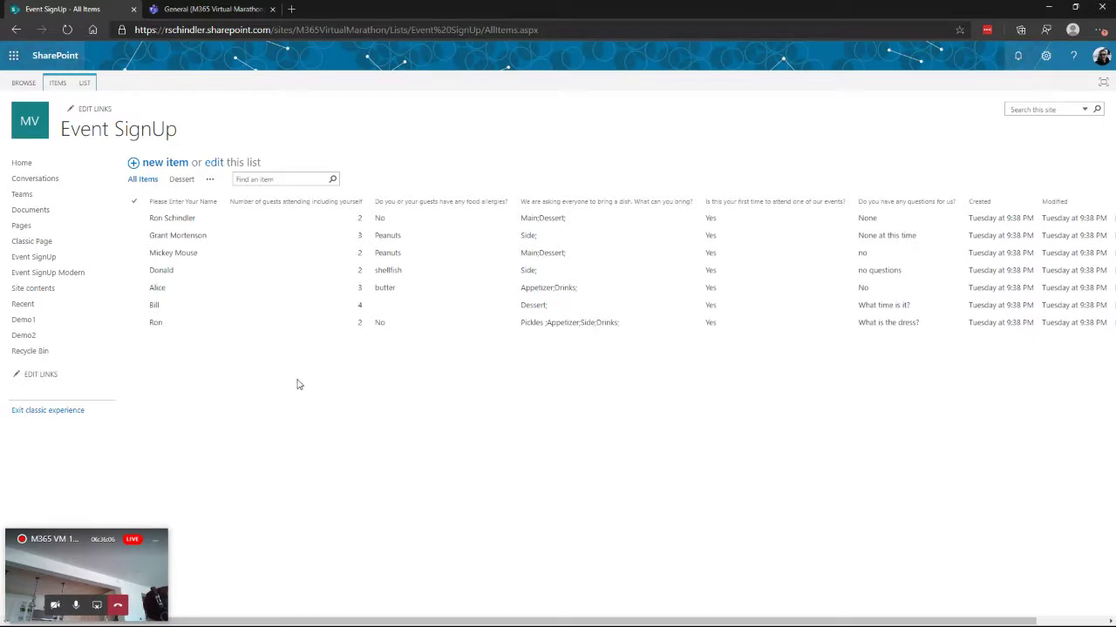
left_click(84, 83)
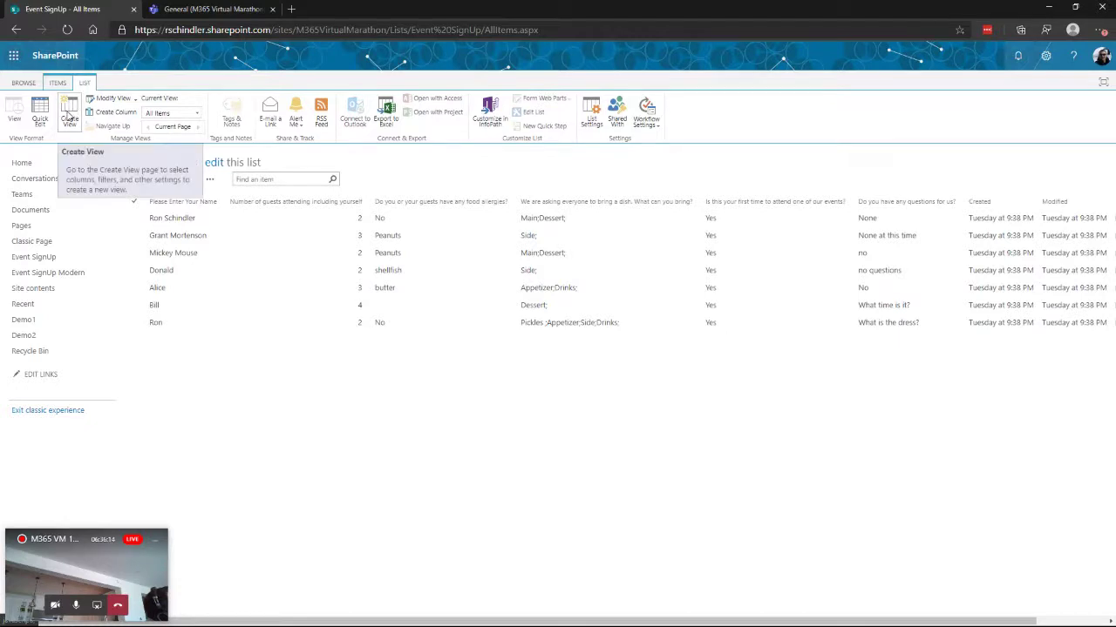
left_click(68, 118)
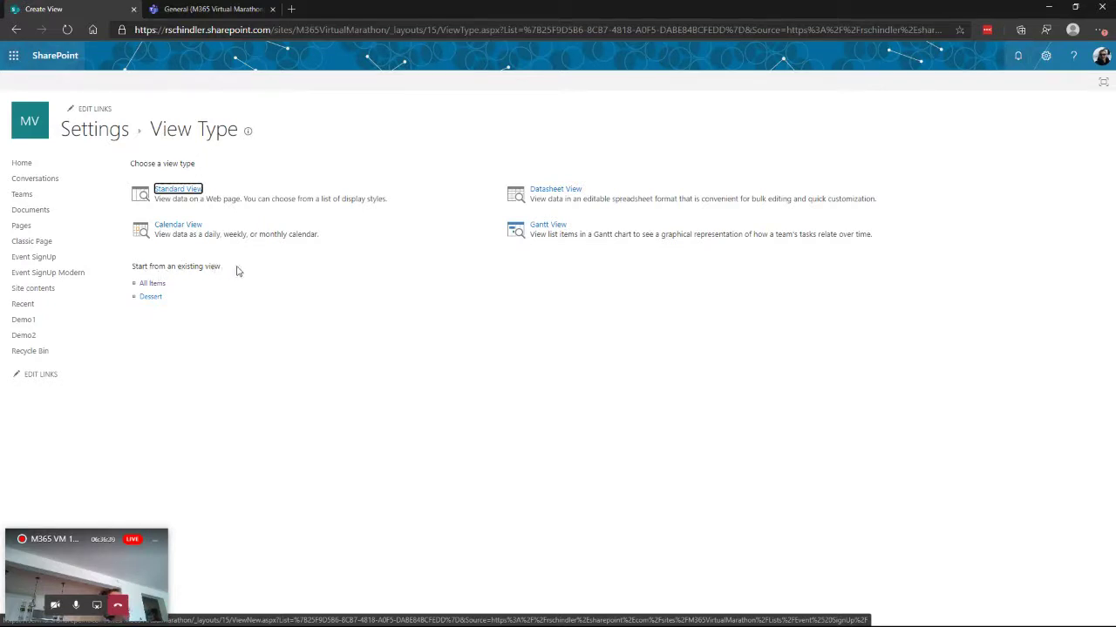
left_click(149, 298)
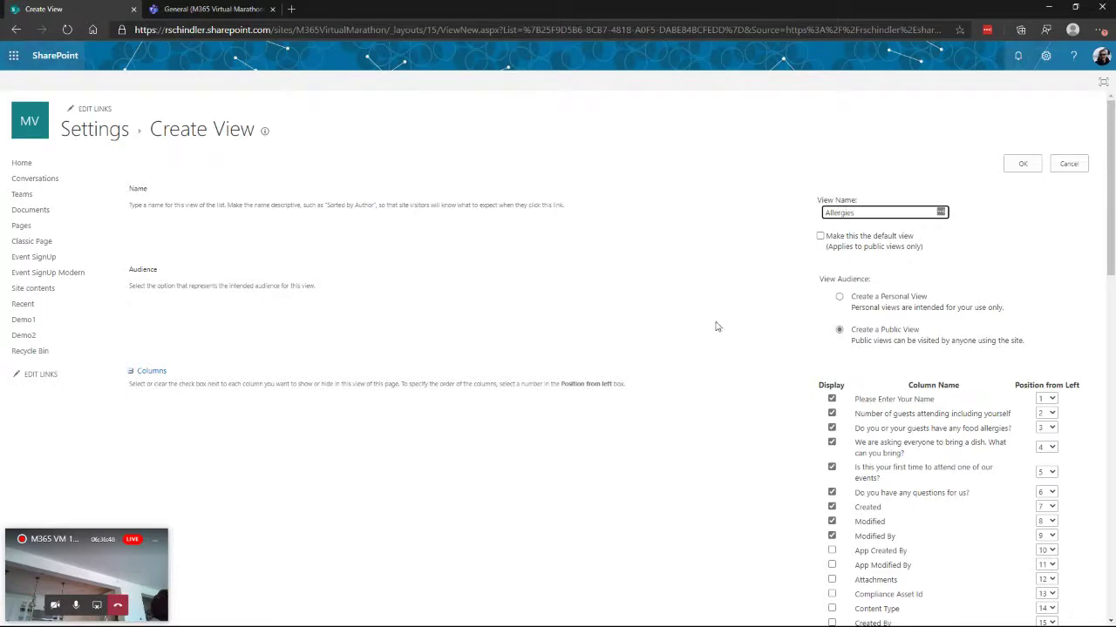
Step: Set the Allergies view's filter to show items where "Do you or your guests have any food allergies?" is not equal to No
scroll(981, 319, "down", 12)
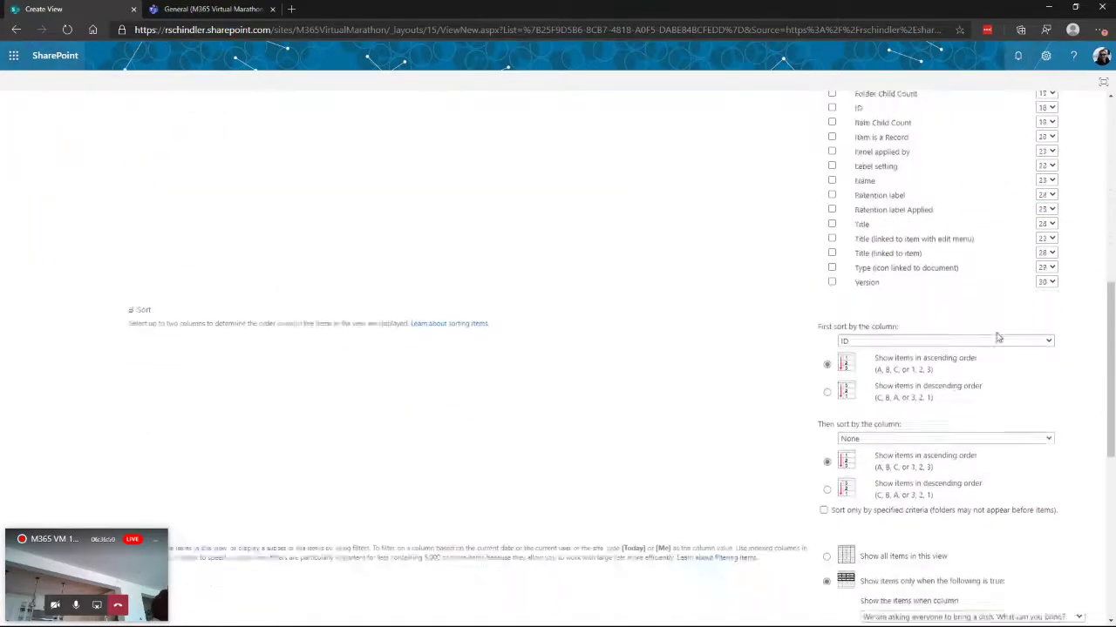
scroll(1002, 344, "down", 2)
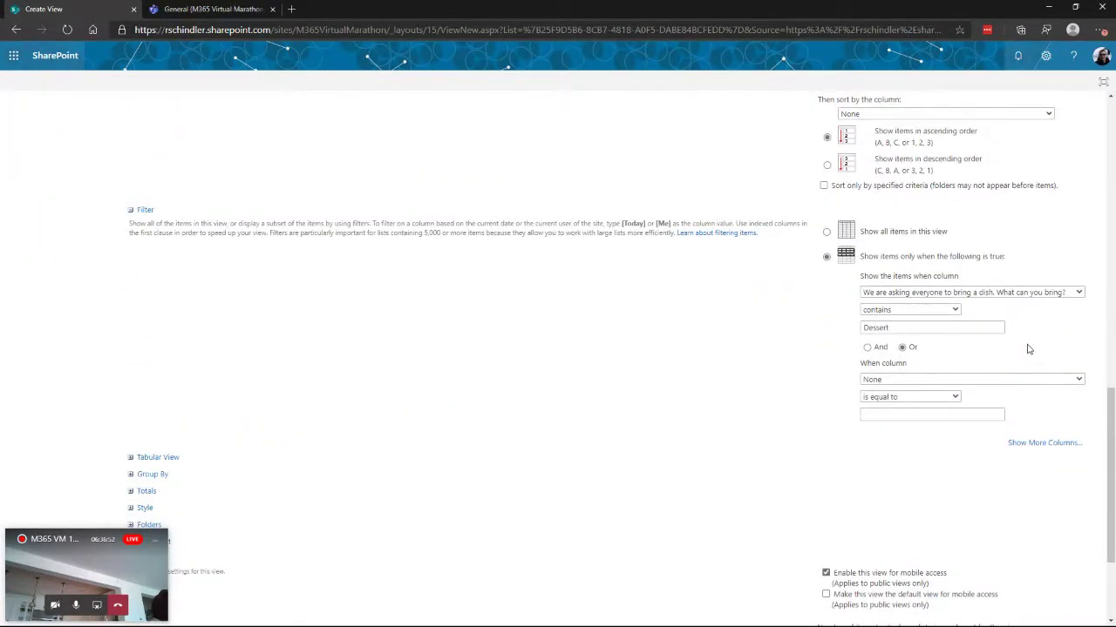
left_click(1079, 295)
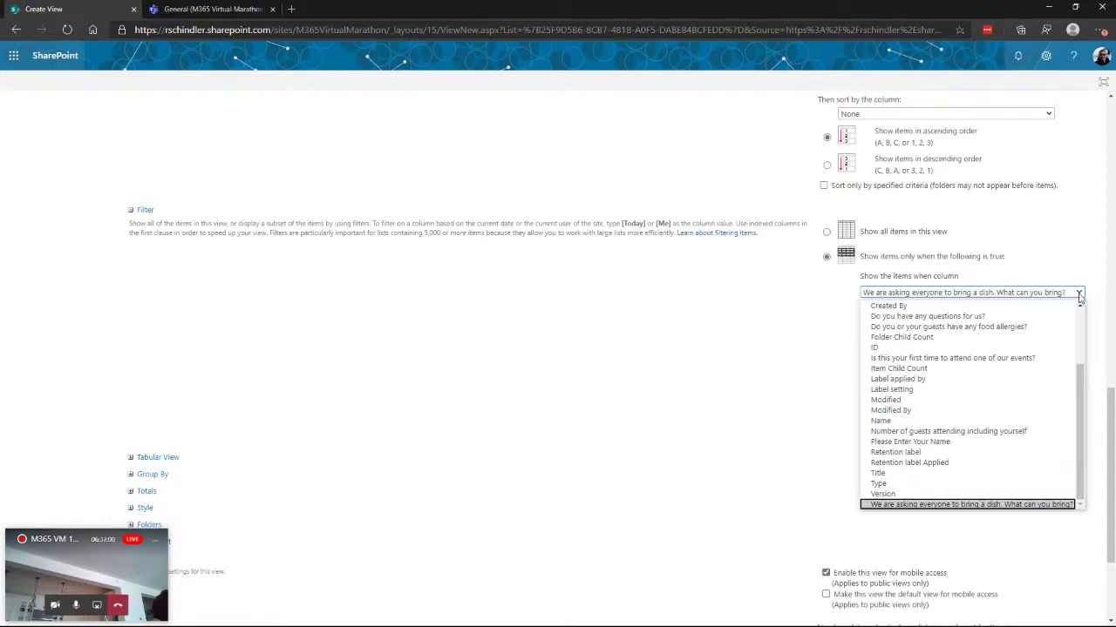
left_click(912, 327)
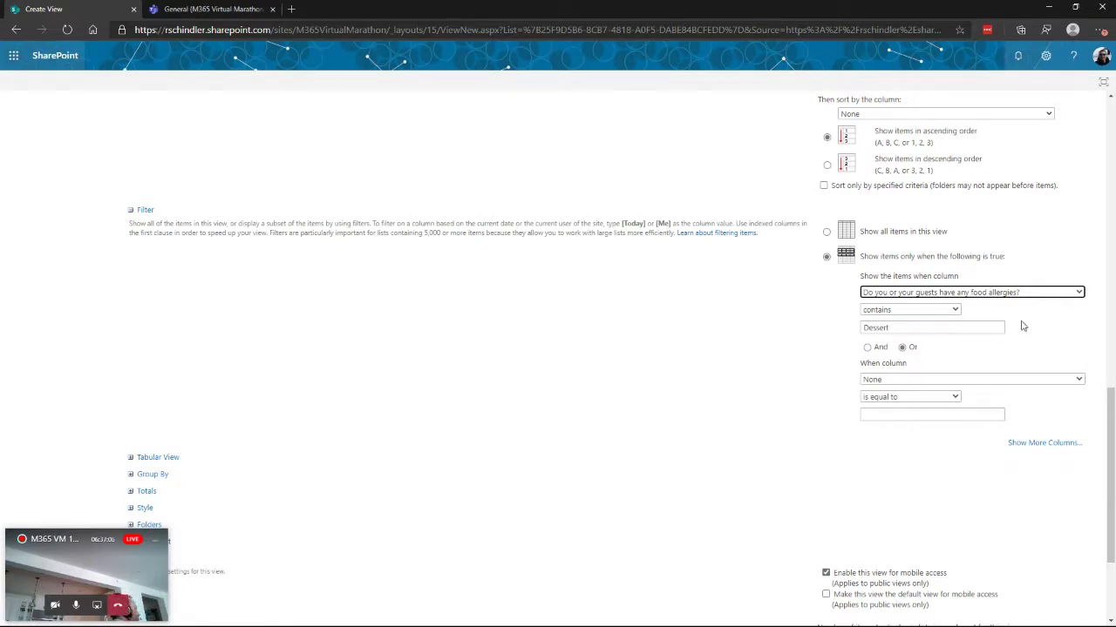
left_click(957, 311)
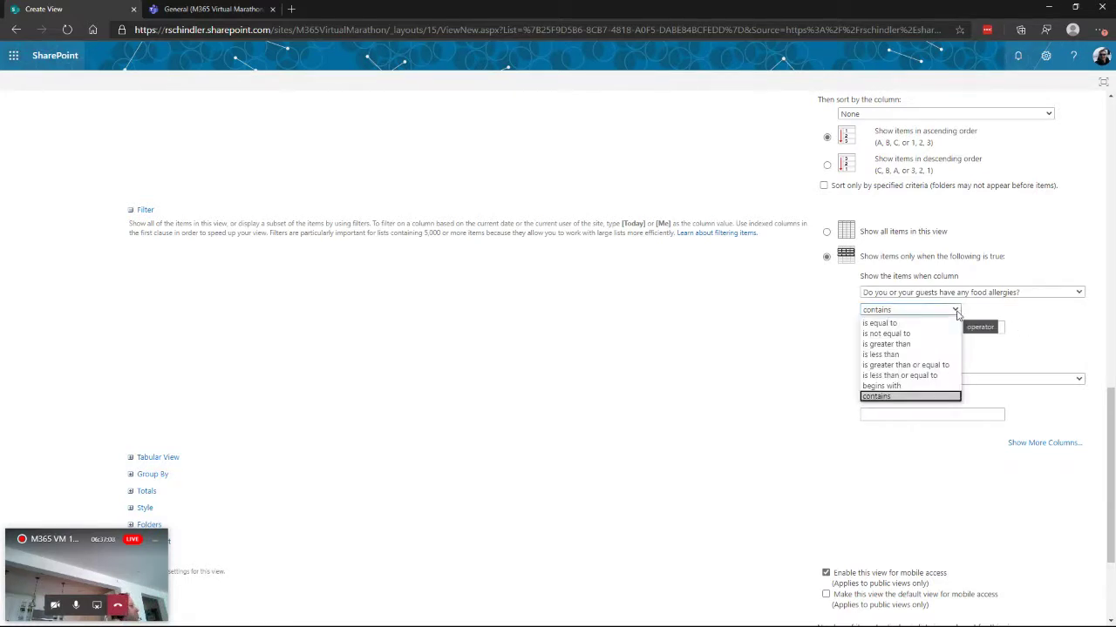
left_click(899, 335)
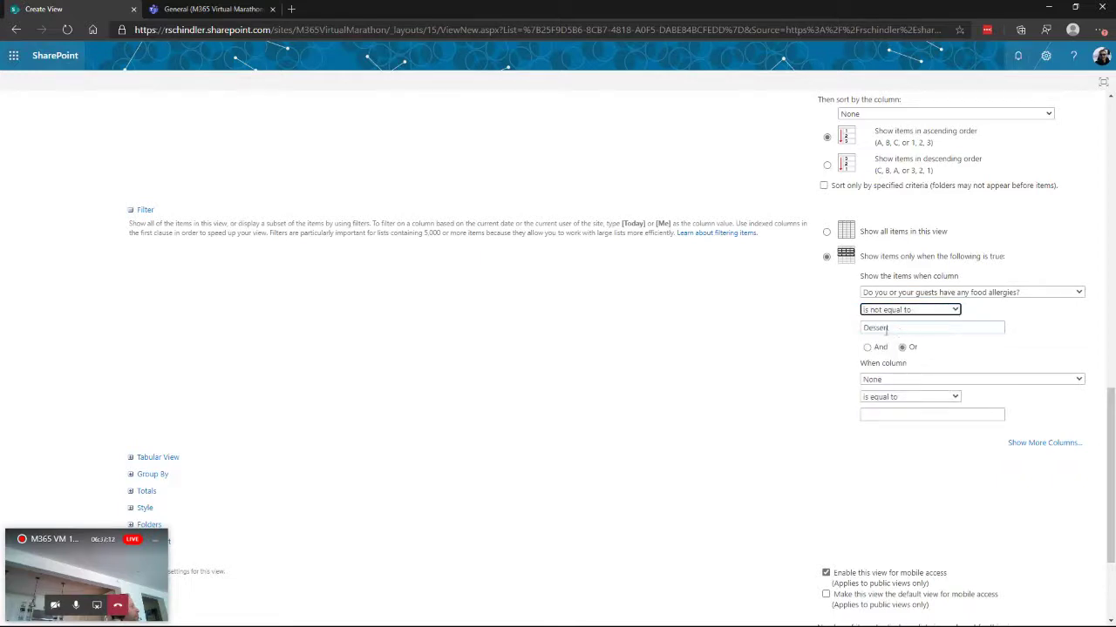
left_click(887, 330)
left_click_drag(888, 328, 831, 331)
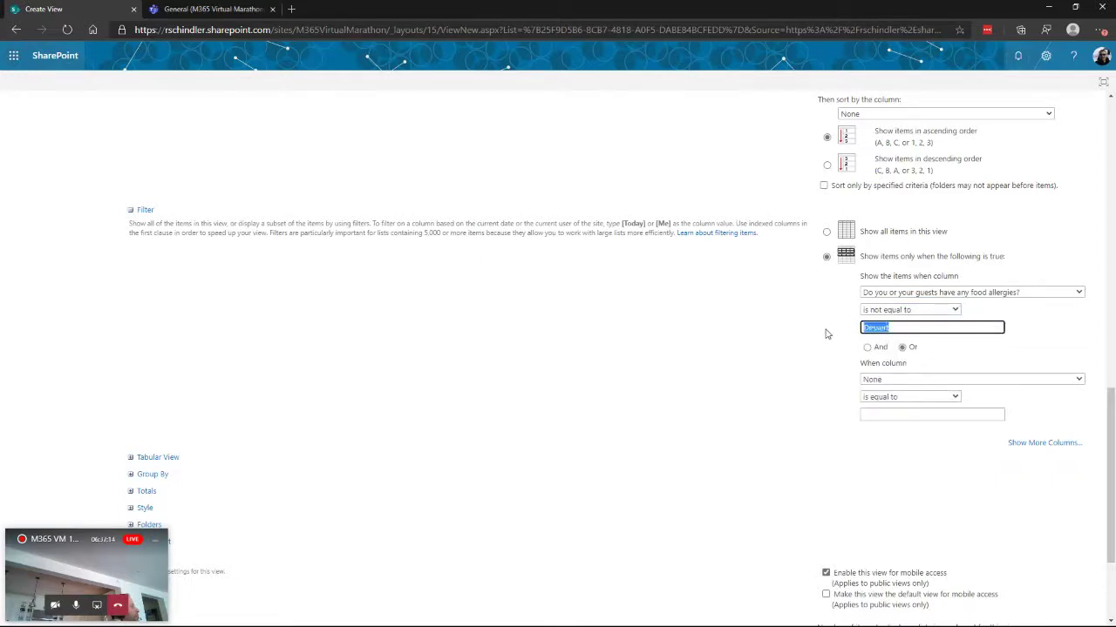
type("No")
scroll(1011, 454, "down", 2)
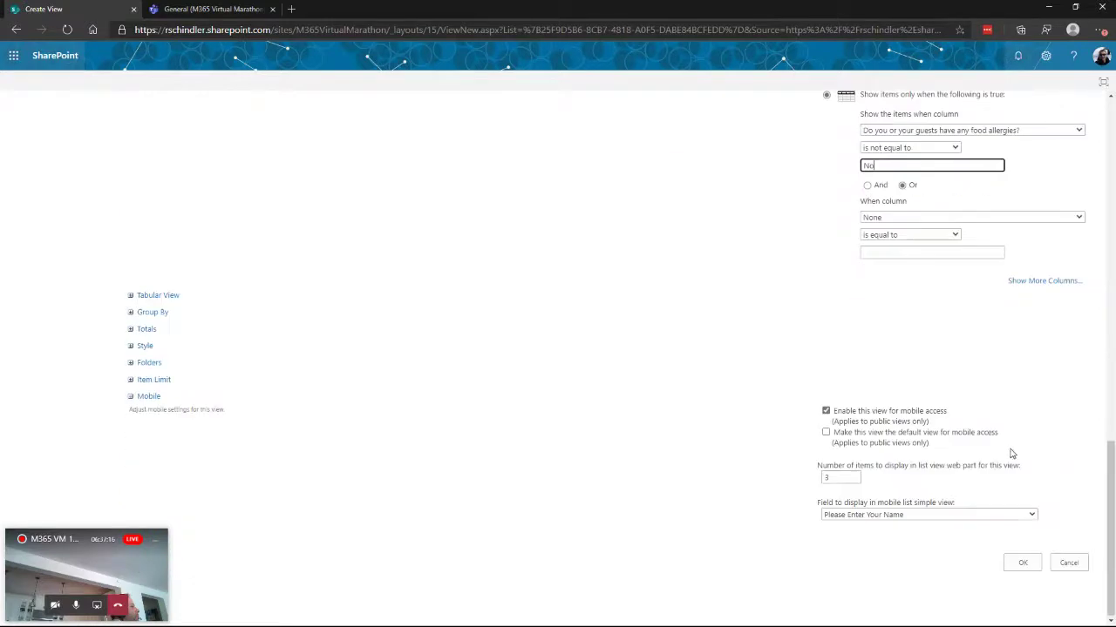
Step: Save the Allergies view and look over the Event SignUp list's view options and list management commands
left_click(1023, 564)
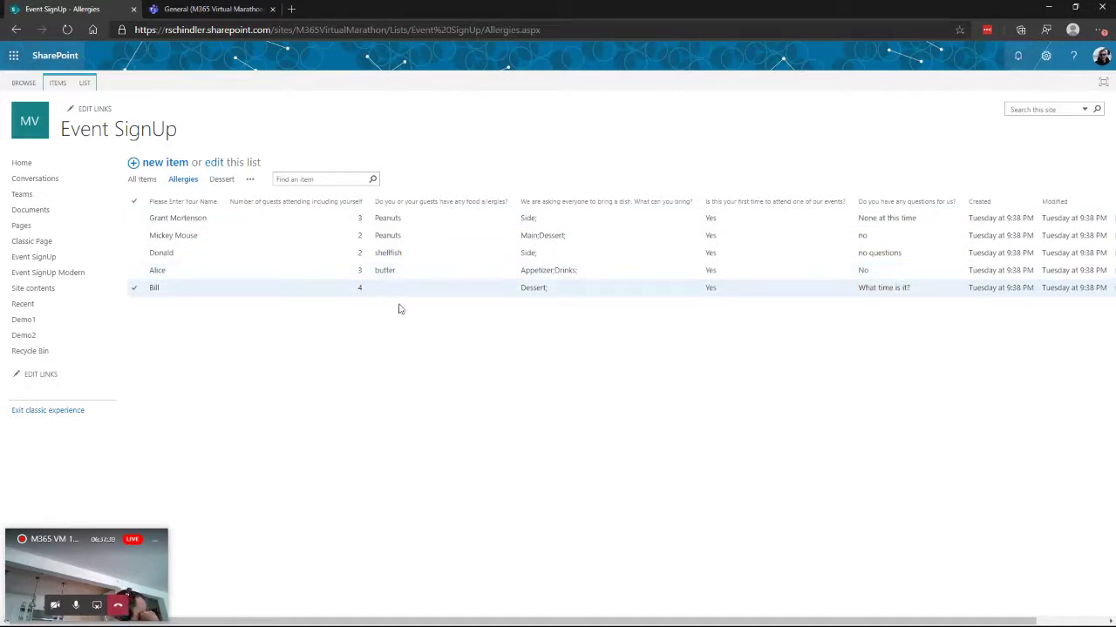
left_click(250, 181)
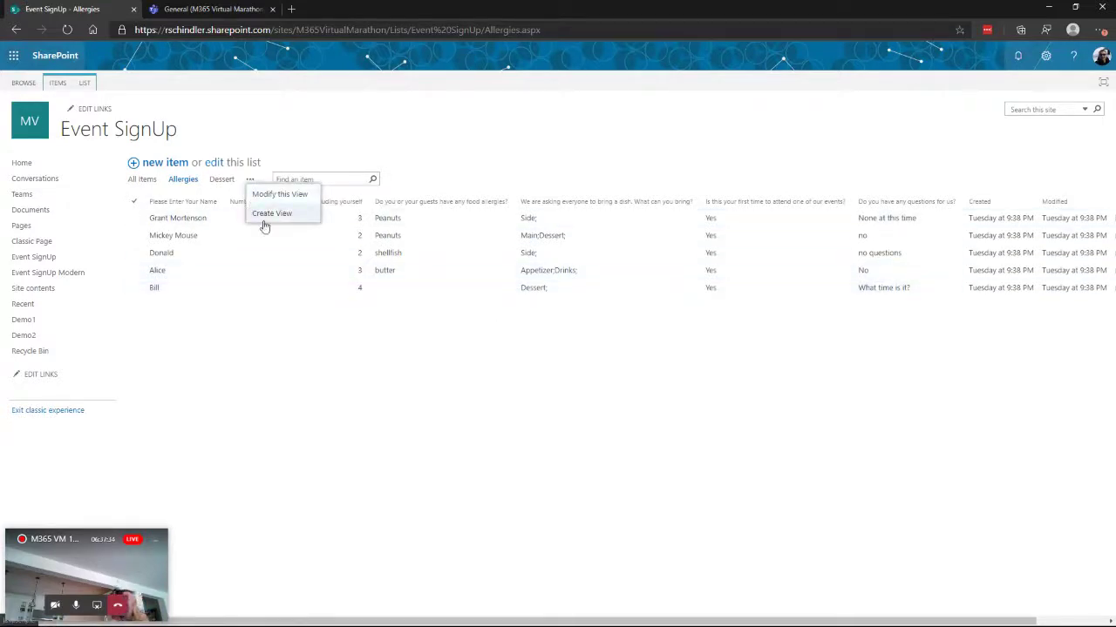
left_click(542, 168)
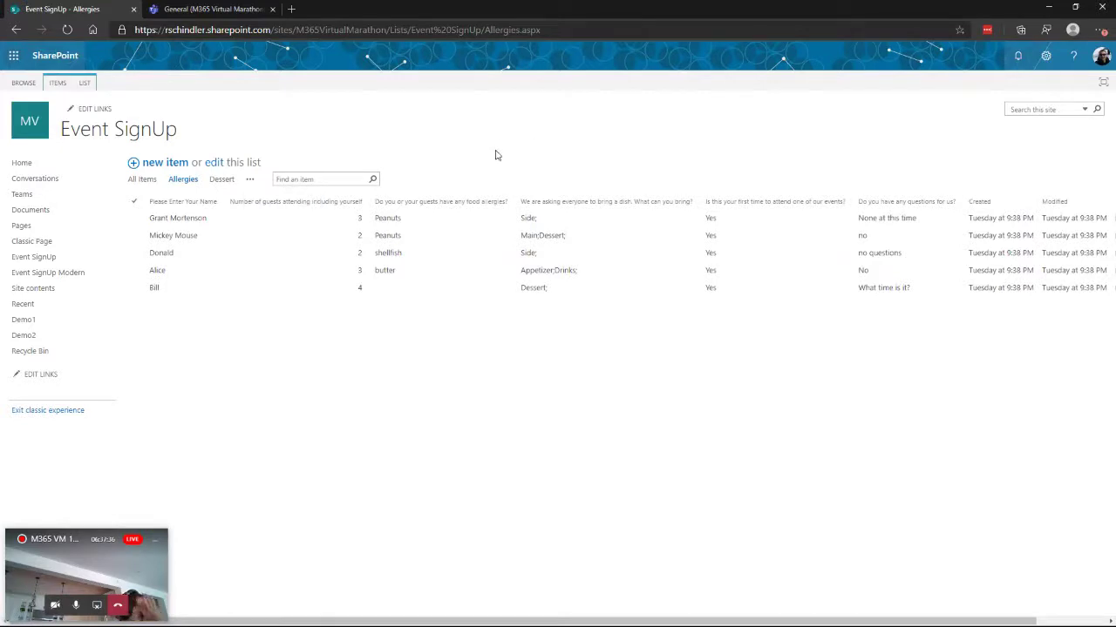
left_click(84, 84)
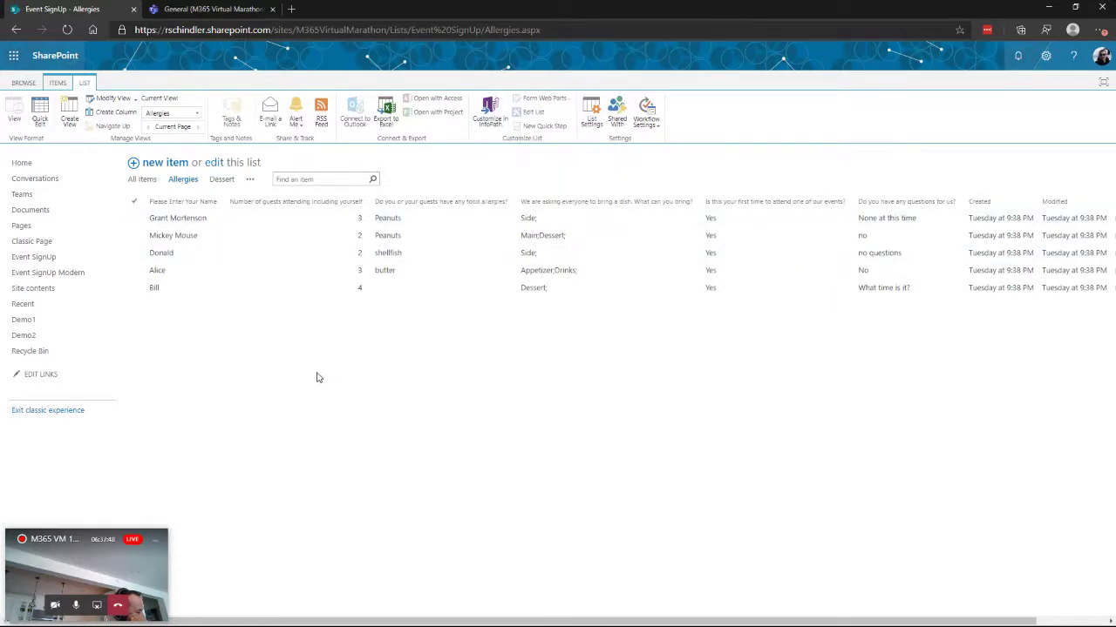
Step: Open the Event SignUp Modern list and examine its view options and new item form without adding an item
left_click(34, 275)
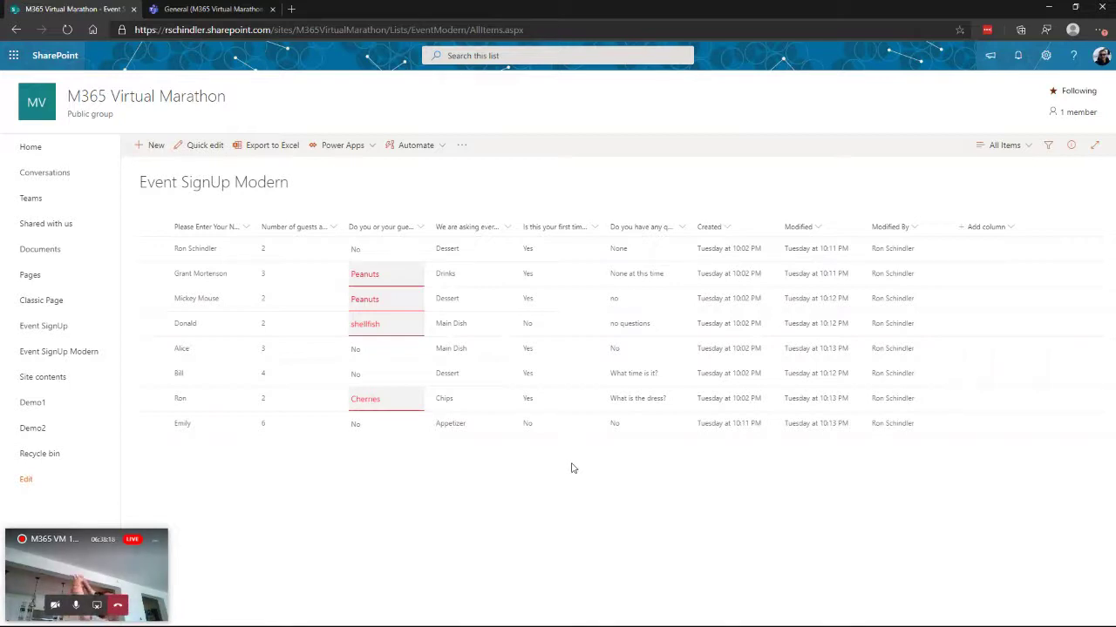
left_click(1029, 149)
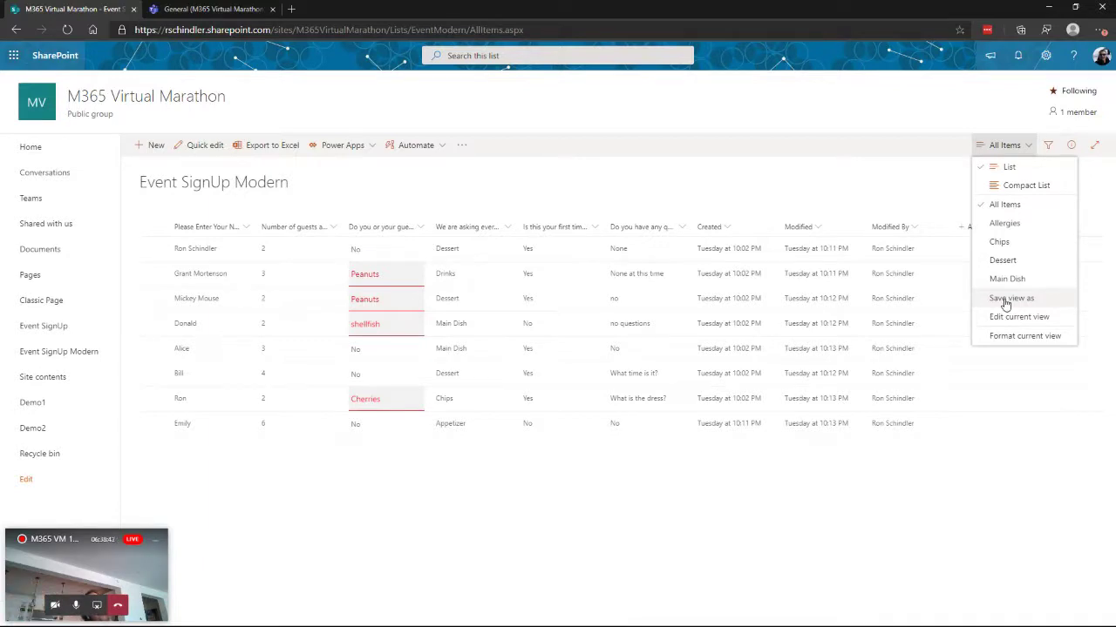
left_click(967, 482)
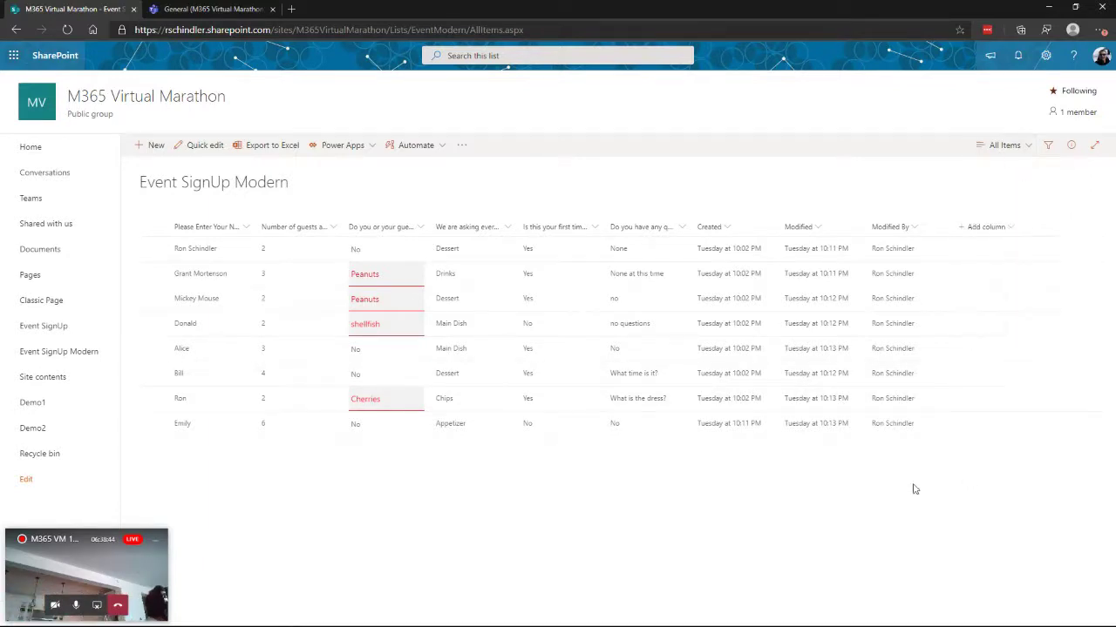
left_click(150, 146)
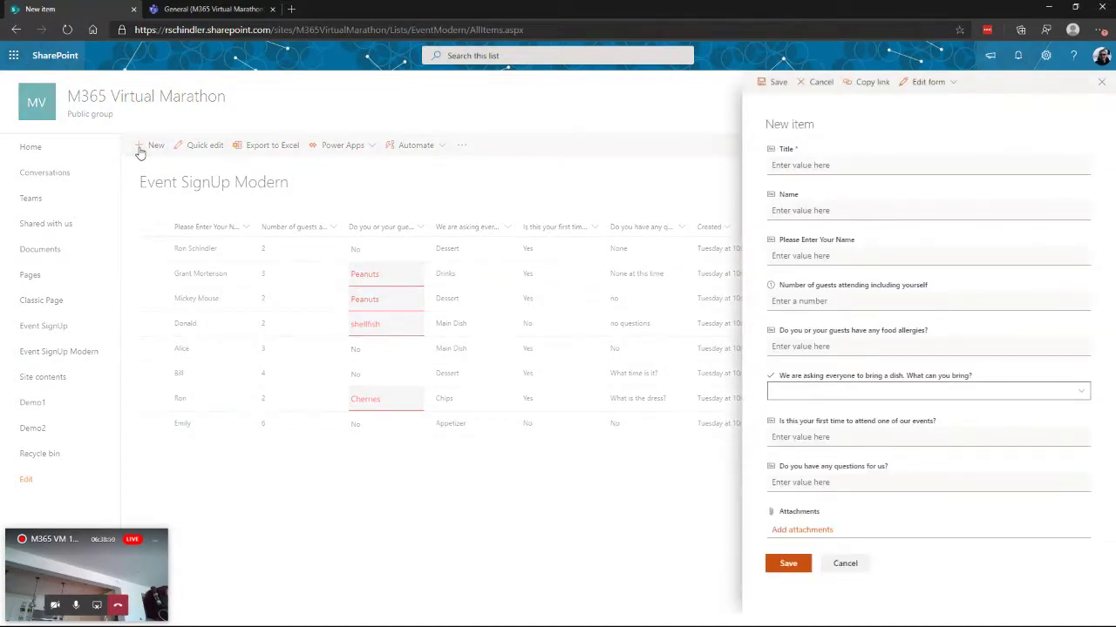
left_click(1100, 82)
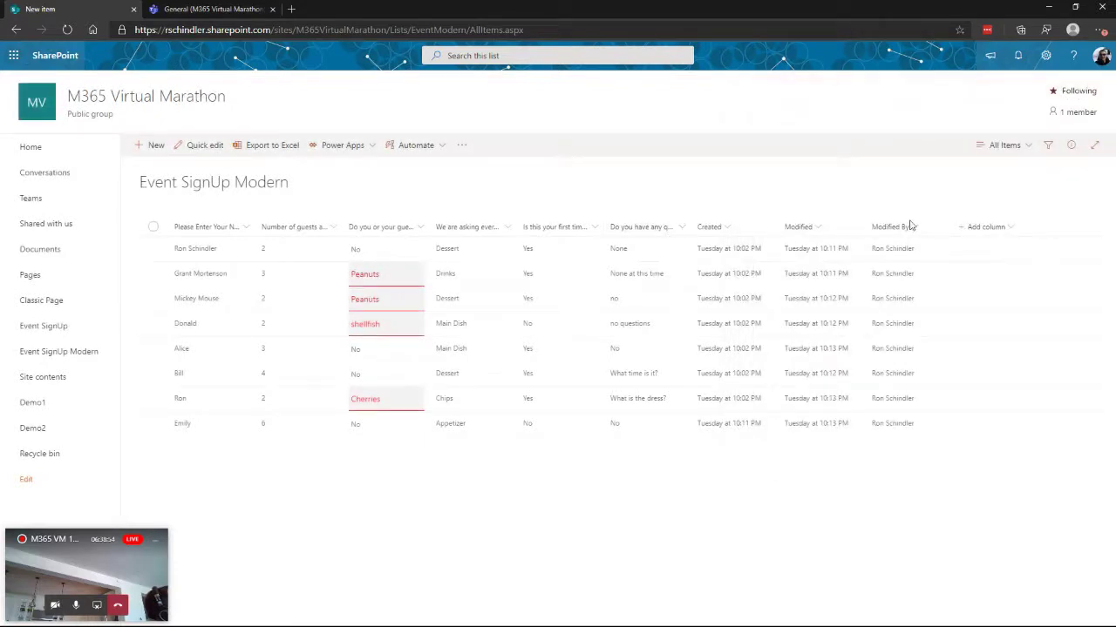
Step: Save the All Items view of Event SignUp Modern as a public view named New View
left_click(1027, 146)
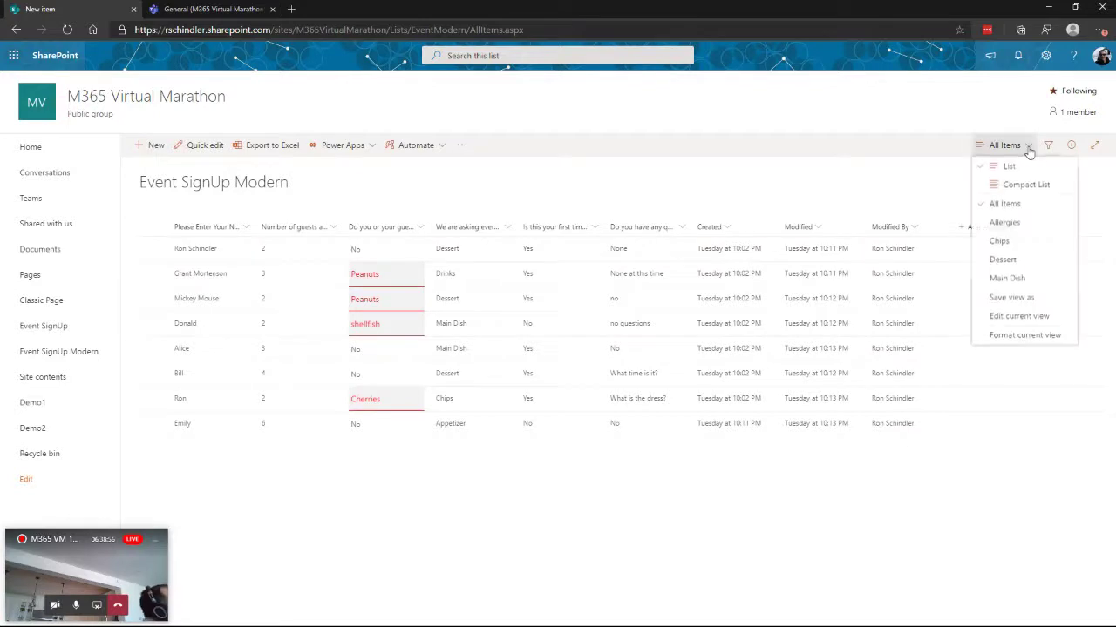
left_click(1011, 298)
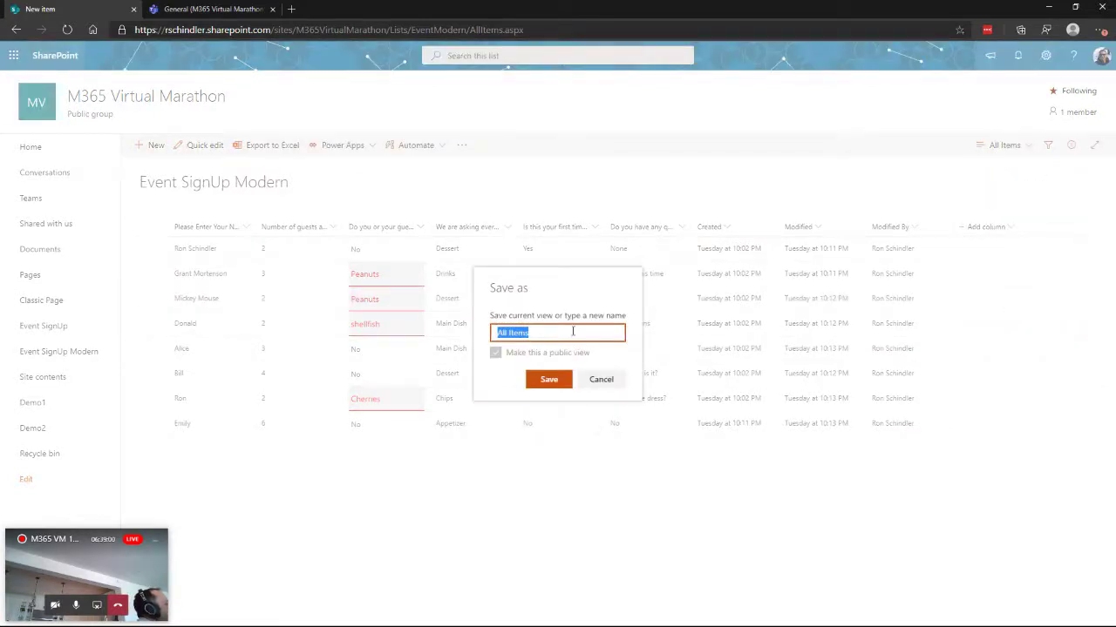
type("New View")
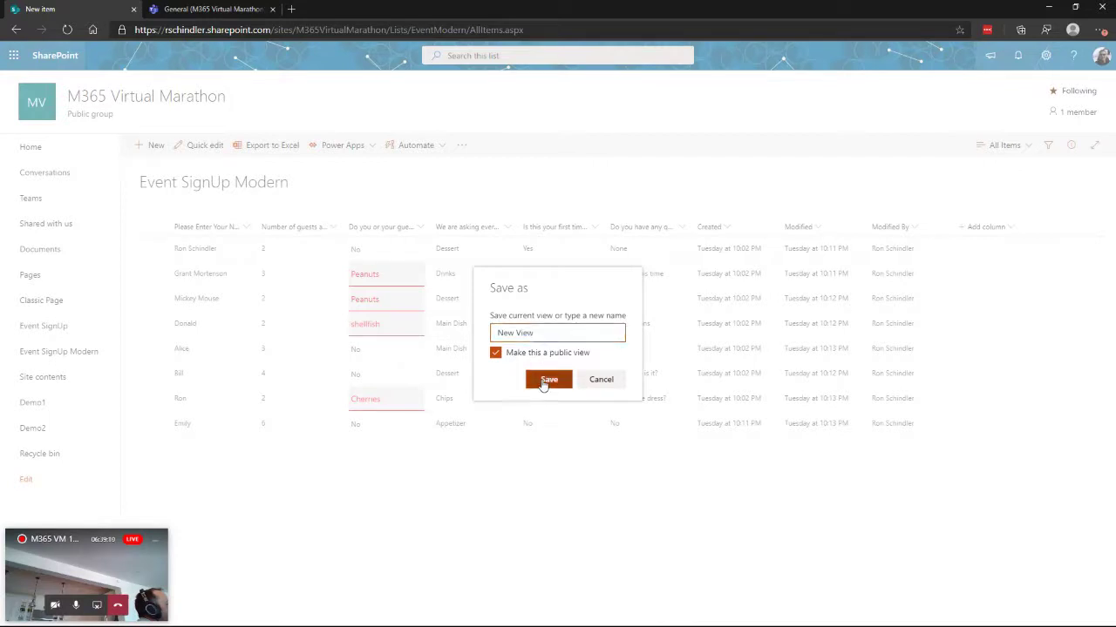
left_click(546, 379)
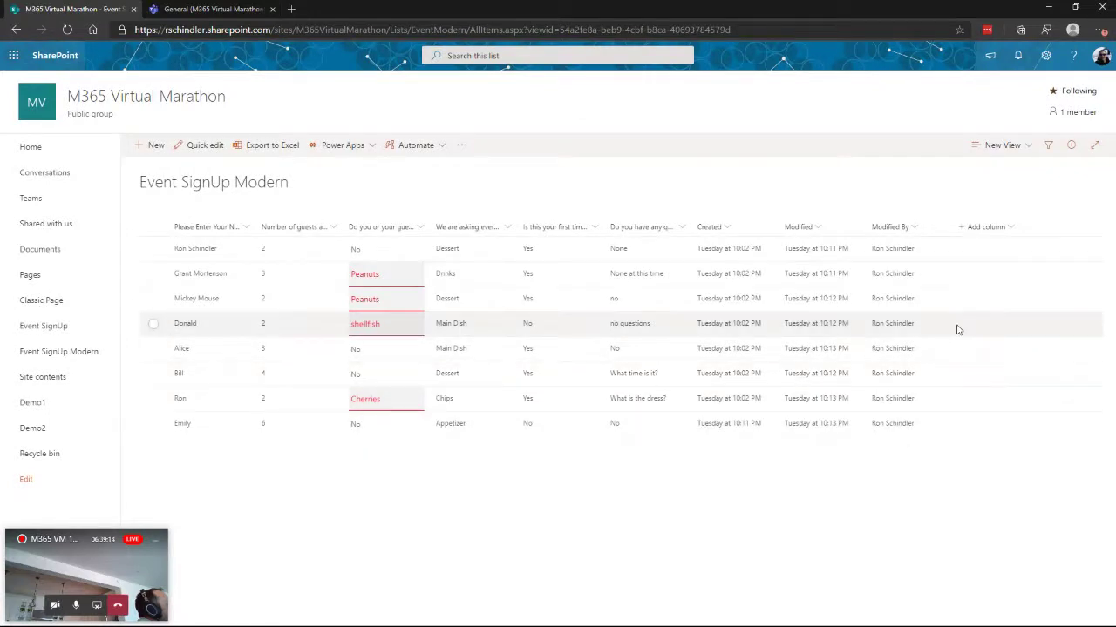
Step: Edit New View to hide the Created, Modified and Modified By columns, and save the view
left_click(1029, 147)
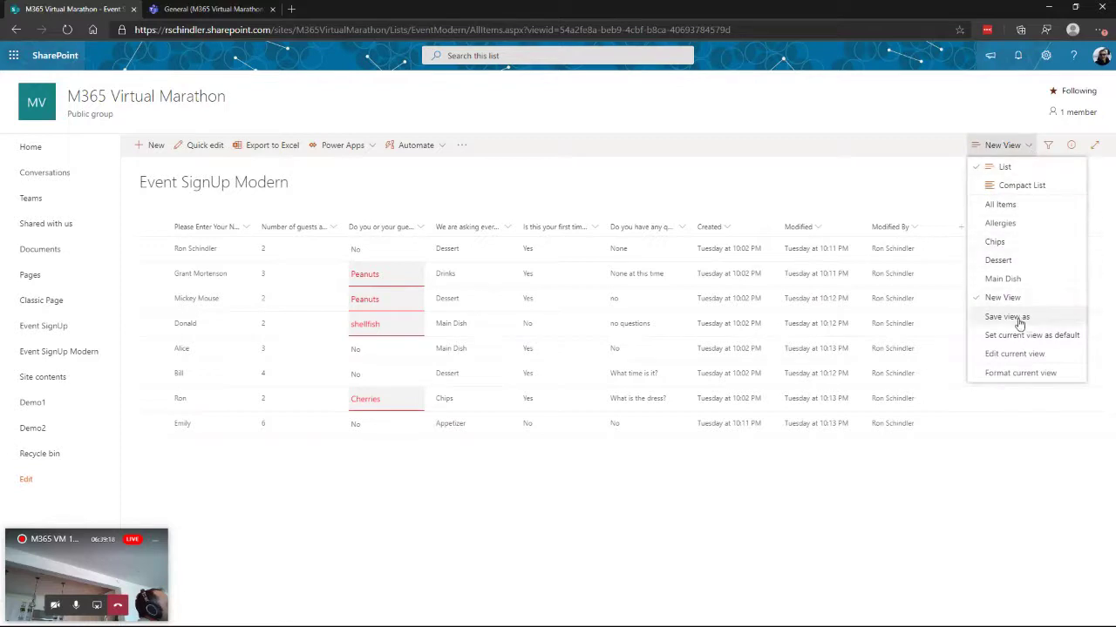
left_click(1014, 354)
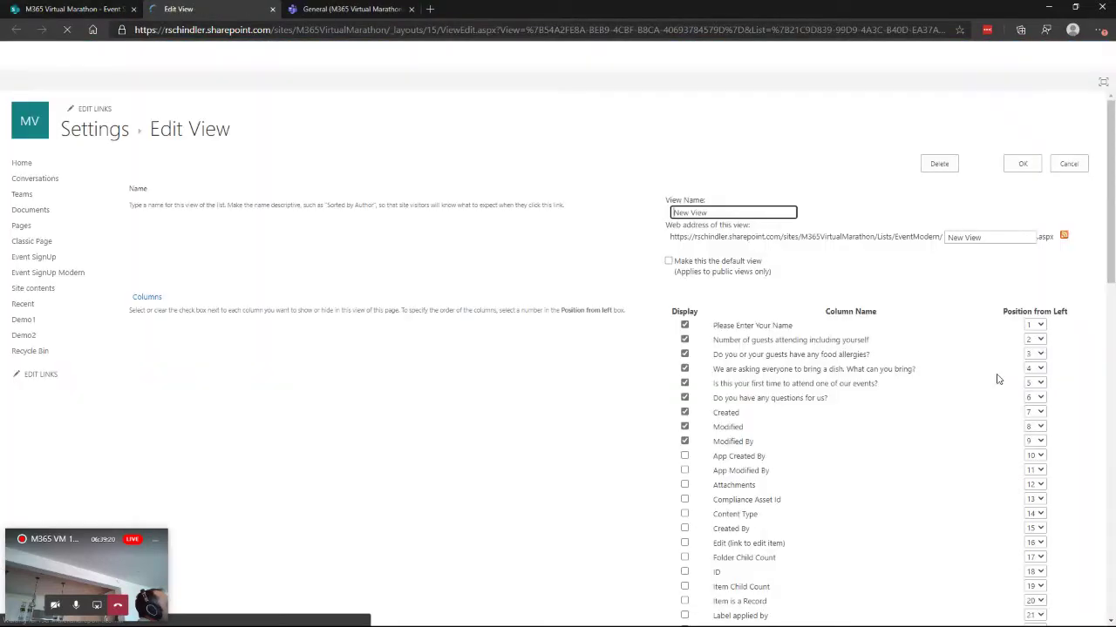
left_click(684, 413)
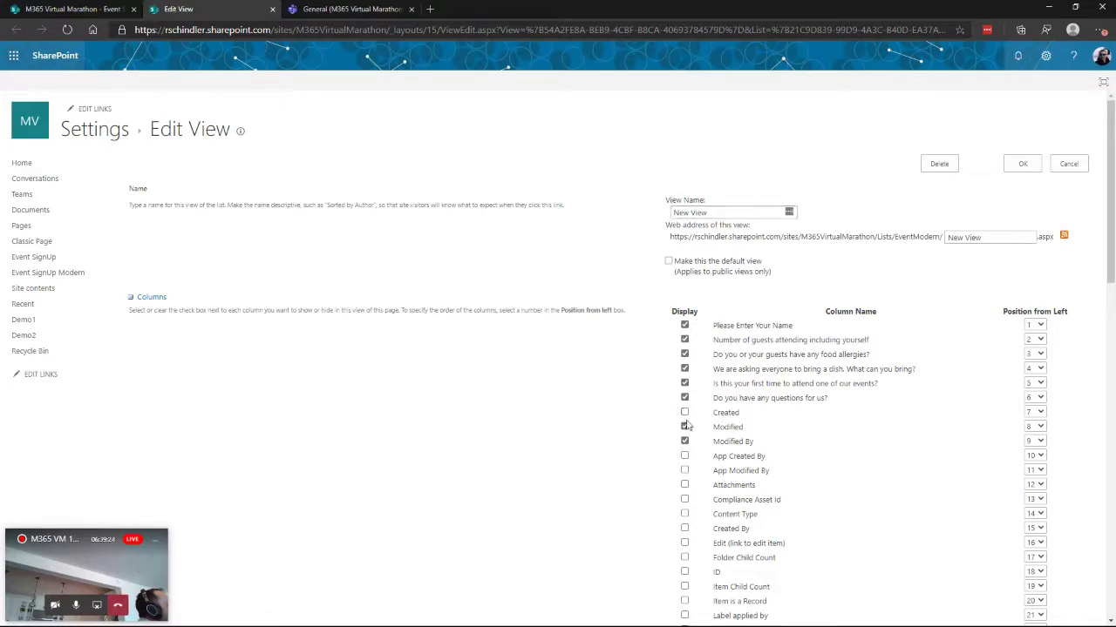
left_click(684, 427)
left_click(684, 441)
scroll(924, 453, "down", 5)
scroll(976, 477, "down", 5)
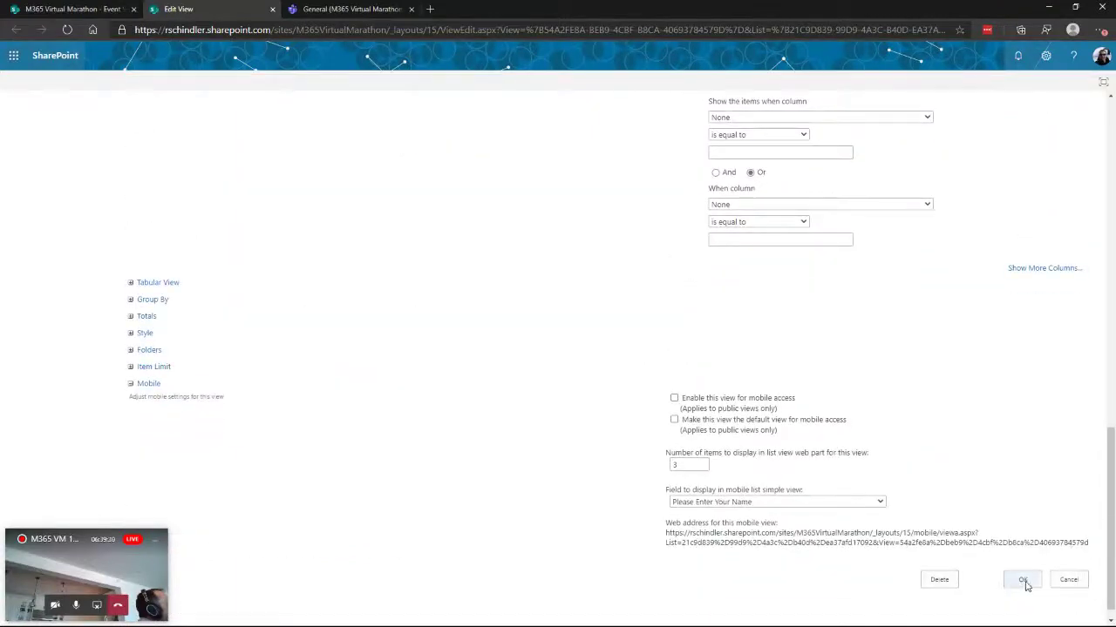
left_click(1024, 581)
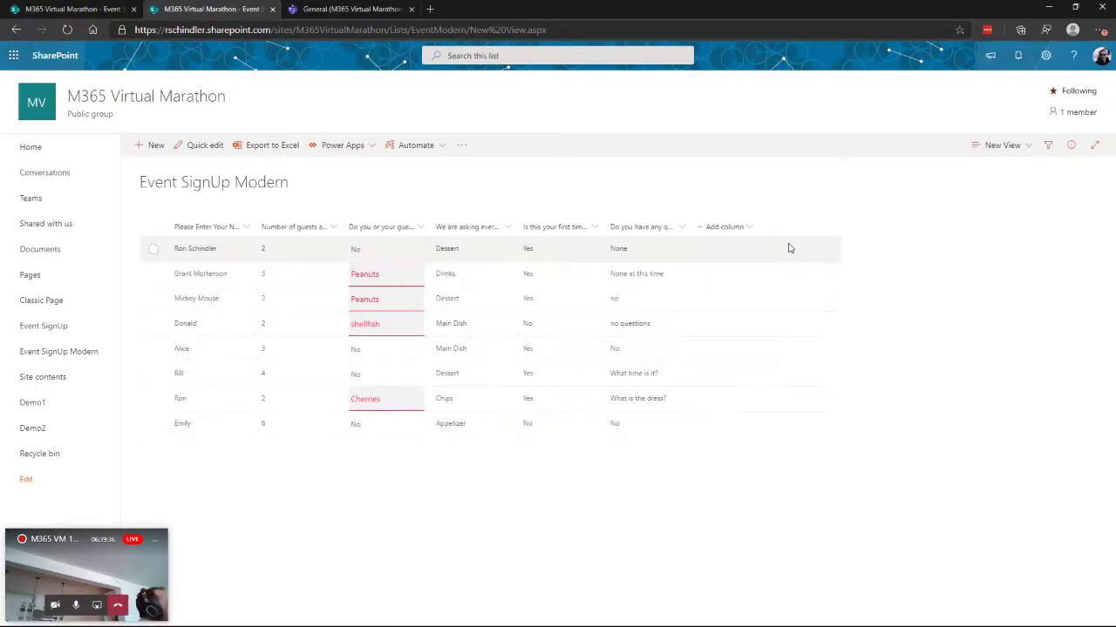
Step: Switch to the All Items view and open the full style options of the food allergies column's conditional formatting rule
left_click(1029, 145)
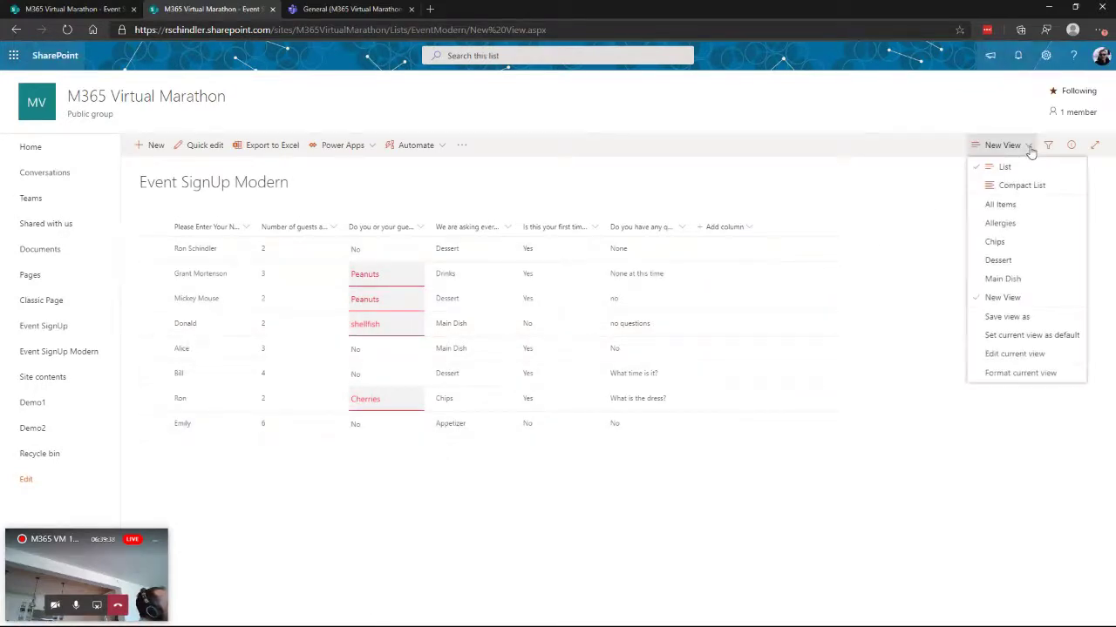
left_click(998, 204)
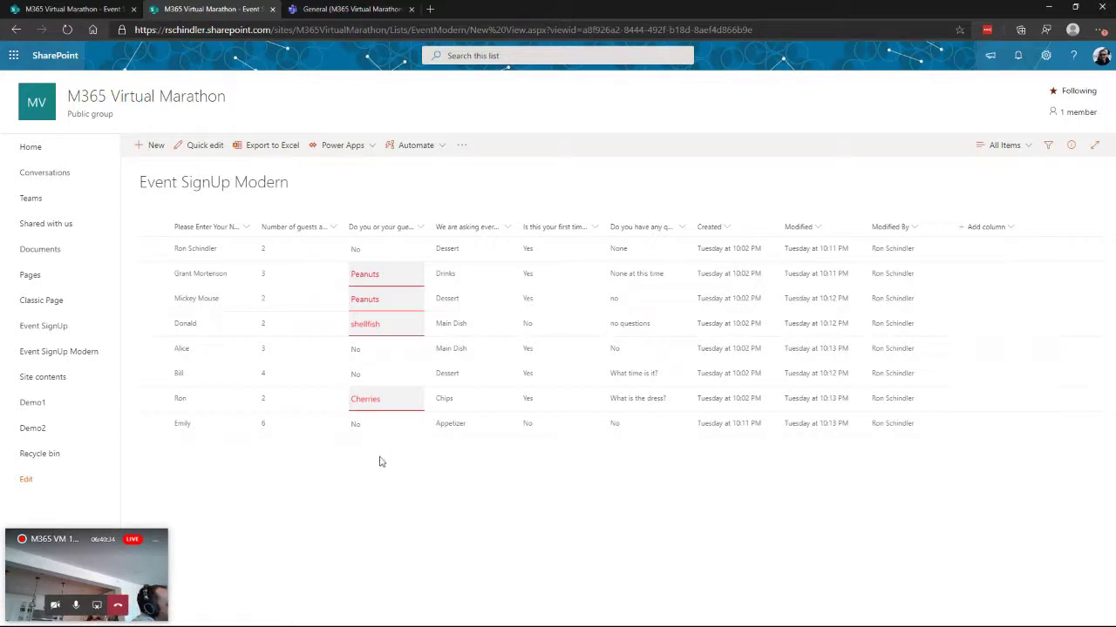
left_click(421, 228)
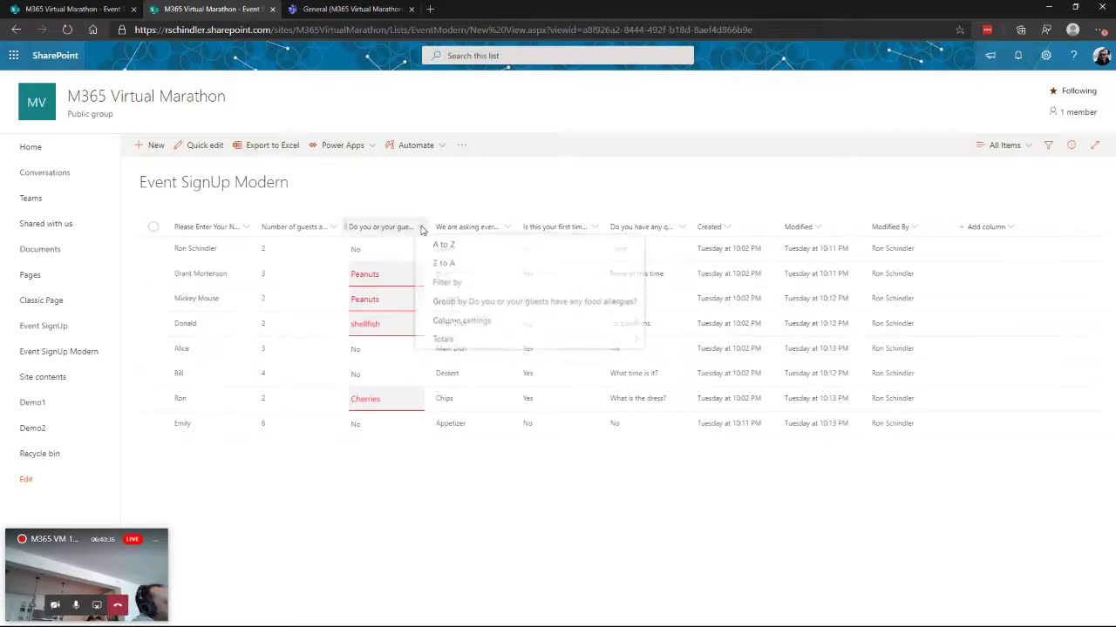
mouse_move(531, 325)
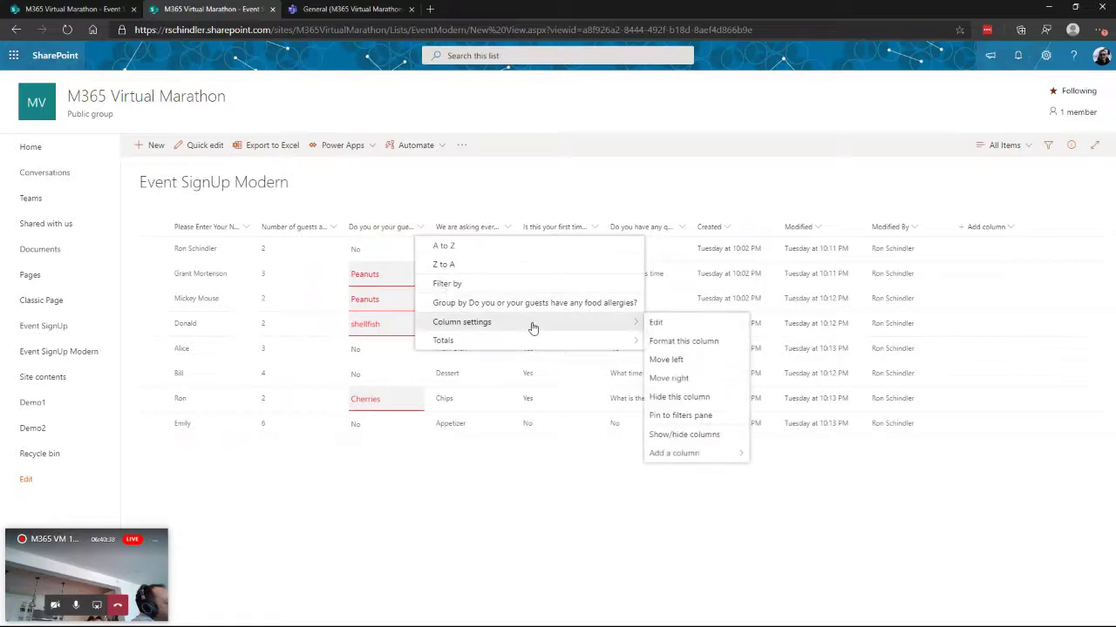
left_click(681, 342)
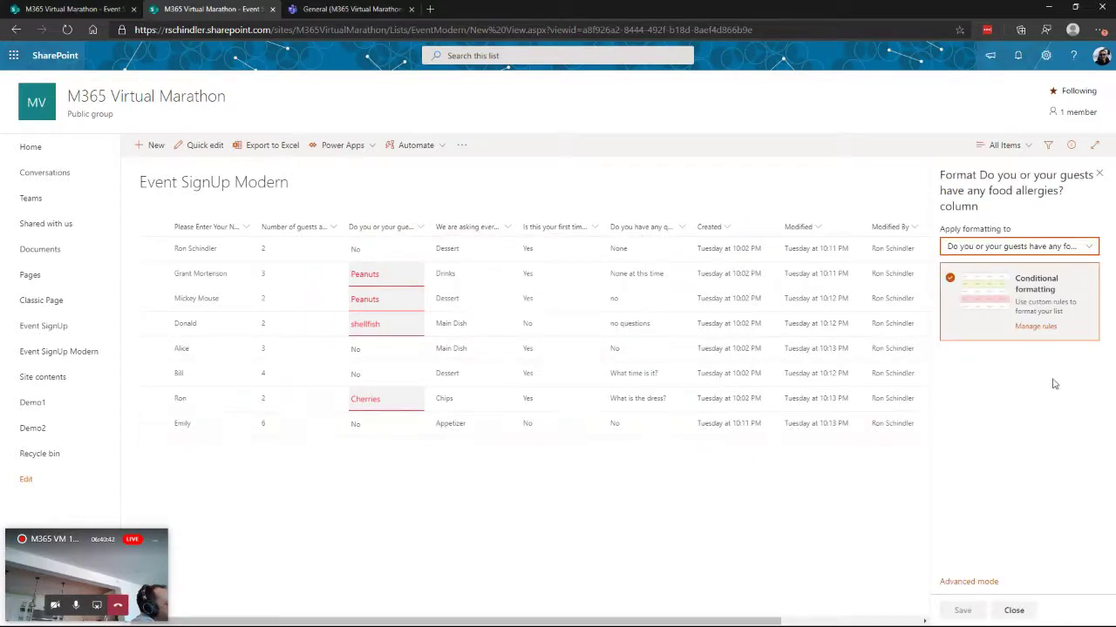
left_click(1037, 328)
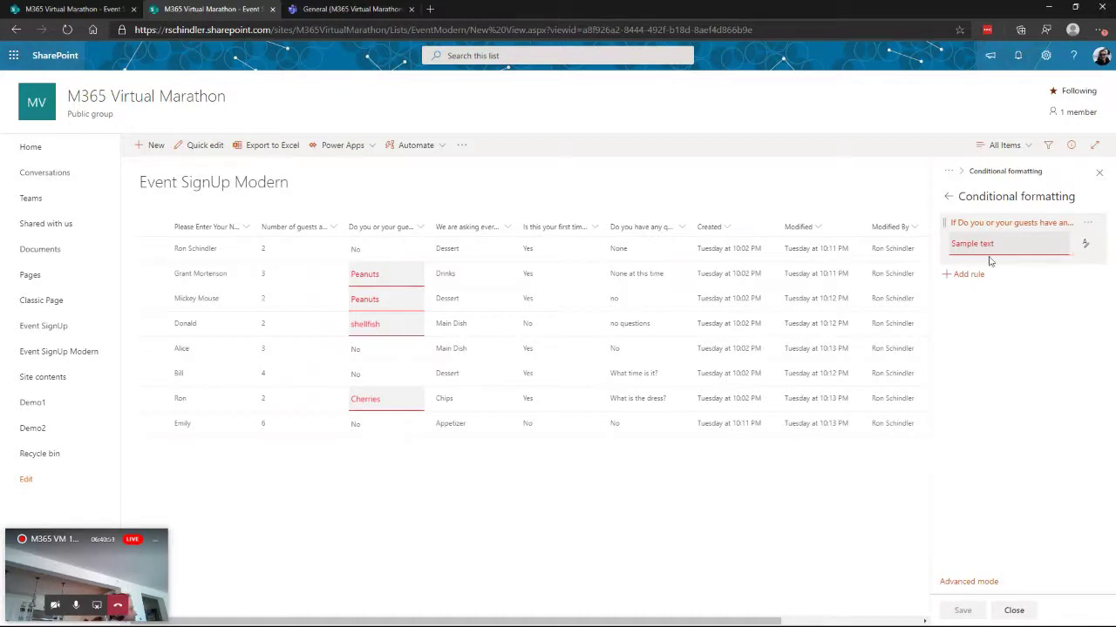
left_click(1085, 245)
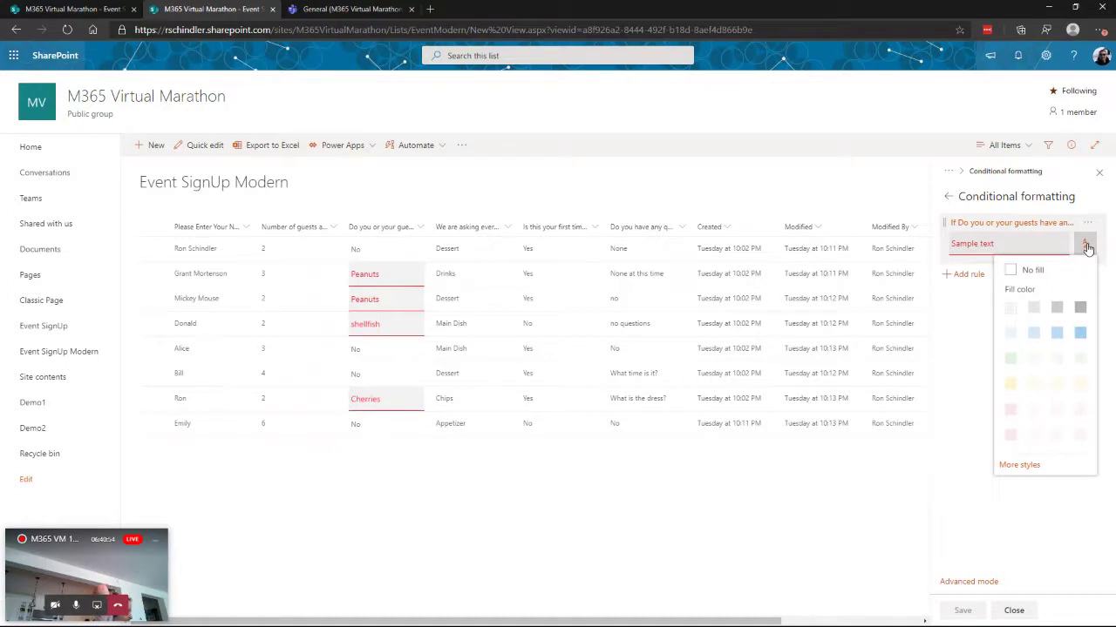
left_click(1020, 465)
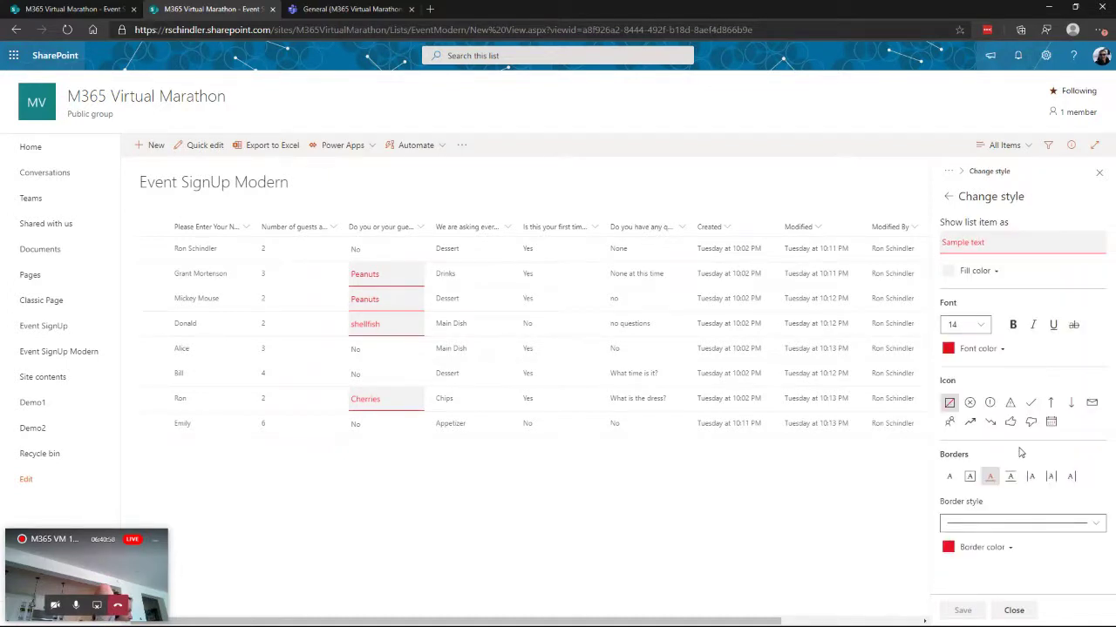
Step: Add a warning triangle icon and bold text to the food allergies rule, then save and close the column formatting
left_click(1009, 405)
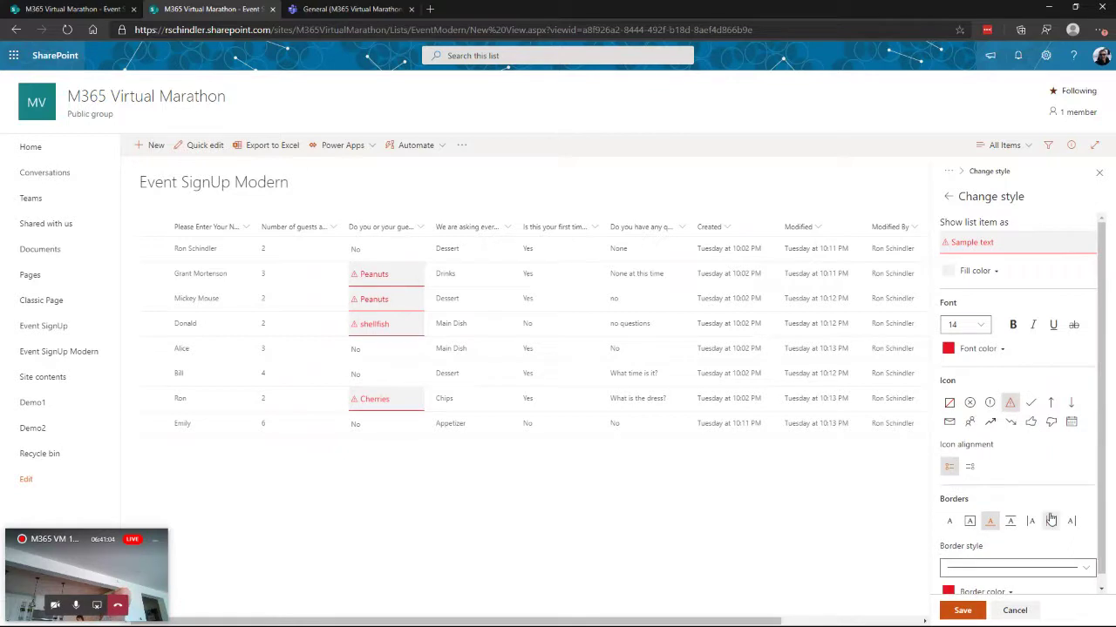
left_click(1002, 349)
left_click(1006, 349)
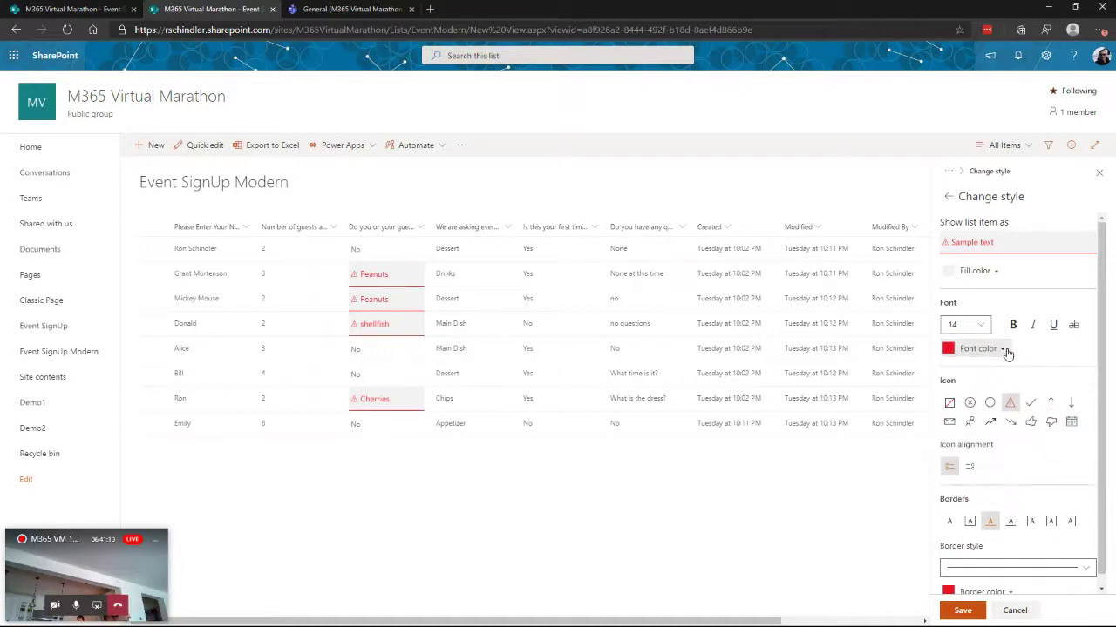
left_click(1013, 325)
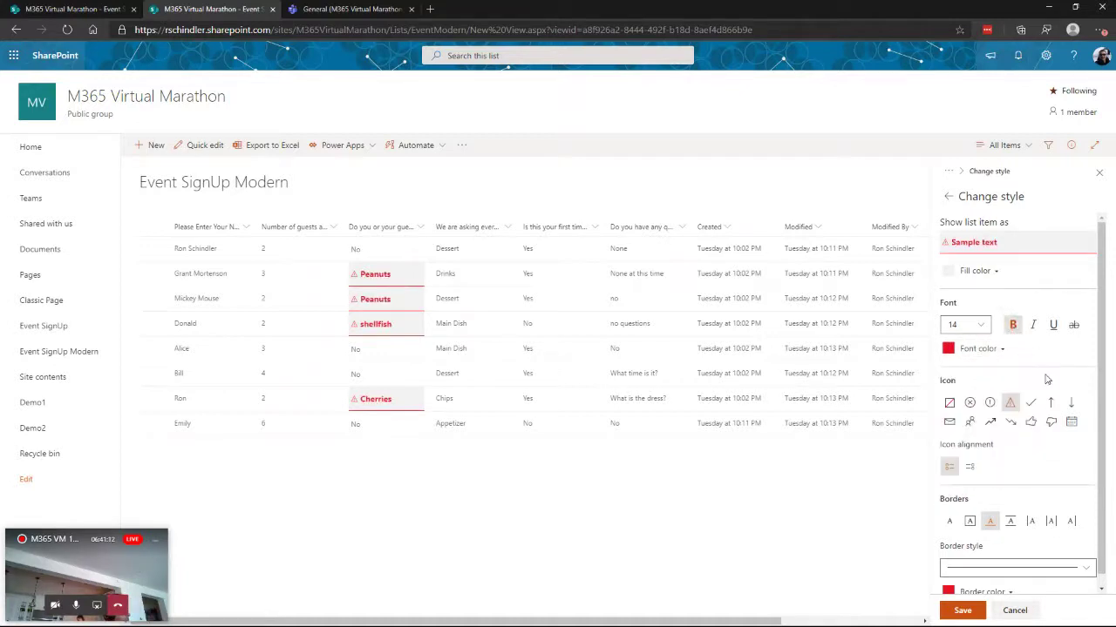
scroll(1036, 463, "down", 1)
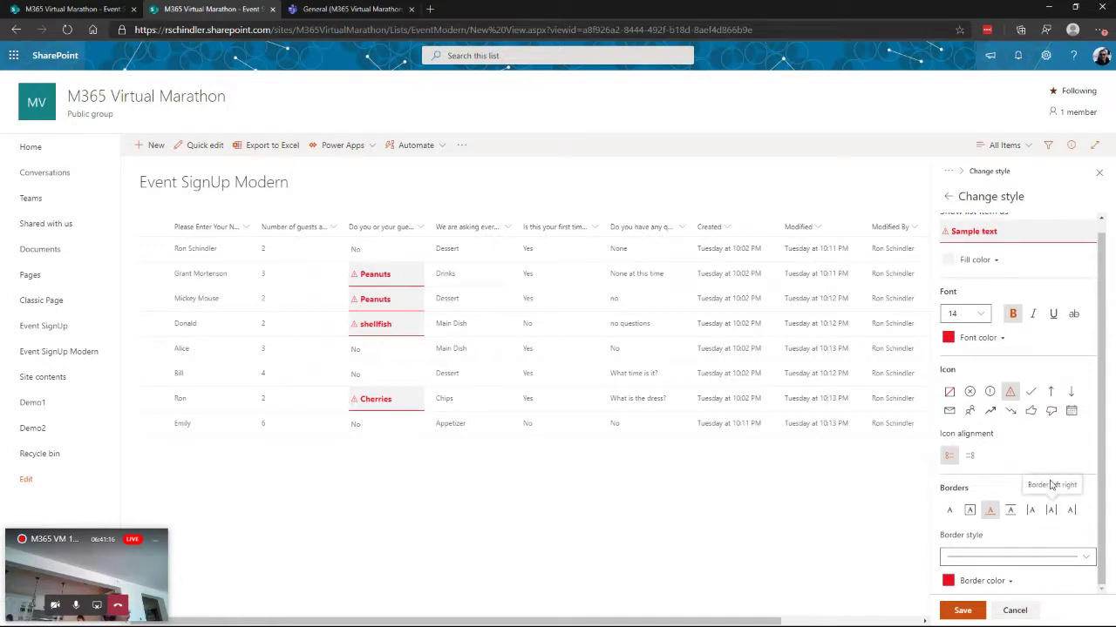
left_click(962, 611)
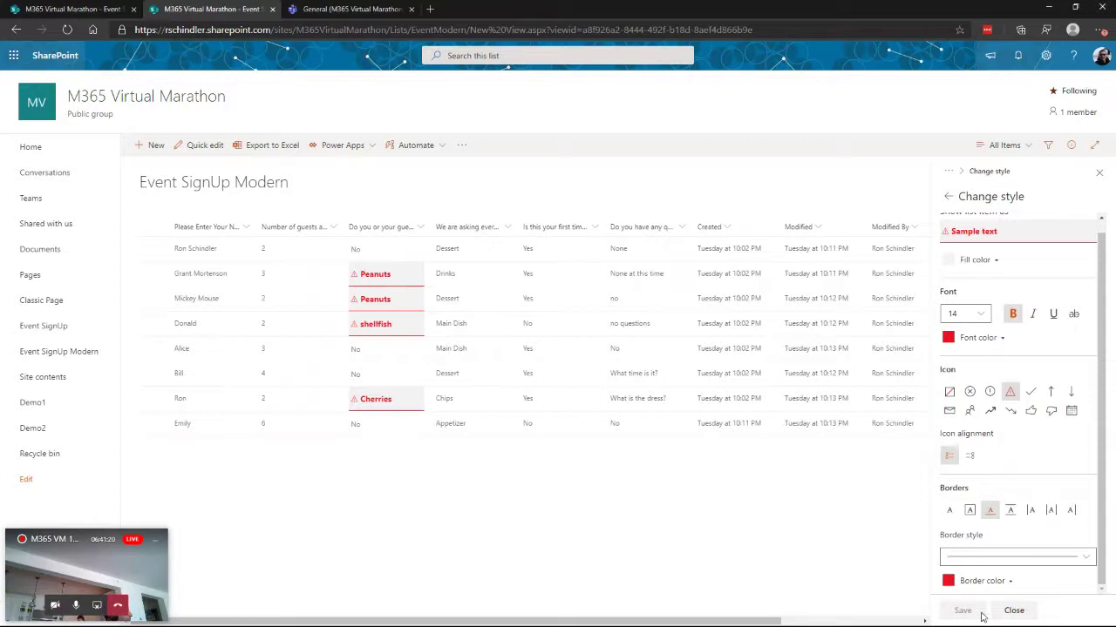
left_click(1100, 176)
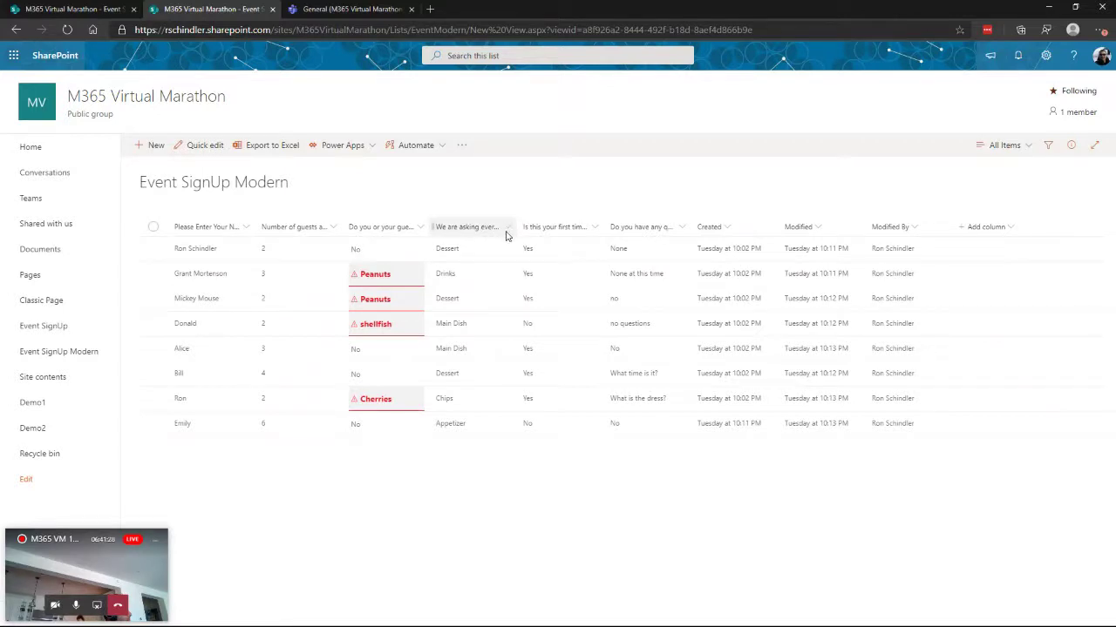
Step: Try alternating row styles and conditional formatting on entire rows of the All Items view, and close without saving
left_click(1029, 147)
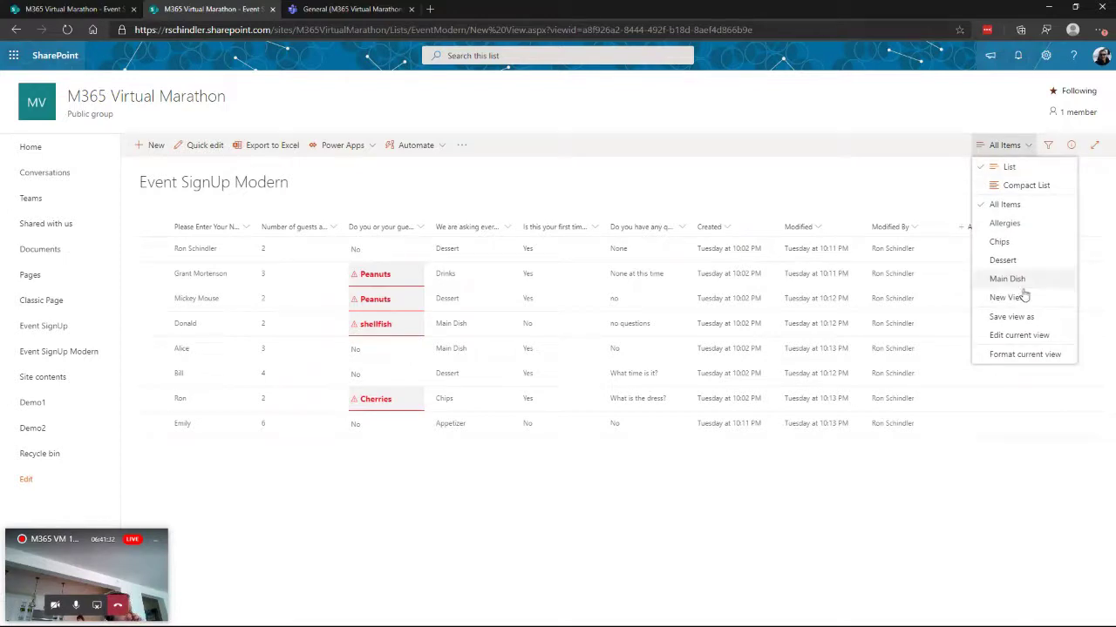
left_click(1025, 355)
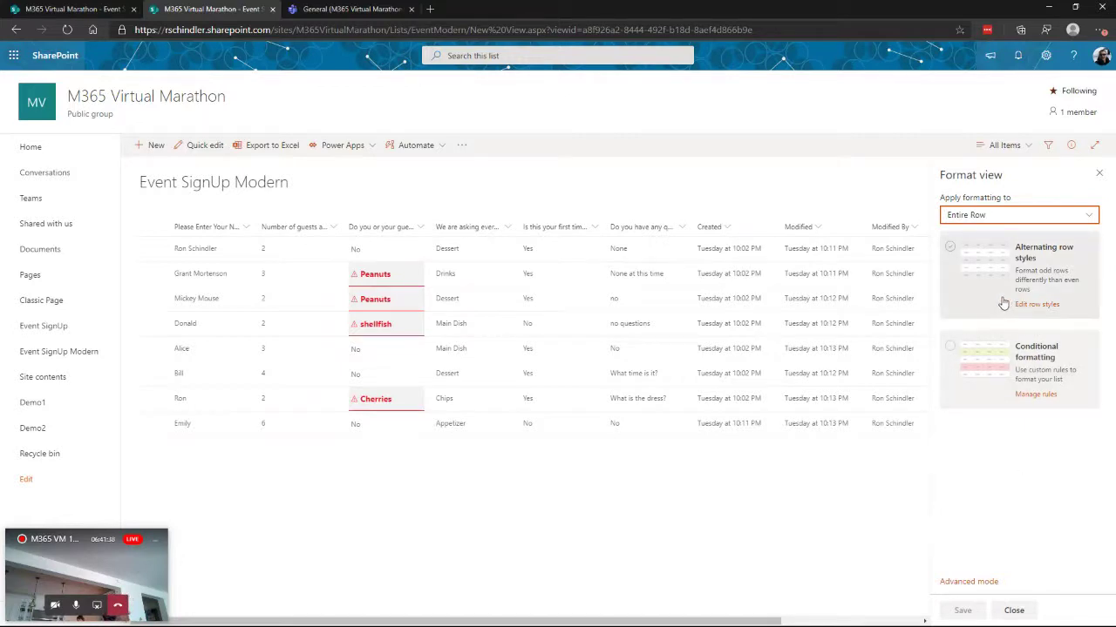
left_click(950, 250)
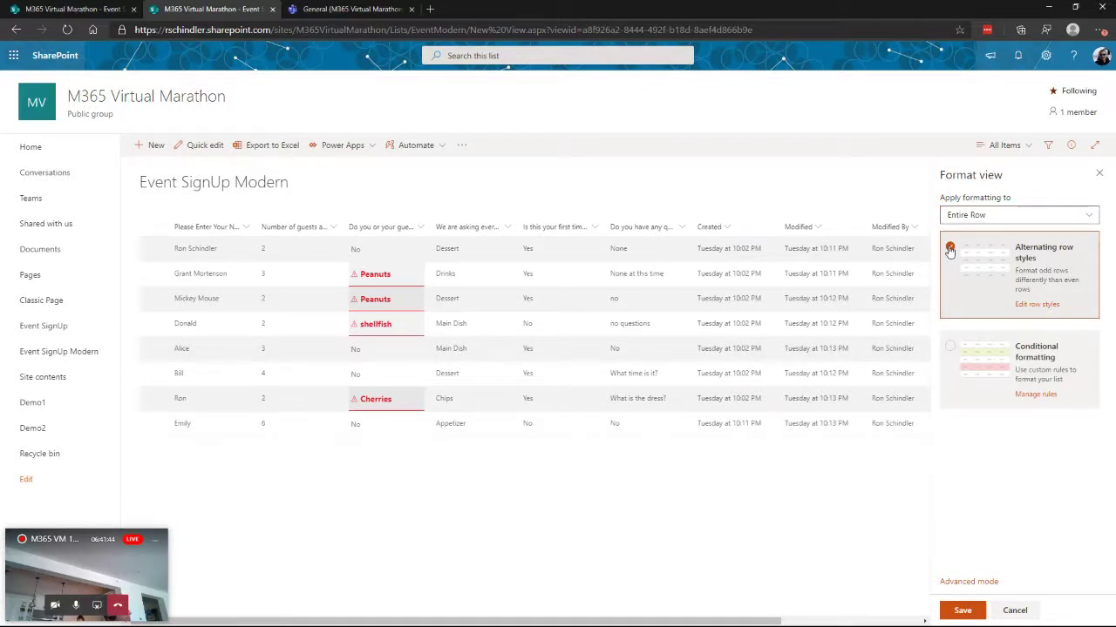
left_click(950, 249)
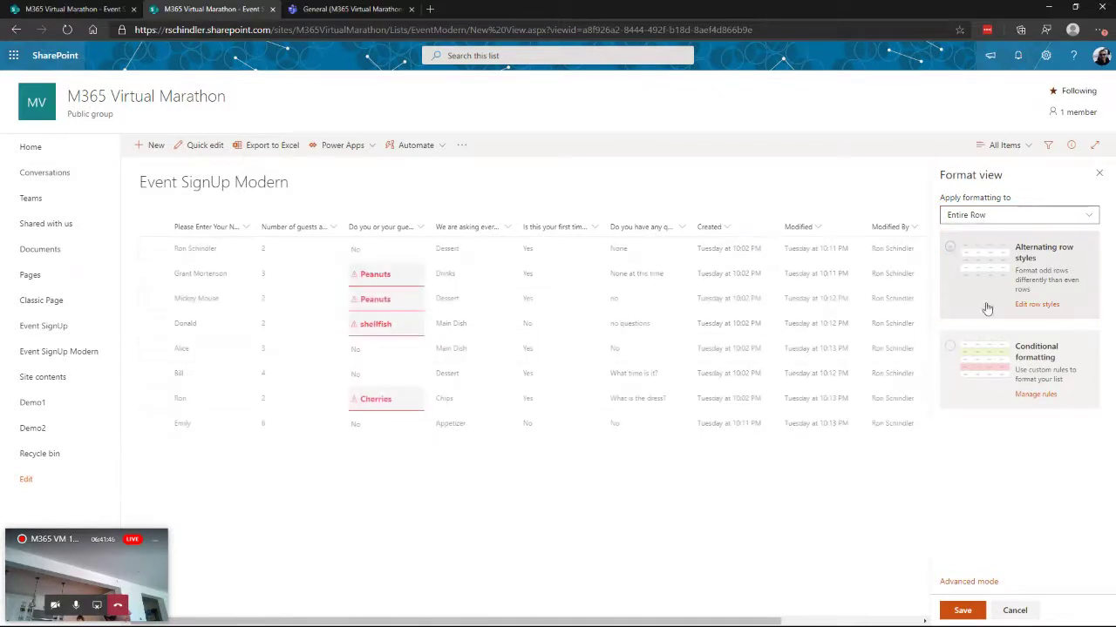
left_click(950, 351)
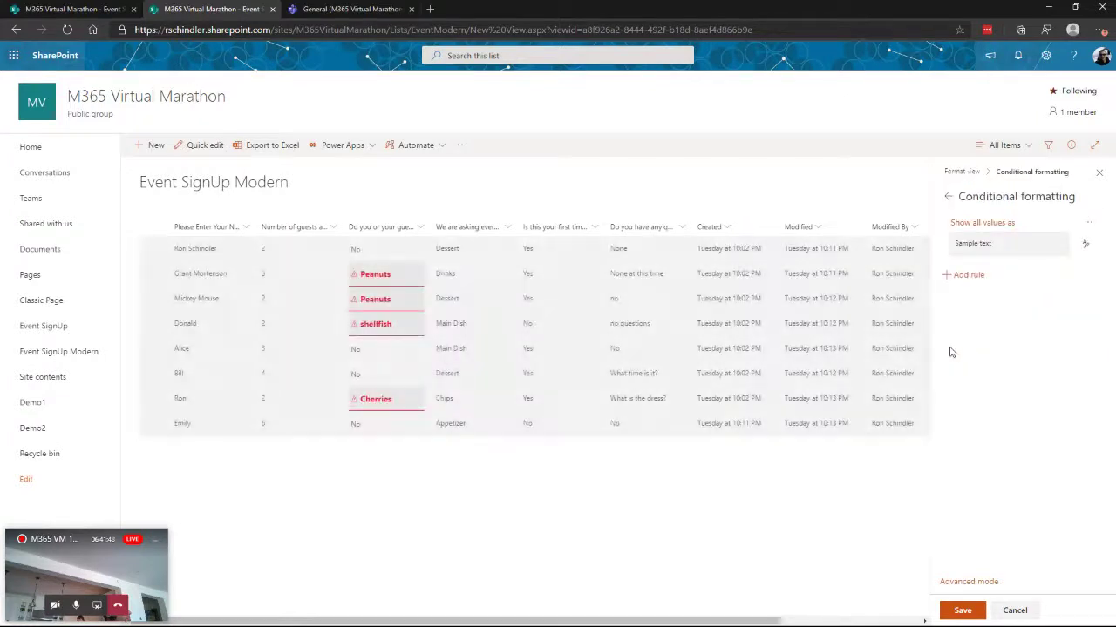
left_click(949, 199)
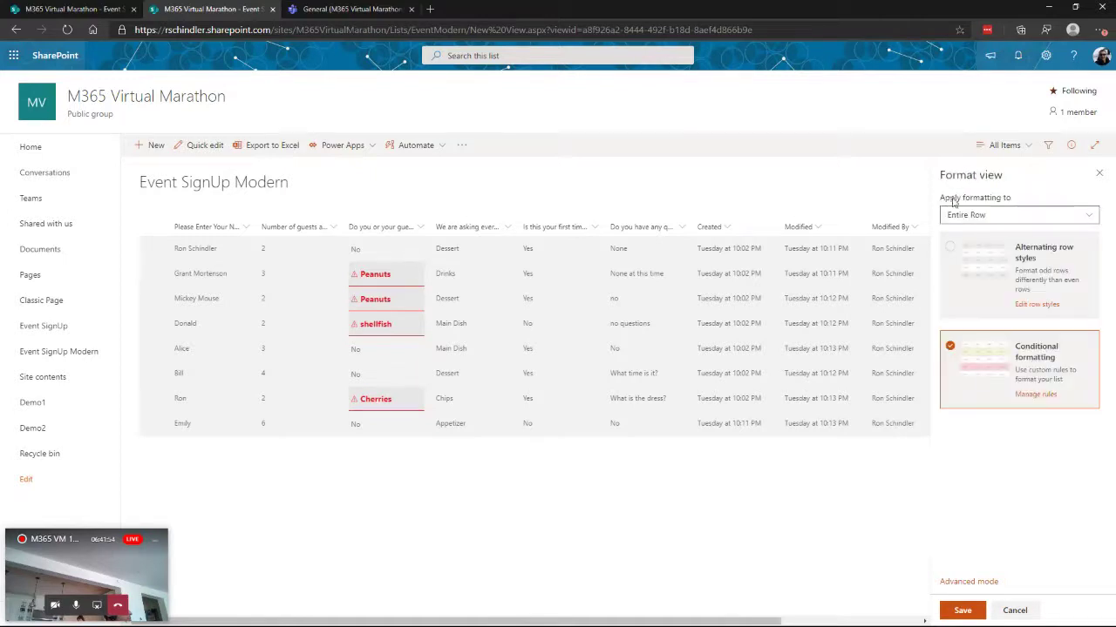
left_click(1100, 175)
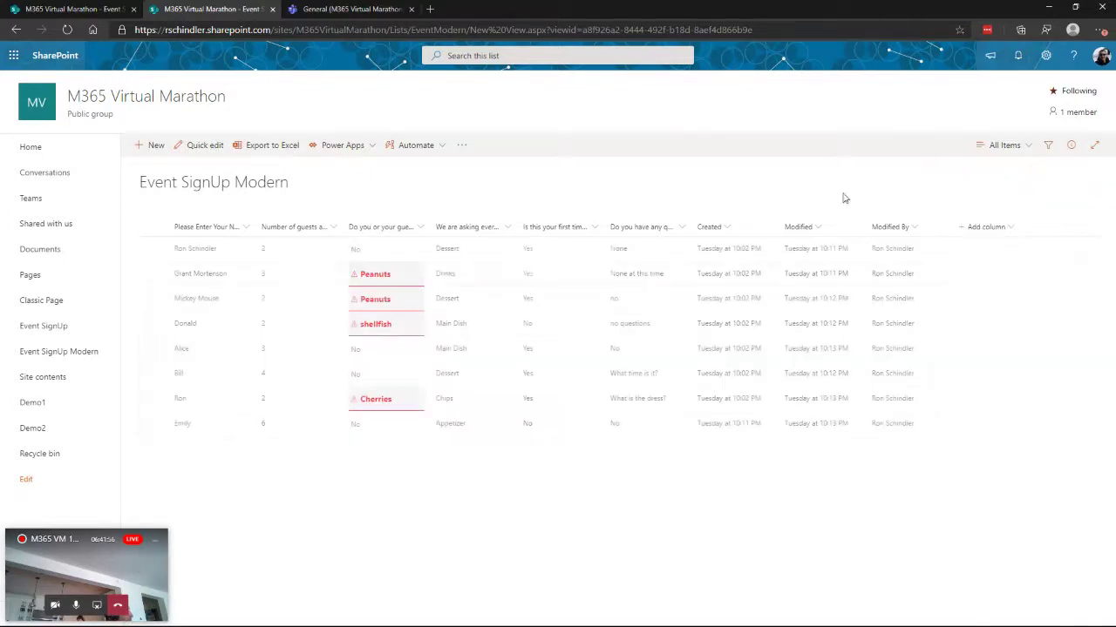
Step: Apply choice option formatting to the column asking which dish guests can bring, and open its styles for editing
left_click(509, 229)
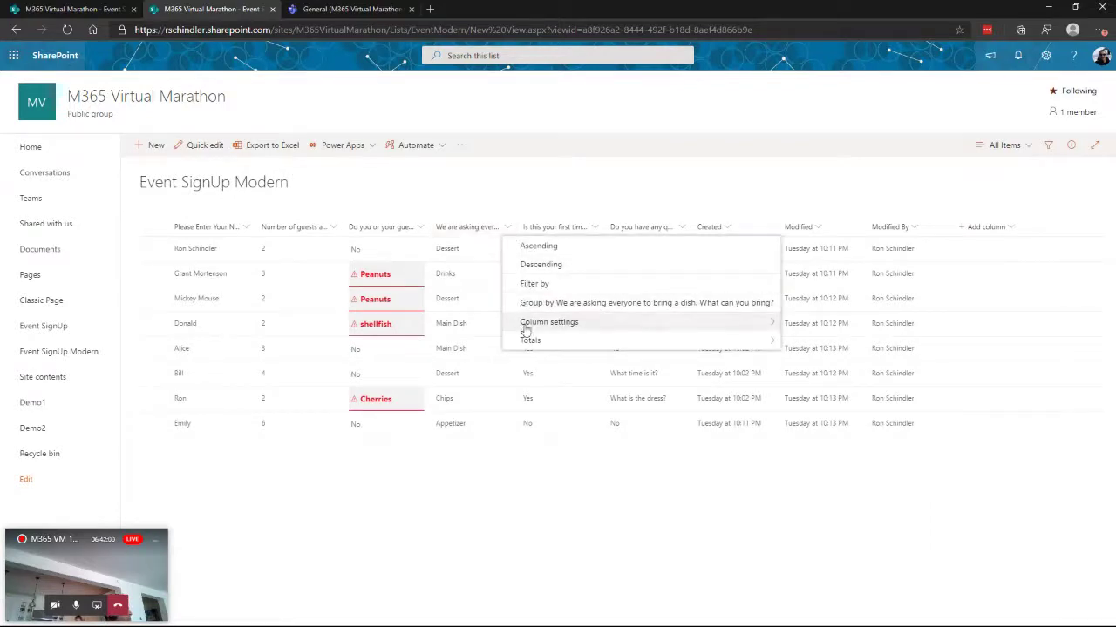
mouse_move(525, 329)
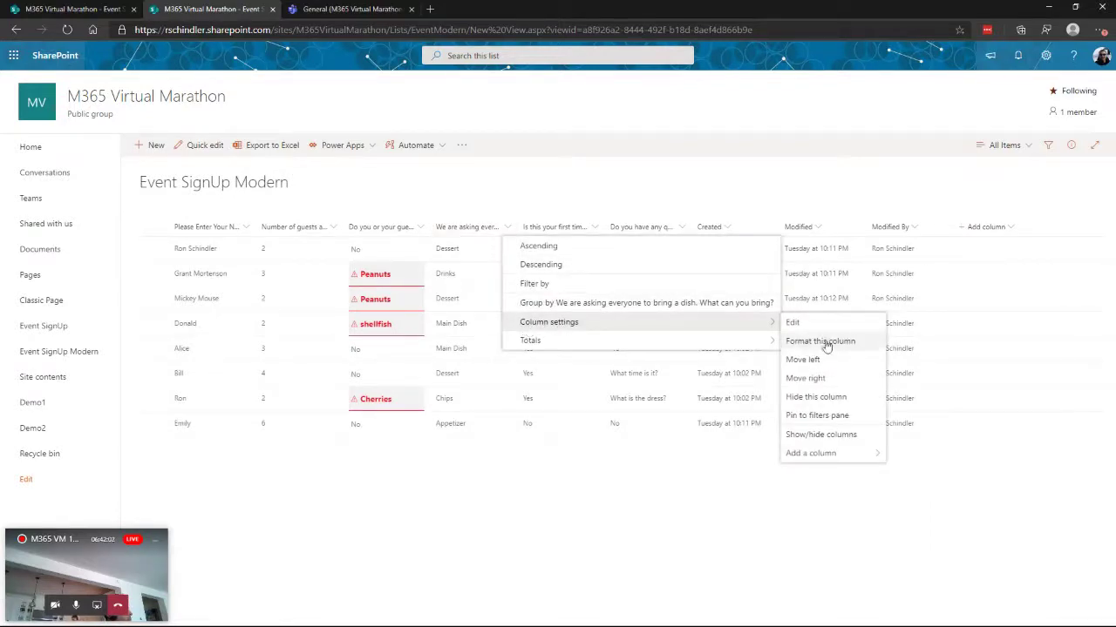
left_click(824, 341)
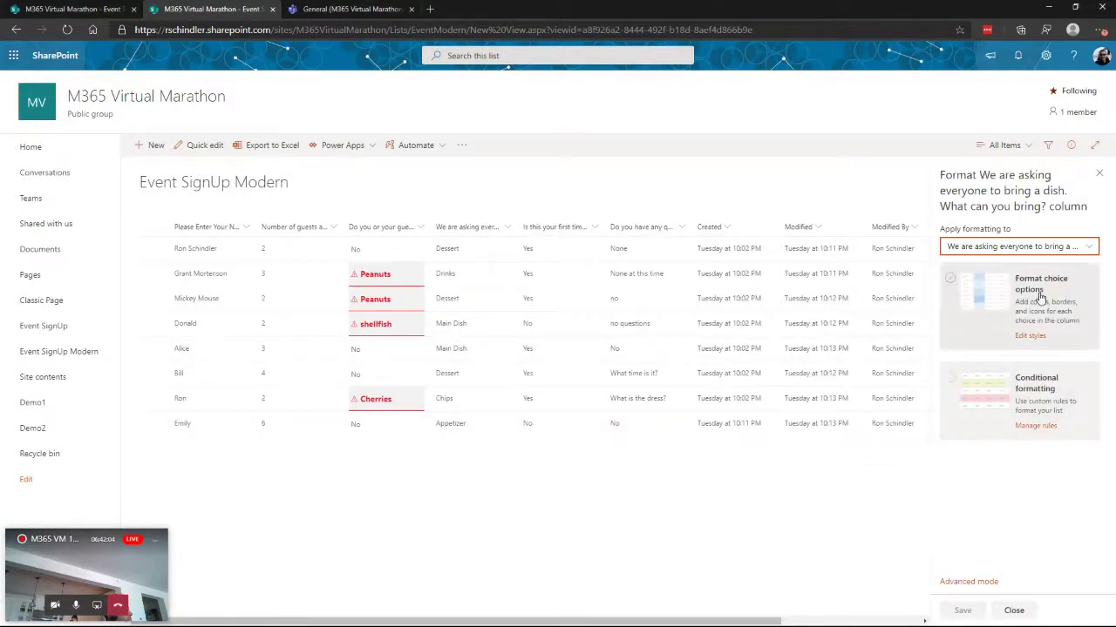
left_click(950, 280)
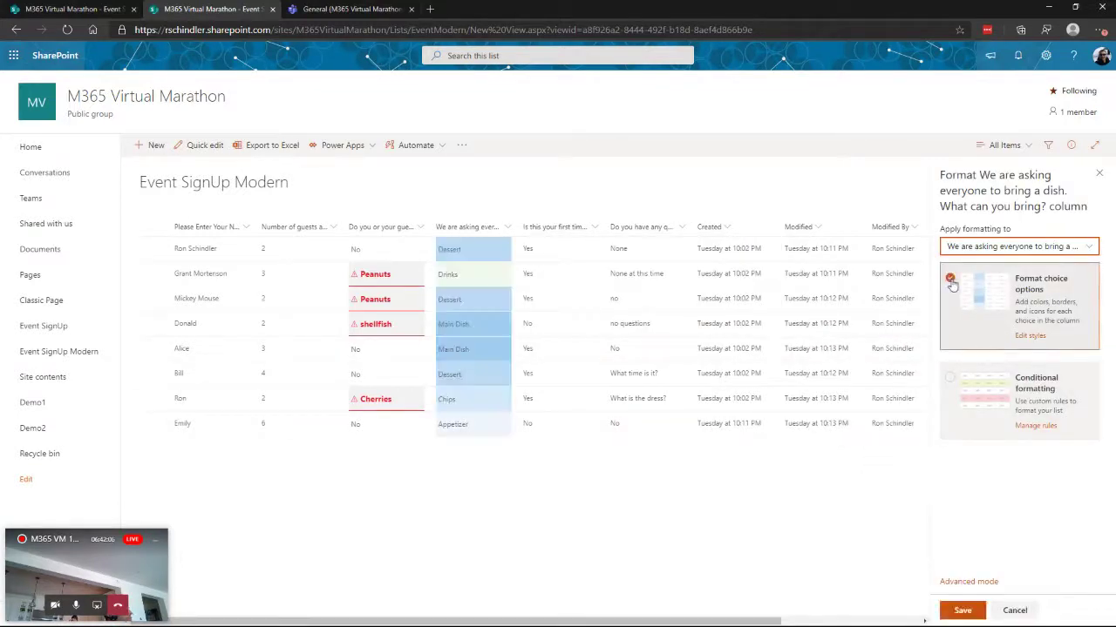
left_click(1030, 336)
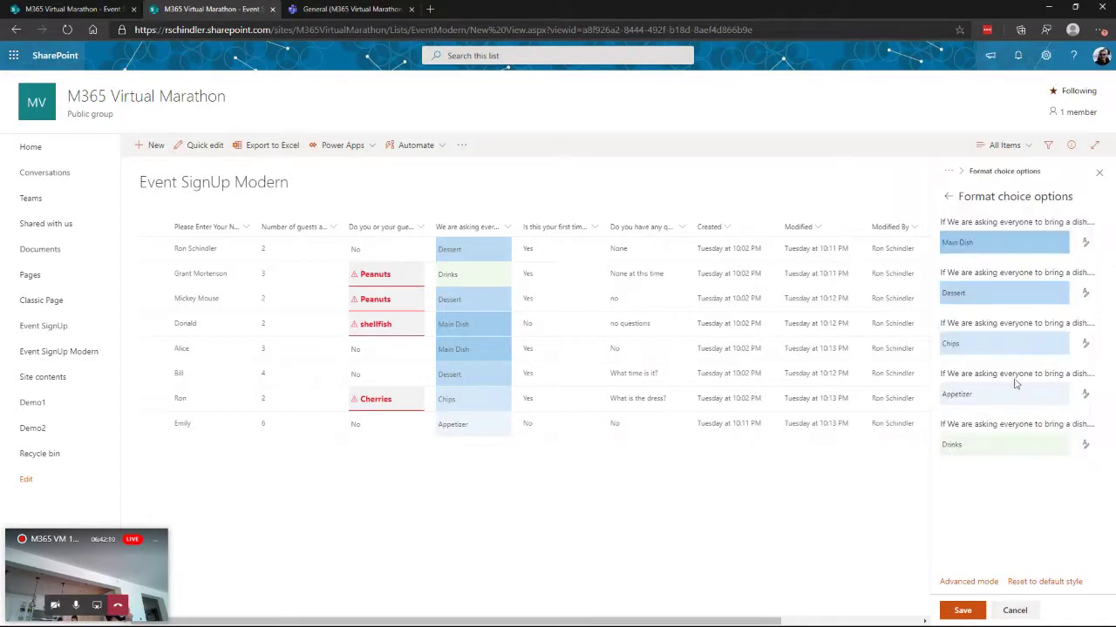
Step: Try a yellow fill for Main Dish, gray for Chips and pink for Appetizer, and cancel the column formatting
left_click(1085, 244)
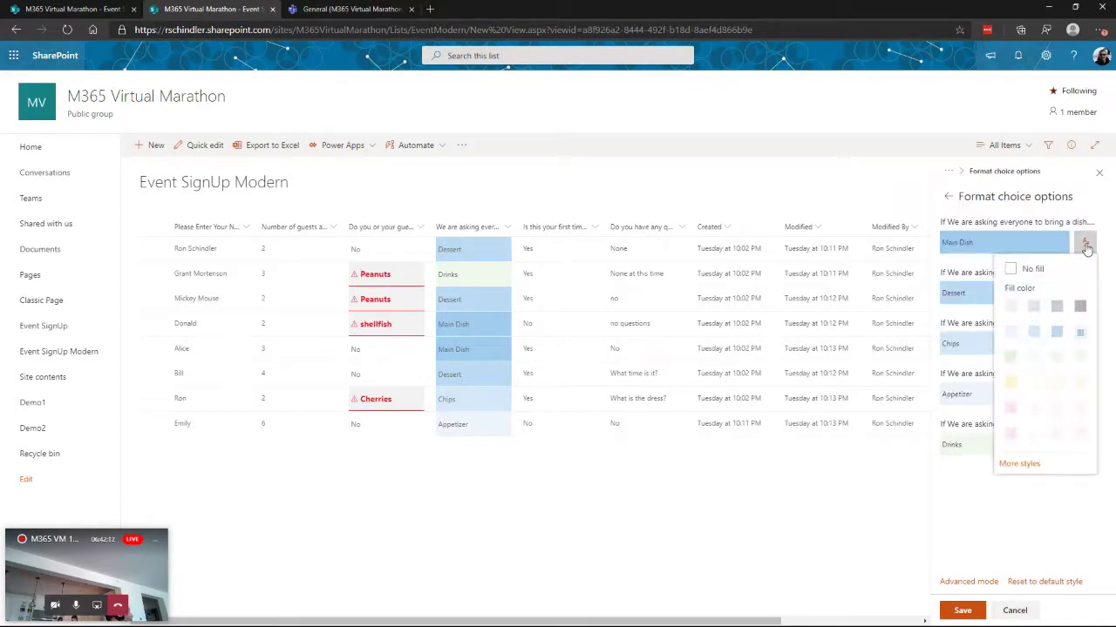
left_click(1011, 386)
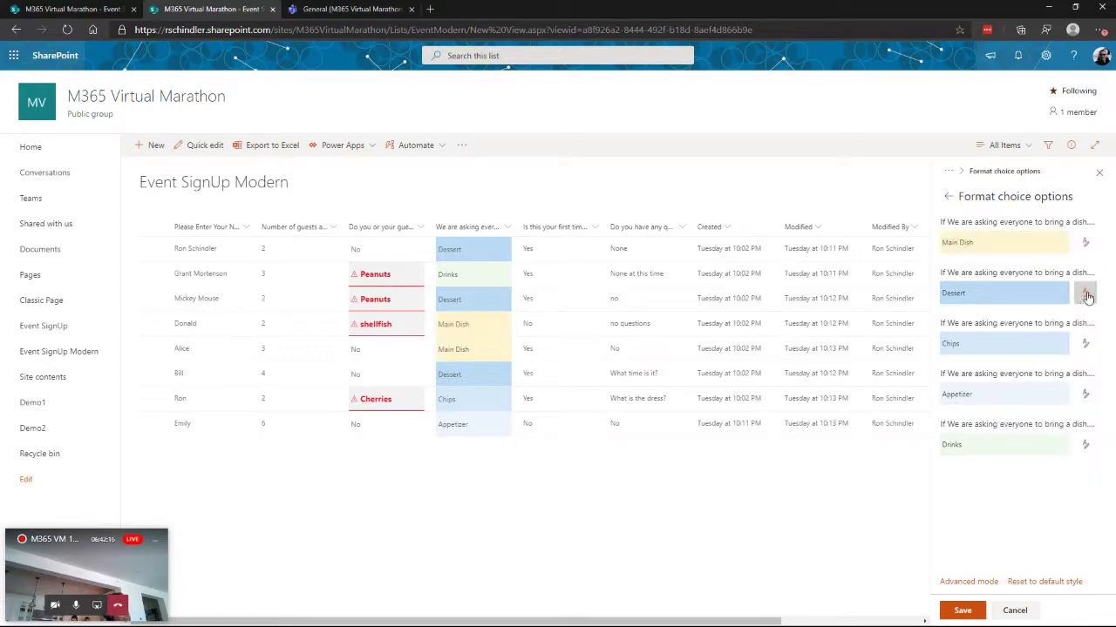
left_click(1085, 345)
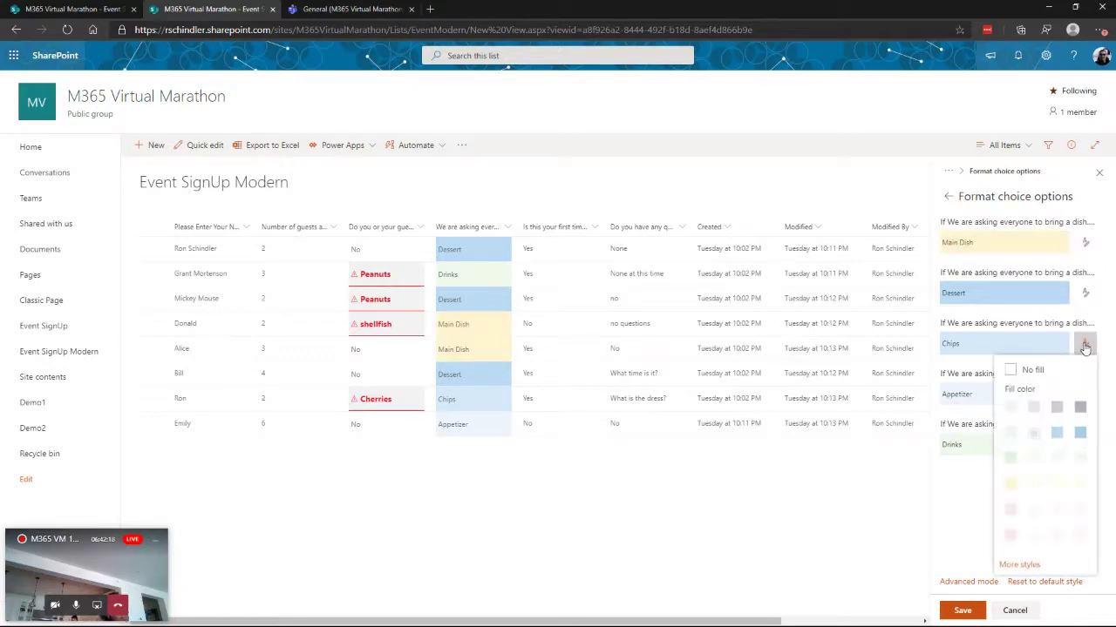
left_click(1058, 407)
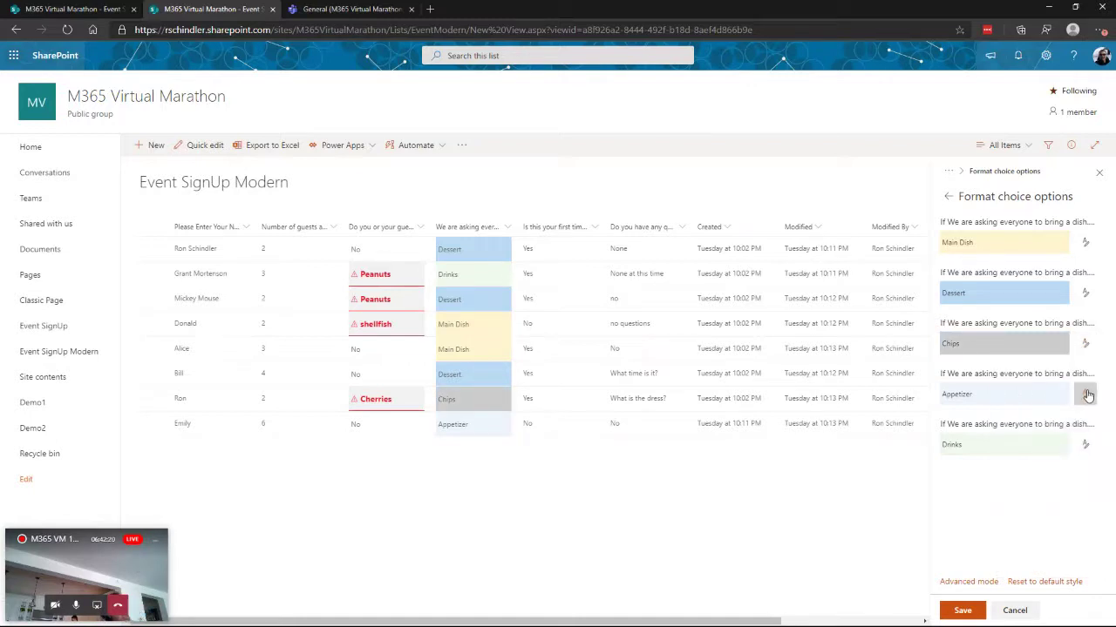
left_click(1086, 394)
left_click(1010, 319)
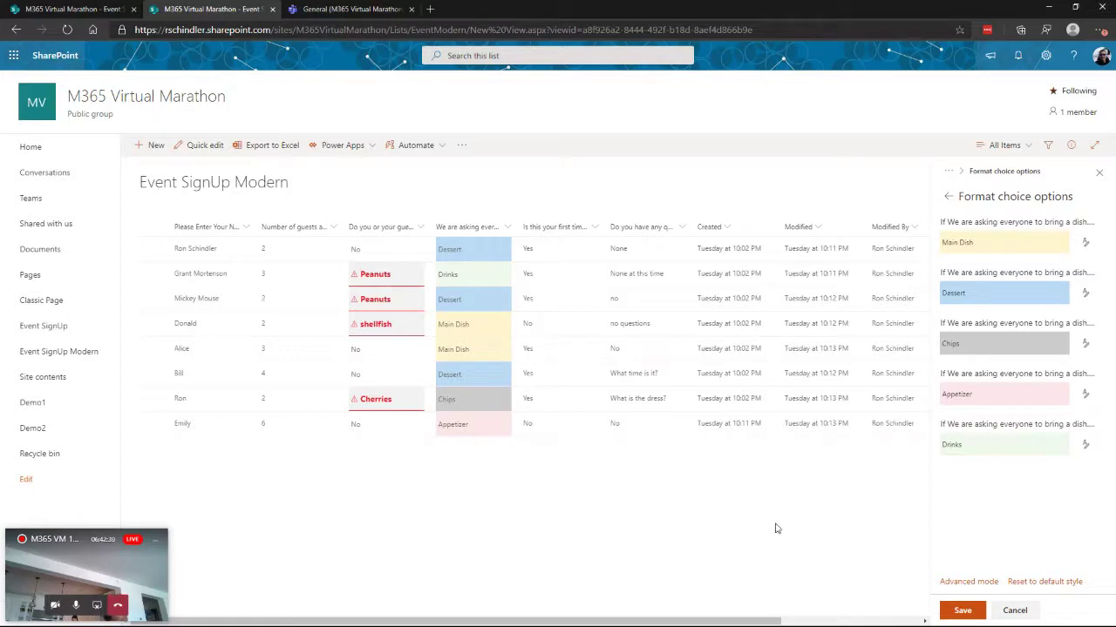
left_click(1024, 616)
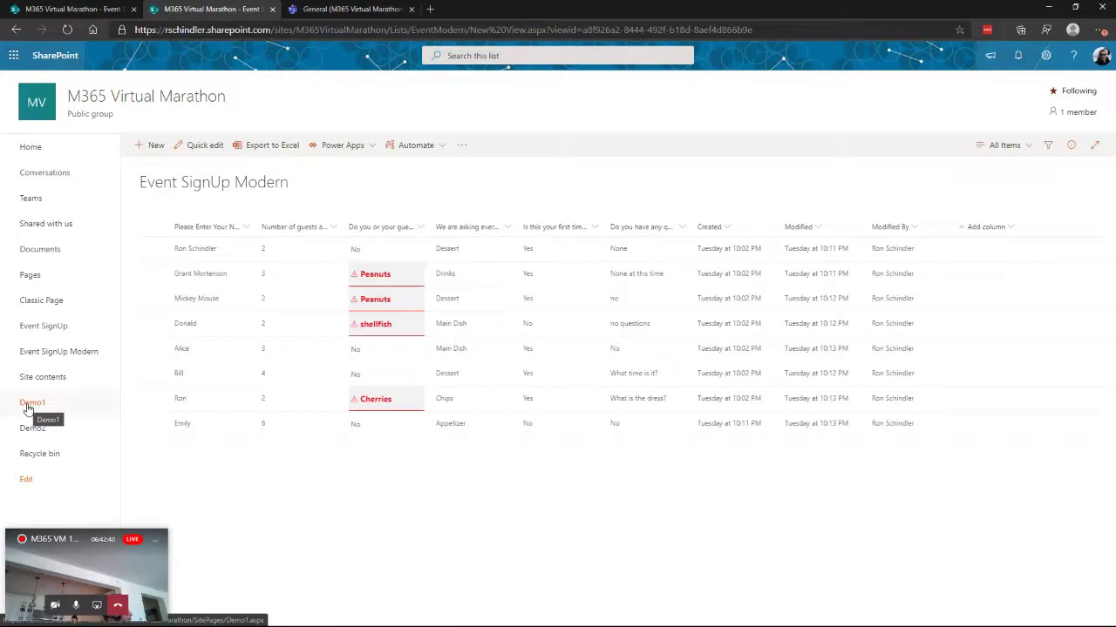
Step: Open the Demo1 page for editing and select the HTML code snippet web part
left_click(28, 406)
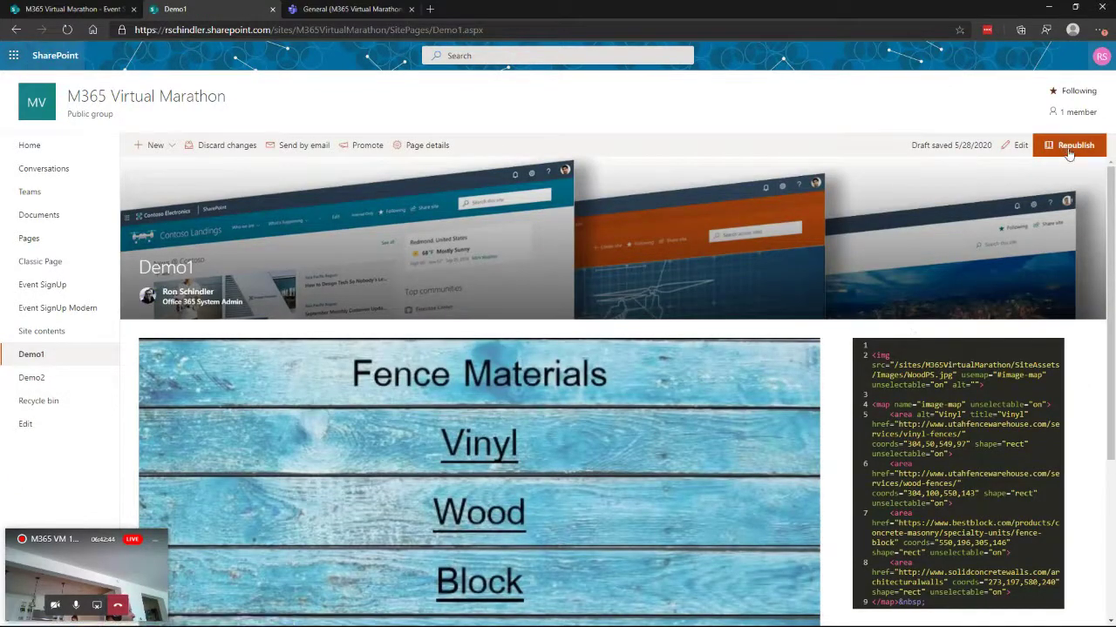
left_click(1018, 146)
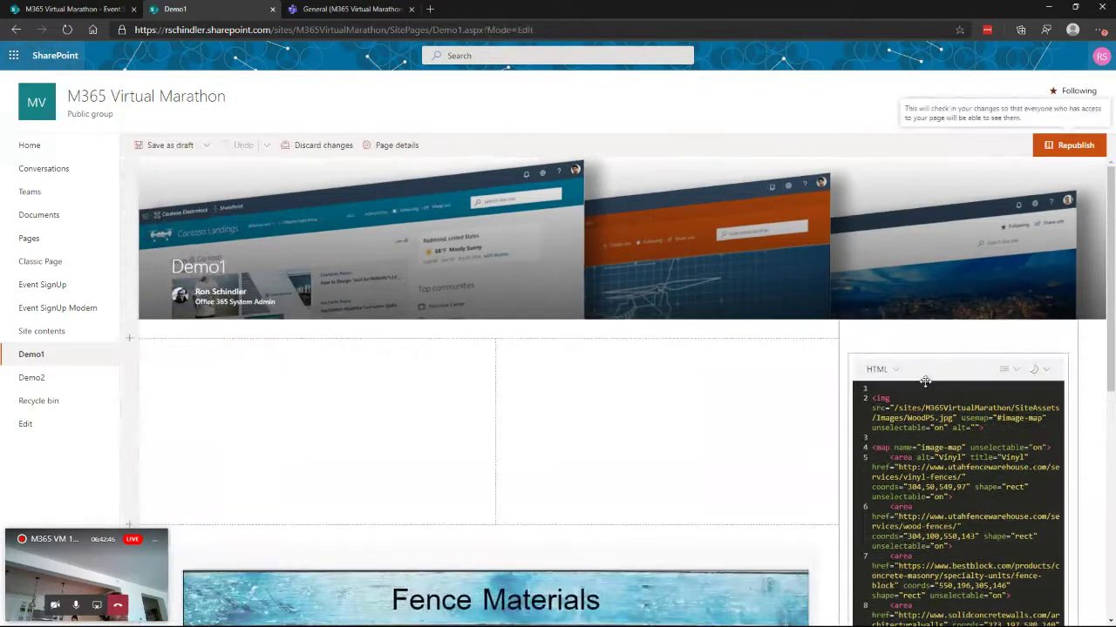
left_click(926, 370)
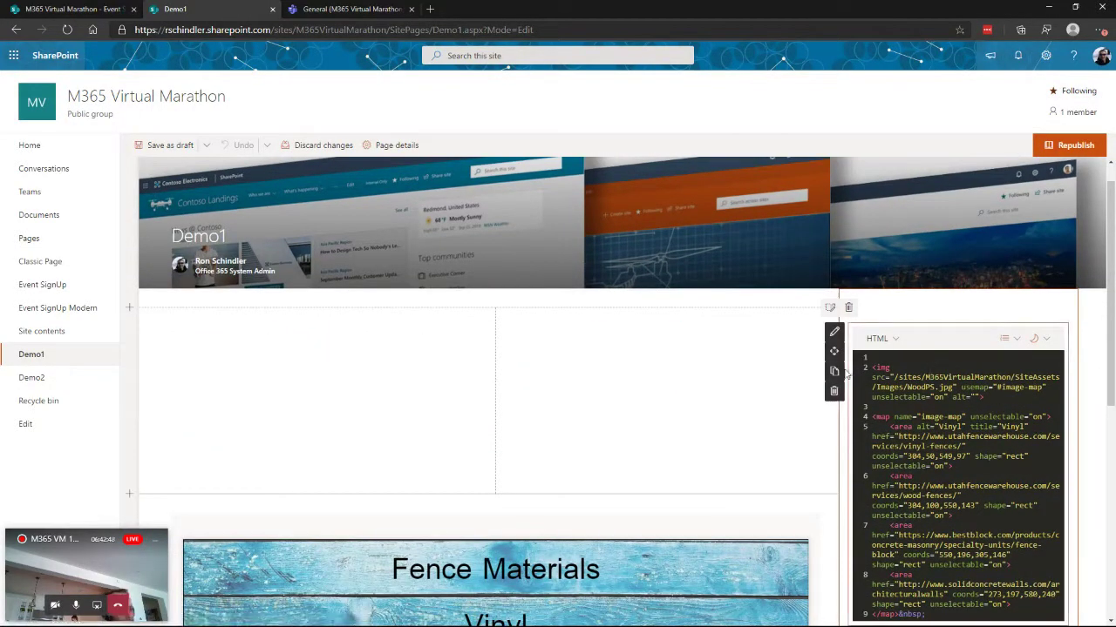
Step: Delete the HTML code snippet web part from the vertical section and remove the empty two-column section above the Fence Materials image
left_click(834, 392)
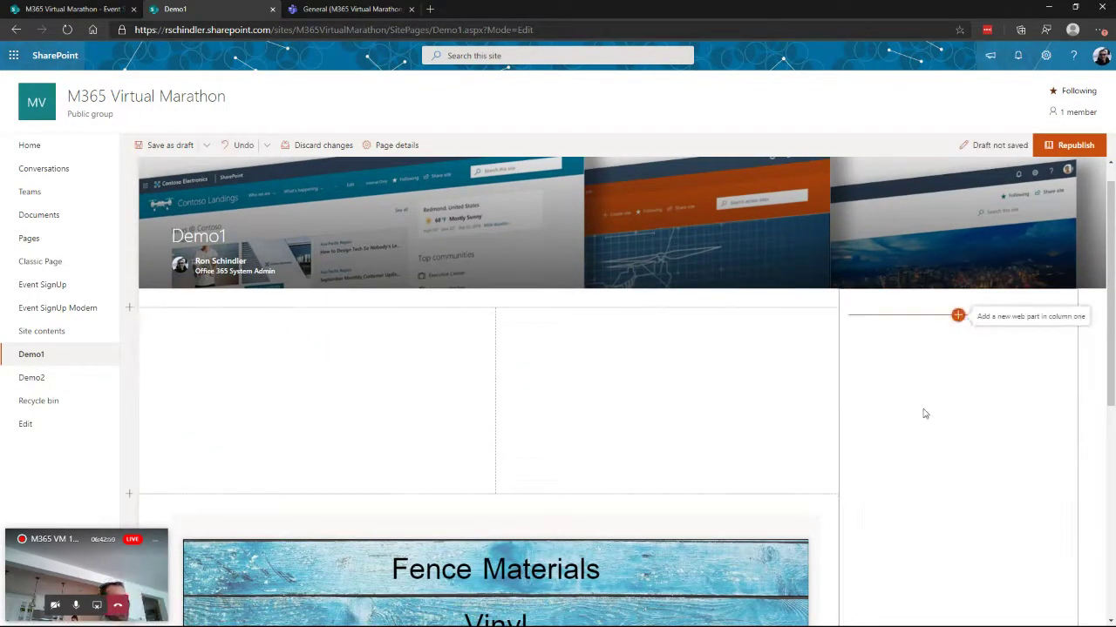
left_click(154, 338)
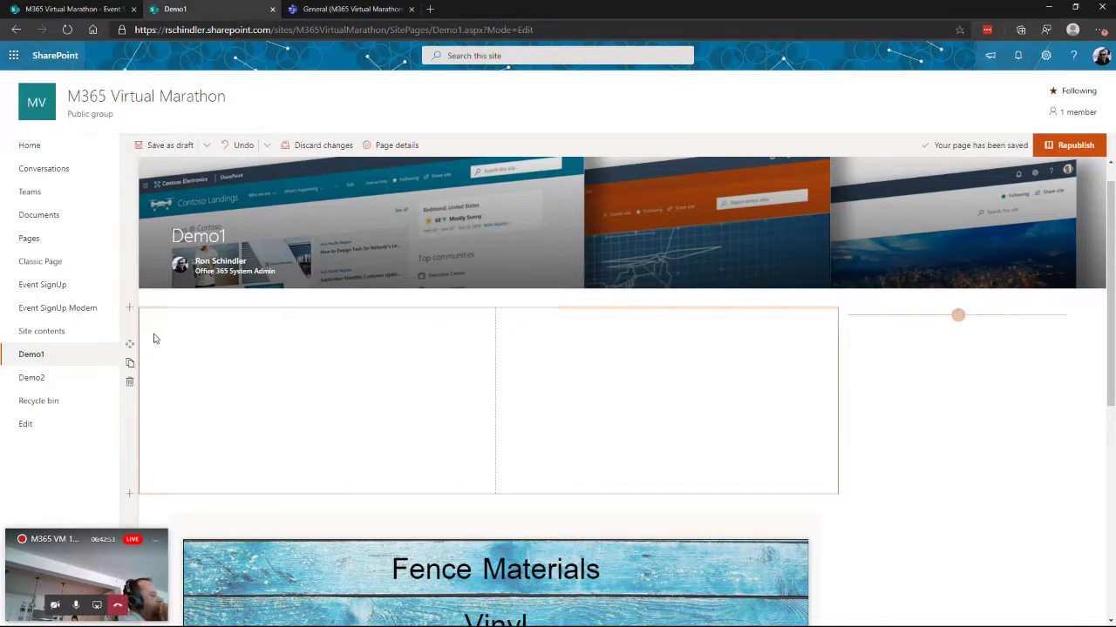
left_click(130, 385)
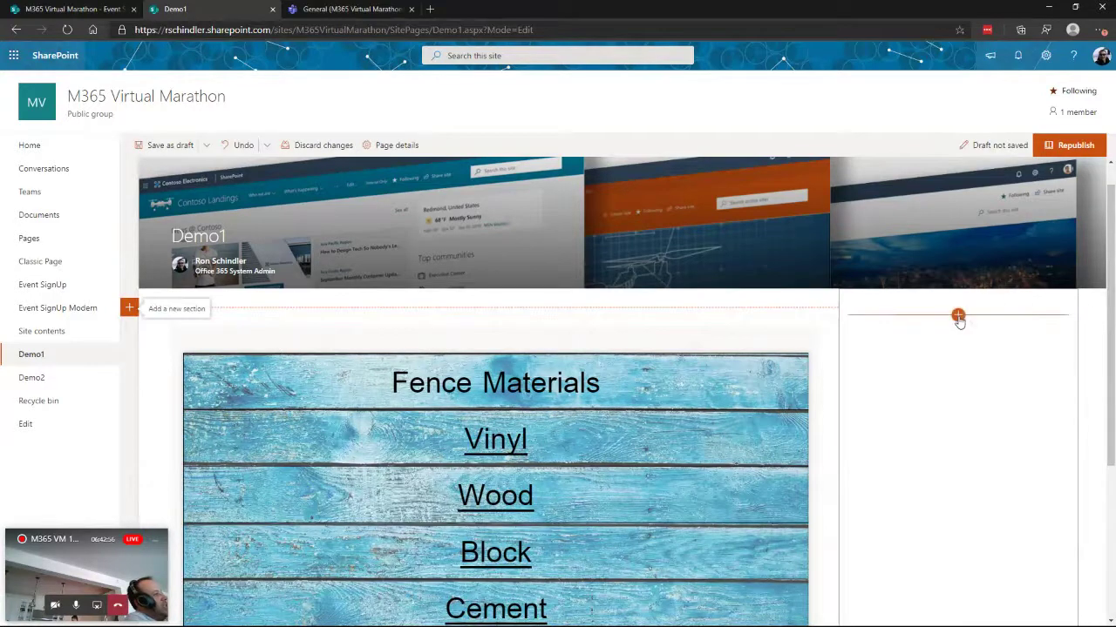
Step: Add a List web part to the empty vertical section and have it show the Event SignUp Modern list
left_click(958, 316)
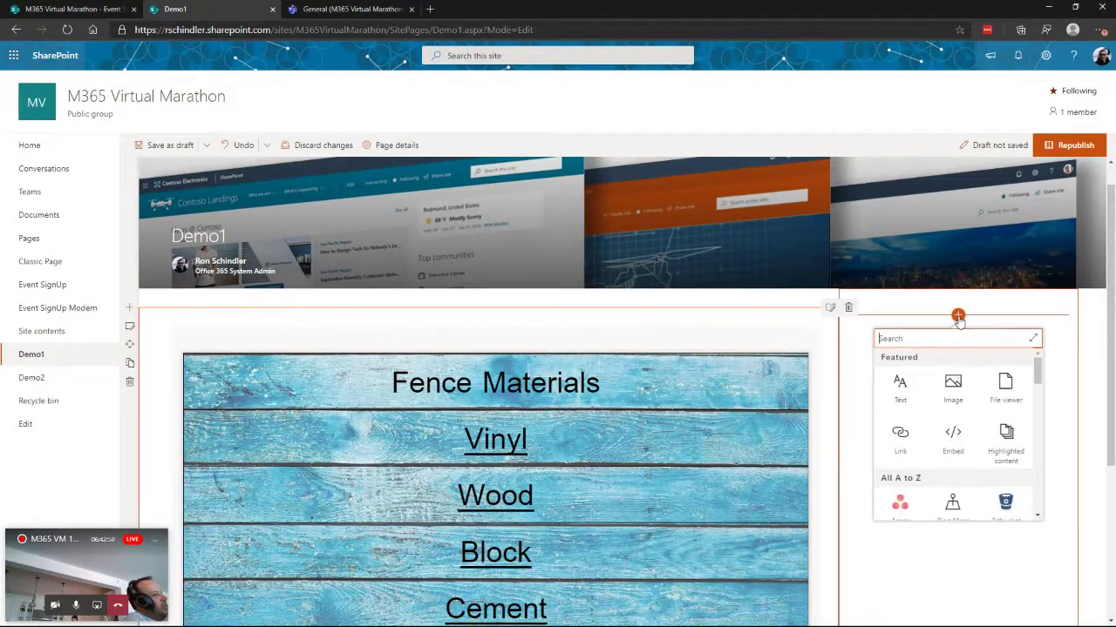
scroll(1002, 426, "down", 3)
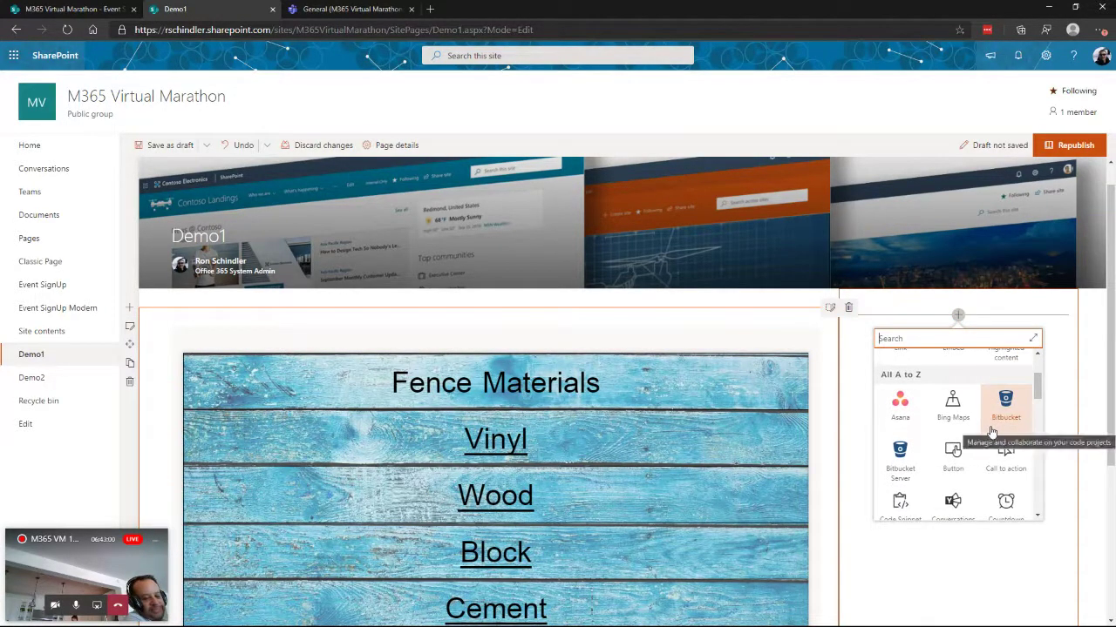
scroll(963, 436, "down", 1)
scroll(965, 433, "up", 1)
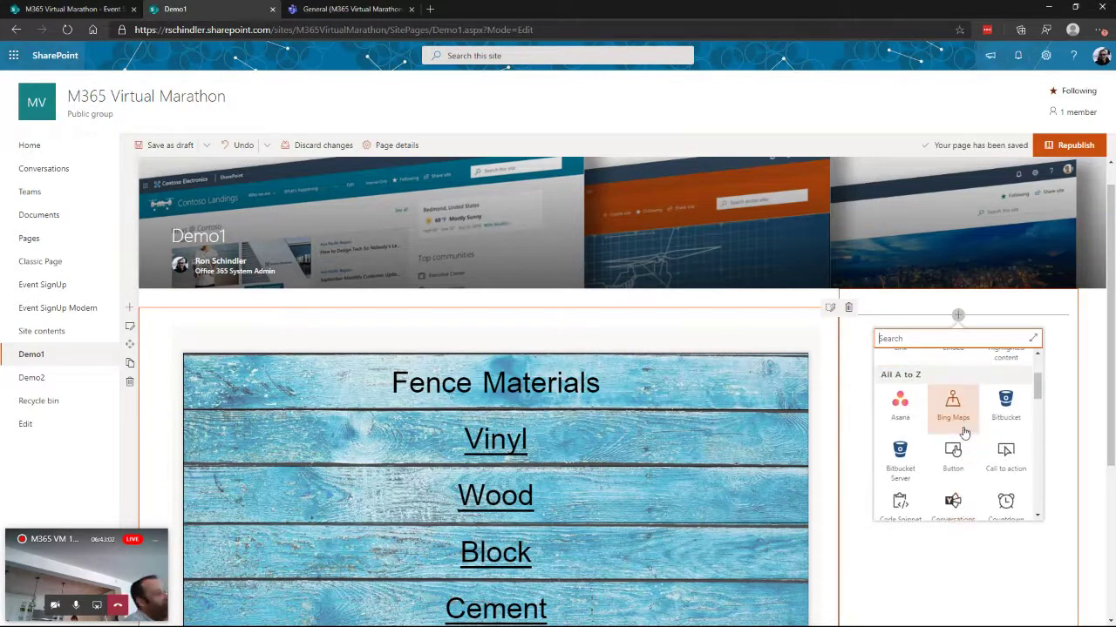
scroll(965, 433, "up", 2)
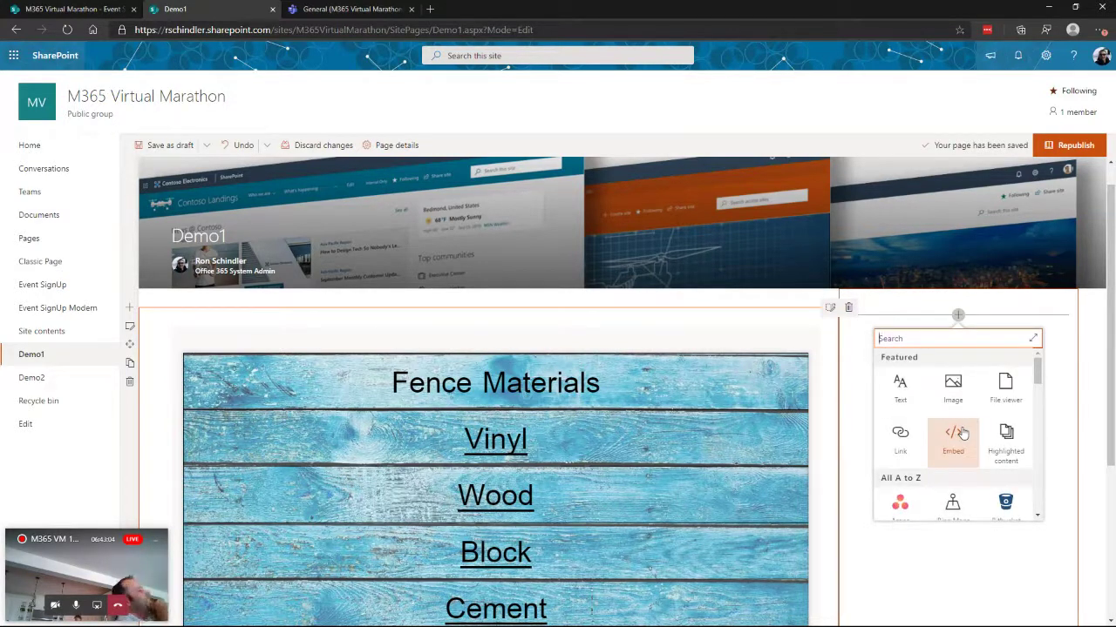
type("List")
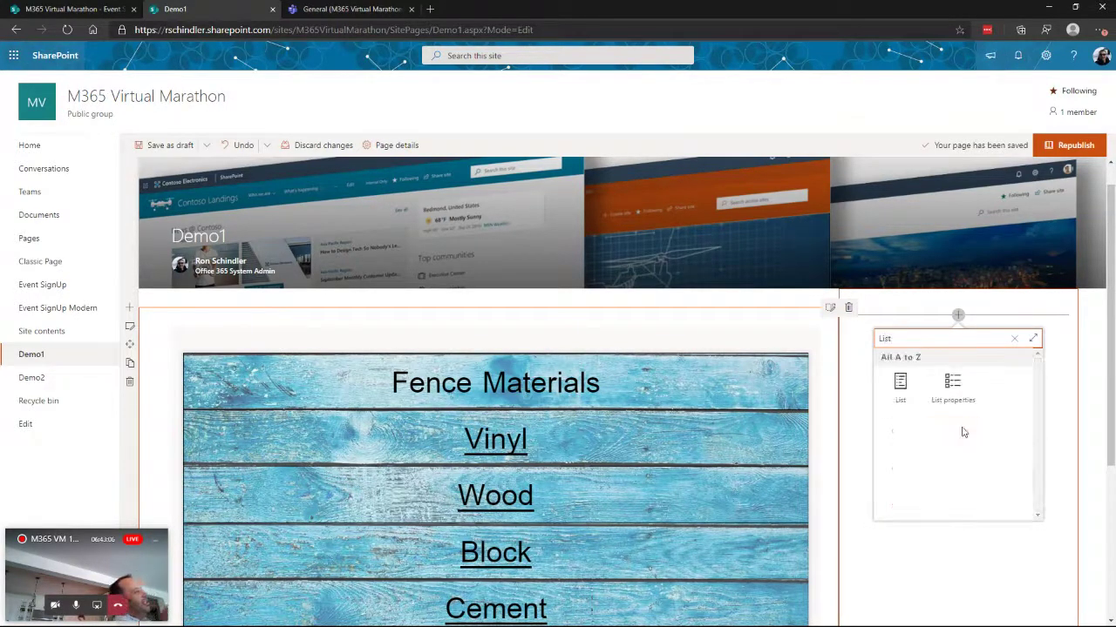
left_click(903, 389)
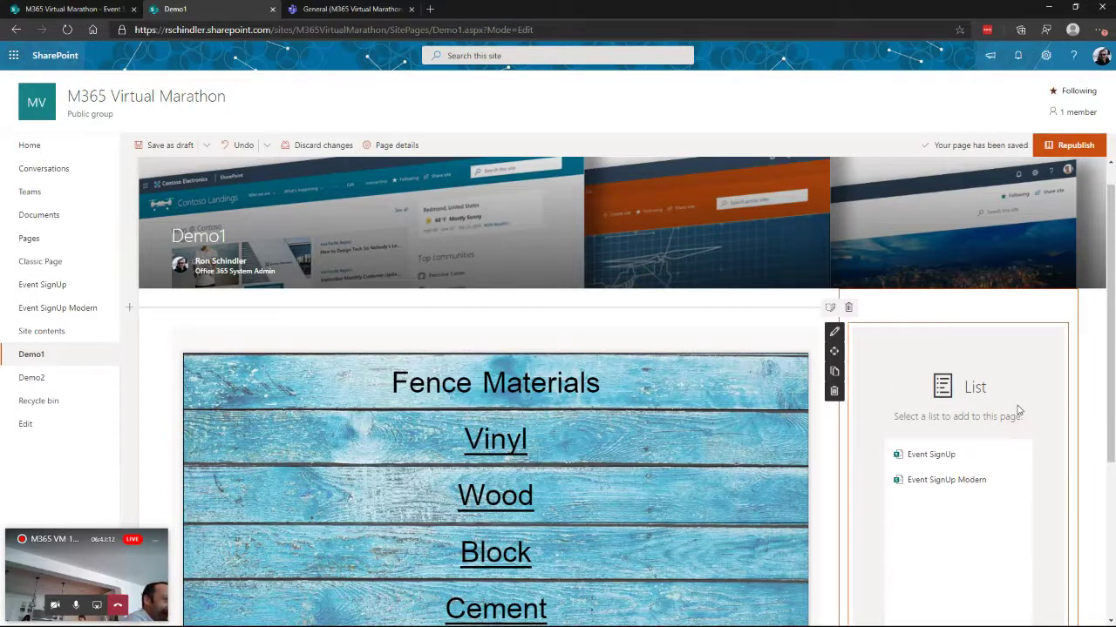
scroll(1018, 411, "down", 1)
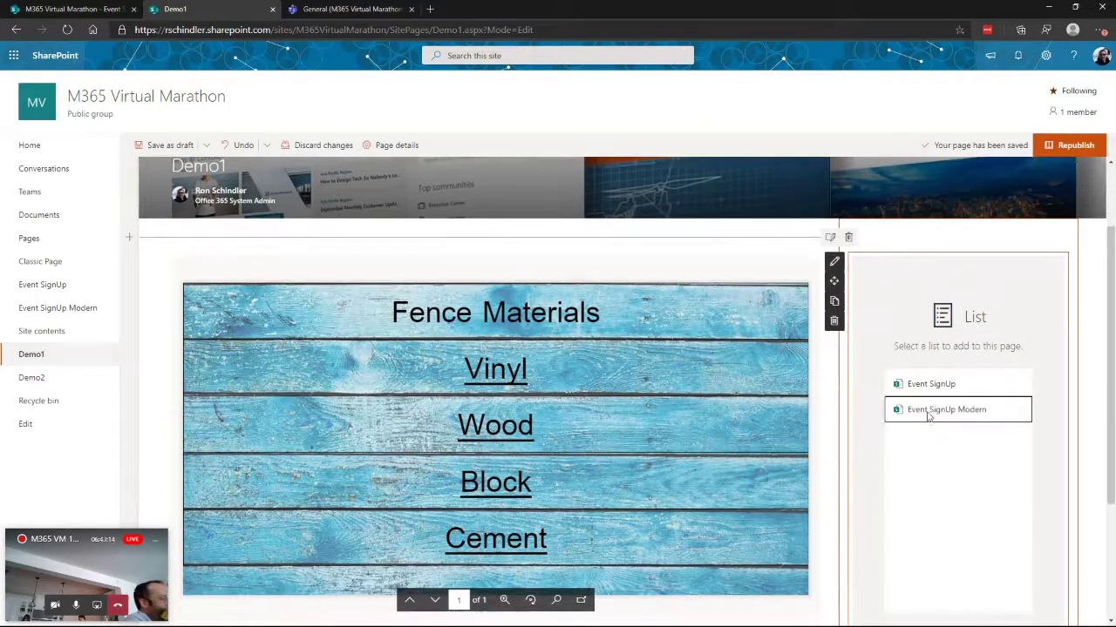
left_click(929, 416)
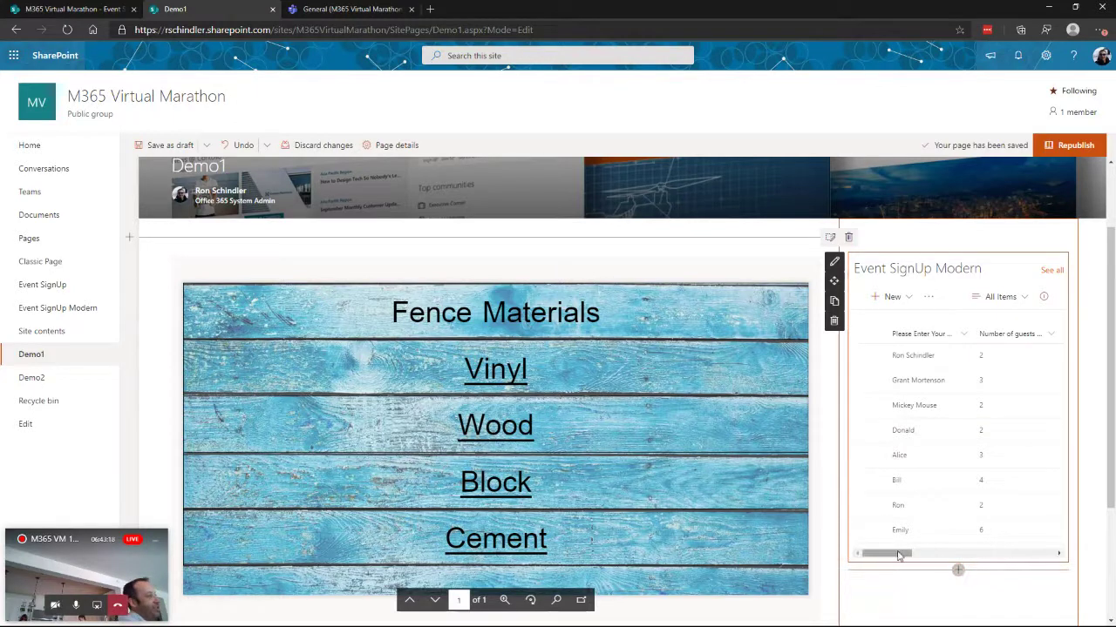
Step: Preview the Allergies view in the Event SignUp Modern web part, and switch it to the Dessert view
left_click_drag(898, 556, 872, 566)
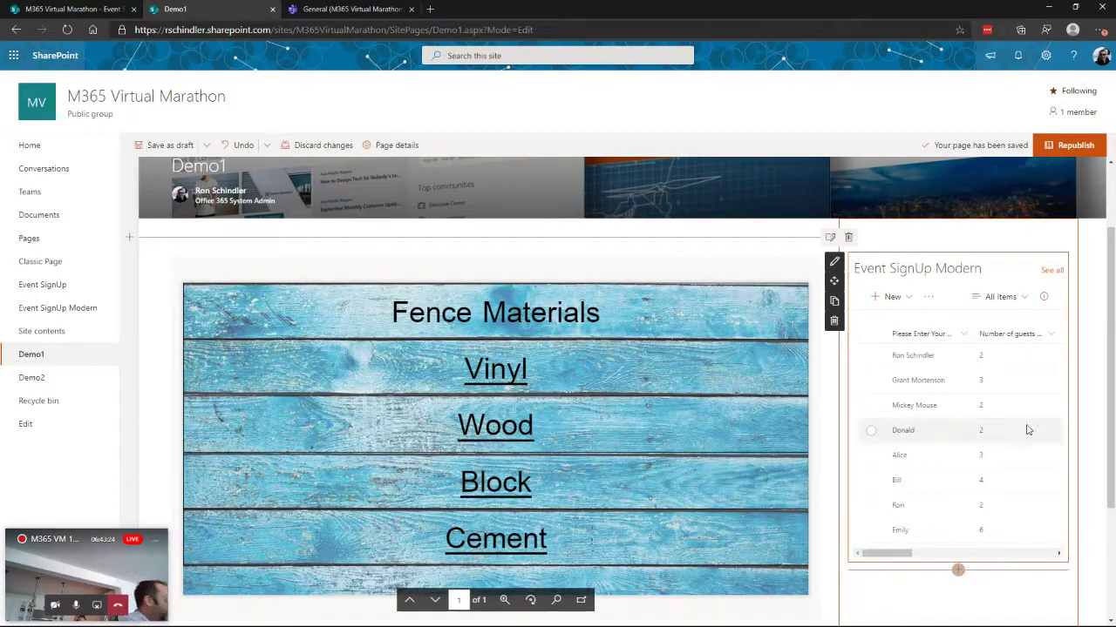
left_click(1025, 299)
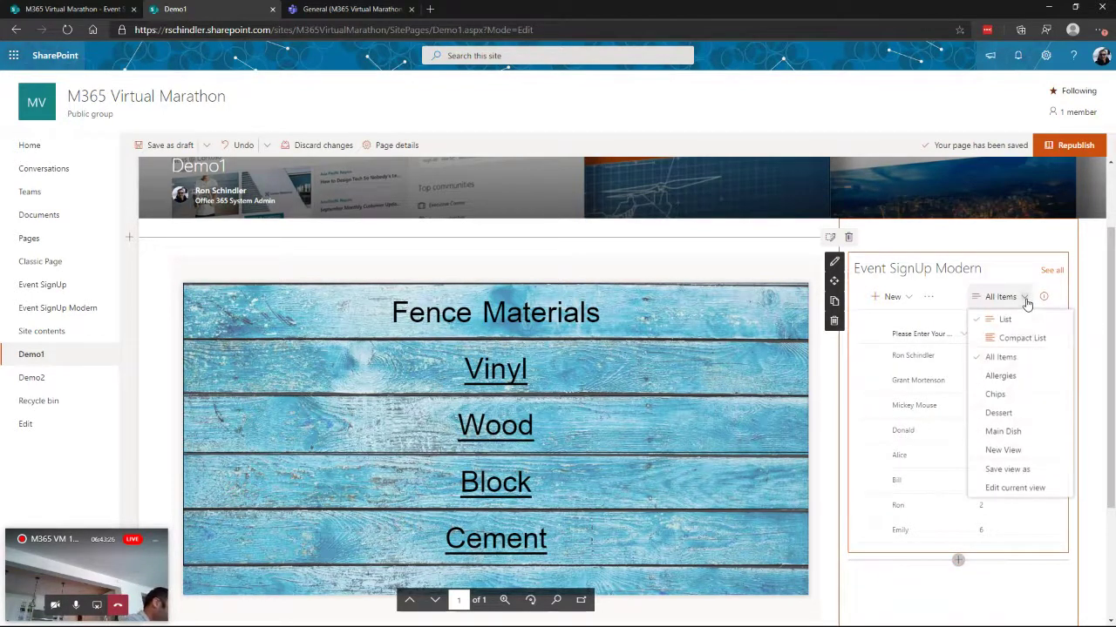
left_click(993, 376)
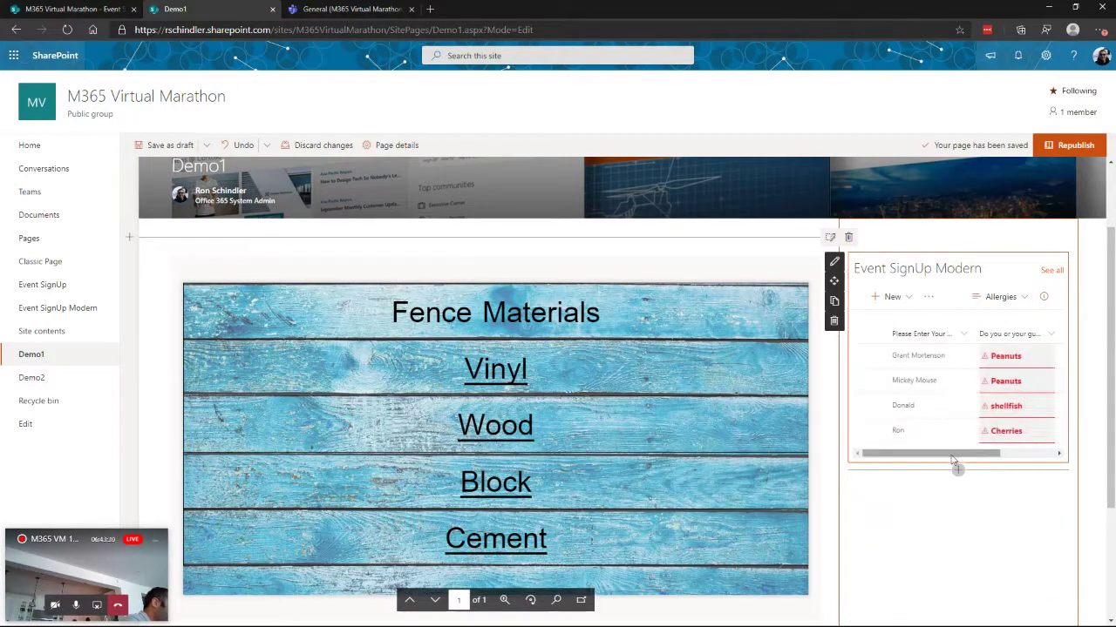
left_click_drag(953, 454, 927, 466)
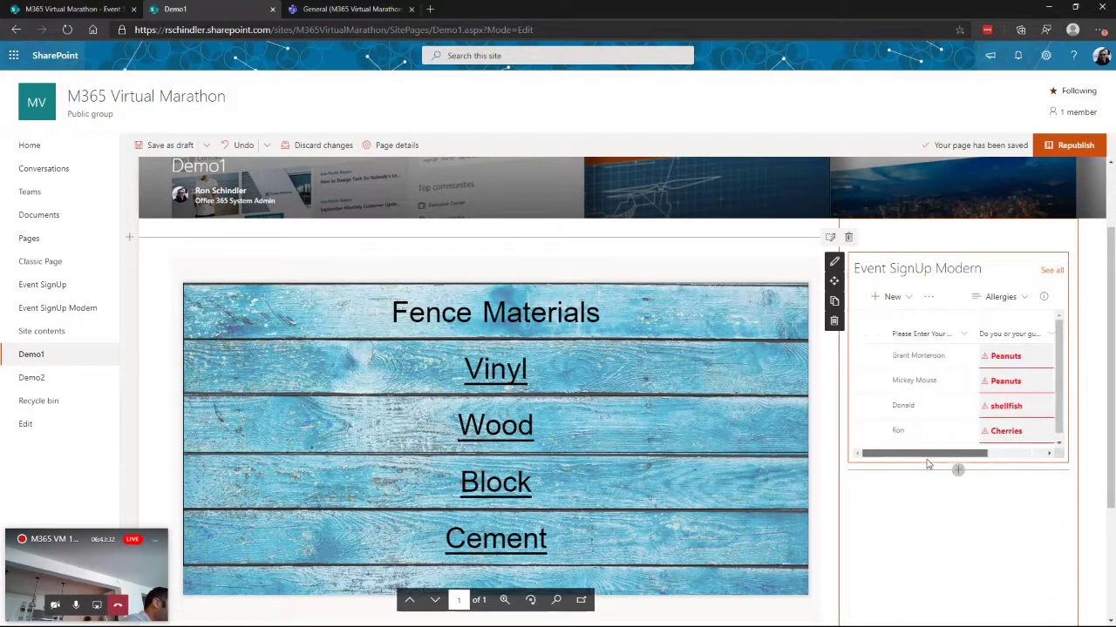
left_click(1026, 300)
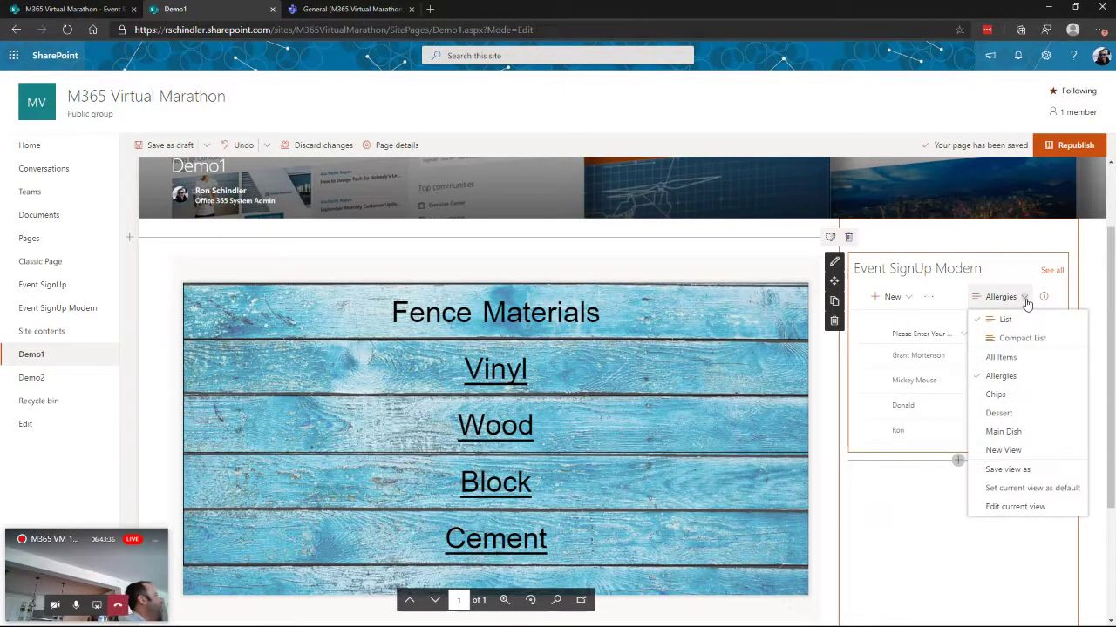
left_click(999, 413)
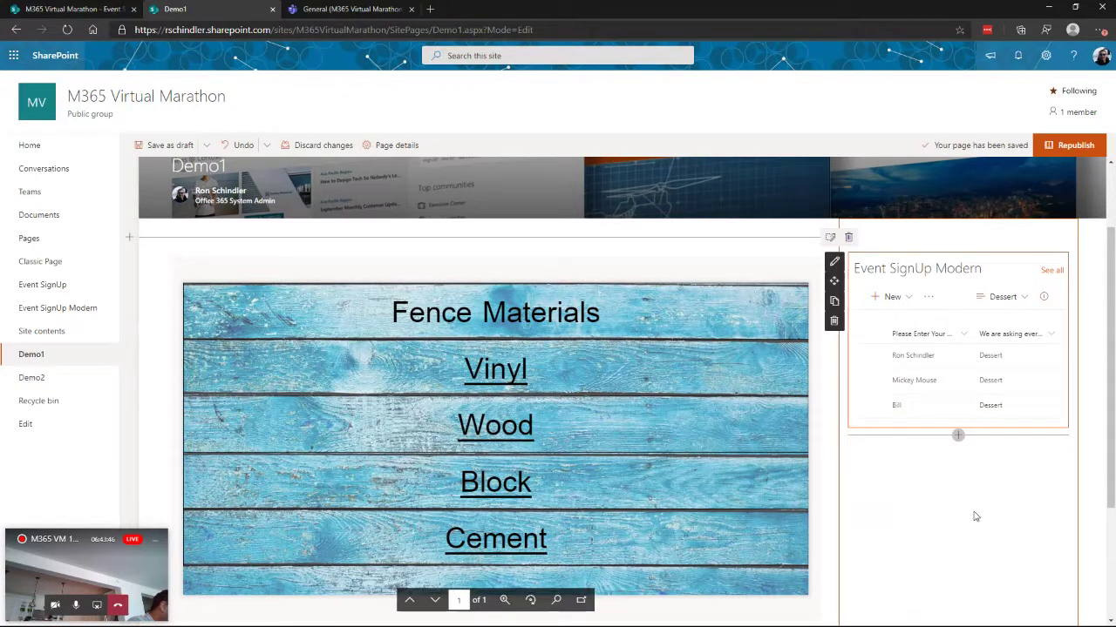
Step: Add a second List web part below the first, showing the Event SignUp Modern list in its Main Dish view
left_click(958, 436)
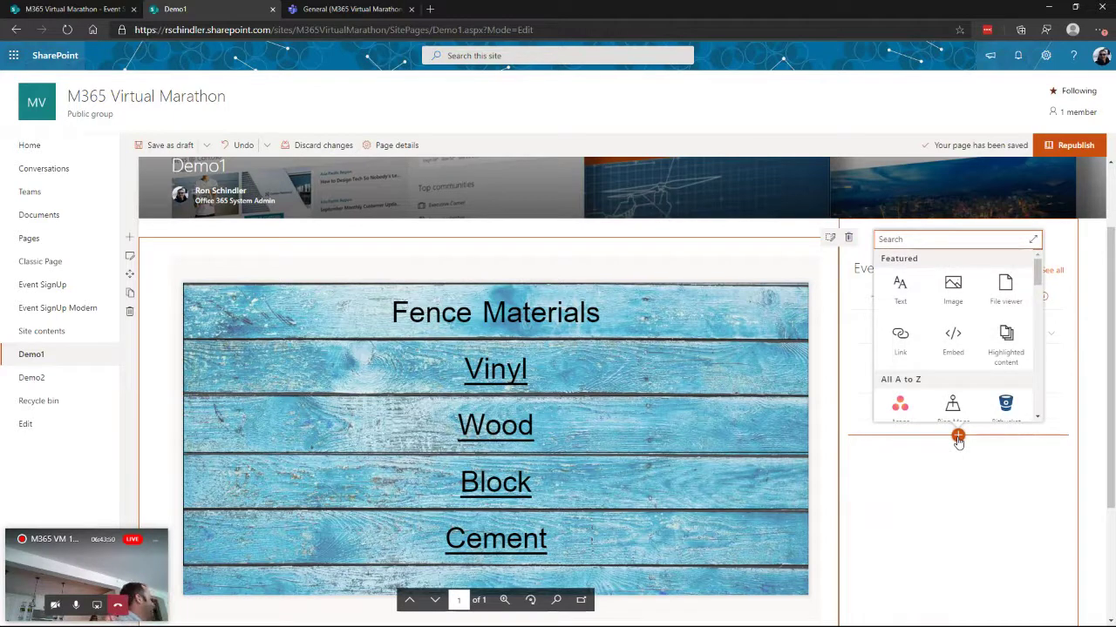
type("list")
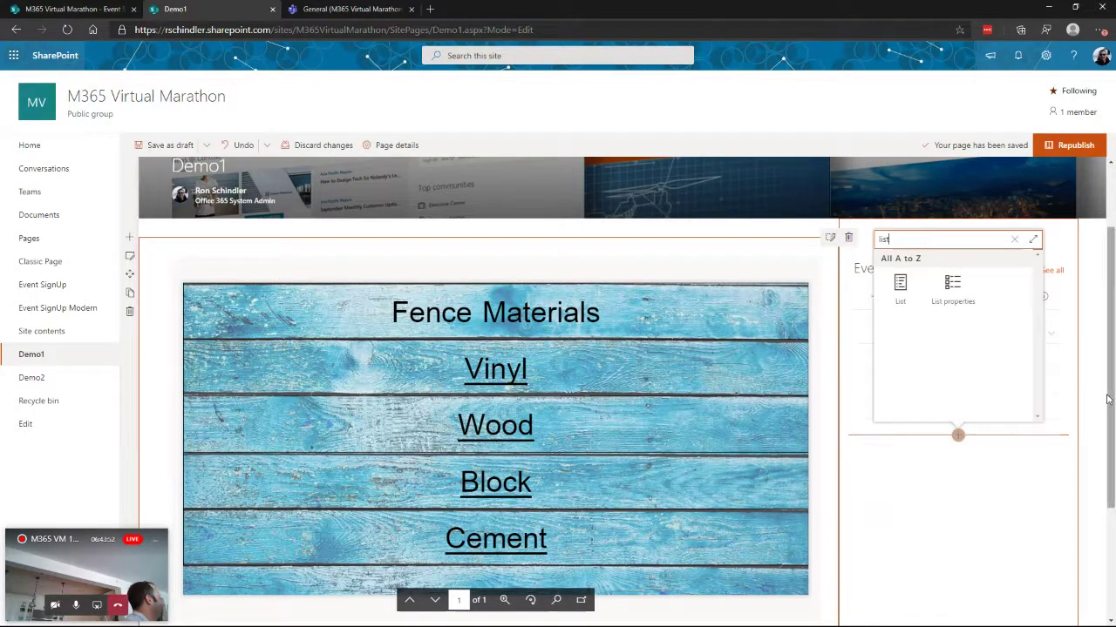
left_click(899, 288)
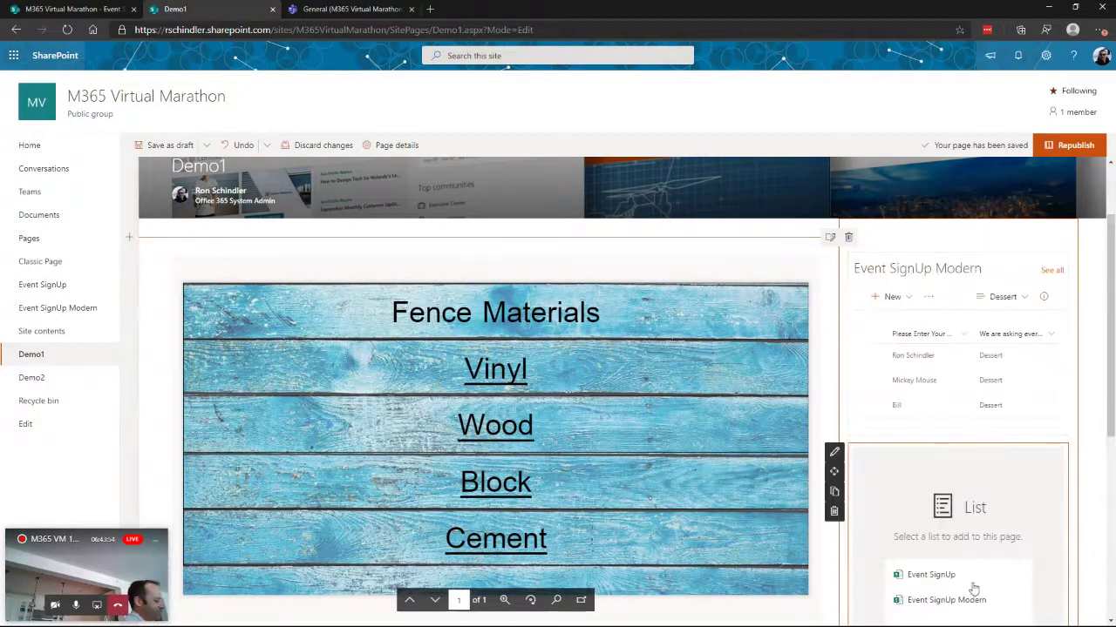
left_click(947, 600)
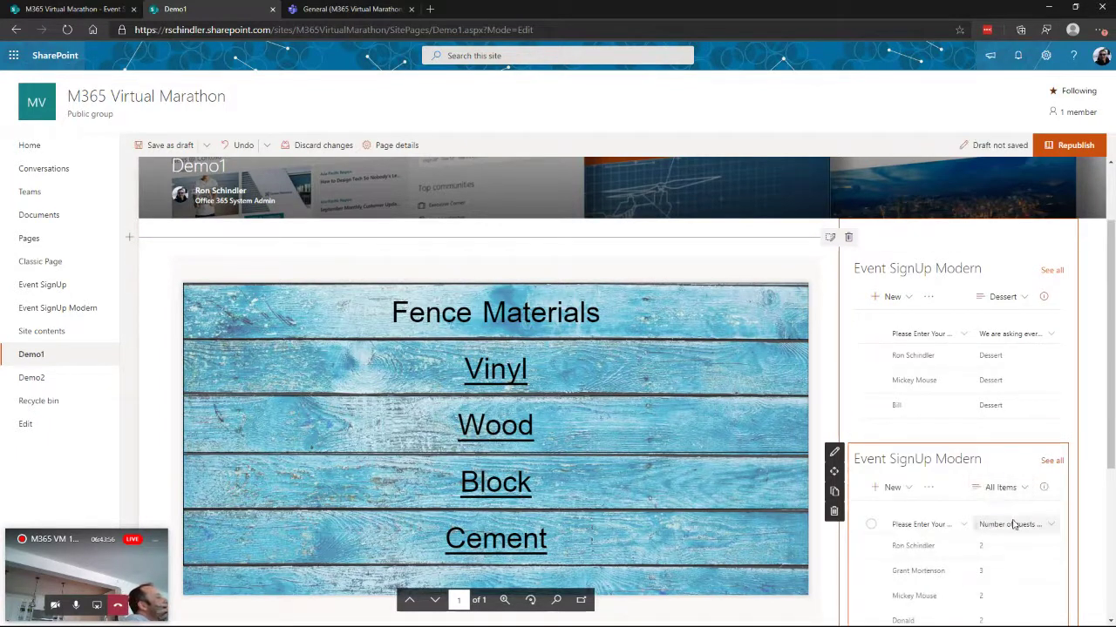
left_click(1024, 490)
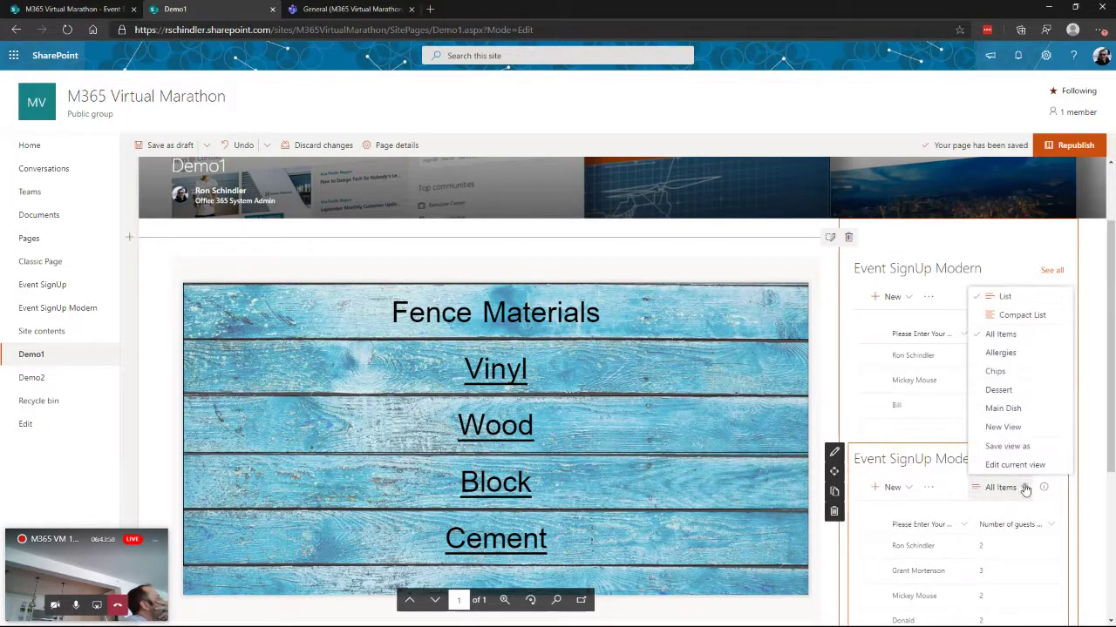
left_click(1002, 408)
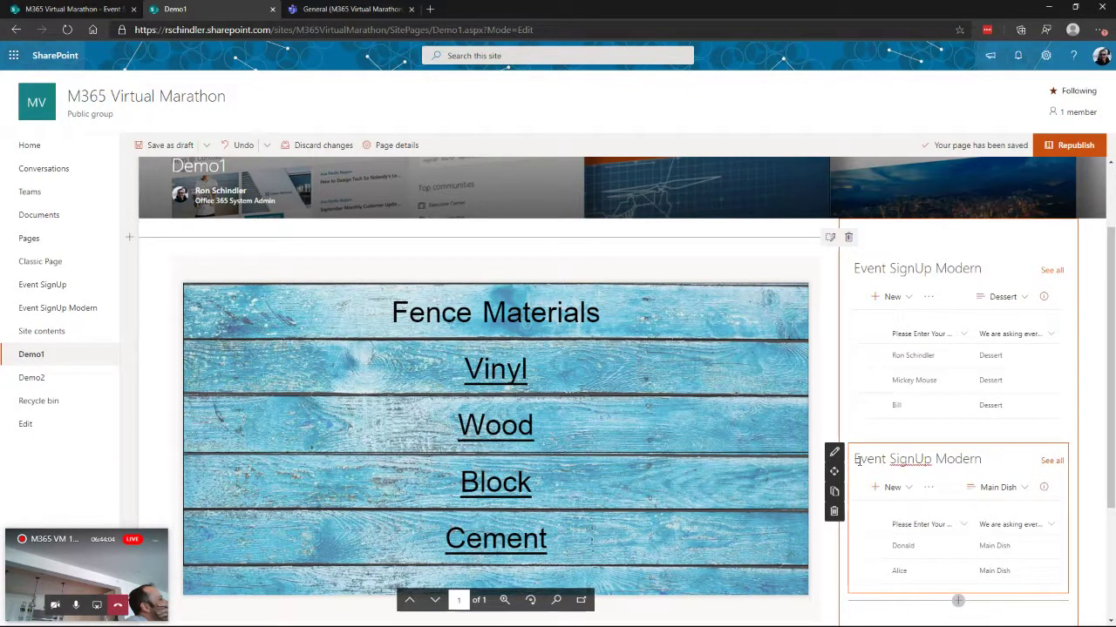
Step: Replace the title of the second list web part with "Main Dish"
left_click_drag(858, 462, 1004, 464)
key("BackSpace")
key("BackSpace")
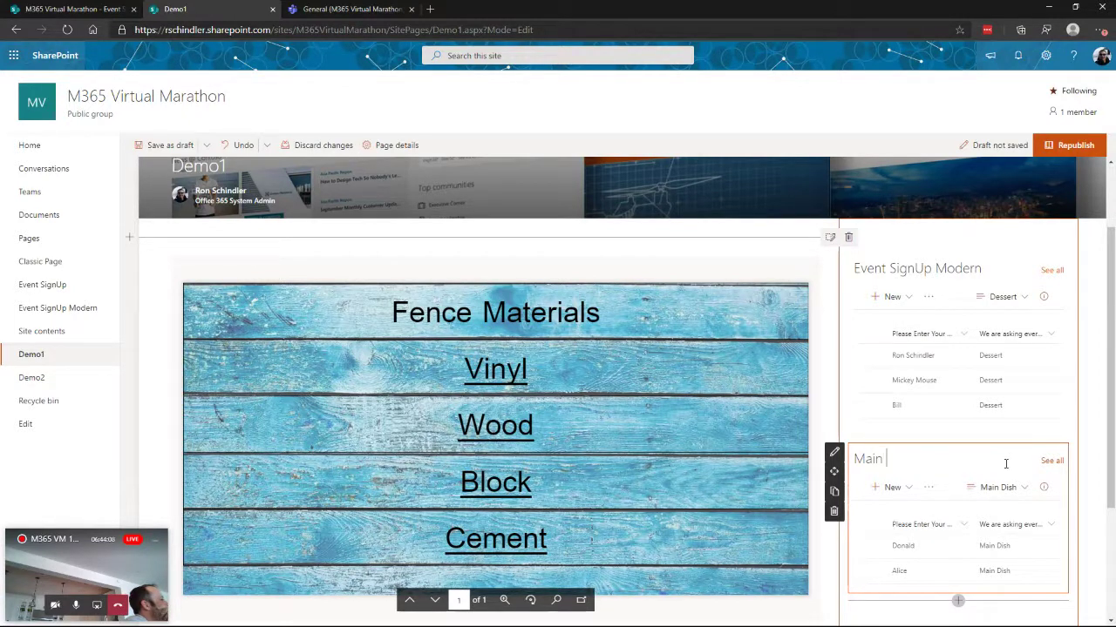
type("Main Dish")
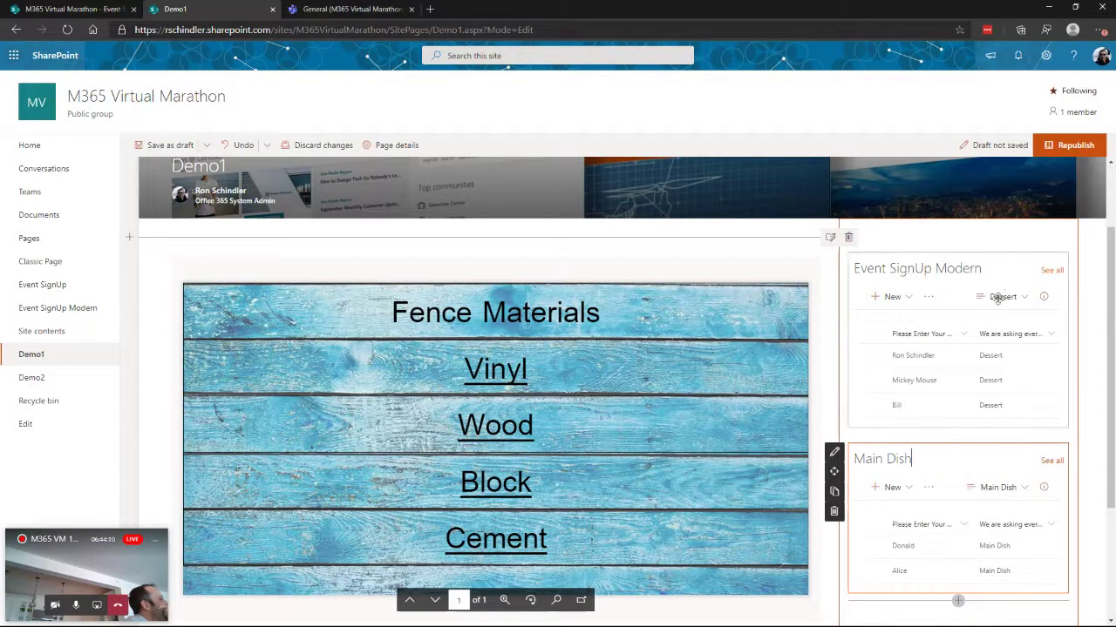
Step: Replace the title of the first list web part with "Dessert"
left_click(1000, 269)
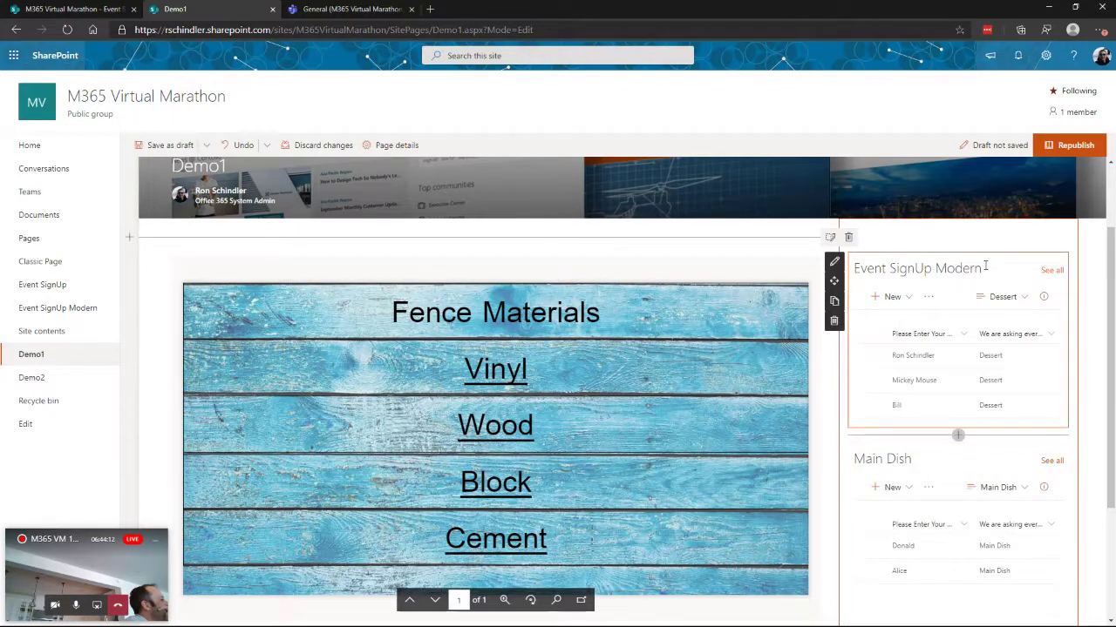
left_click(985, 268)
key("BackSpace")
key("BackSpace")
key("BackSpace")
key("BackSpace")
key("BackSpace")
key("BackSpace")
key("BackSpace")
key("BackSpace")
key("BackSpace")
key("BackSpace")
key("BackSpace")
key("BackSpace")
key("BackSpace")
key("BackSpace")
key("BackSpace")
key("BackSpace")
key("BackSpace")
key("BackSpace")
key("BackSpace")
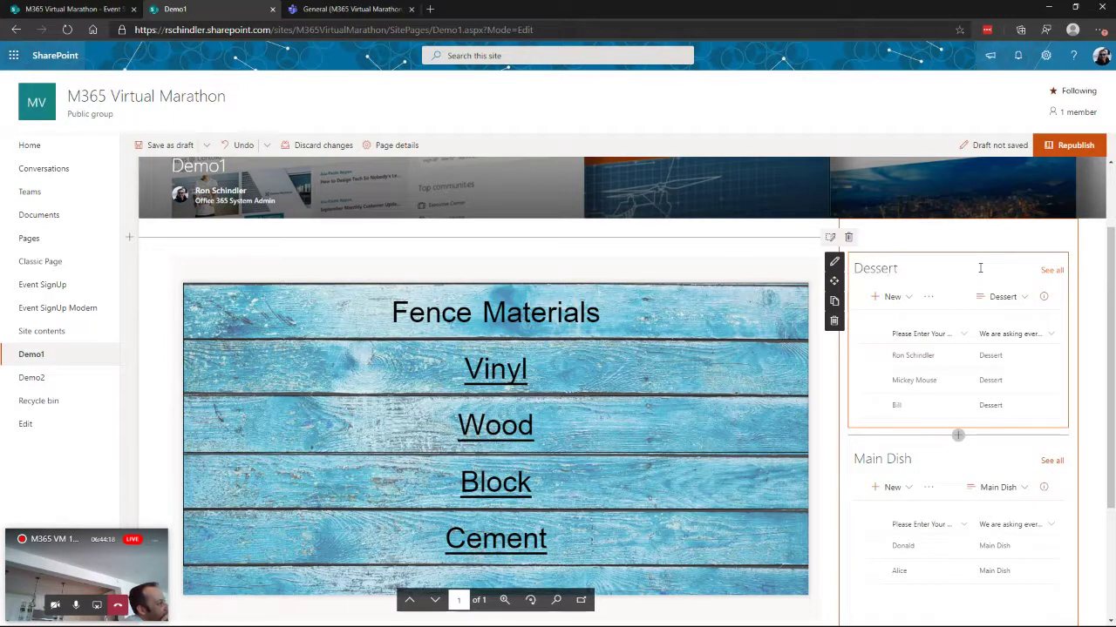
Step: Close the web part picker without adding anything and republish the Demo1 page
left_click(935, 246)
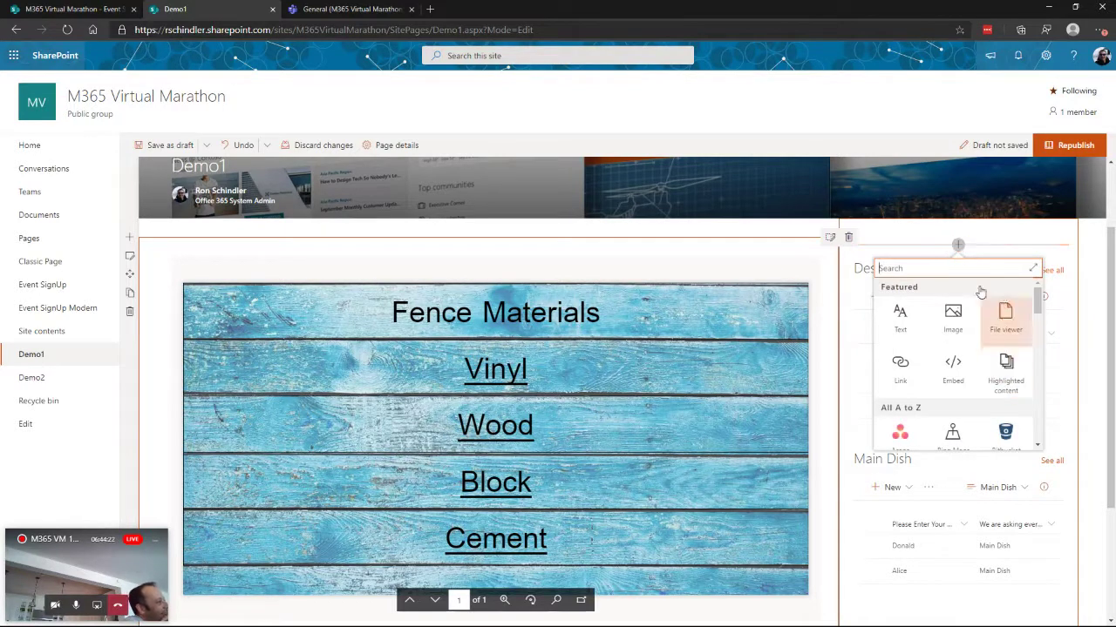
left_click(920, 233)
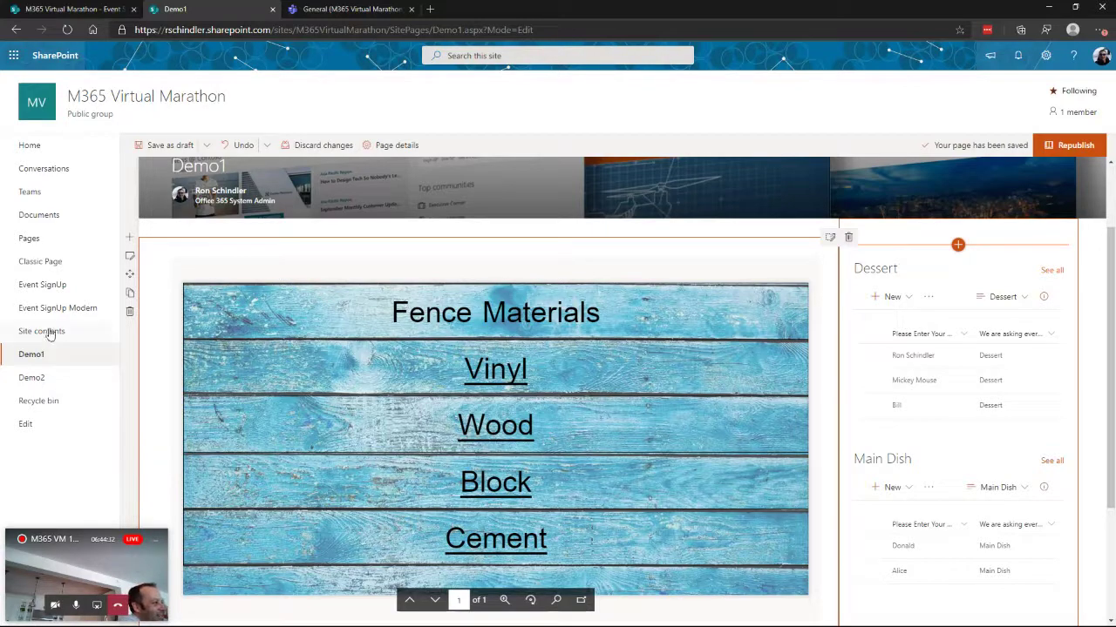
left_click(1068, 145)
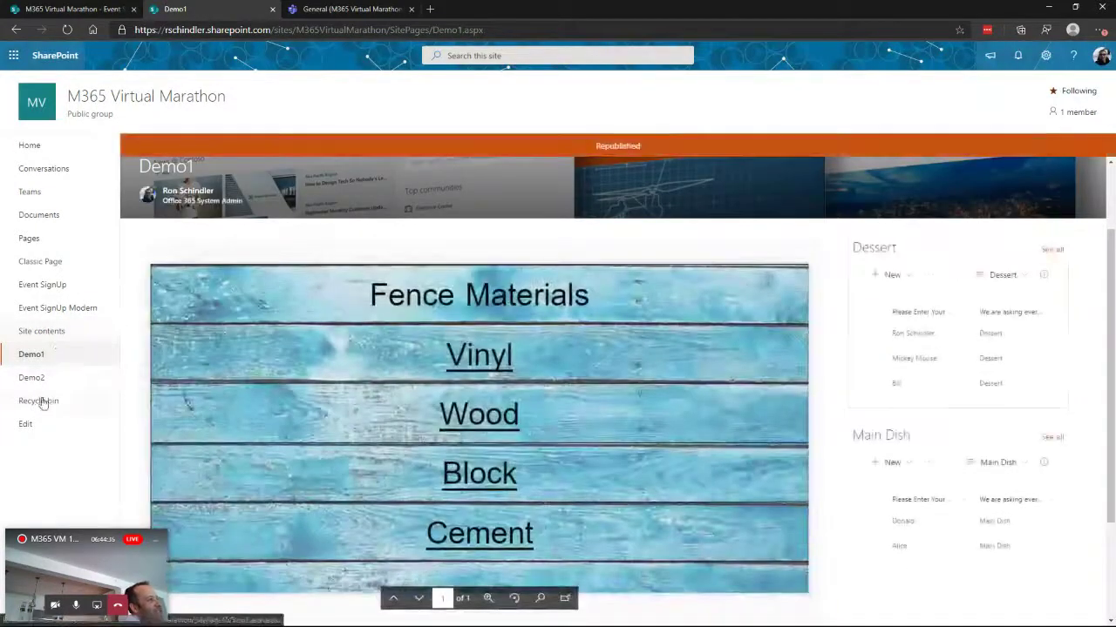
Step: Open the Event SignUp Modern list and enable choice-option formatting with editable styles for the column asking what dish people can bring
left_click(35, 311)
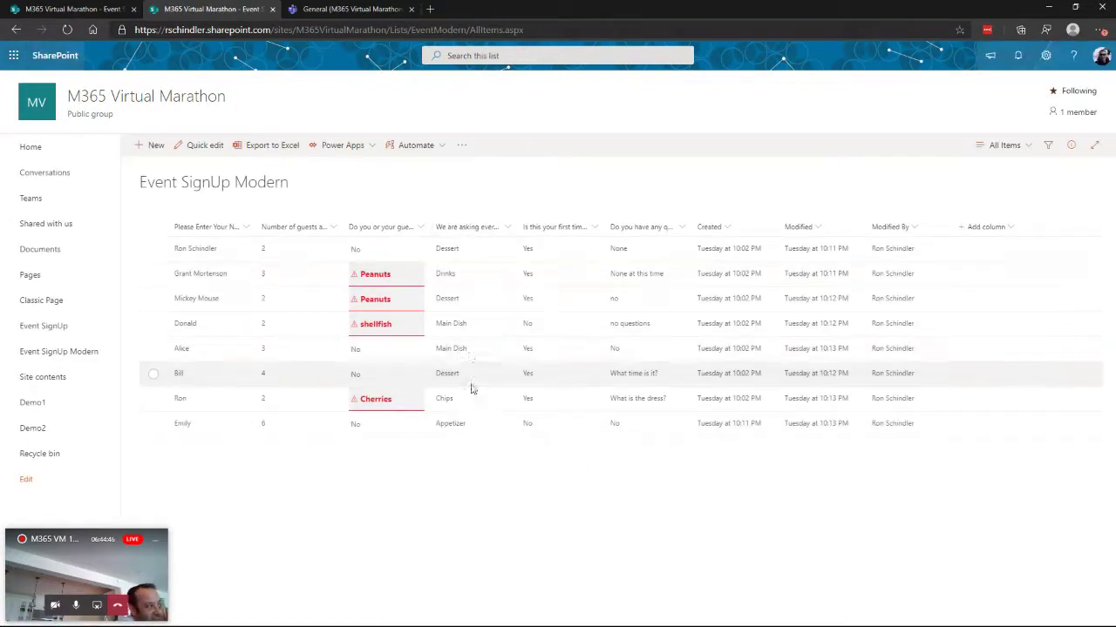
left_click(508, 228)
mouse_move(576, 321)
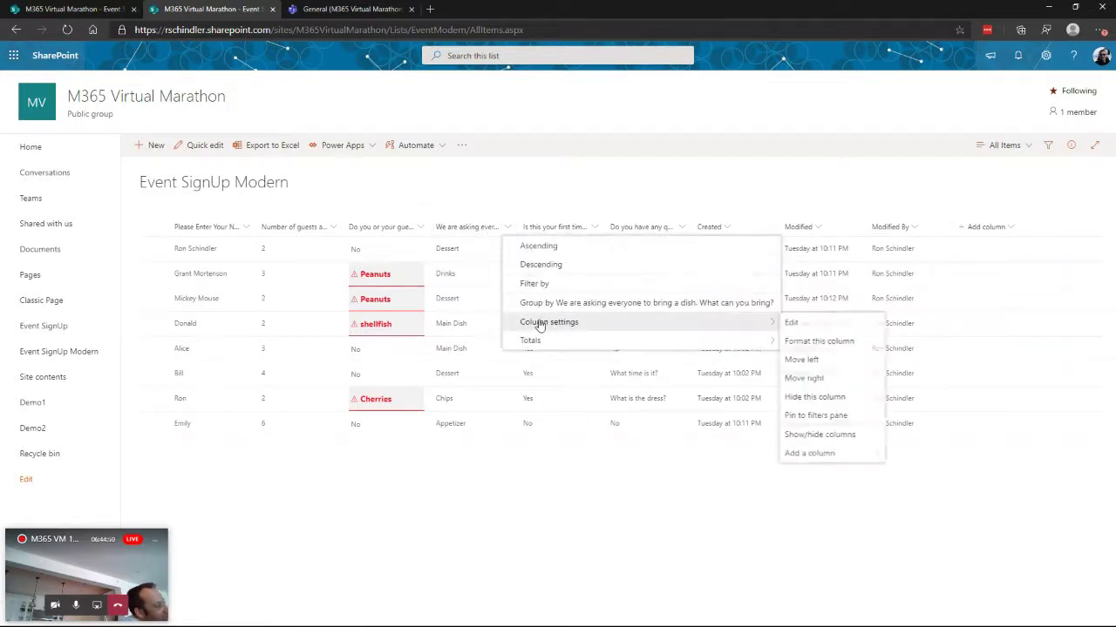
left_click(822, 342)
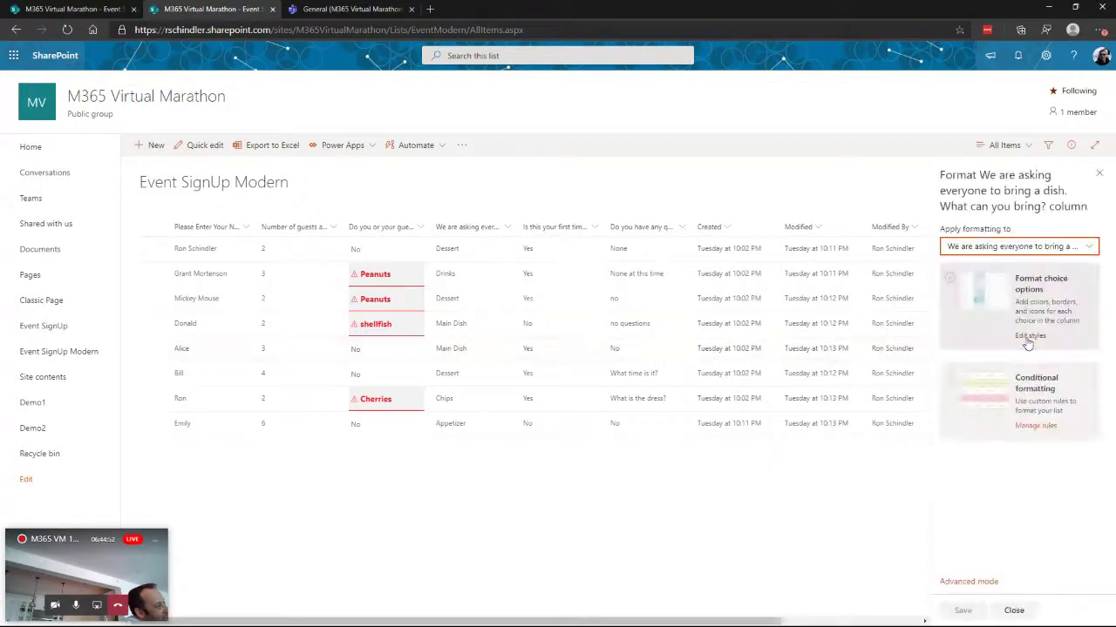
left_click(953, 281)
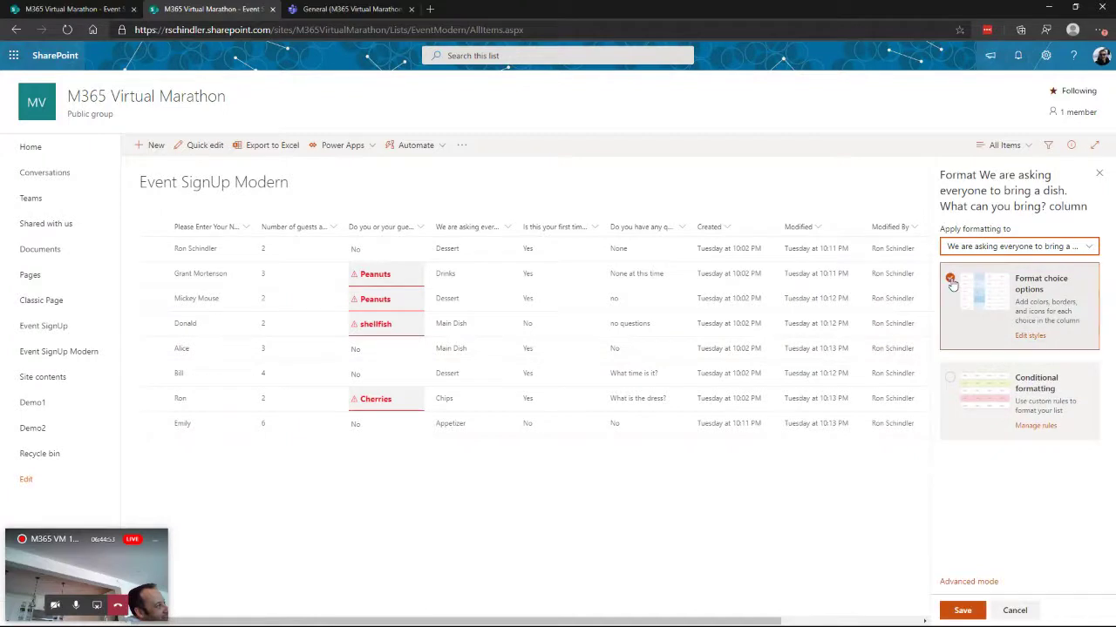
left_click(1030, 337)
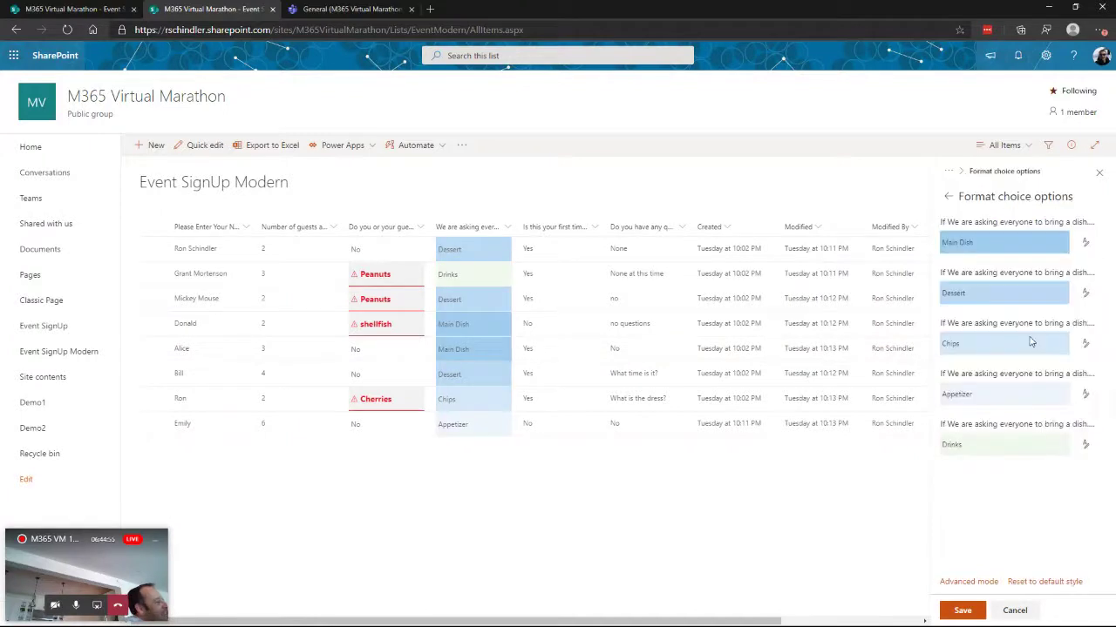
Step: Set the choice fill colors to light yellow for Main Dish, gray for Chips and light pink for Appetizer
left_click(1085, 244)
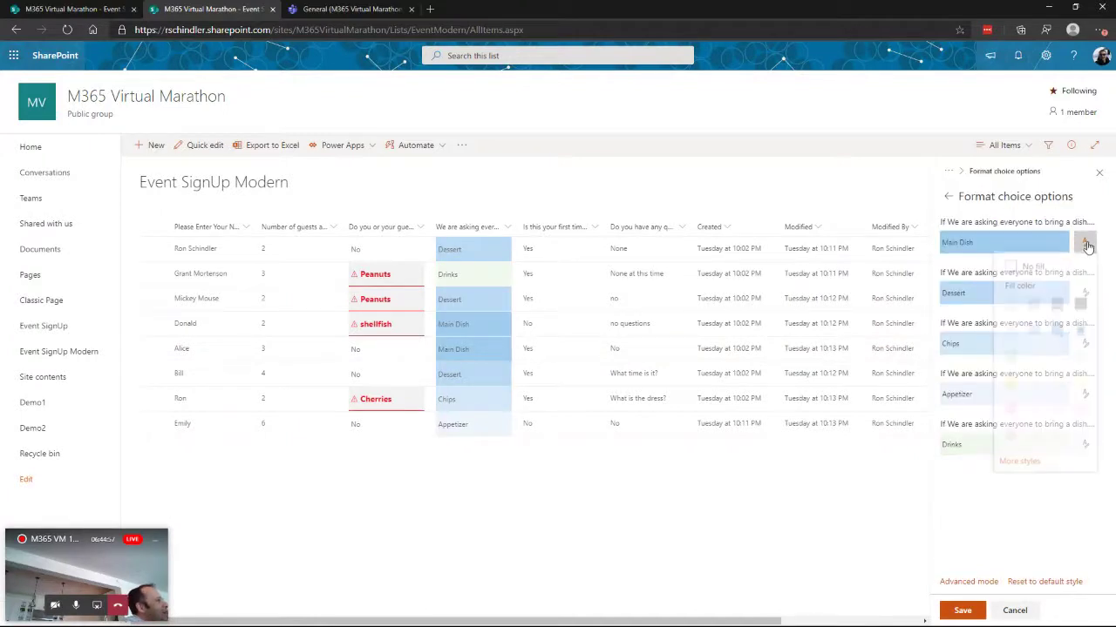
left_click(1012, 387)
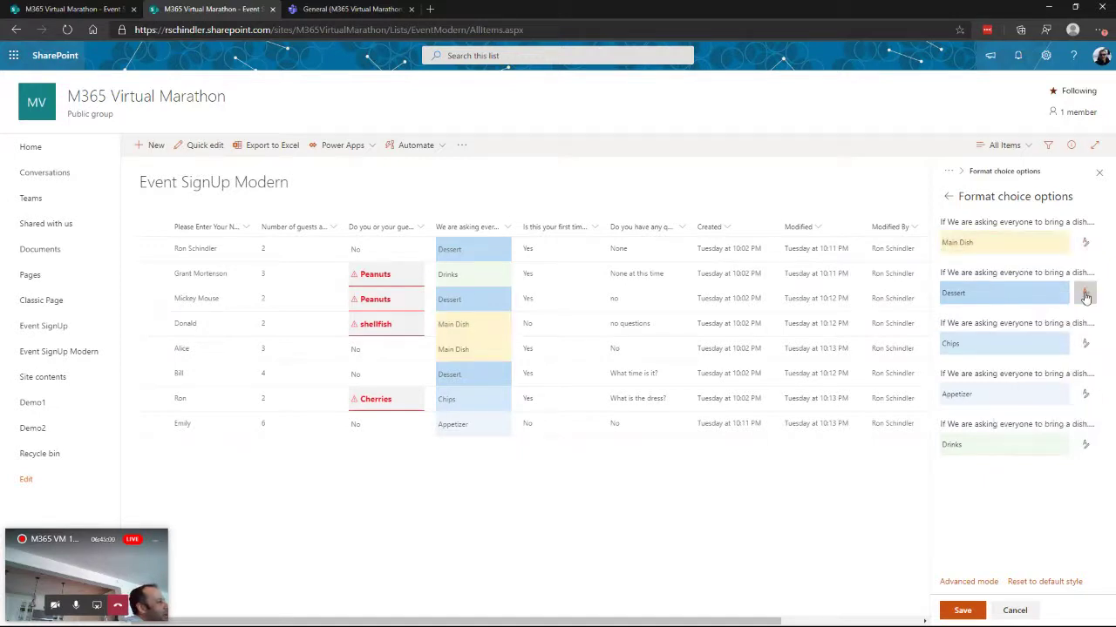
left_click(1086, 345)
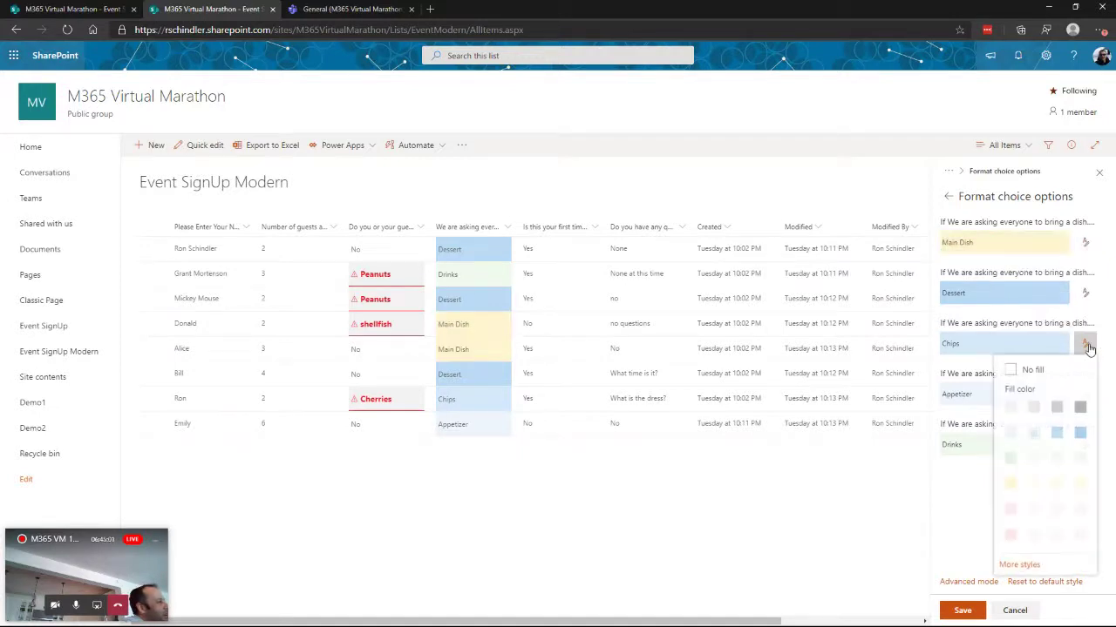
left_click(1056, 407)
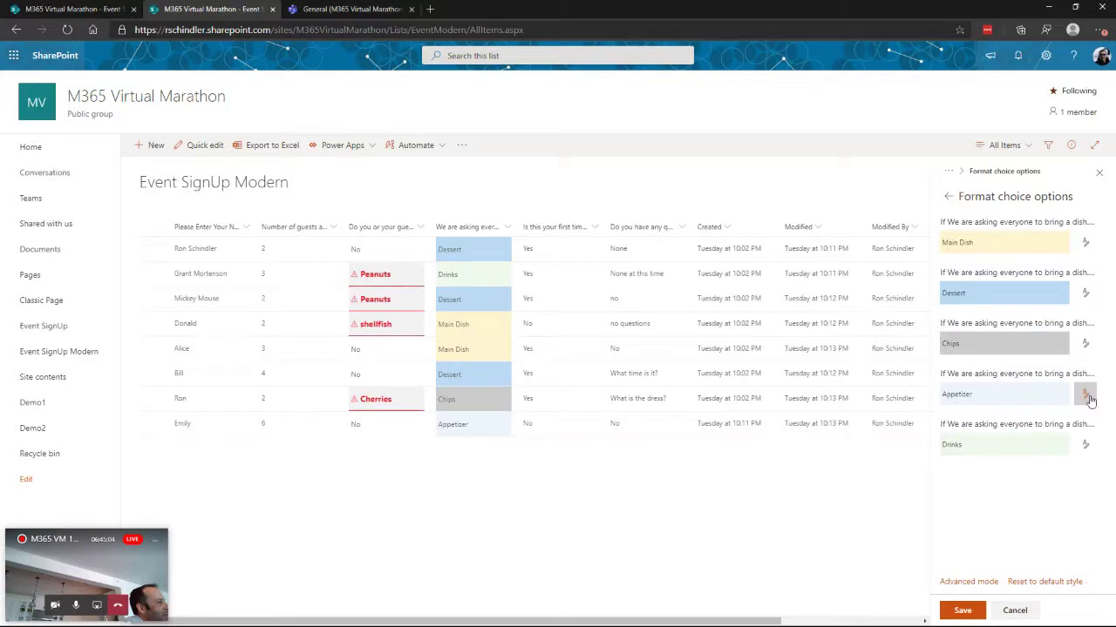
left_click(1088, 397)
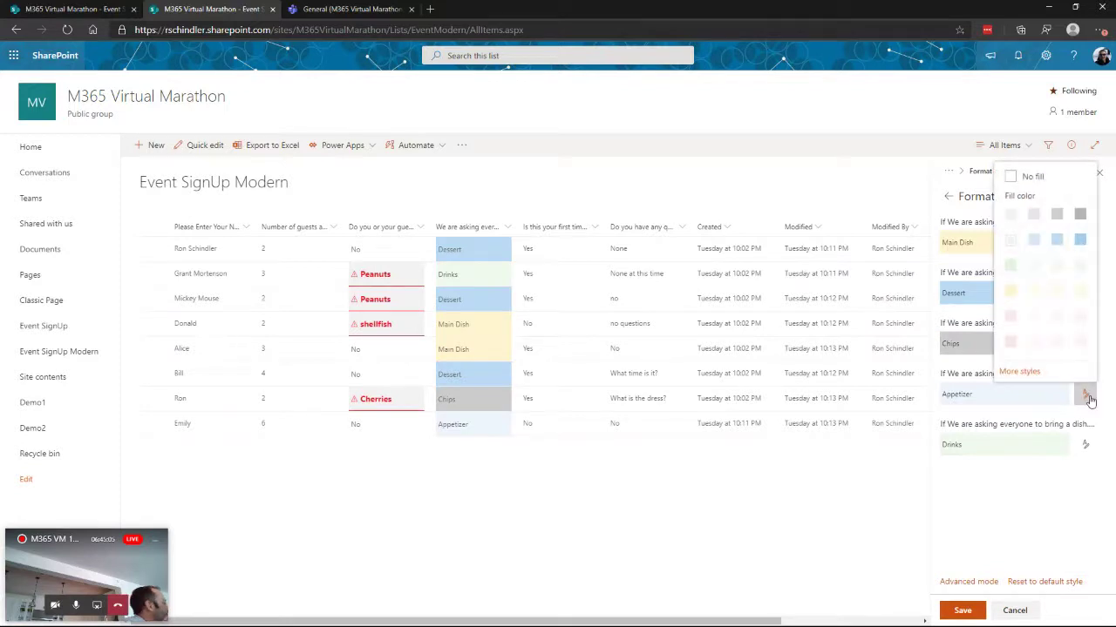
left_click(1013, 323)
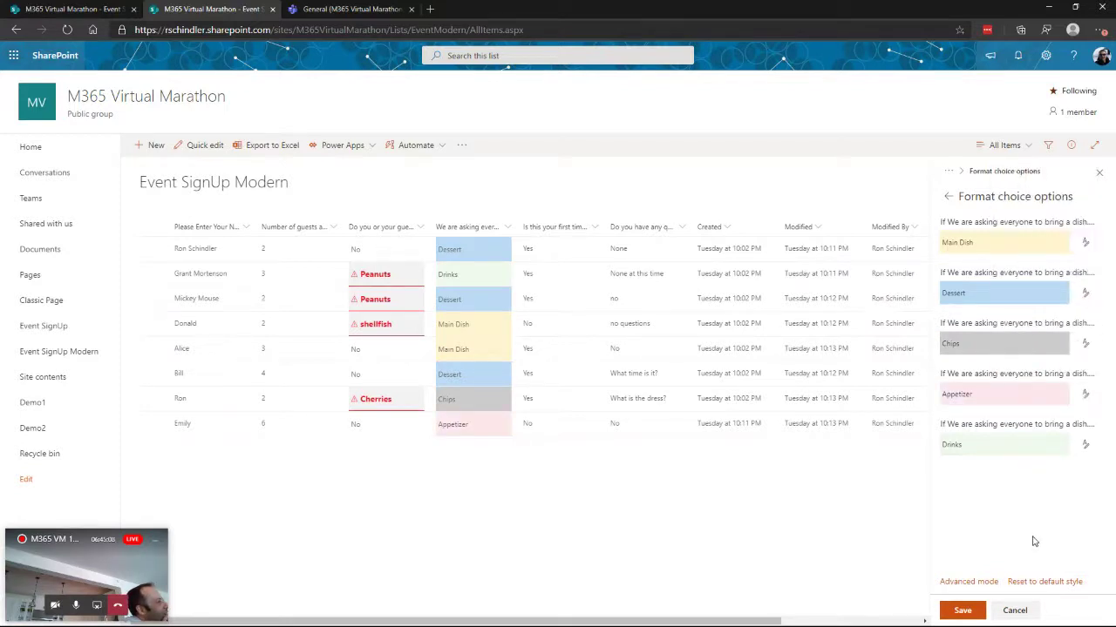
Step: Try bold text in the detailed style of the Appetizer choice, remove it and return to the choice options
left_click(1085, 397)
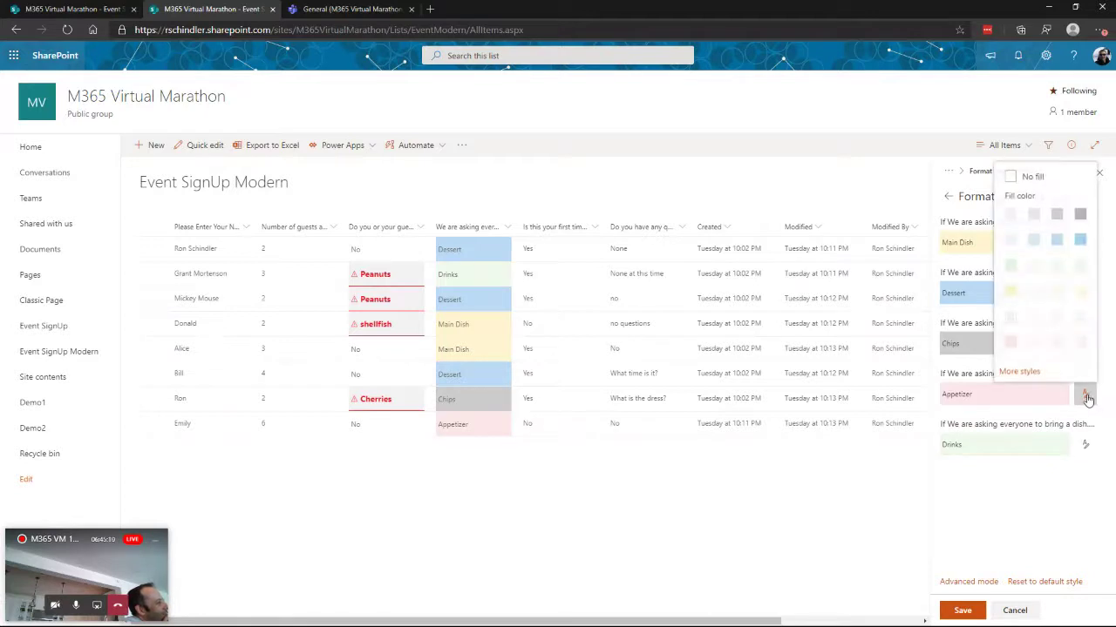
left_click(1021, 372)
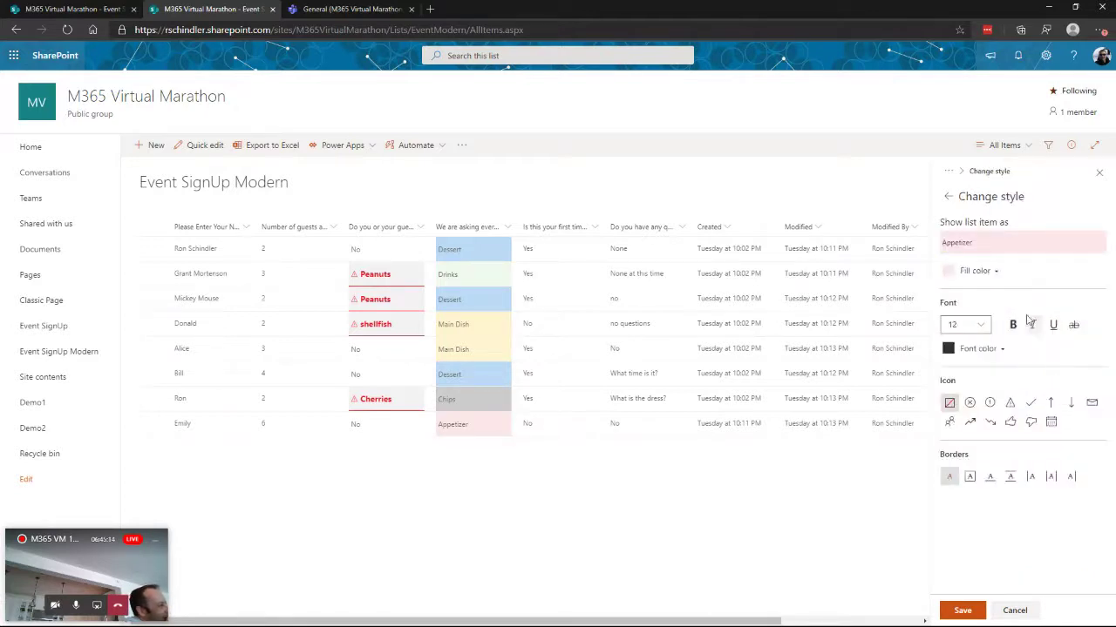
left_click(997, 273)
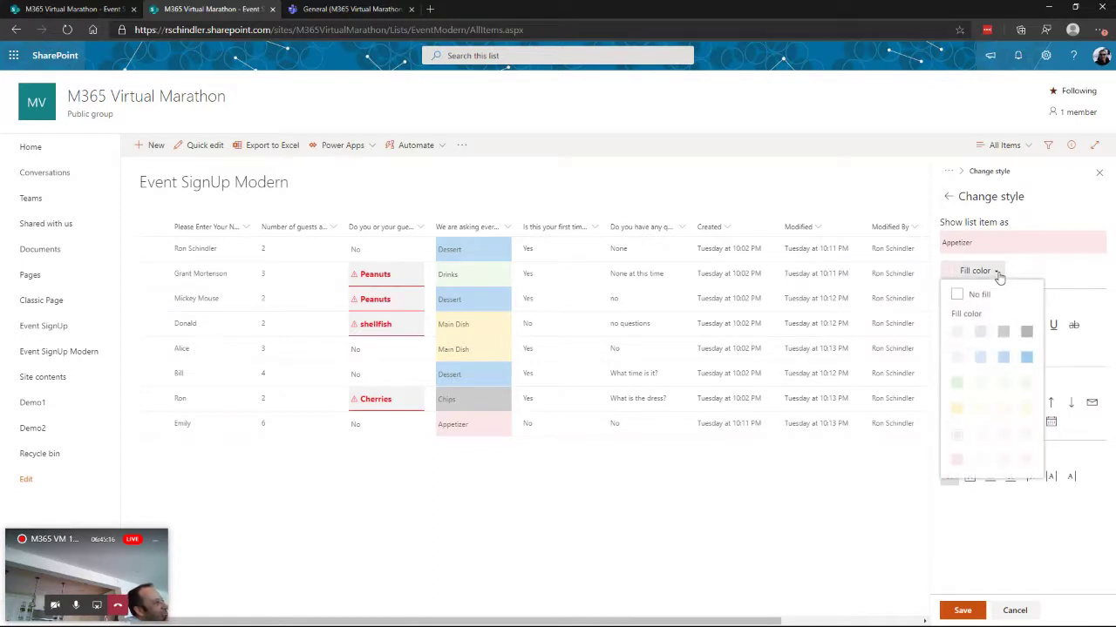
left_click(1043, 272)
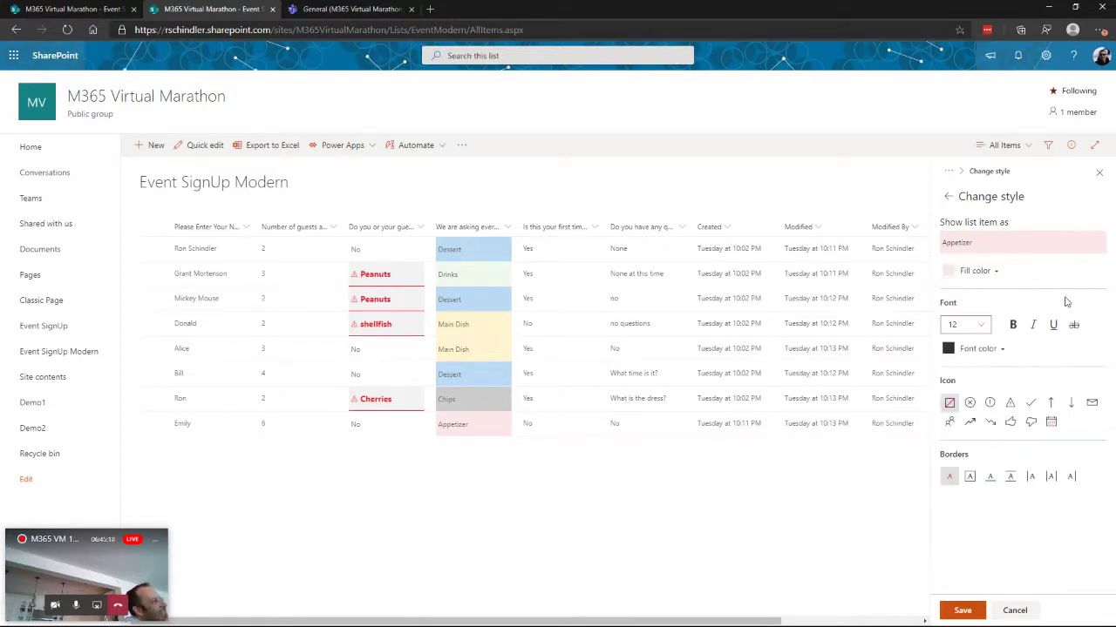
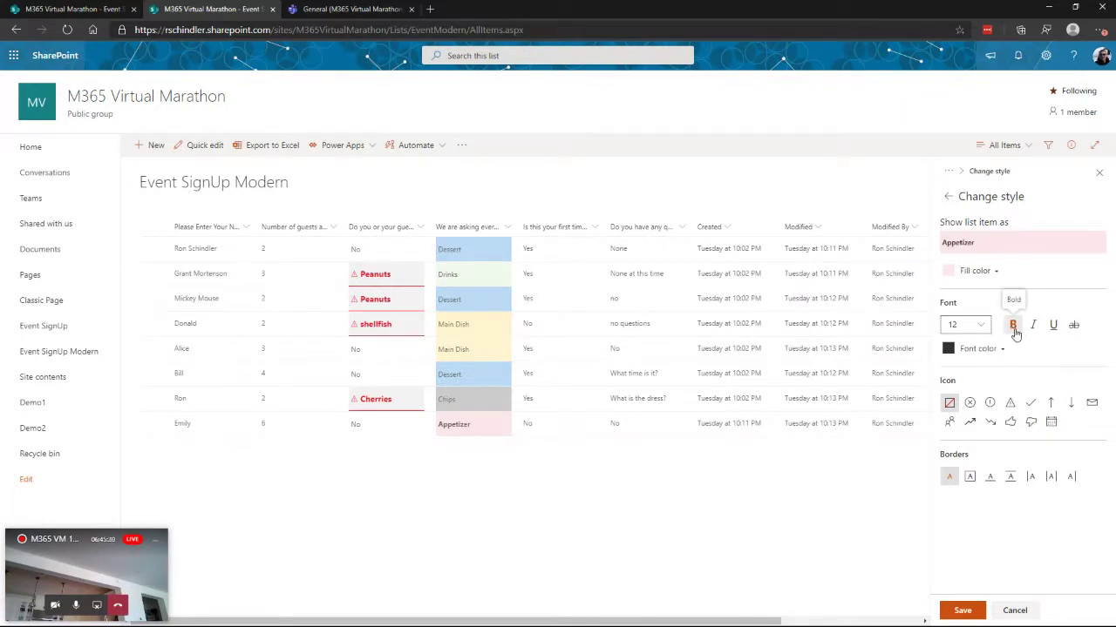
left_click(1014, 333)
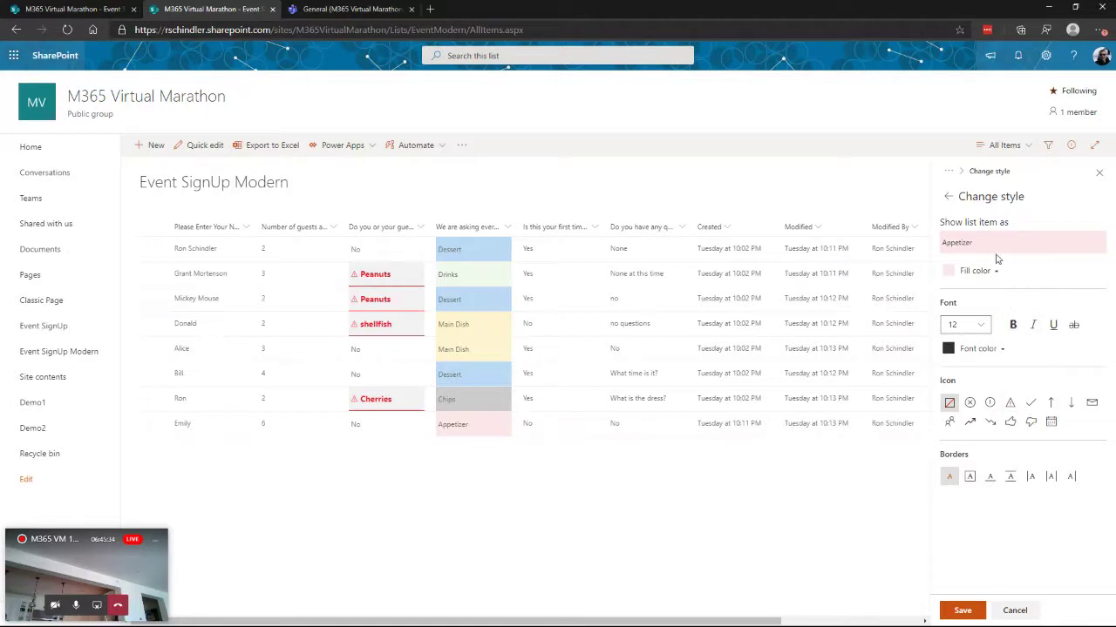
left_click(949, 198)
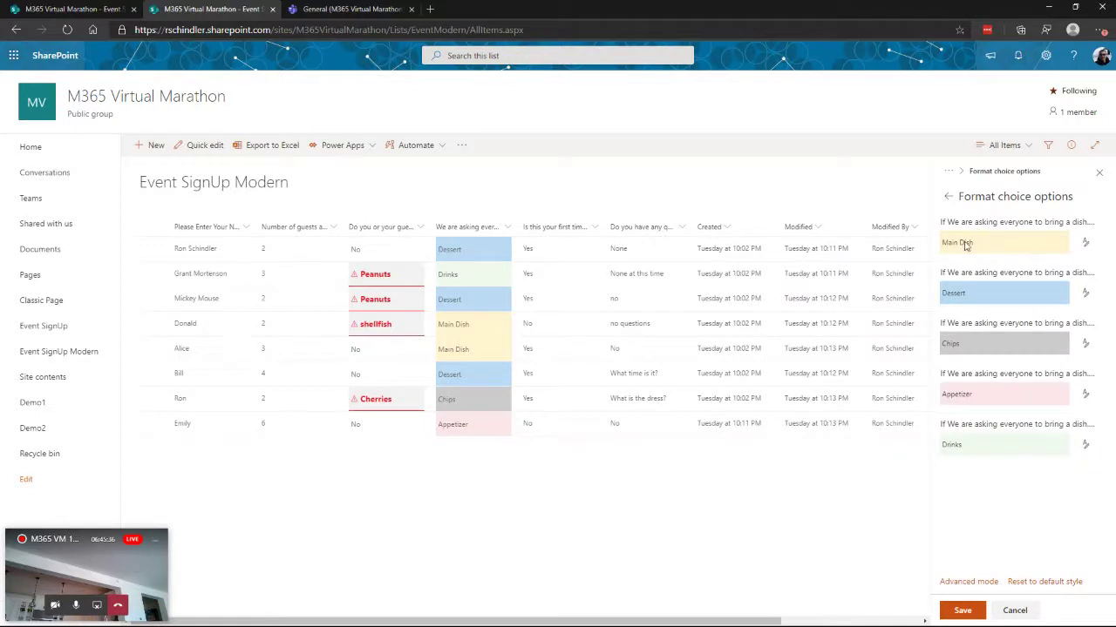
Step: Make the Main Dish choice text bold, save the column formatting and close the formatting pane
left_click(1086, 244)
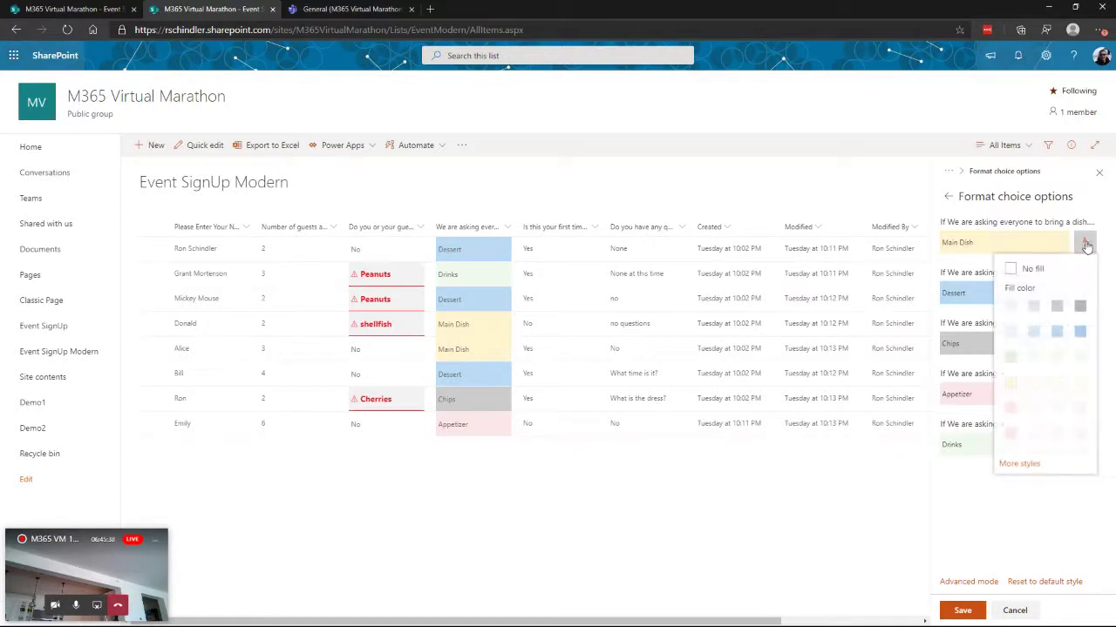
left_click(1018, 465)
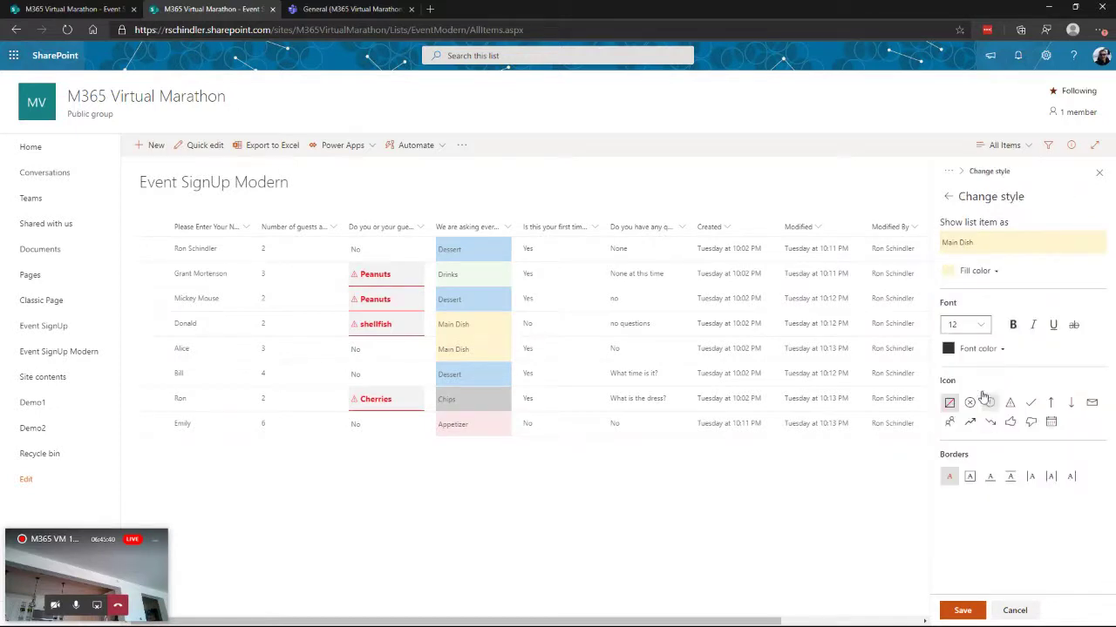
left_click(1014, 326)
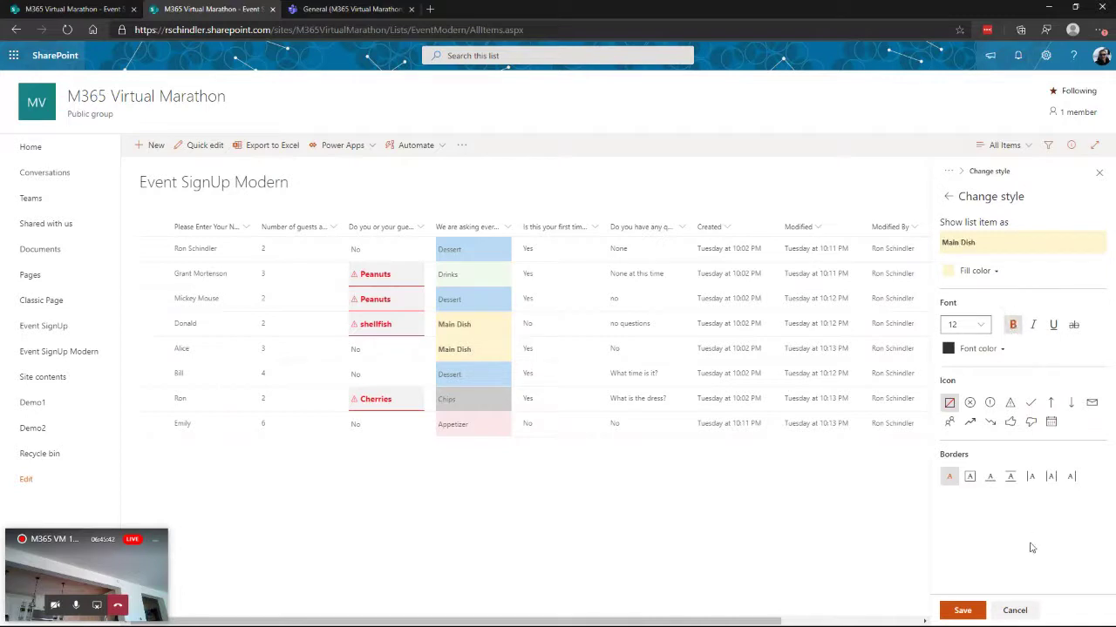
left_click(964, 611)
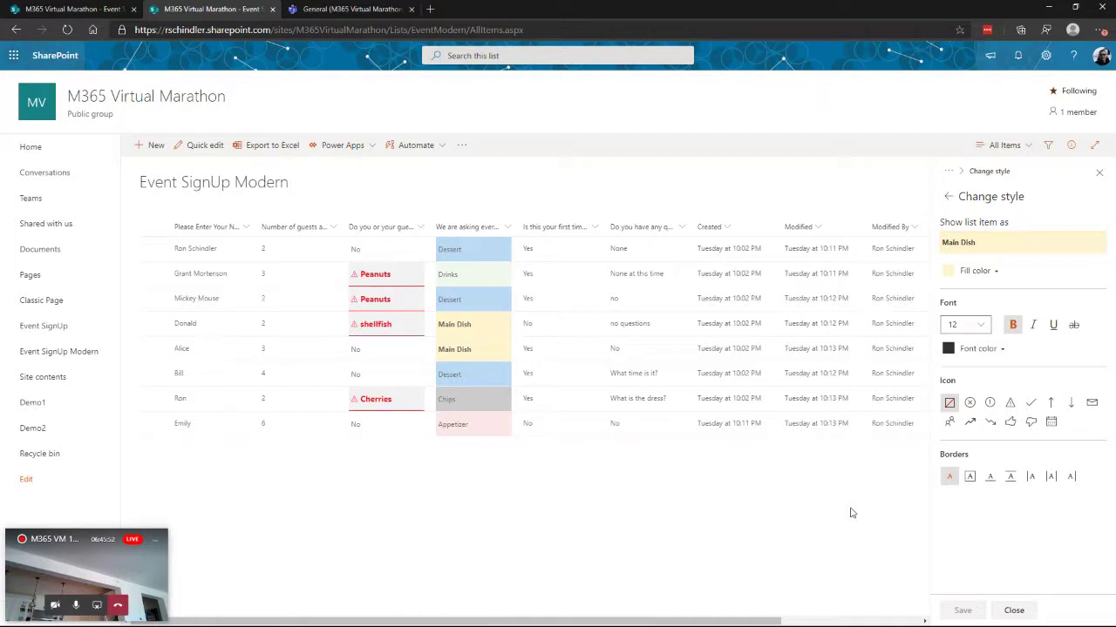
left_click(1099, 174)
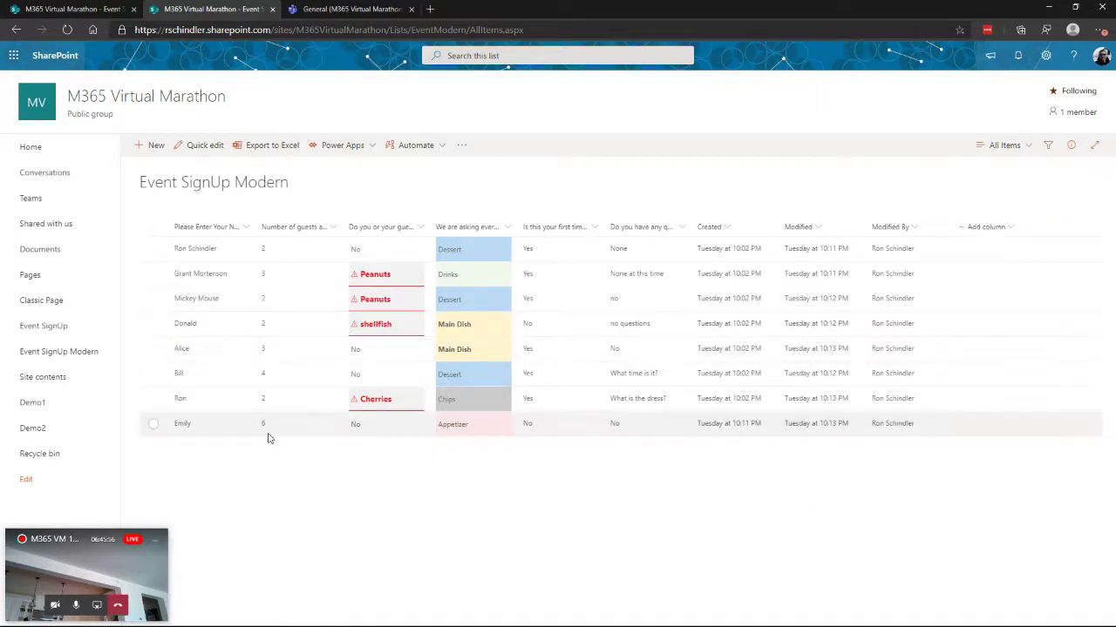
Step: Open the Demo1 page and examine which views and columns the Dessert and Main Dish list web parts show
left_click(28, 406)
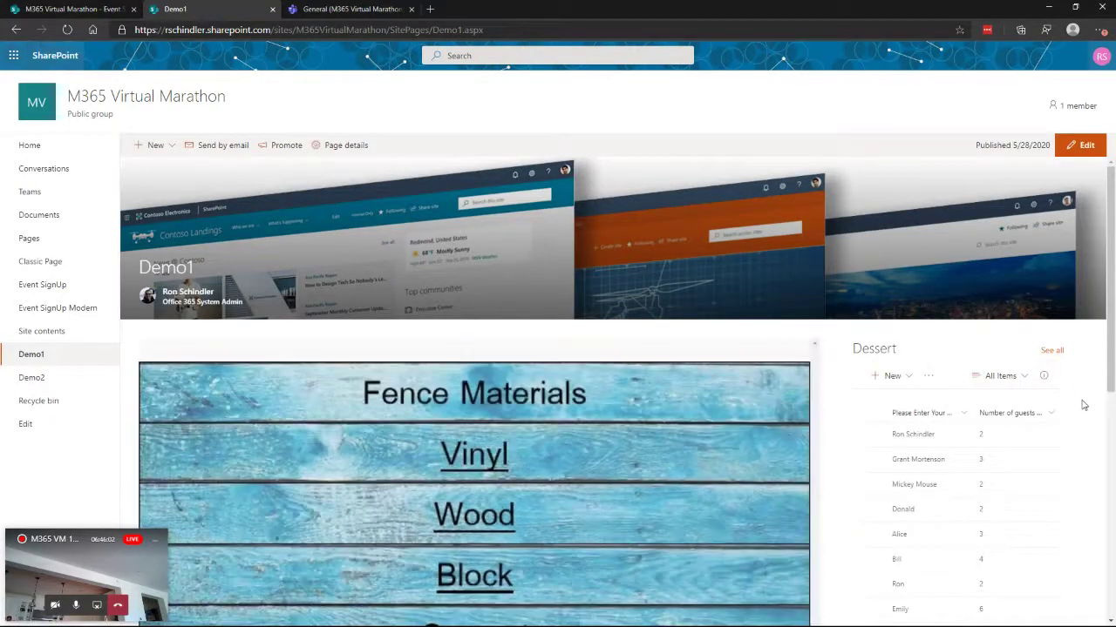
scroll(1081, 401, "down", 3)
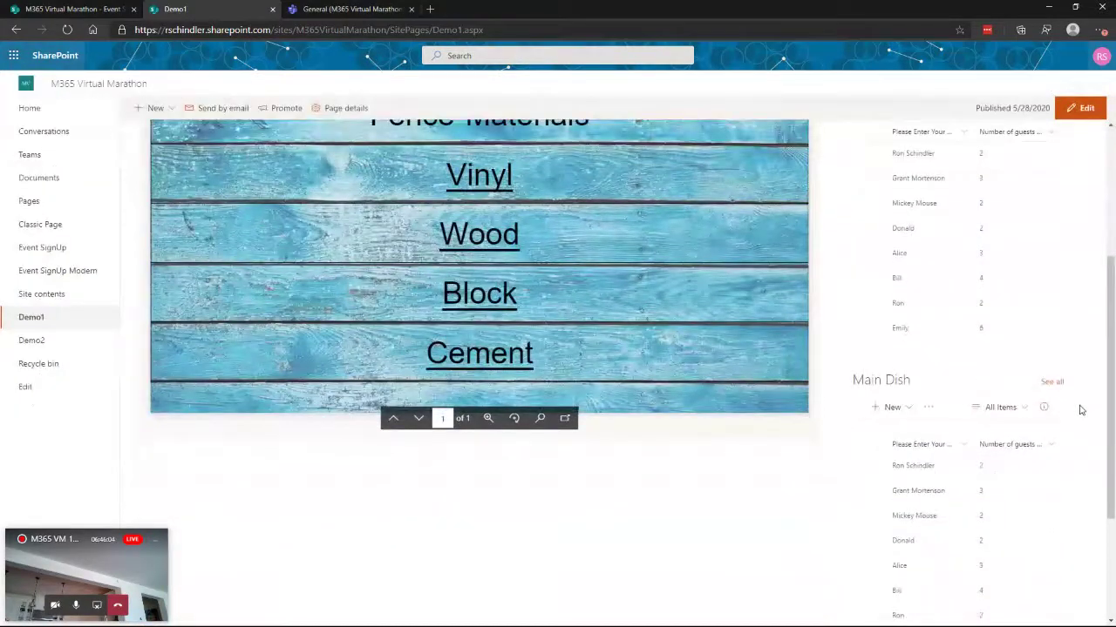
scroll(1081, 410, "down", 2)
scroll(1081, 410, "up", 4)
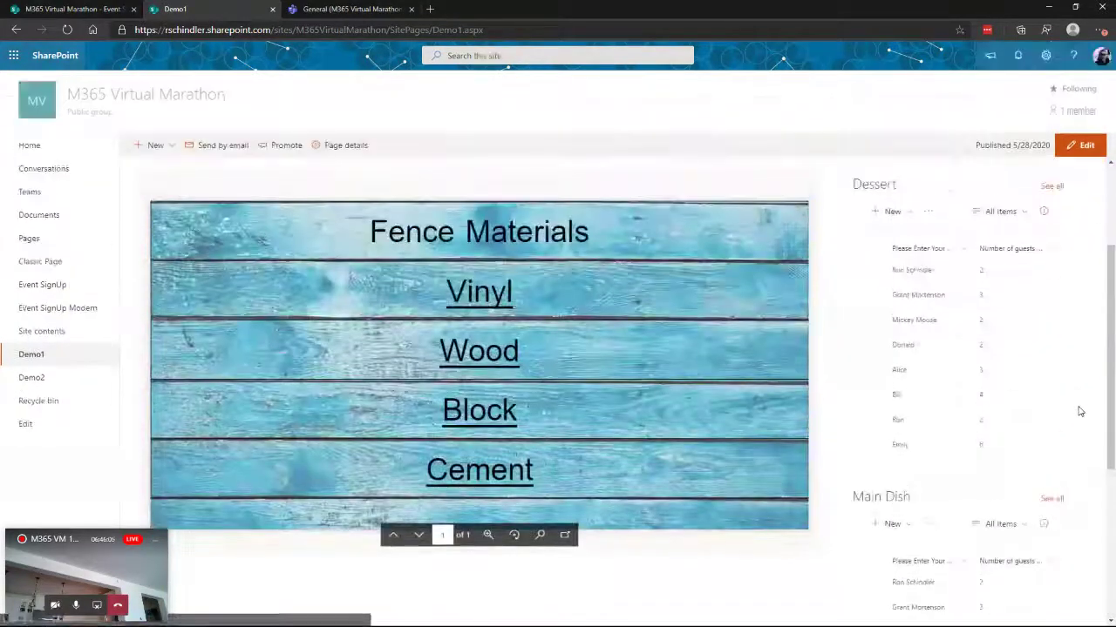
scroll(1079, 411, "down", 2)
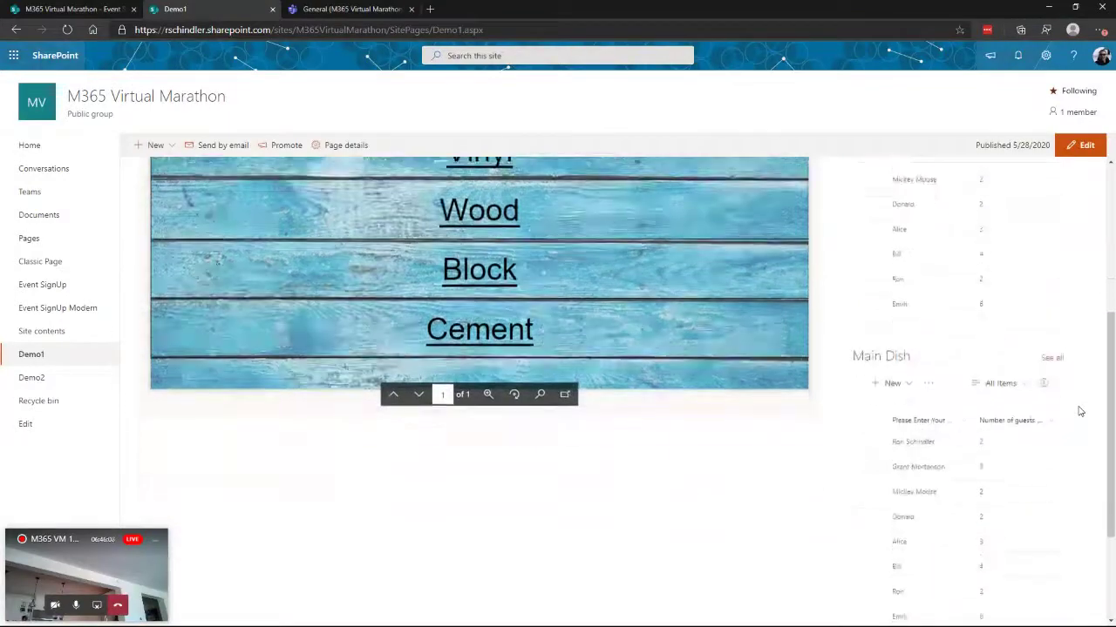
scroll(1080, 411, "down", 1)
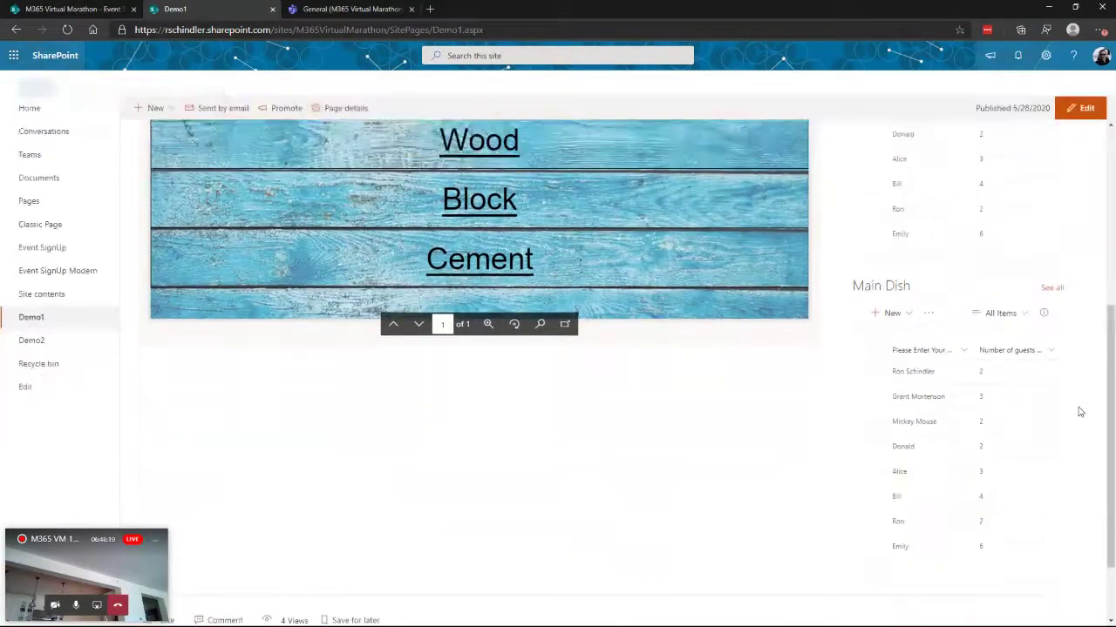
scroll(1080, 412, "up", 3)
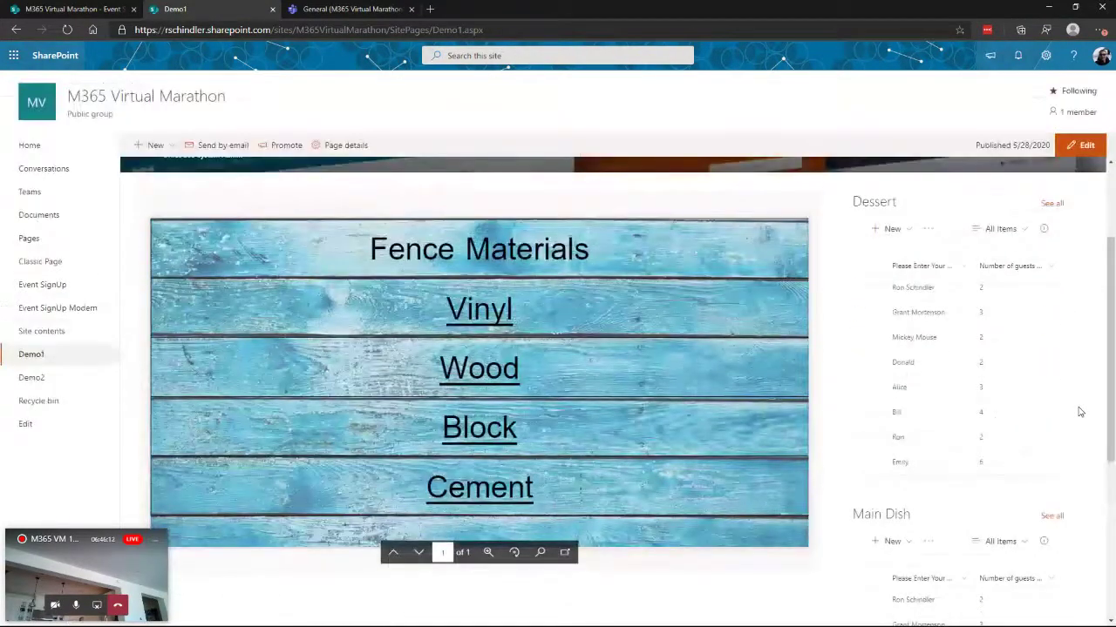
scroll(1079, 410, "down", 4)
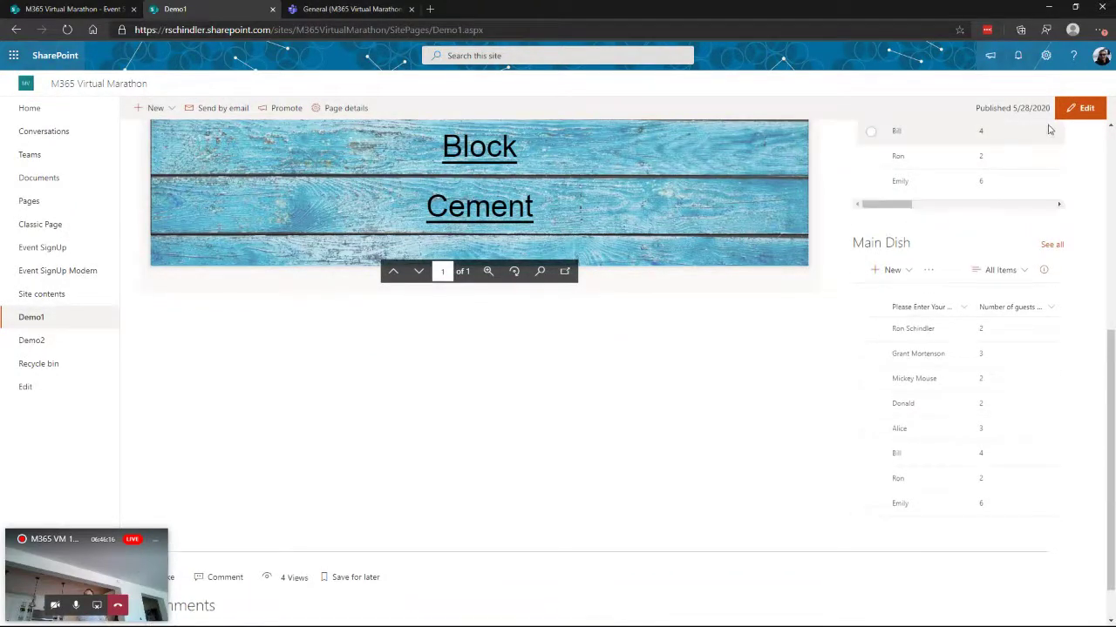
Step: Put the Demo1 page in edit mode and apply the Dessert view to the Dessert list web part
left_click(1082, 108)
scroll(1015, 223, "up", 5)
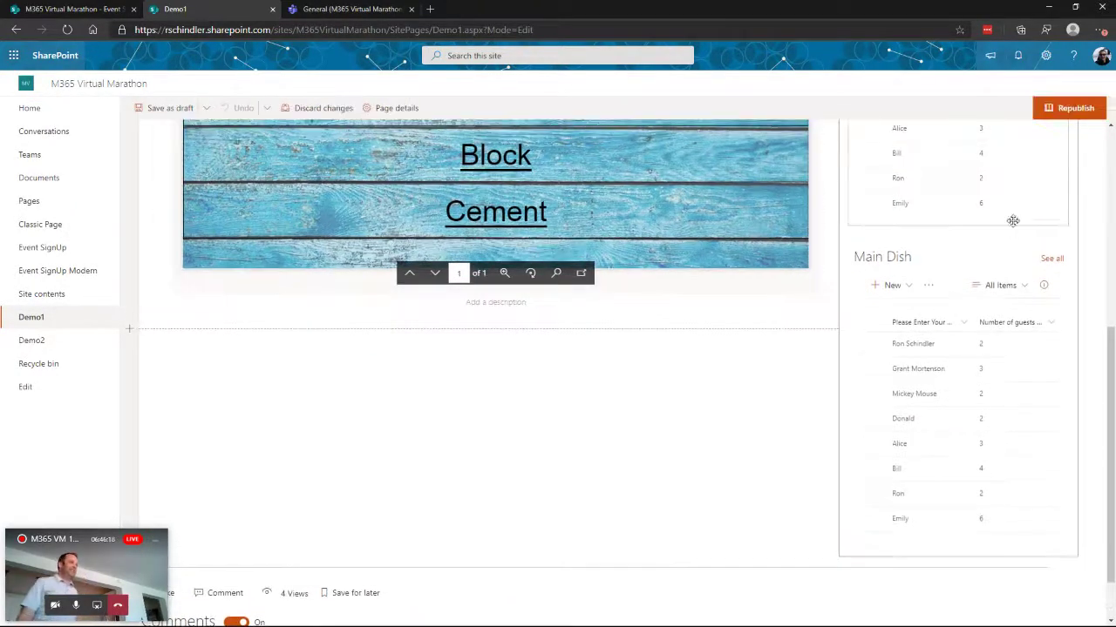
scroll(1018, 251, "up", 3)
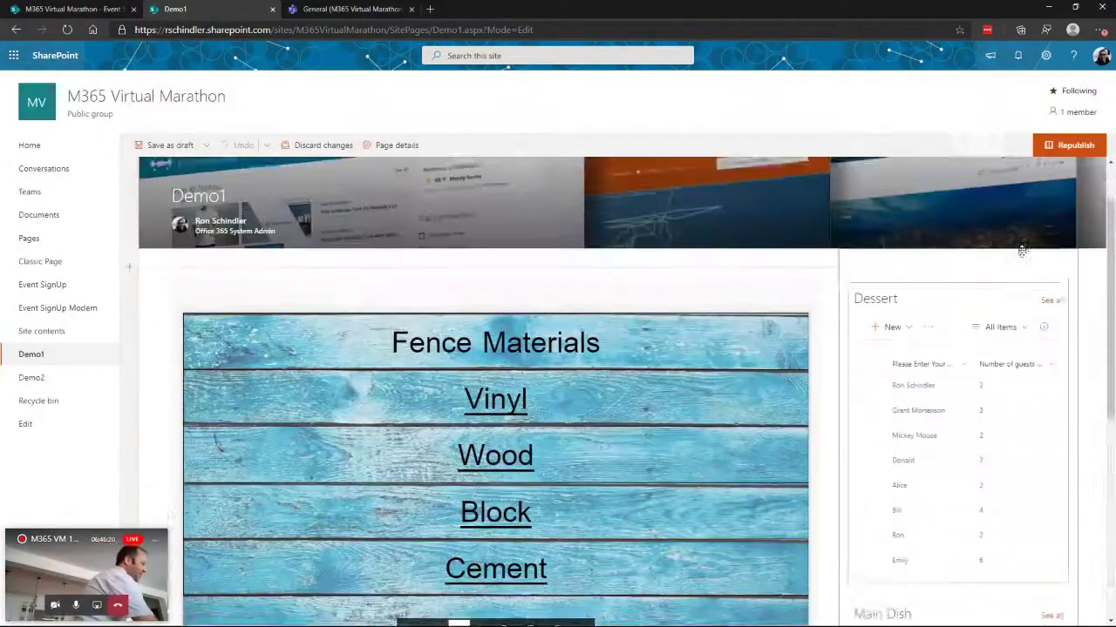
left_click(1022, 340)
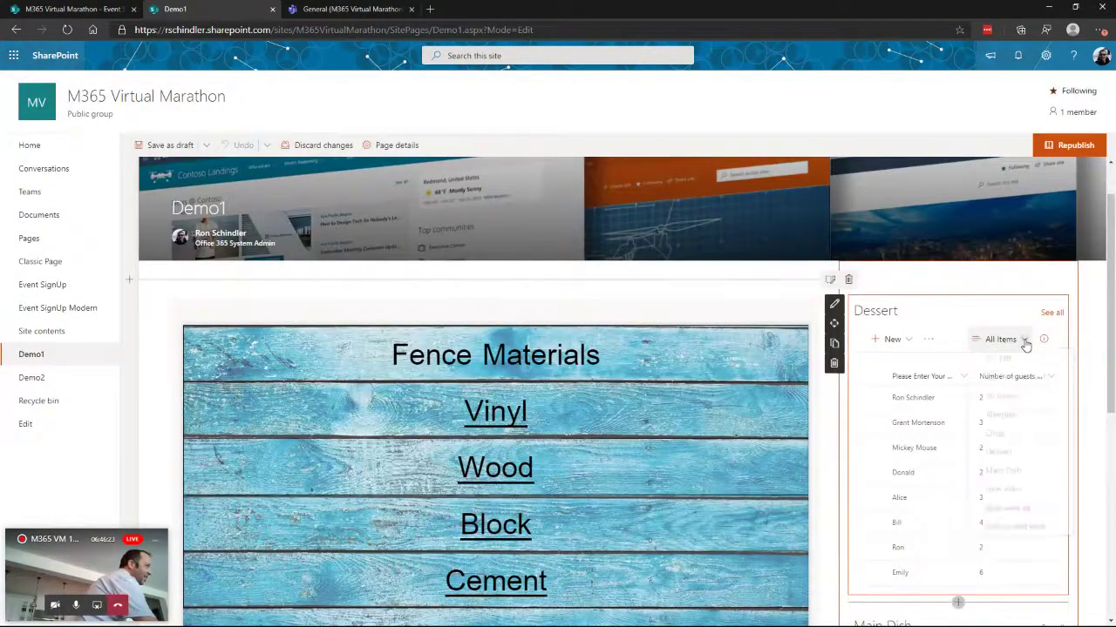
left_click(834, 304)
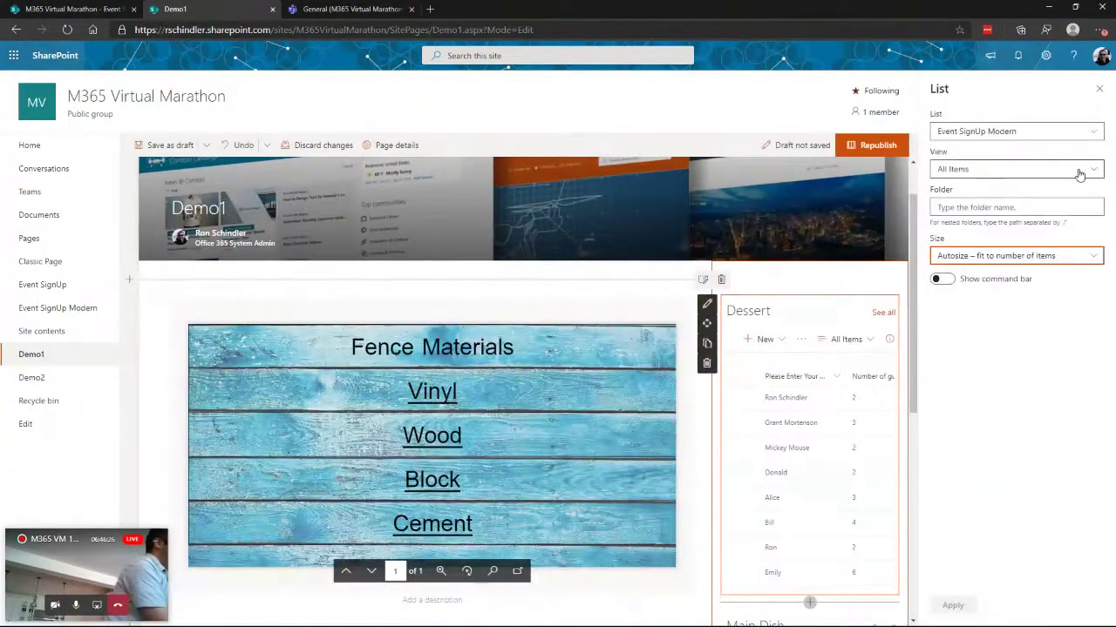
left_click(1092, 170)
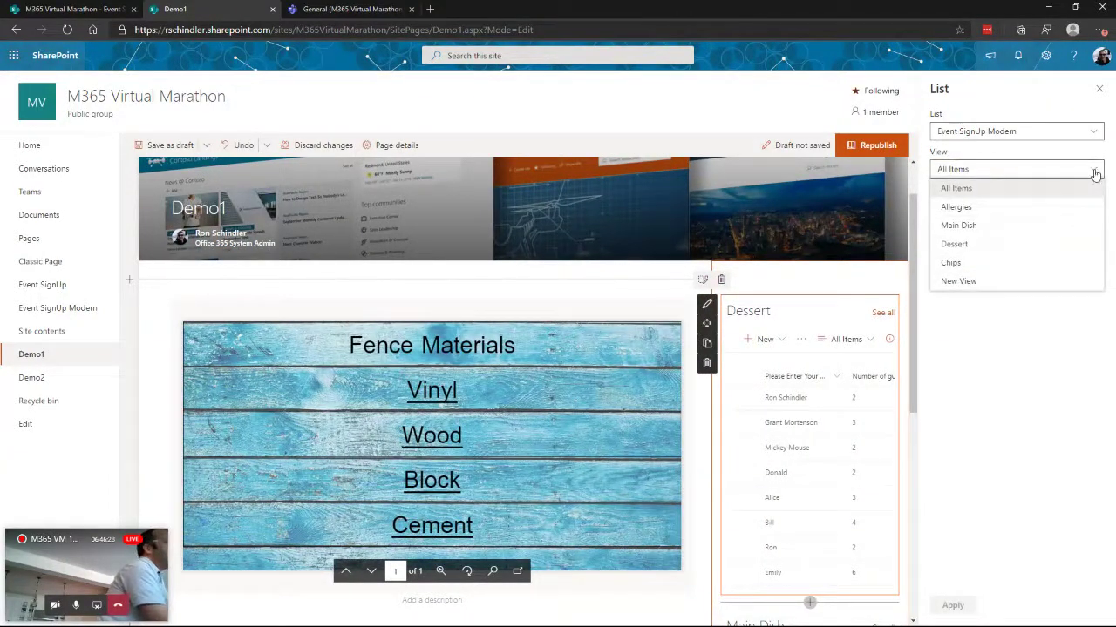
left_click(976, 245)
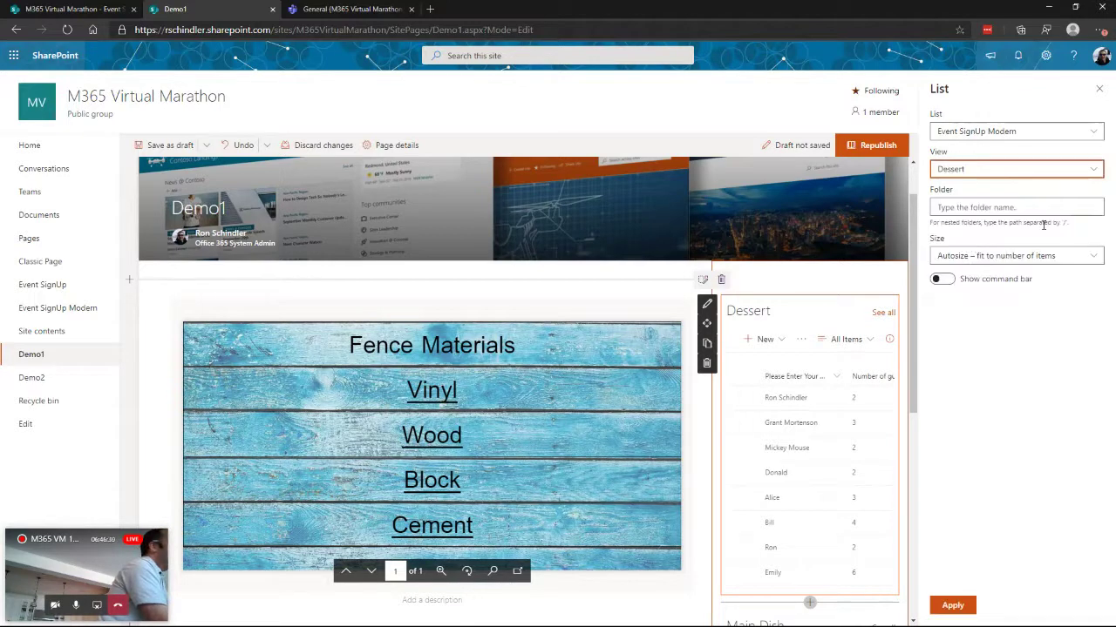
left_click(955, 605)
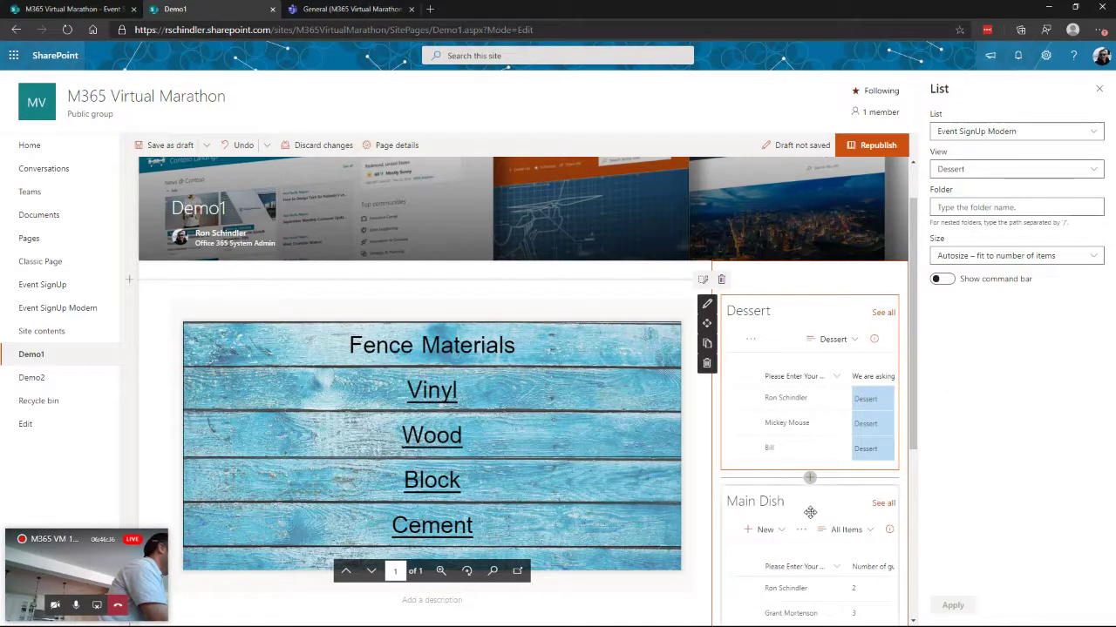
Step: Apply the Main Dish view to the Main Dish list web part
scroll(811, 510, "down", 2)
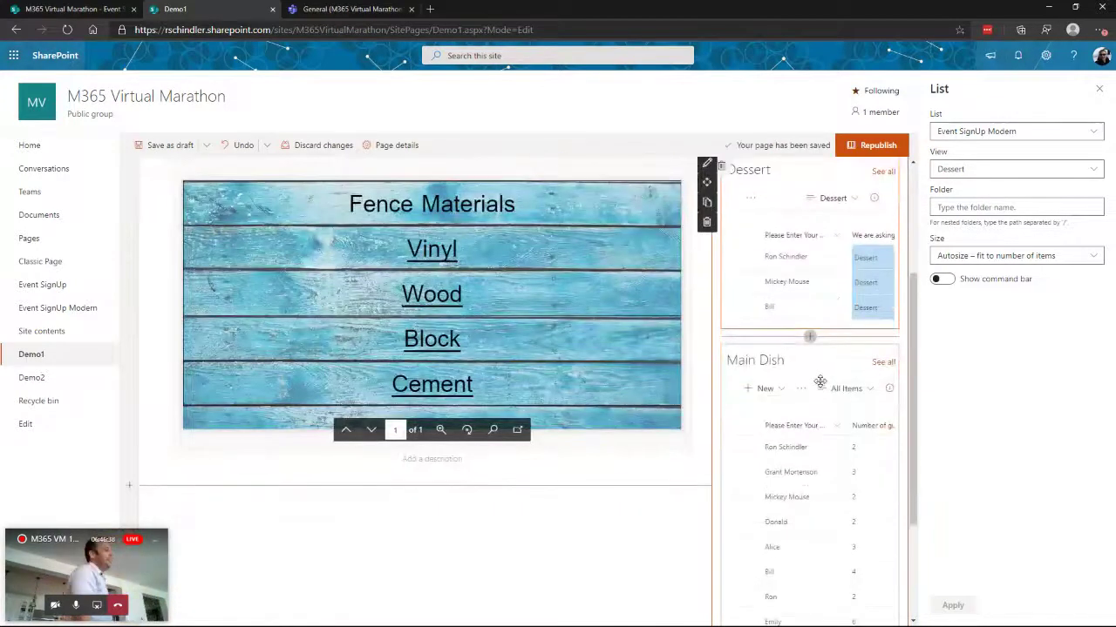
left_click(776, 375)
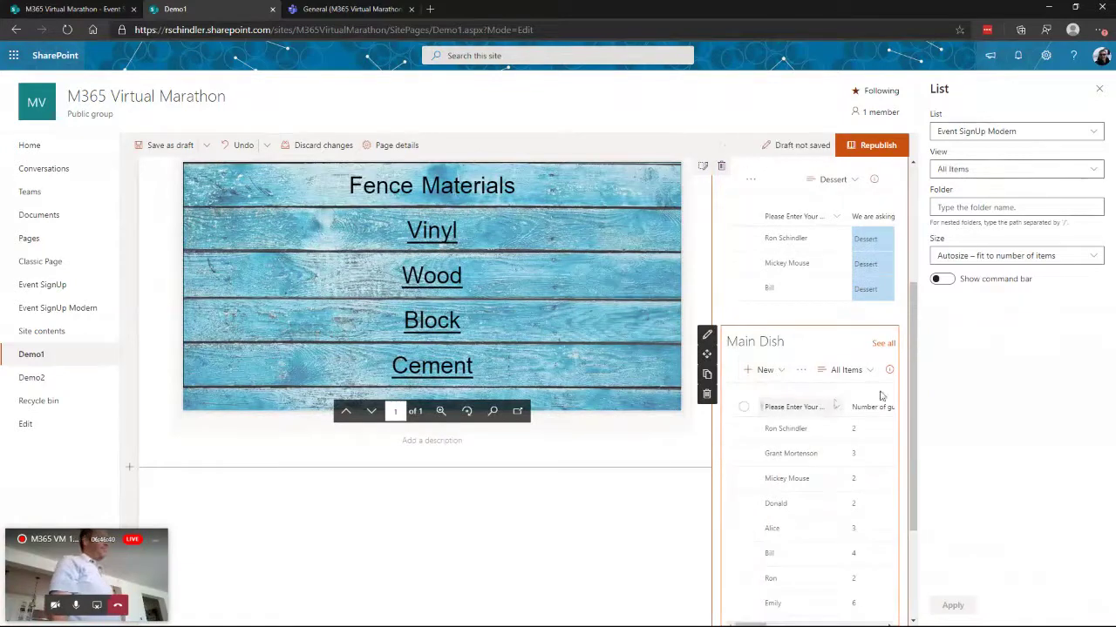
left_click(1020, 169)
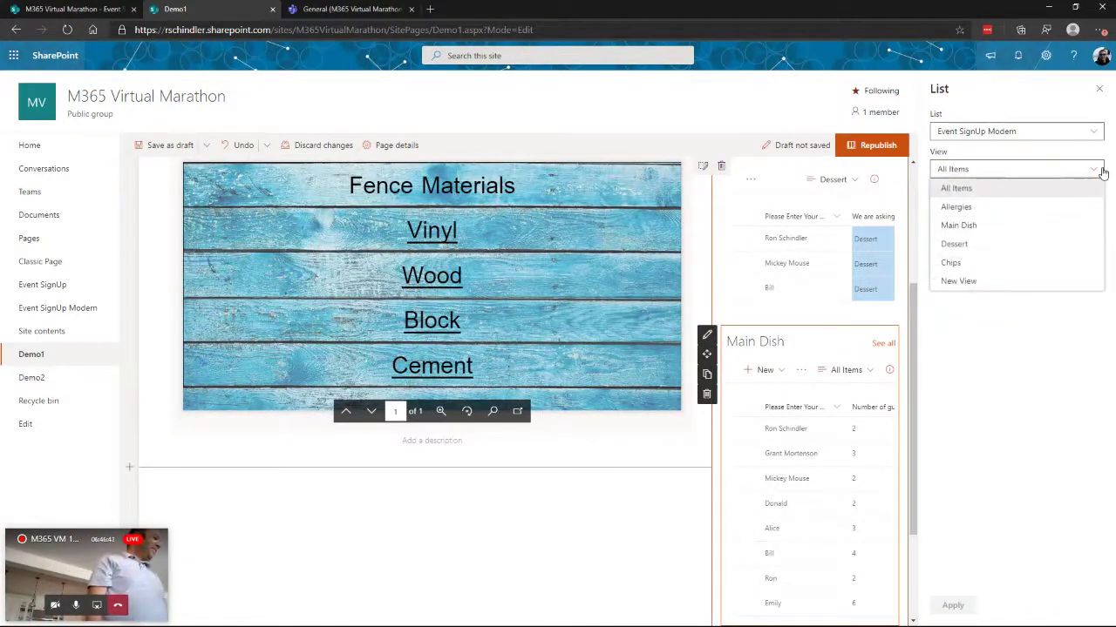
left_click(970, 225)
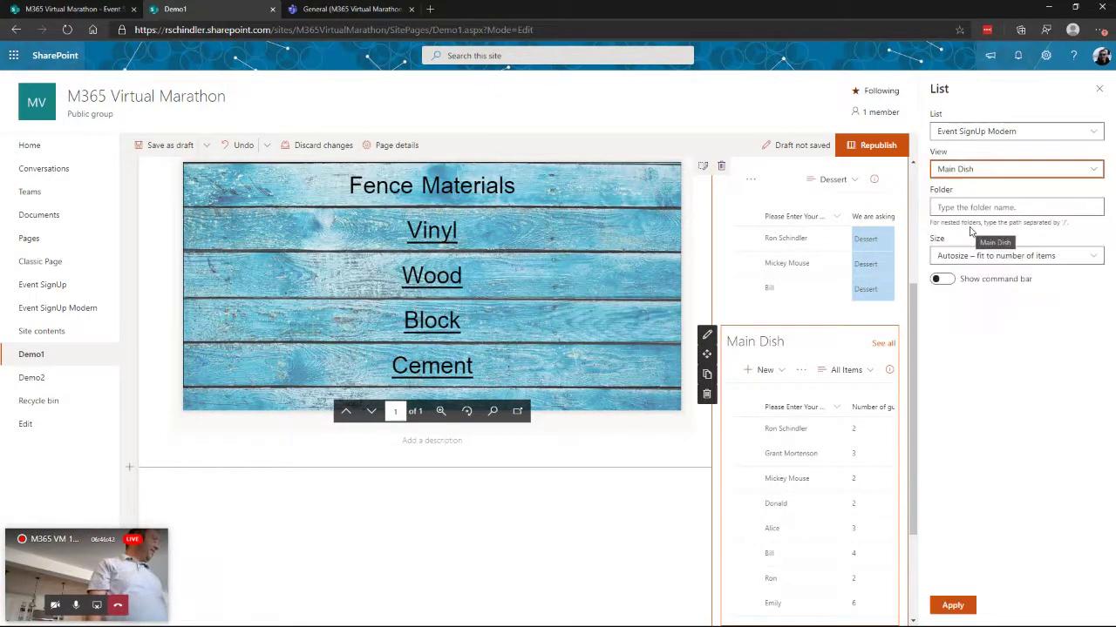
left_click(953, 604)
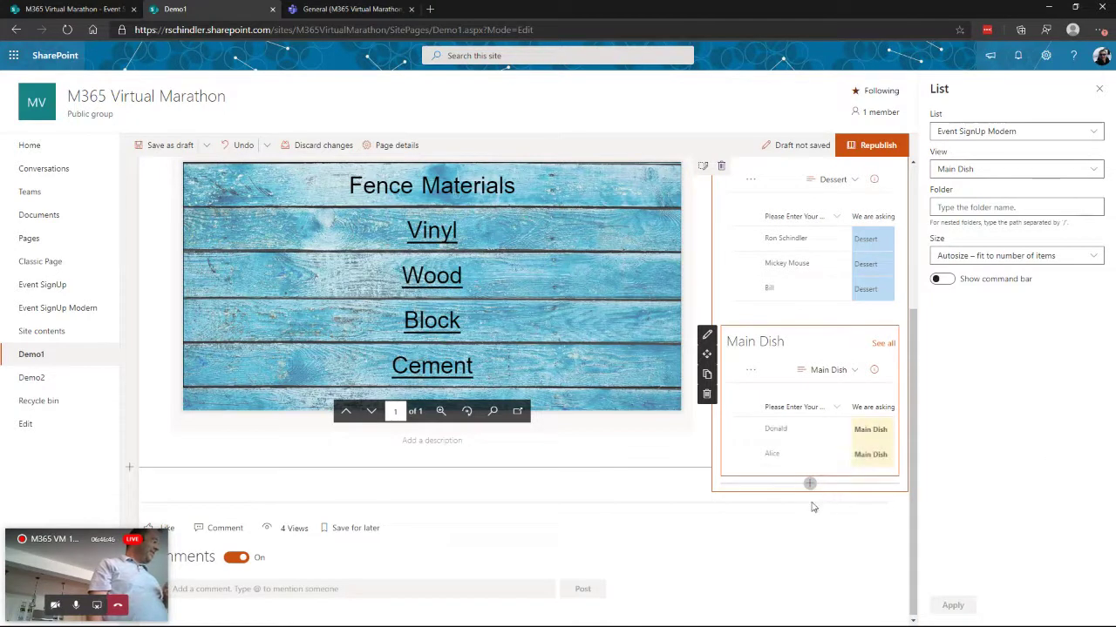
Step: Add a List web part below Main Dish that shows the Event SignUp Modern list in its Allergies view
left_click(810, 484)
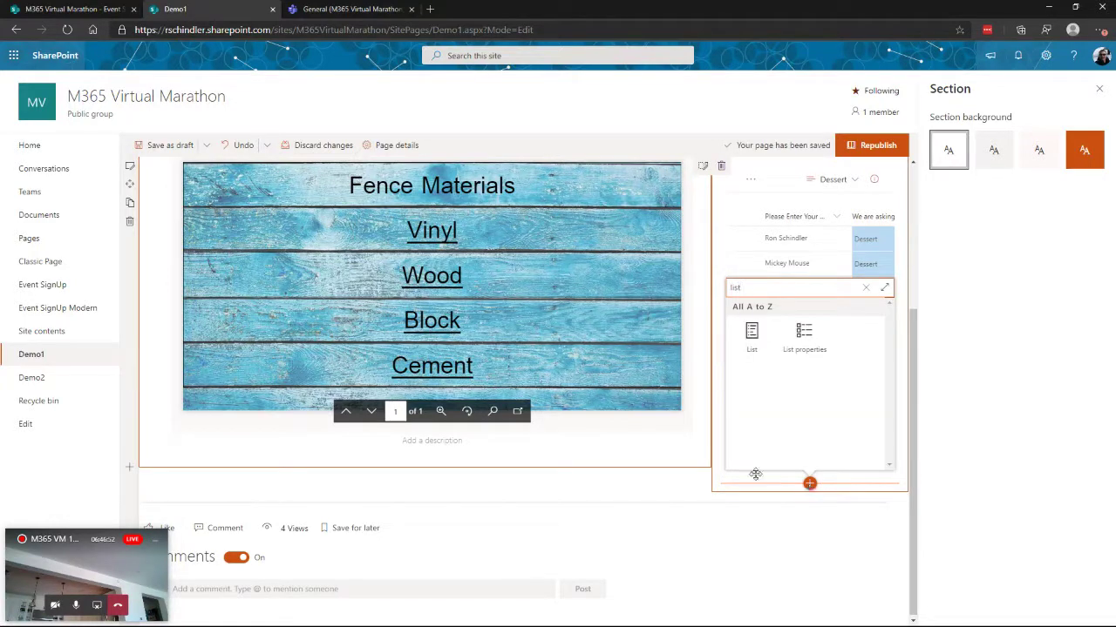
left_click(750, 344)
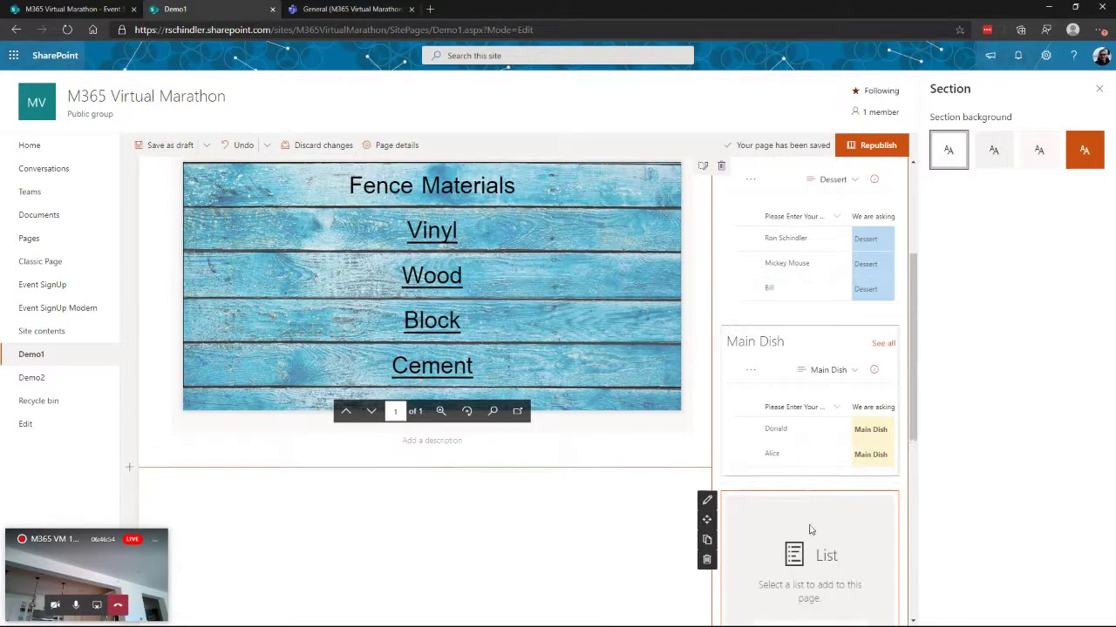
scroll(871, 521, "down", 1)
left_click(806, 451)
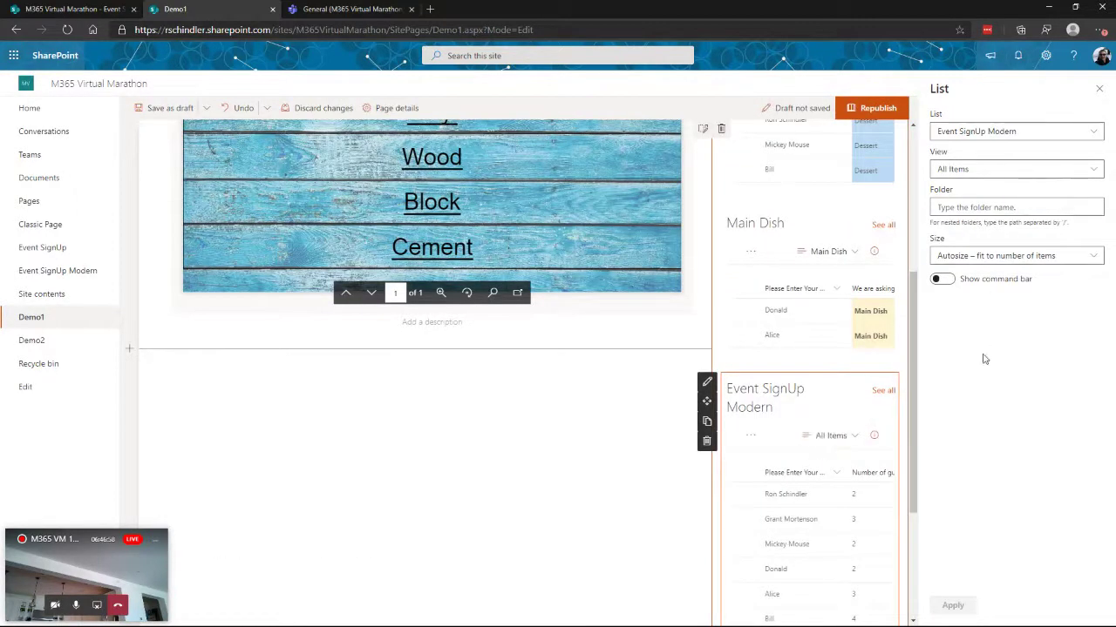
left_click(983, 172)
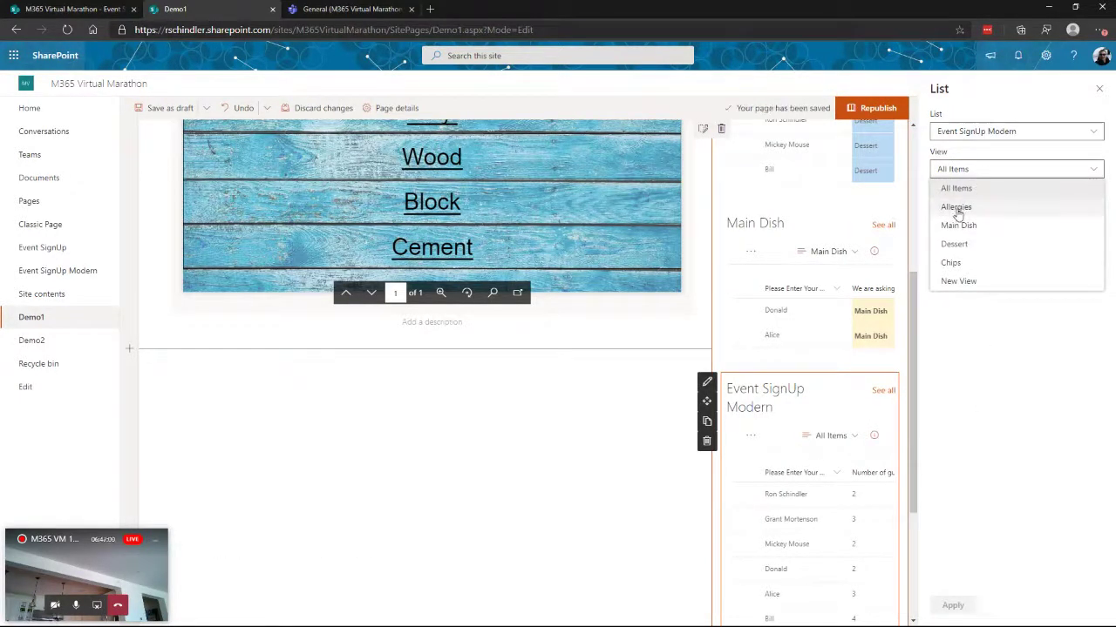
left_click(956, 207)
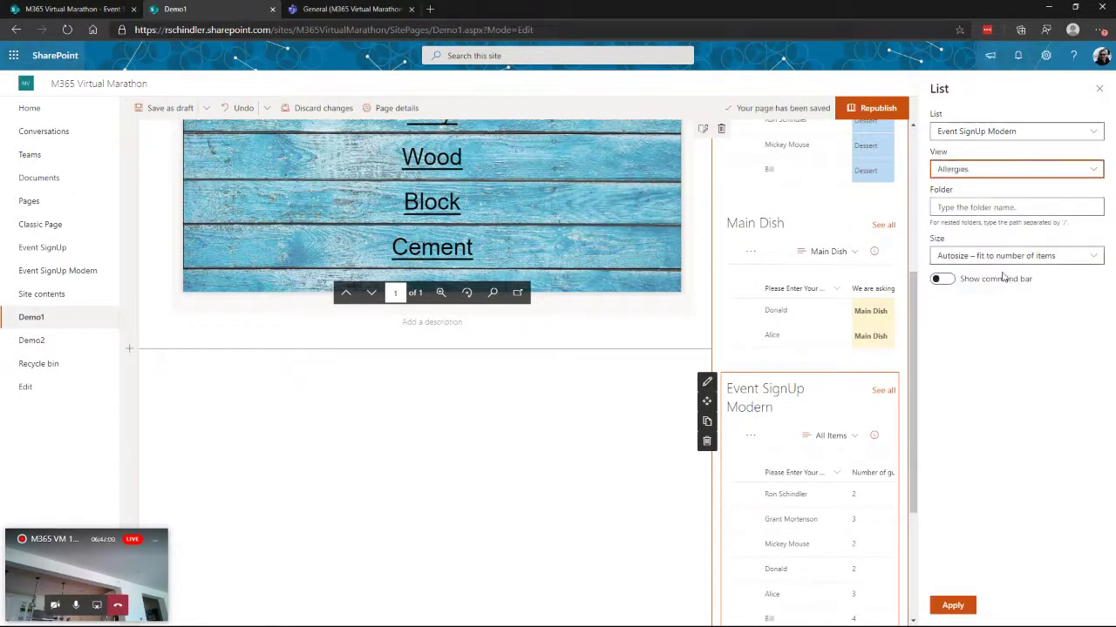
left_click(952, 605)
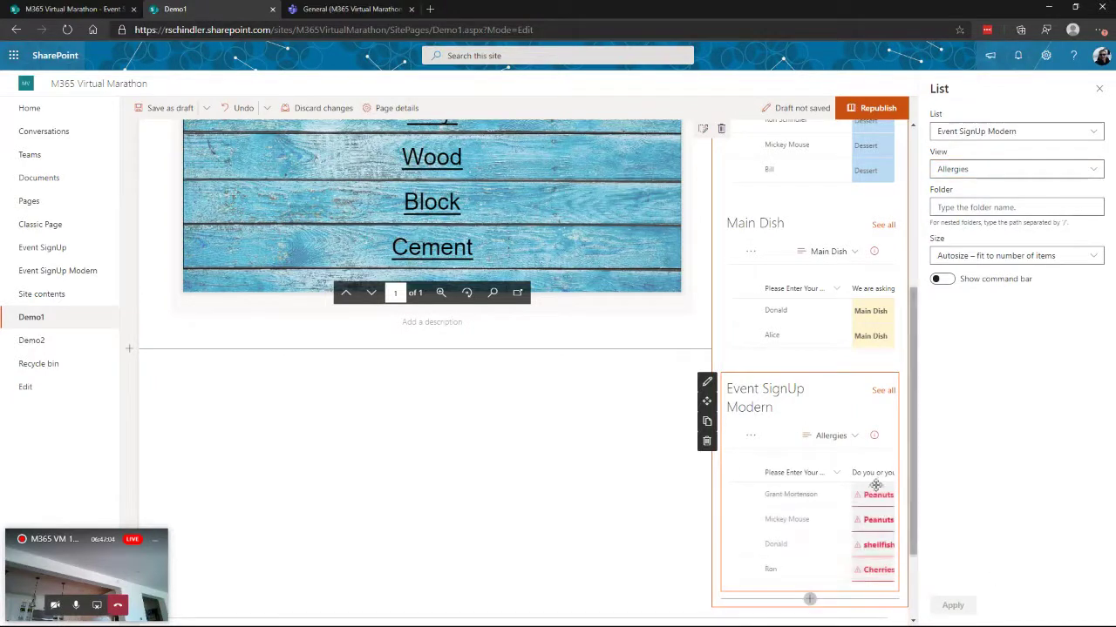
Step: Replace the new list web part's title with "Allergies!" and republish the page
left_click(773, 411)
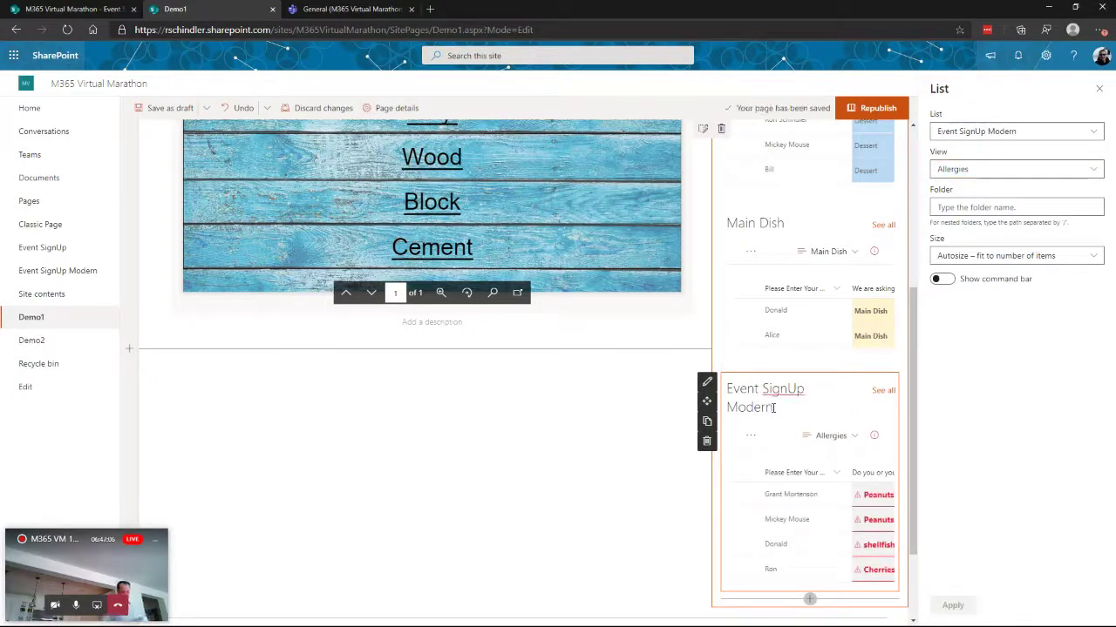
key("BackSpace")
key("BackSpace")
key("BackSpace")
key("BackSpace")
key("BackSpace")
key("BackSpace")
key("BackSpace")
key("BackSpace")
key("BackSpace")
key("BackSpace")
key("BackSpace")
key("BackSpace")
key("BackSpace")
key("BackSpace")
key("BackSpace")
key("BackSpace")
key("BackSpace")
key("BackSpace")
key("BackSpace")
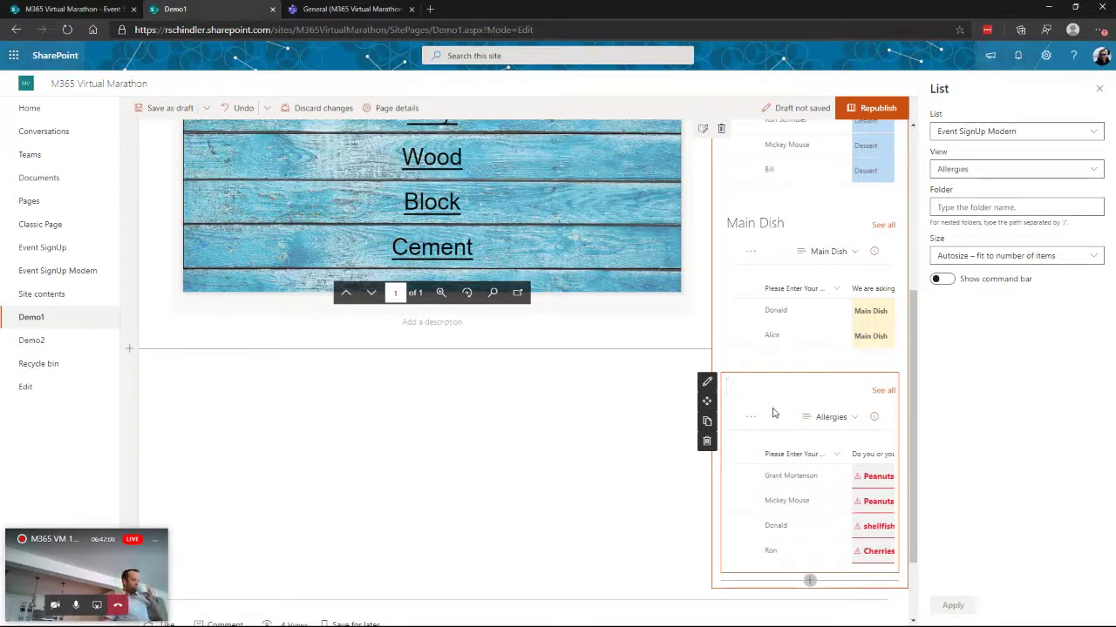
type("Aller")
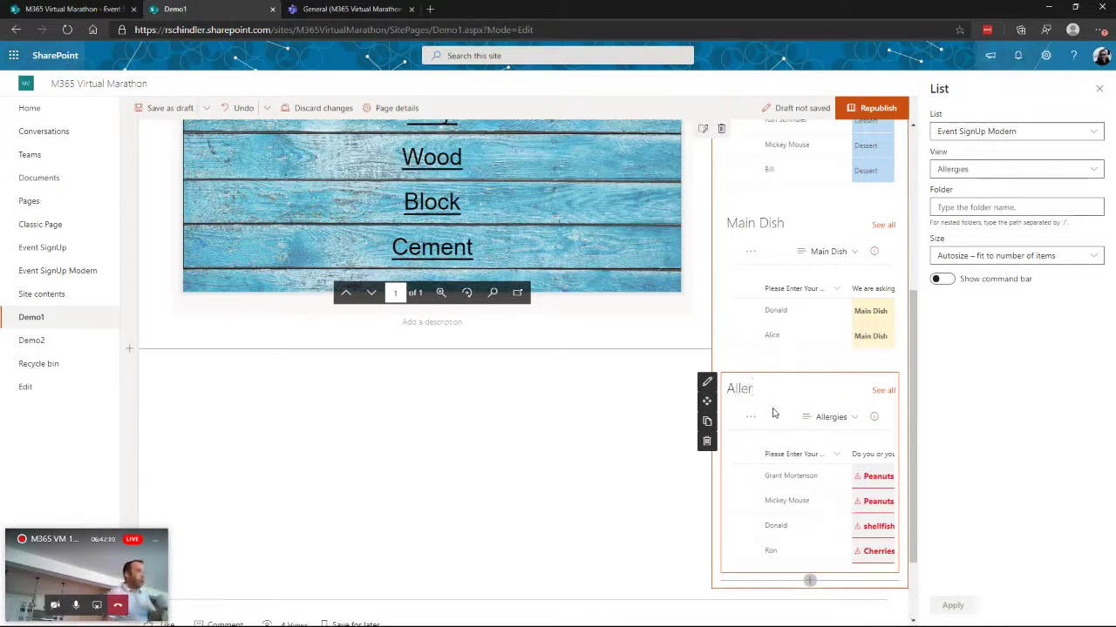
type("gies!")
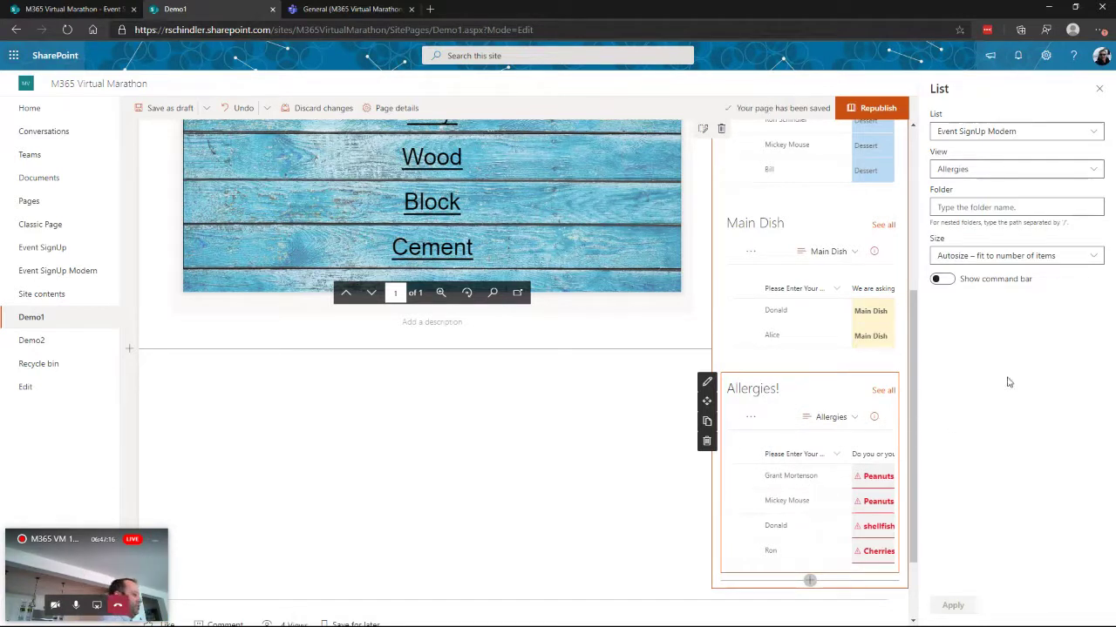
left_click(1099, 88)
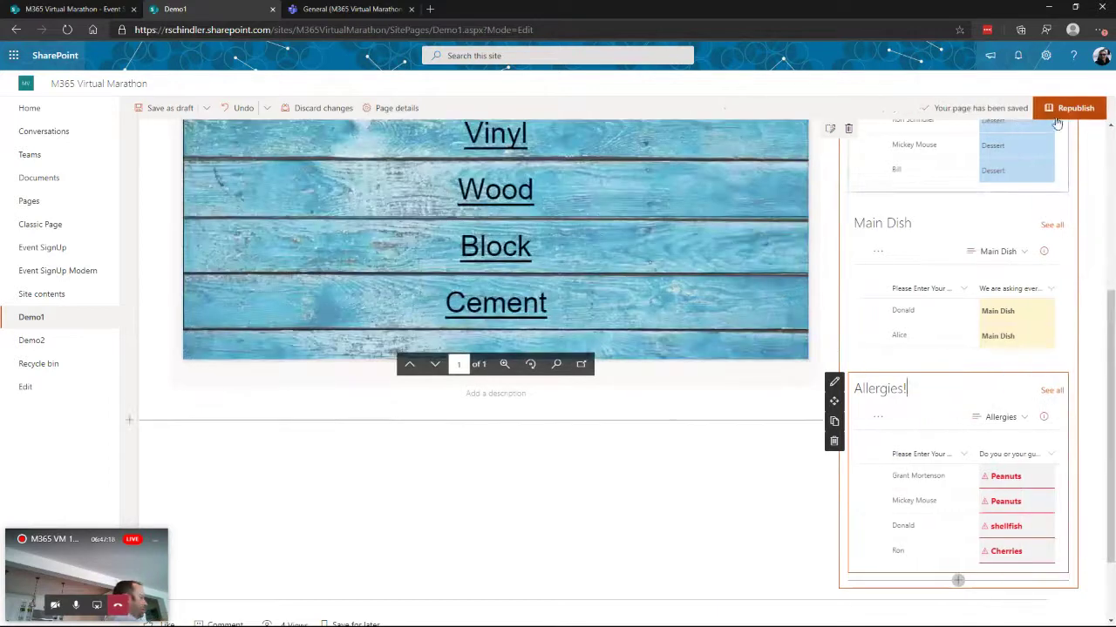
left_click(1075, 108)
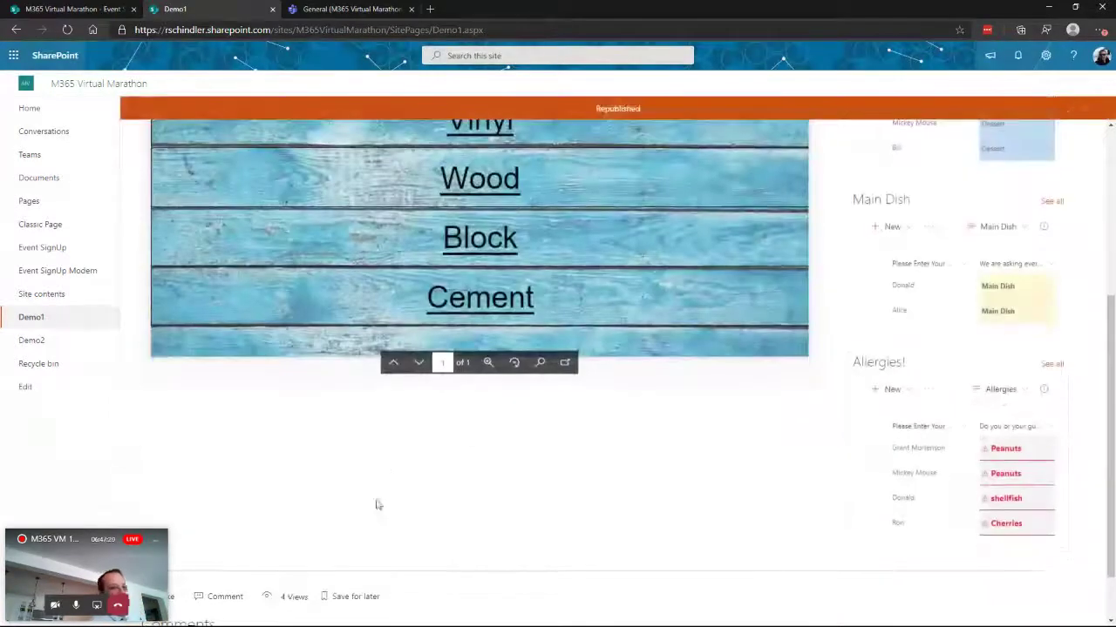
Step: In the Event SignUp Modern list, open the detailed style settings of the food allergies column's conditional formatting rule
left_click(48, 271)
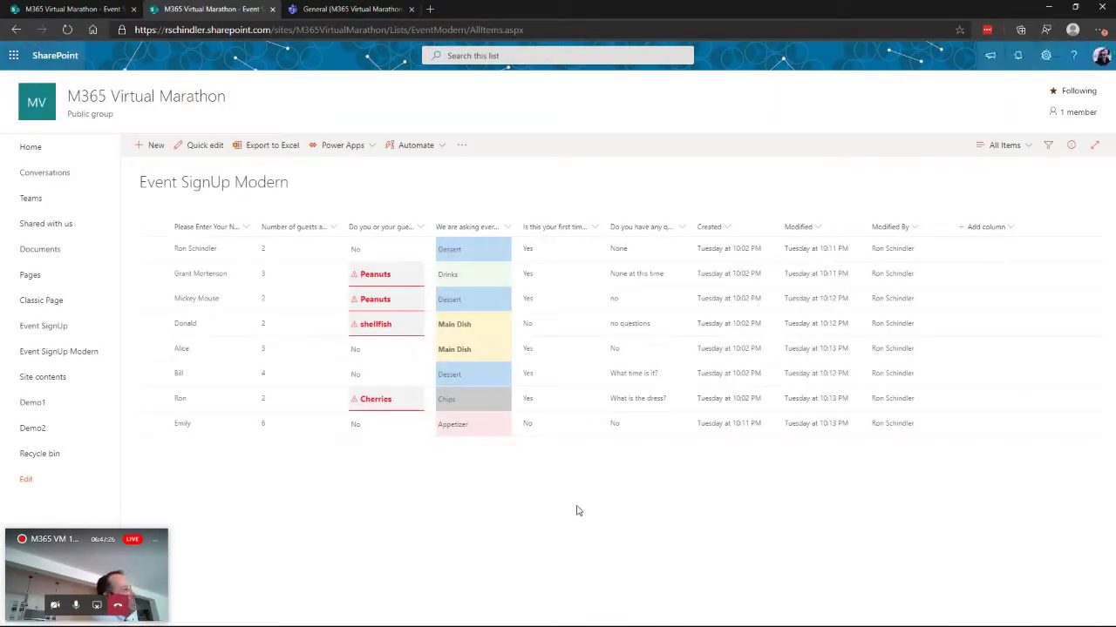
left_click(419, 229)
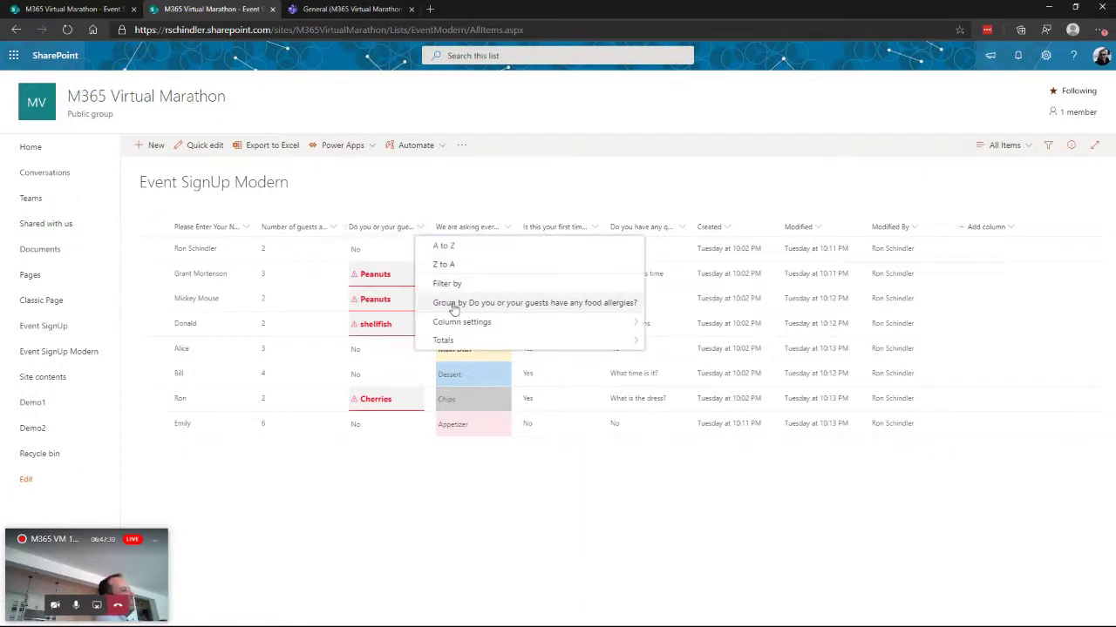
mouse_move(479, 321)
left_click(686, 346)
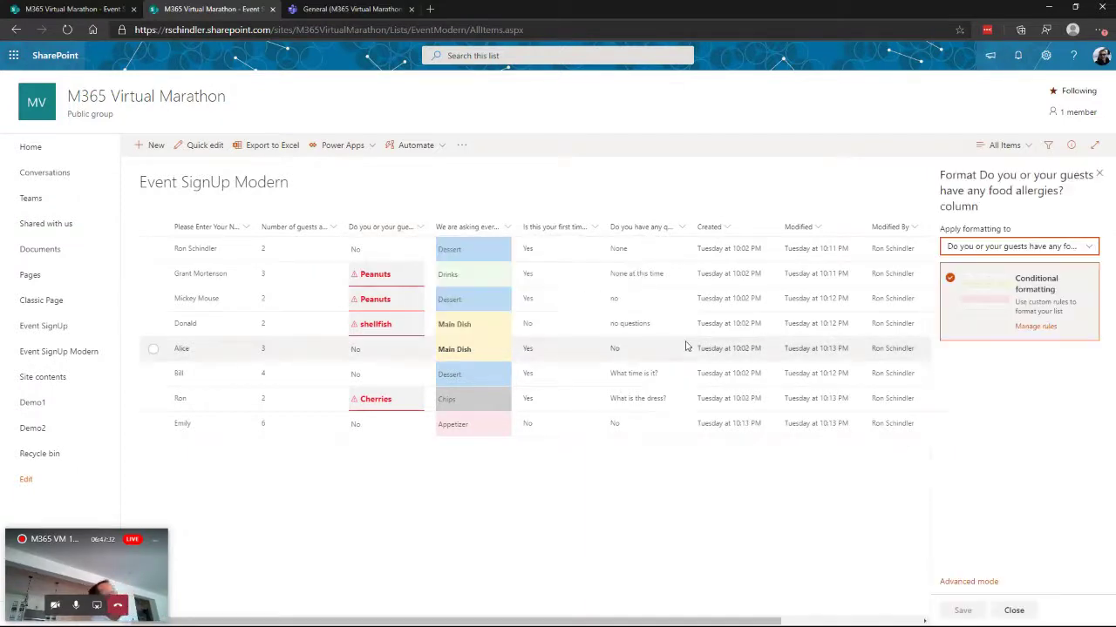
left_click(1031, 331)
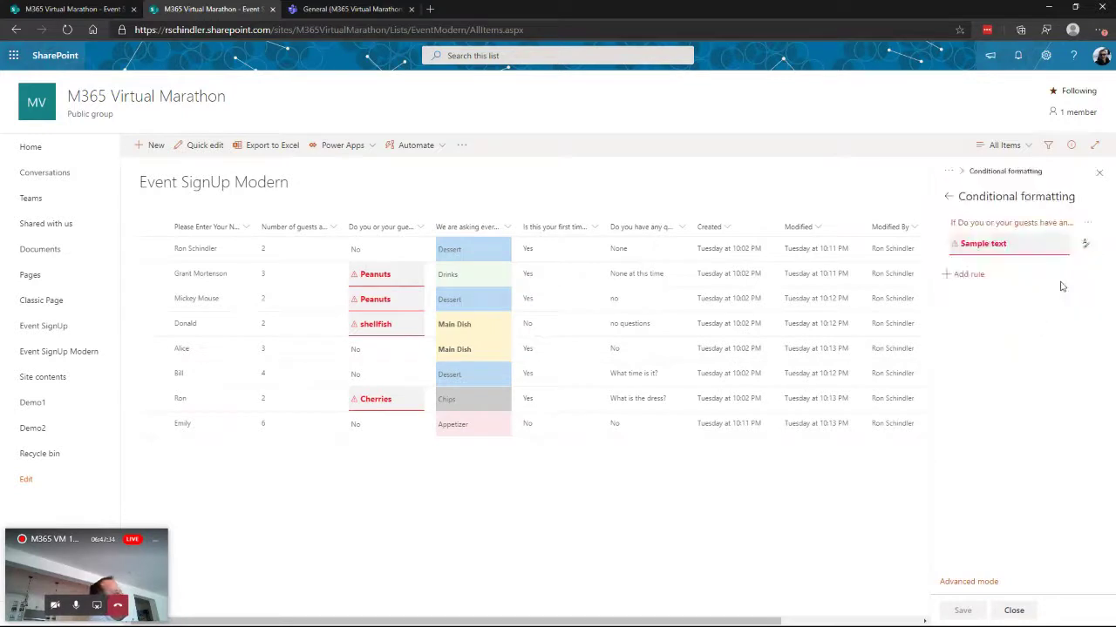
left_click(1085, 244)
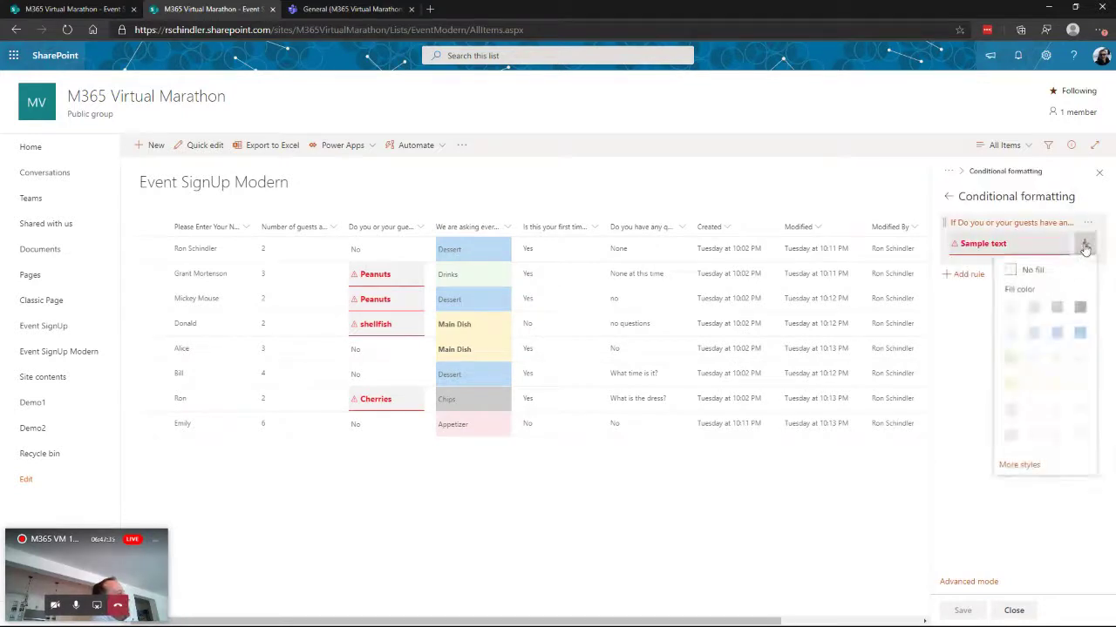
left_click(1021, 467)
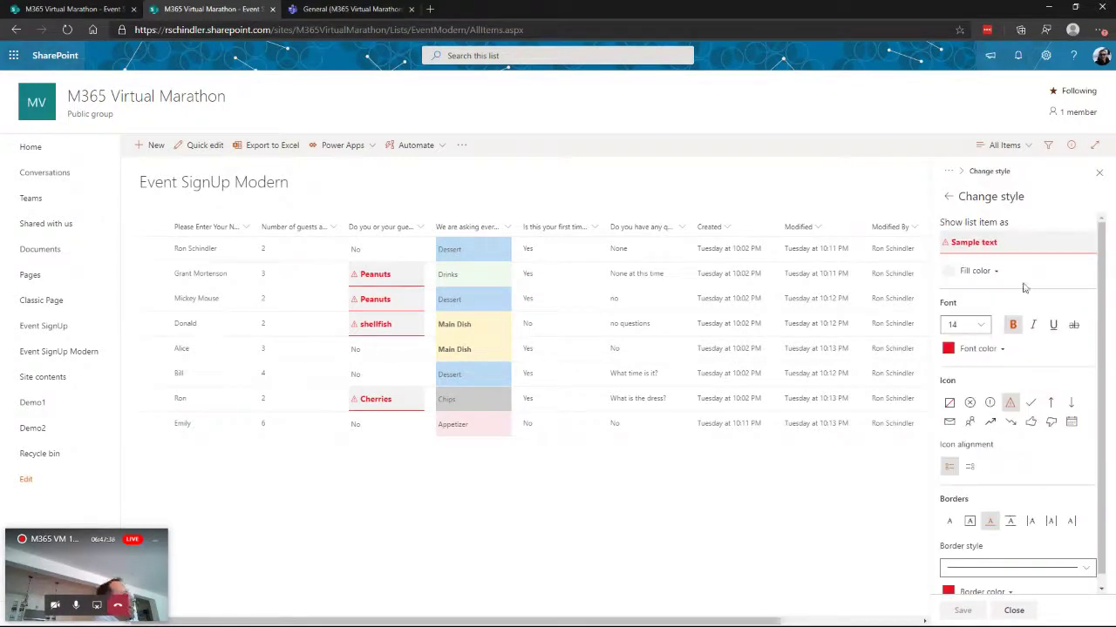
Step: Give the allergy rule a light yellow fill with top and bottom borders and save the formatting
left_click(998, 272)
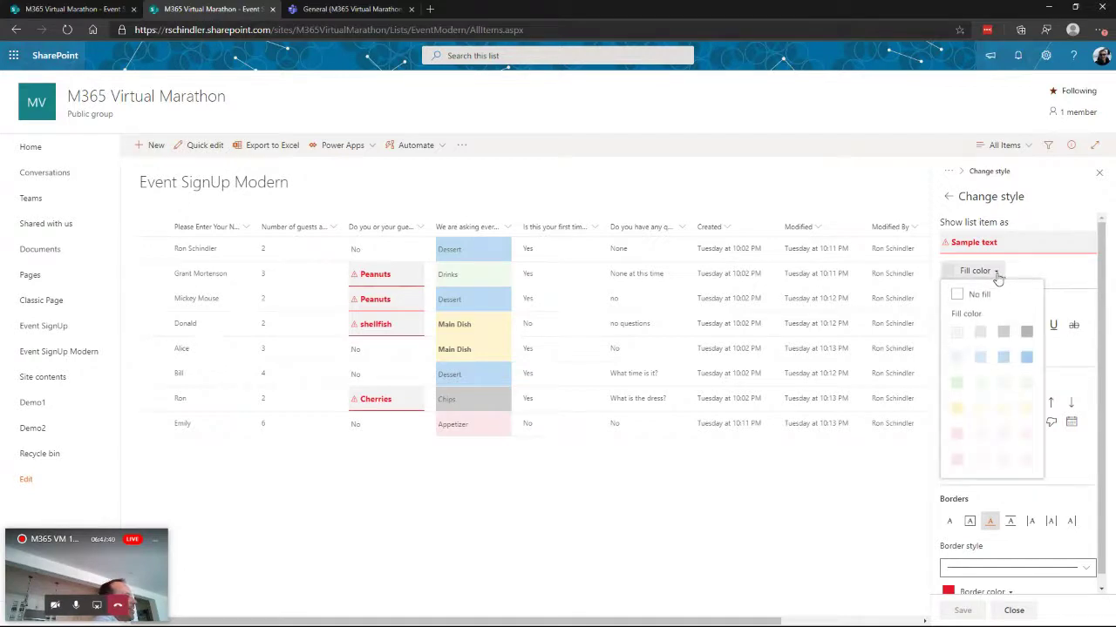
left_click(985, 417)
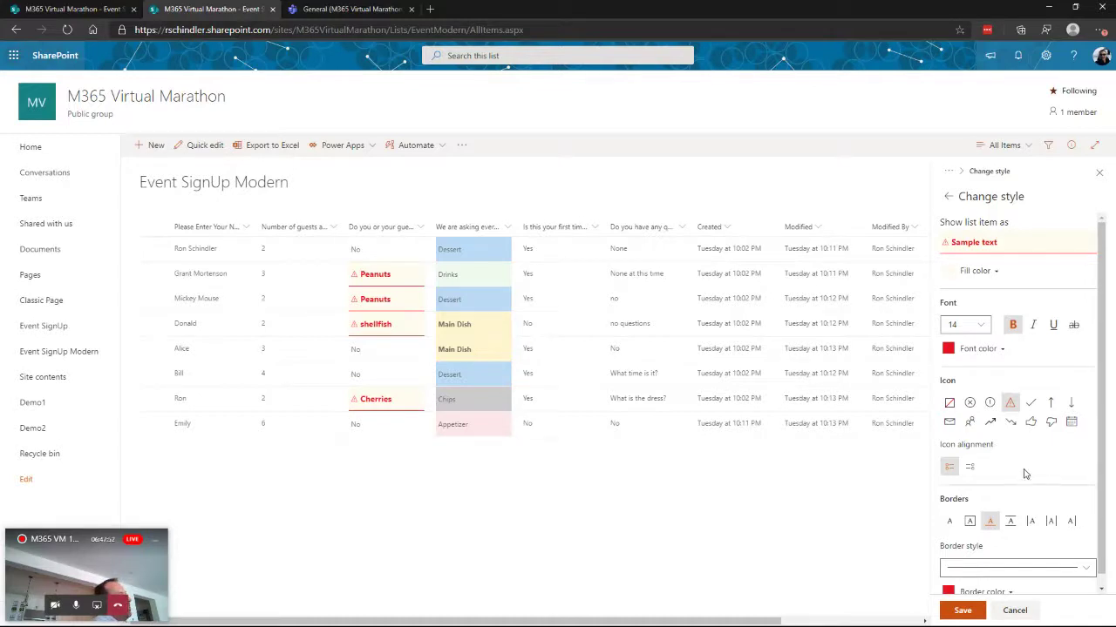
left_click(1011, 524)
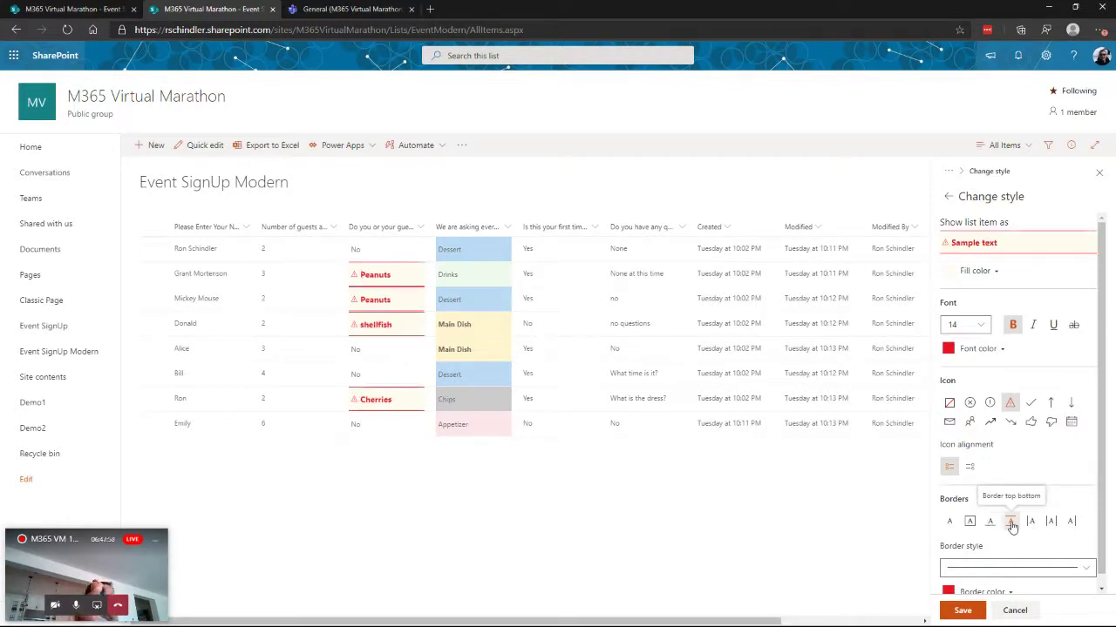
left_click(963, 613)
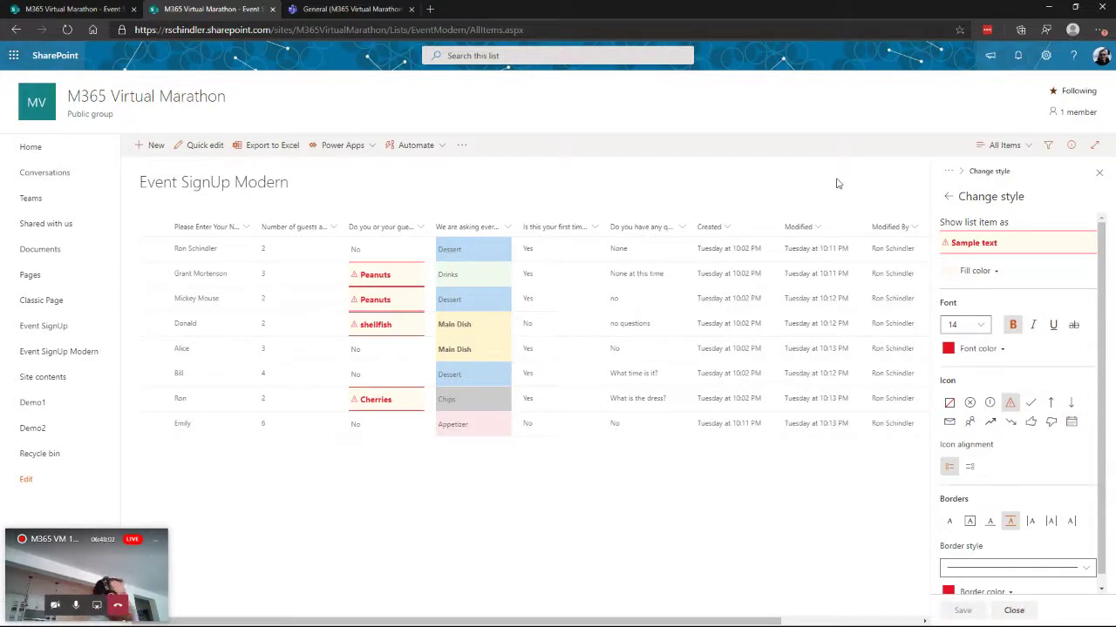
Step: Open the Demo1 page and examine the formatted Dessert, Main Dish and Allergies! list web parts
left_click(31, 405)
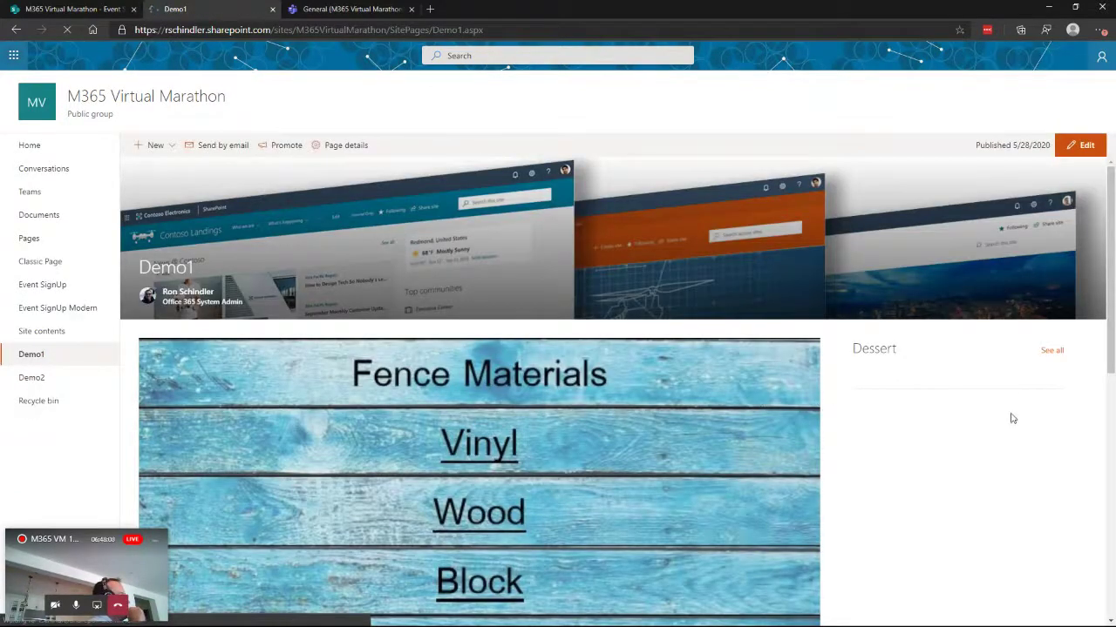
scroll(1069, 485, "down", 1)
scroll(1069, 486, "down", 3)
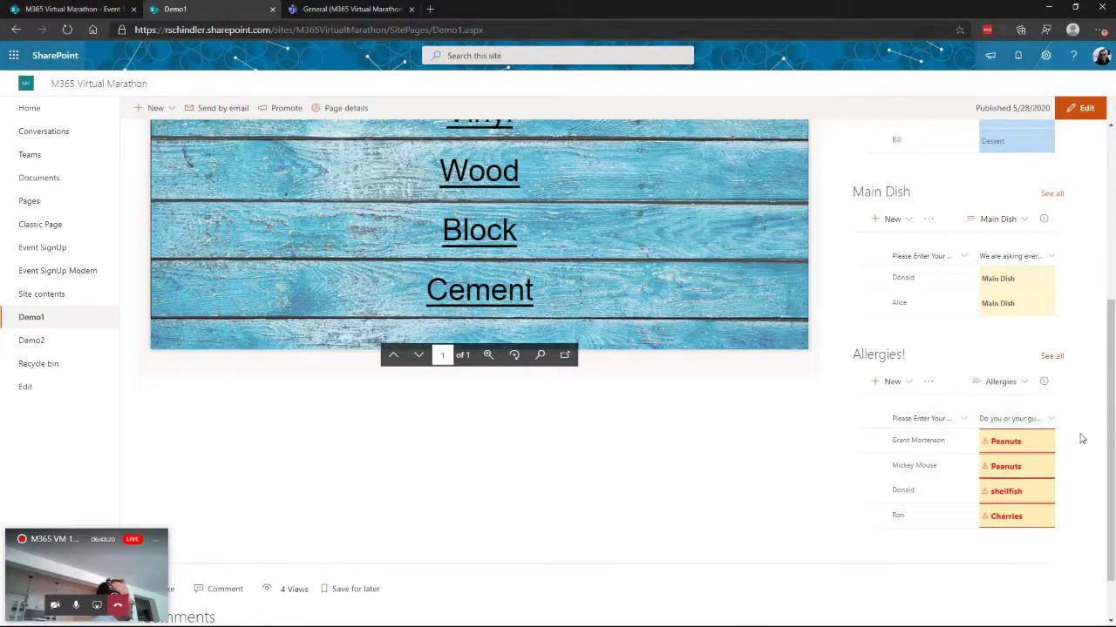
scroll(1081, 438, "up", 5)
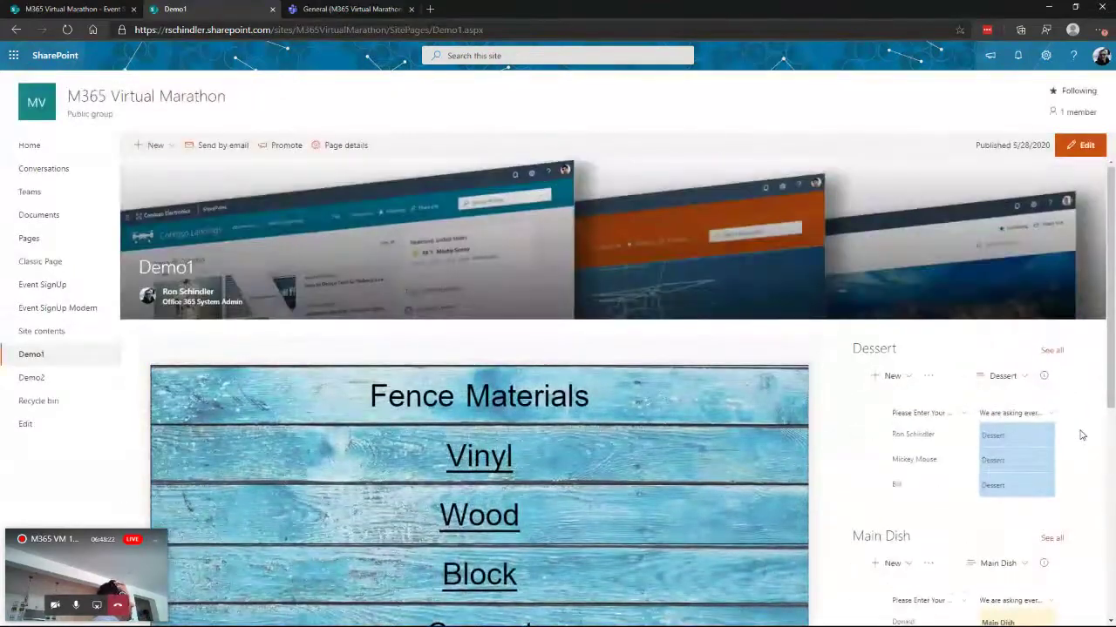
scroll(1081, 435, "down", 5)
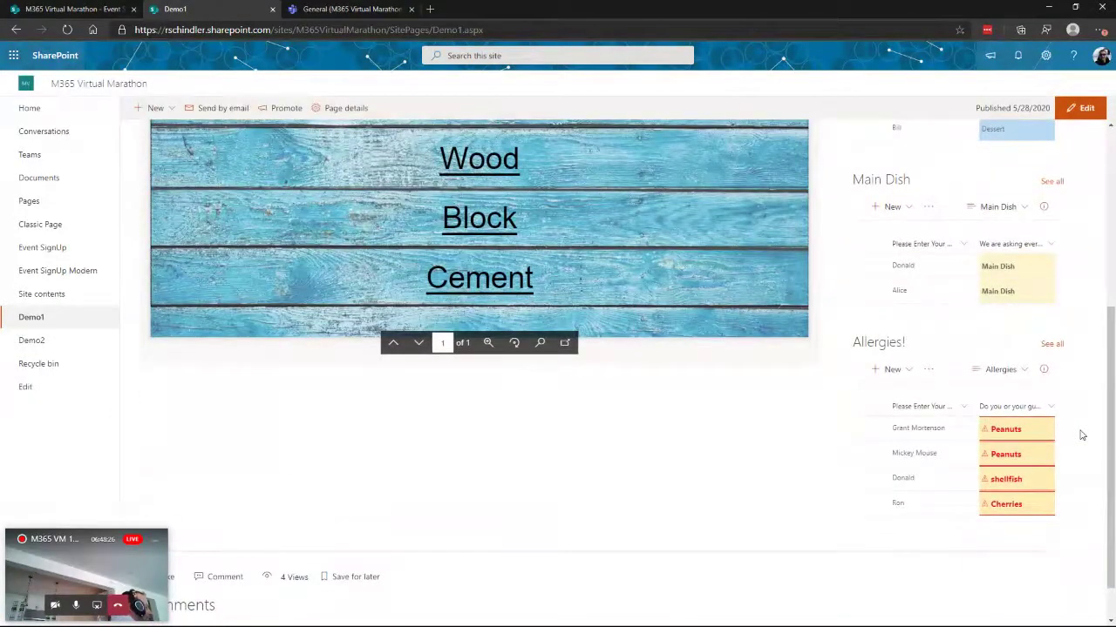
scroll(1081, 434, "up", 5)
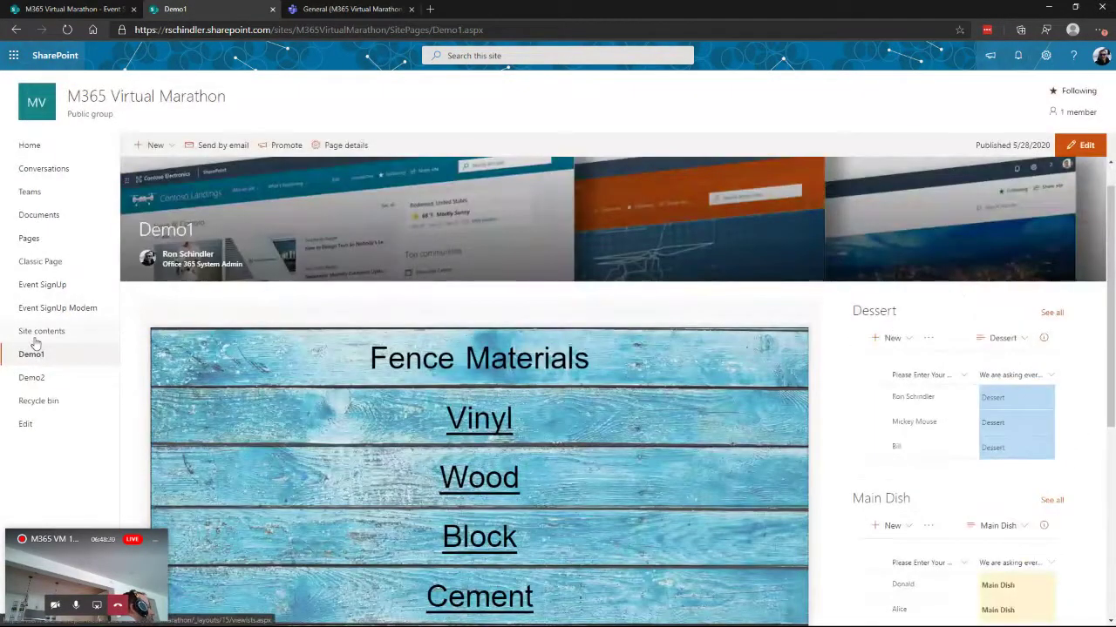
Step: Open the classic Event SignUp list and view the site's catalogue of apps that can be added, including Custom List
left_click(30, 286)
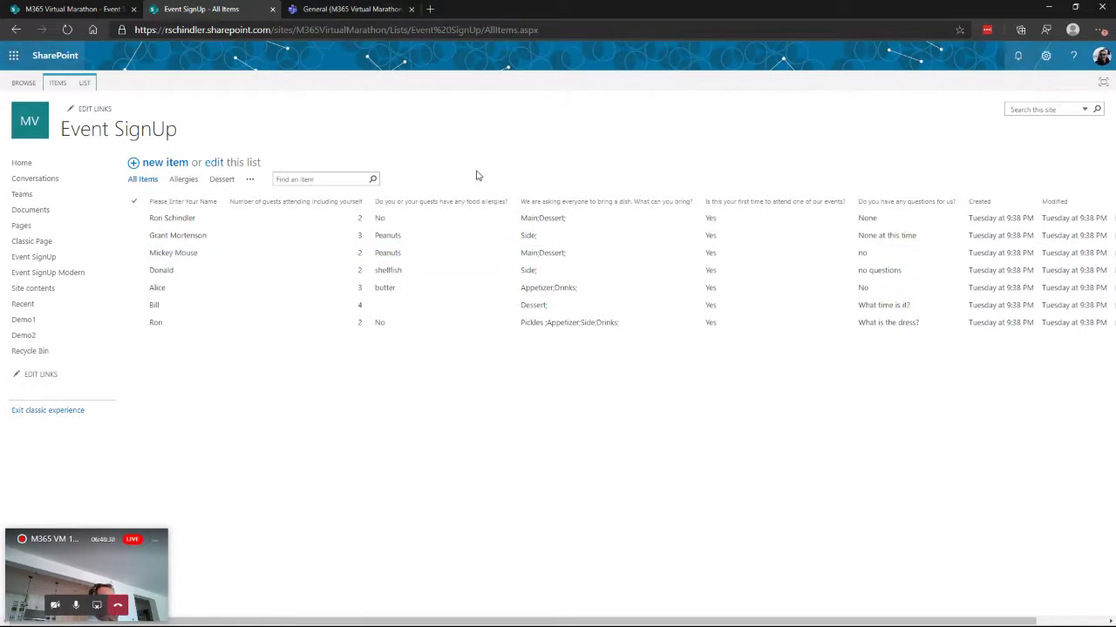
left_click(1046, 57)
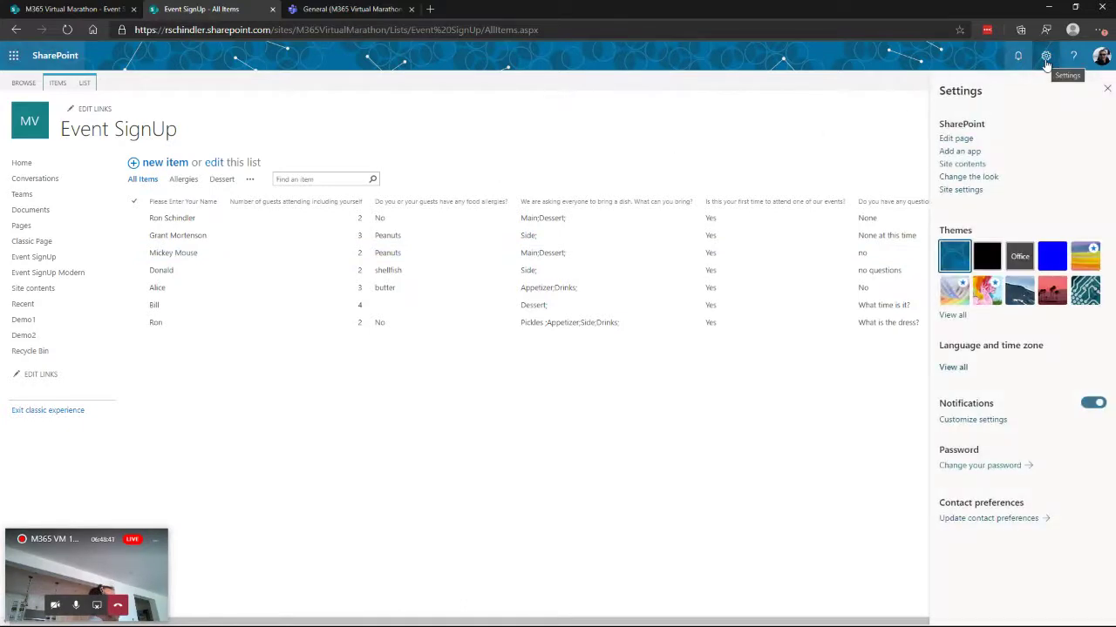
left_click(961, 153)
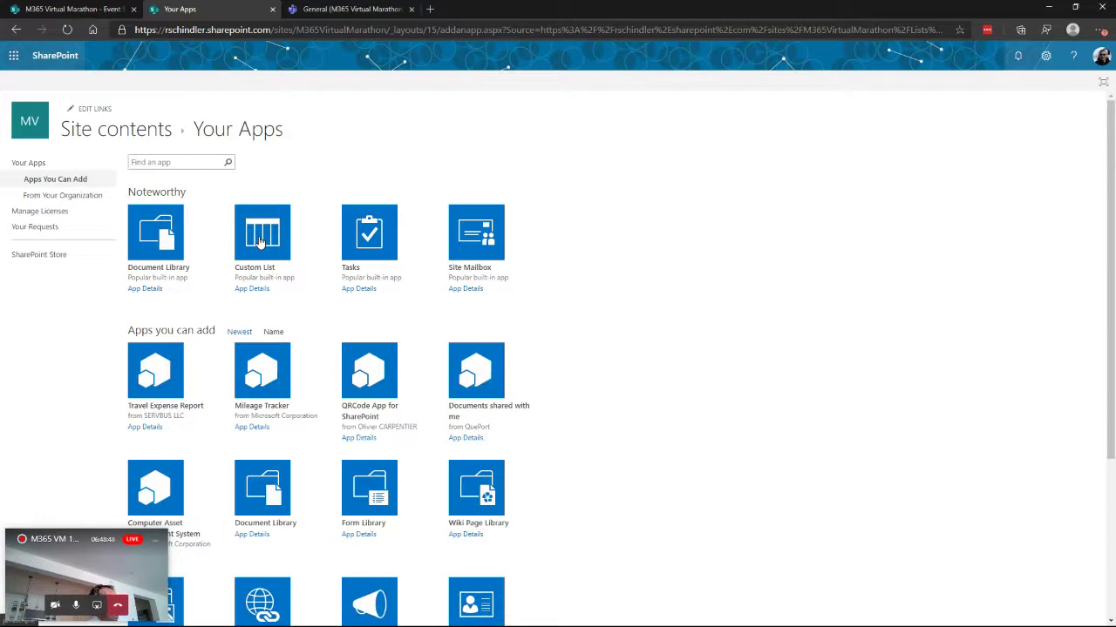
left_click(31, 126)
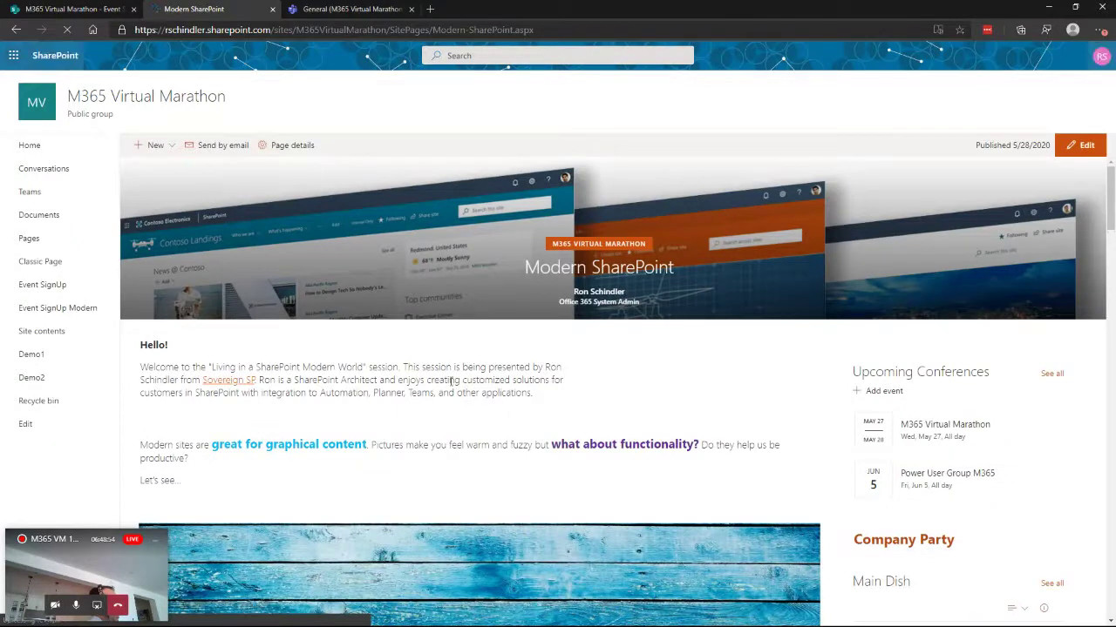
left_click(170, 147)
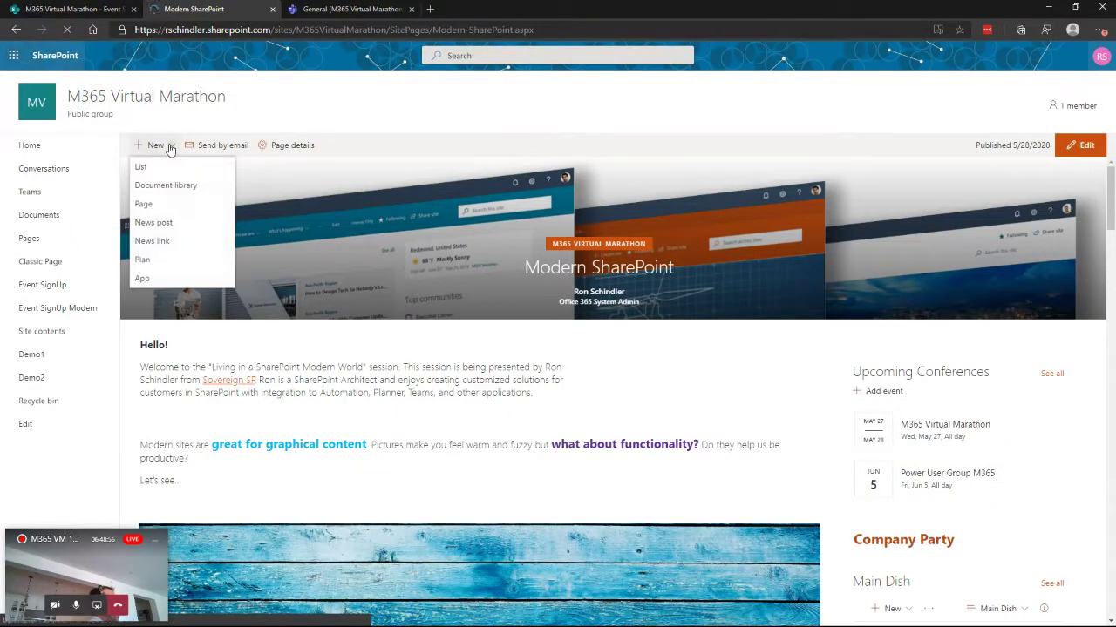
left_click(140, 169)
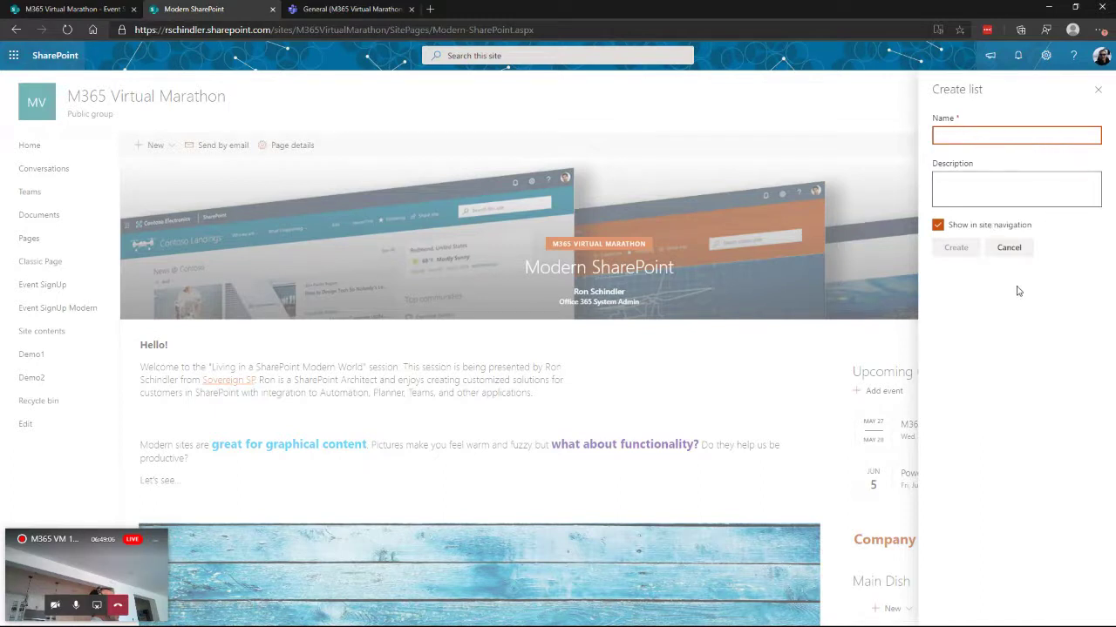
left_click(1099, 91)
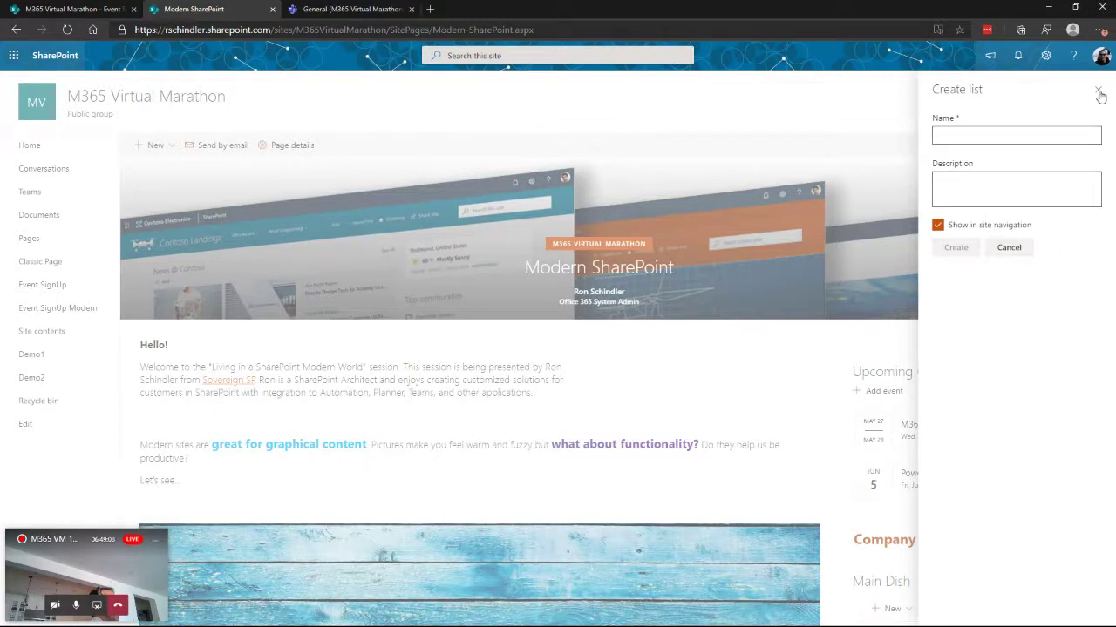
left_click(1015, 247)
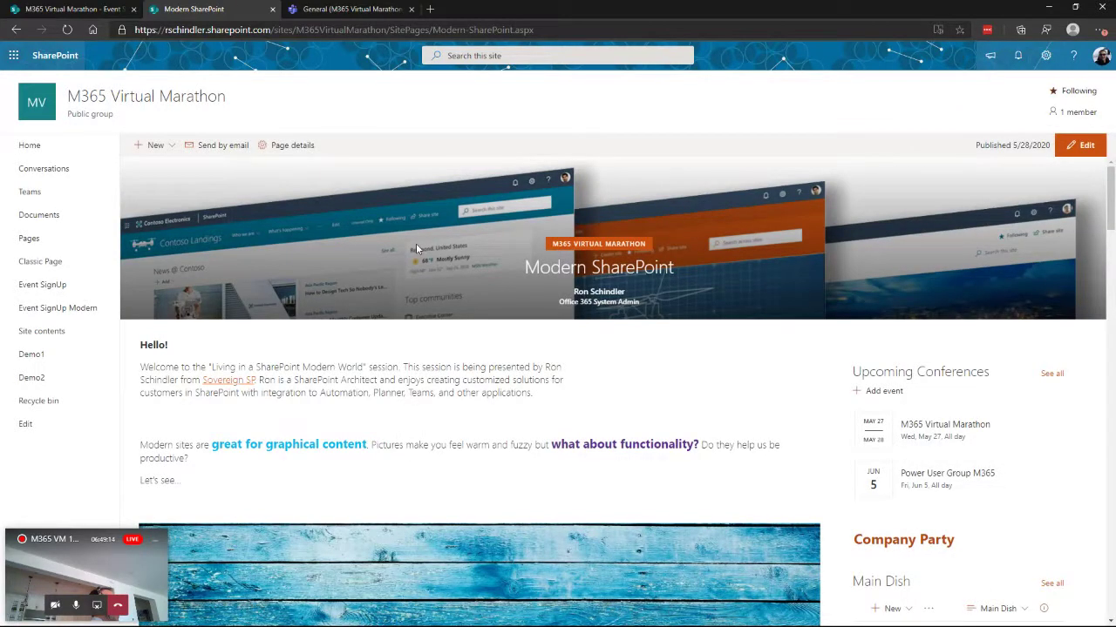
Step: From Site contents, create a list named Airline List based on the existing Airlines list of the Document Management site
left_click(39, 337)
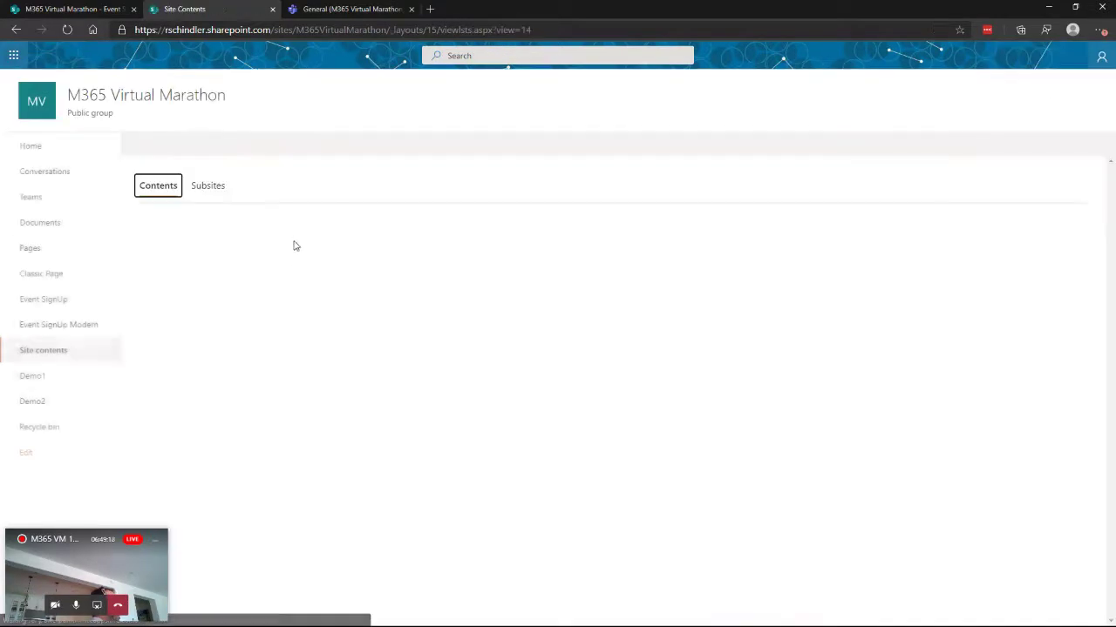
left_click(170, 146)
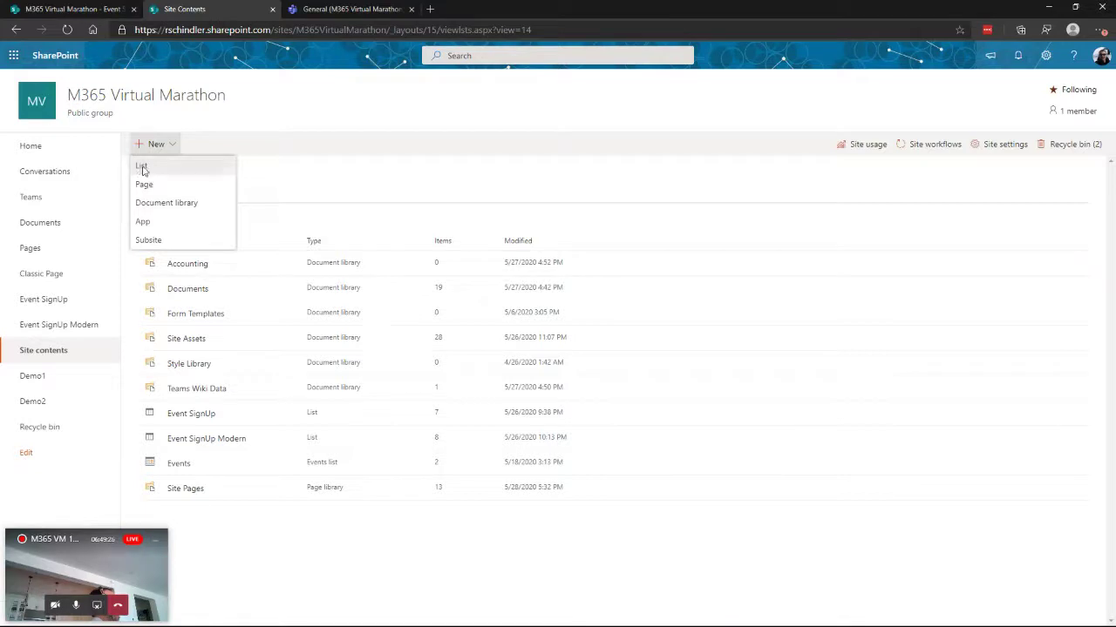
left_click(142, 166)
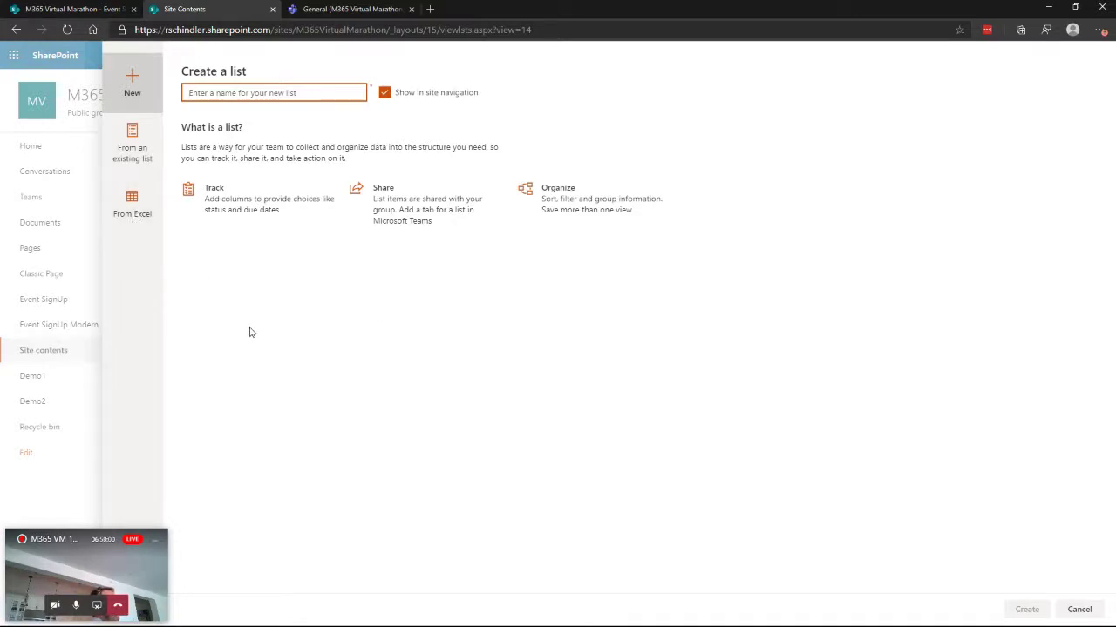
left_click(131, 147)
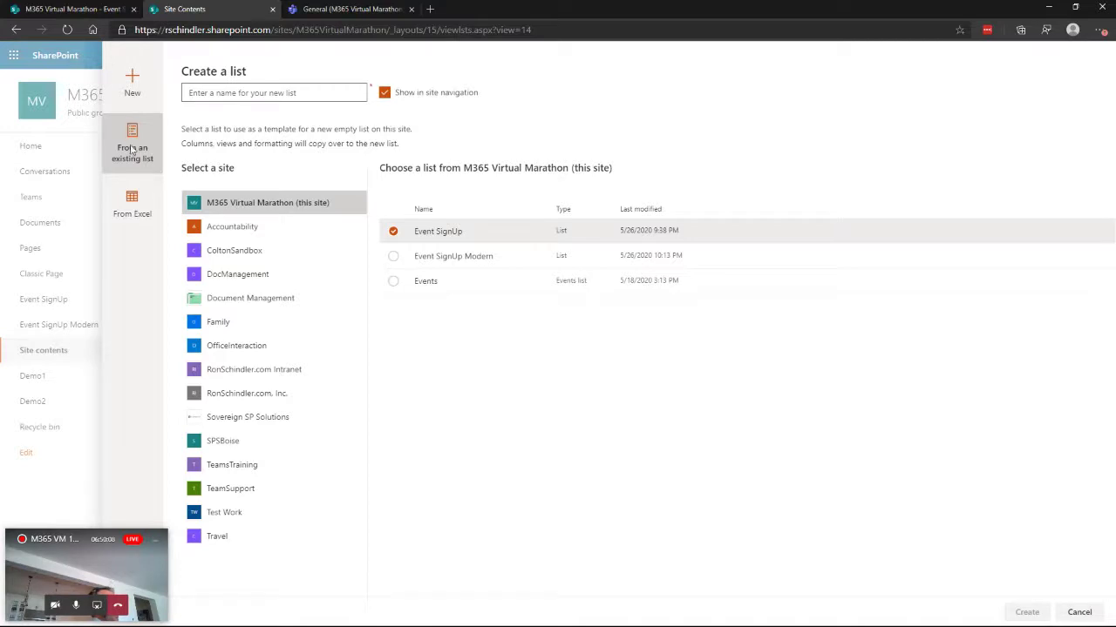
left_click(258, 300)
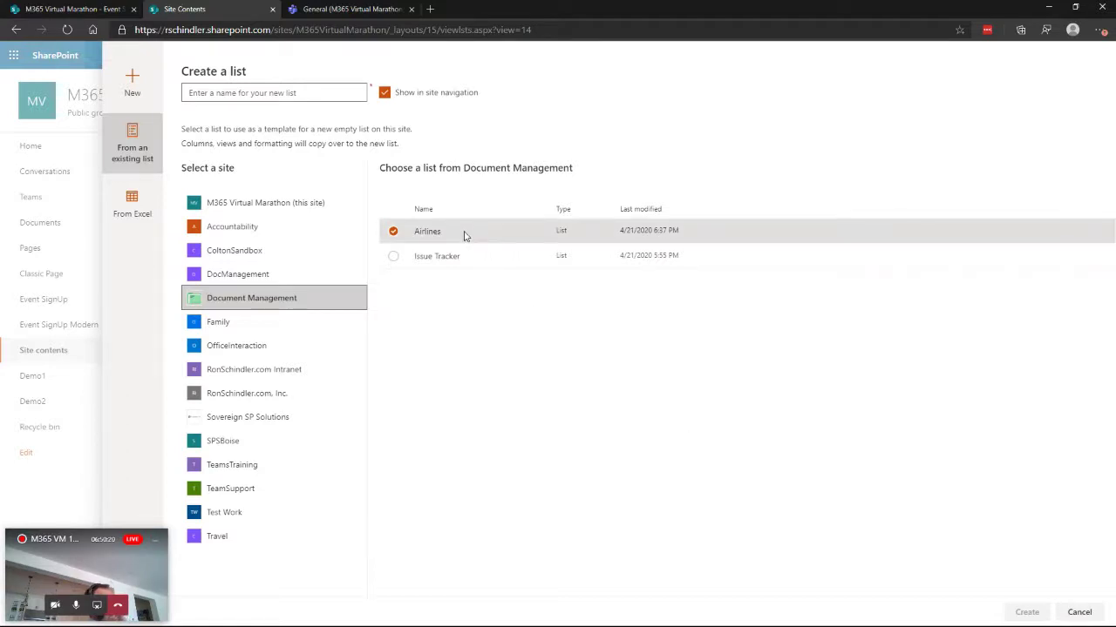
left_click(287, 92)
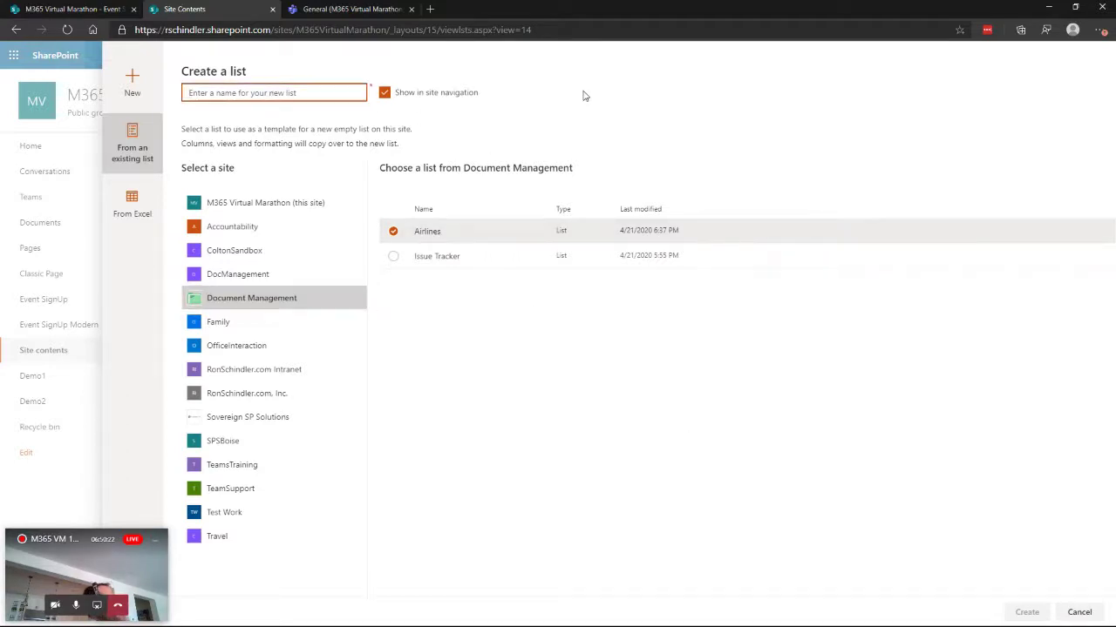
type("Airline List")
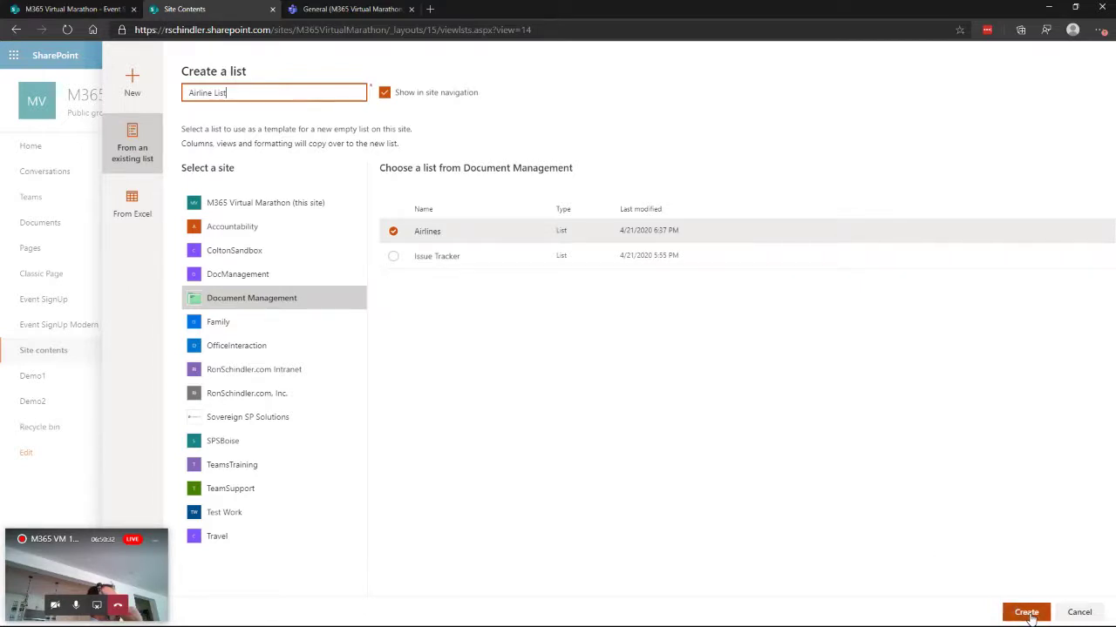
left_click(1029, 613)
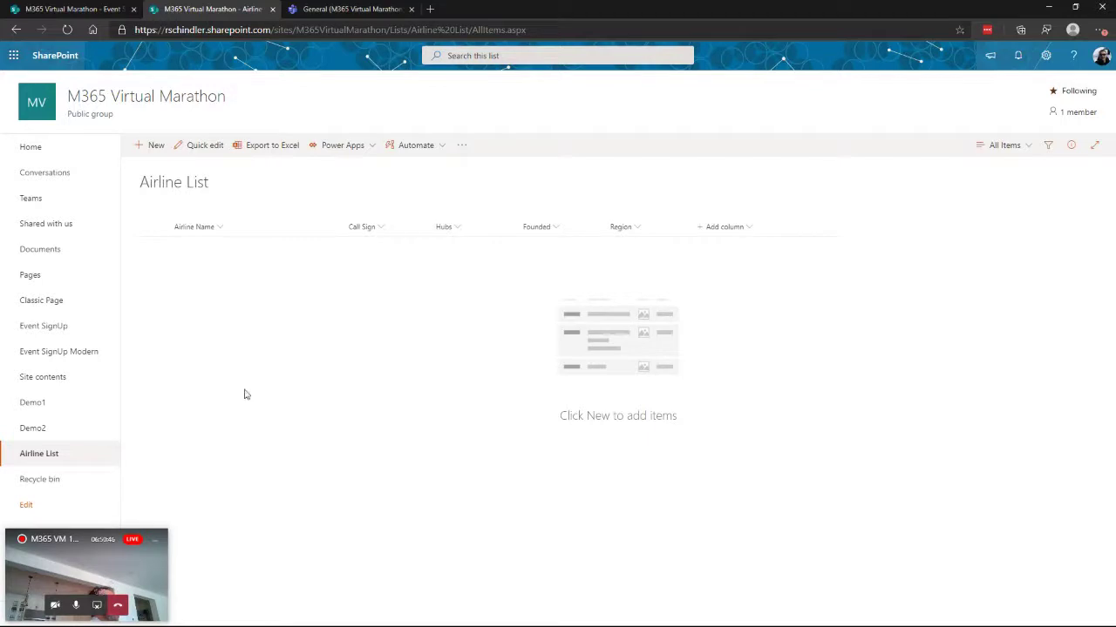
Step: From Site contents, start a new list from Excel using FinancialsNoTable.xlsx in the General folder and proceed to table selection
left_click(43, 380)
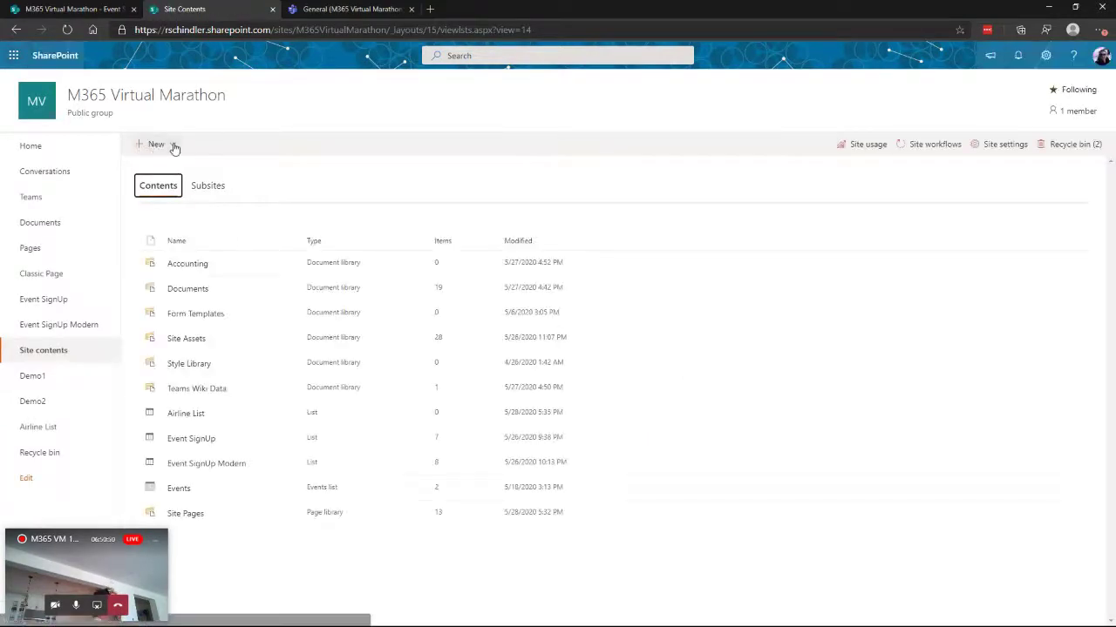
left_click(172, 146)
left_click(147, 166)
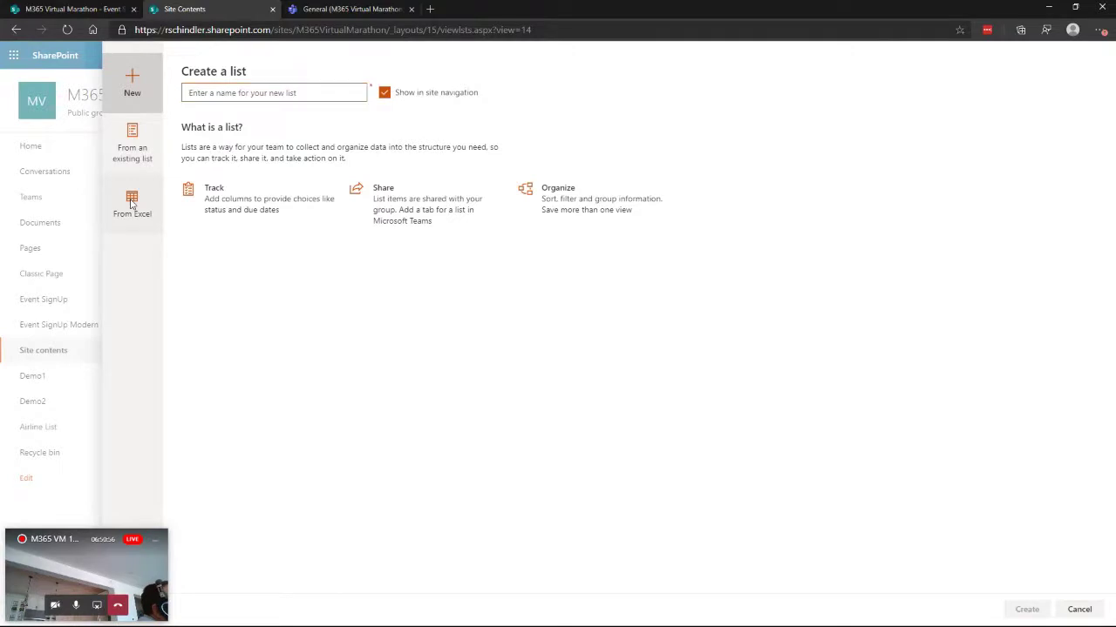
left_click(132, 204)
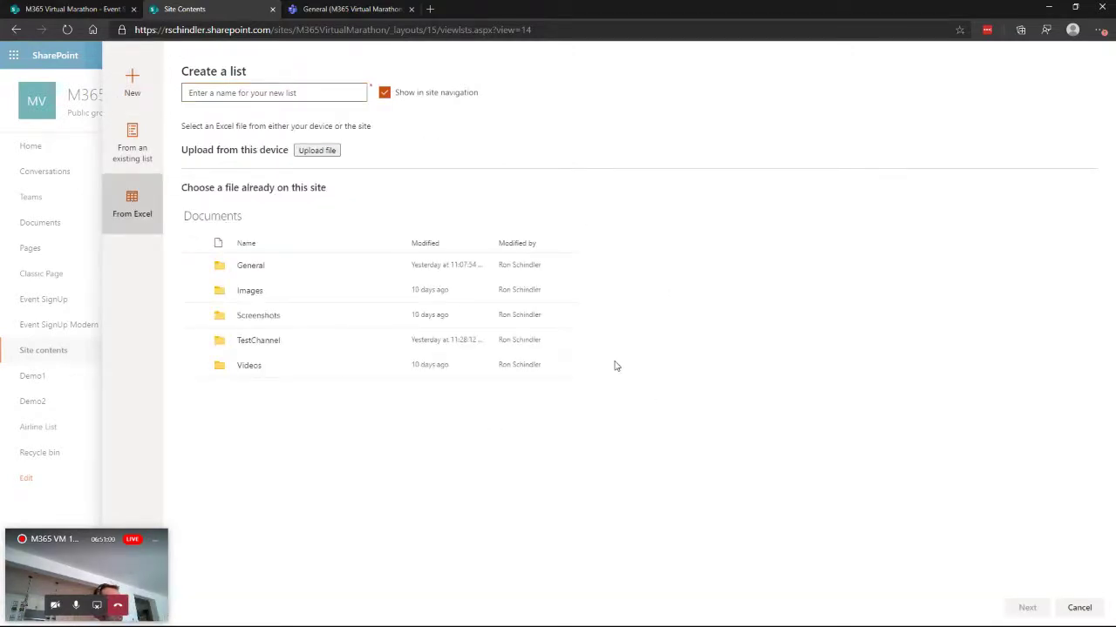
left_click(255, 266)
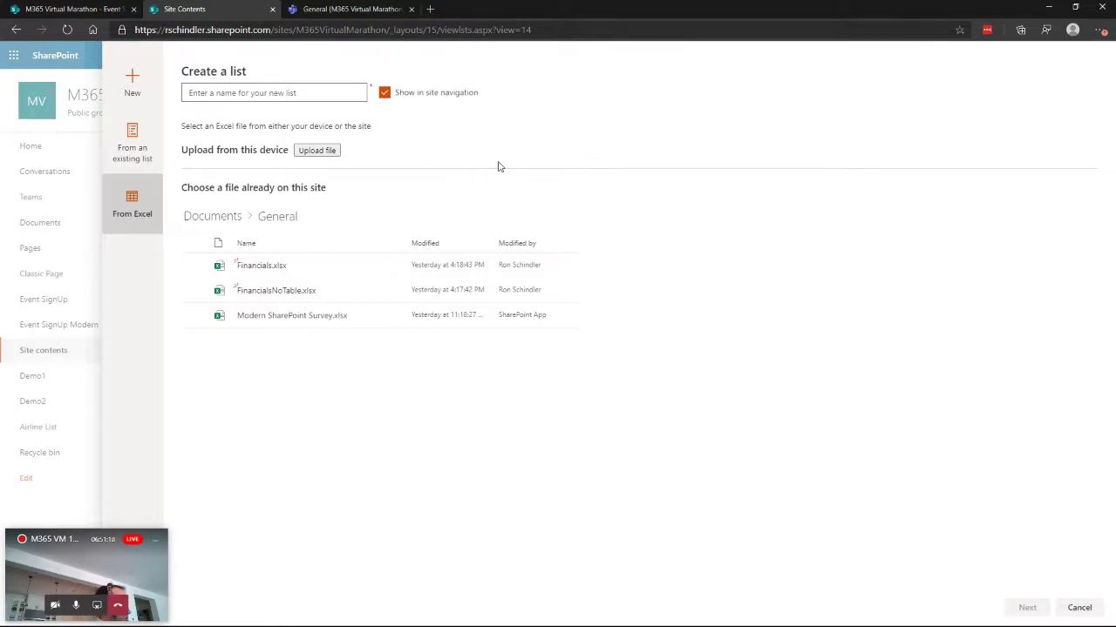
left_click(267, 297)
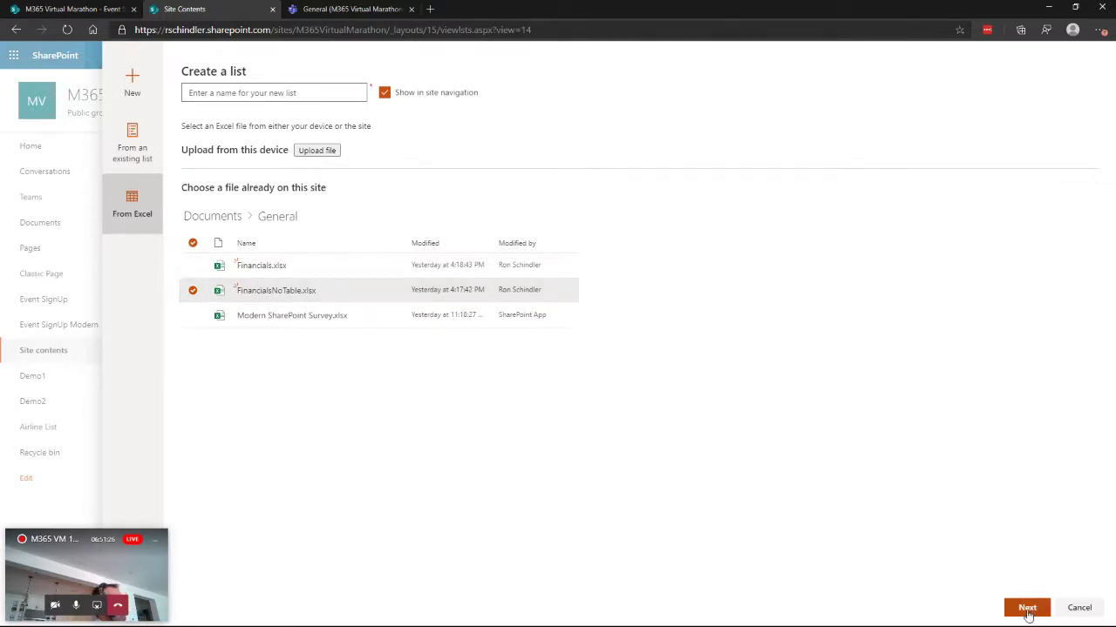
left_click(1027, 609)
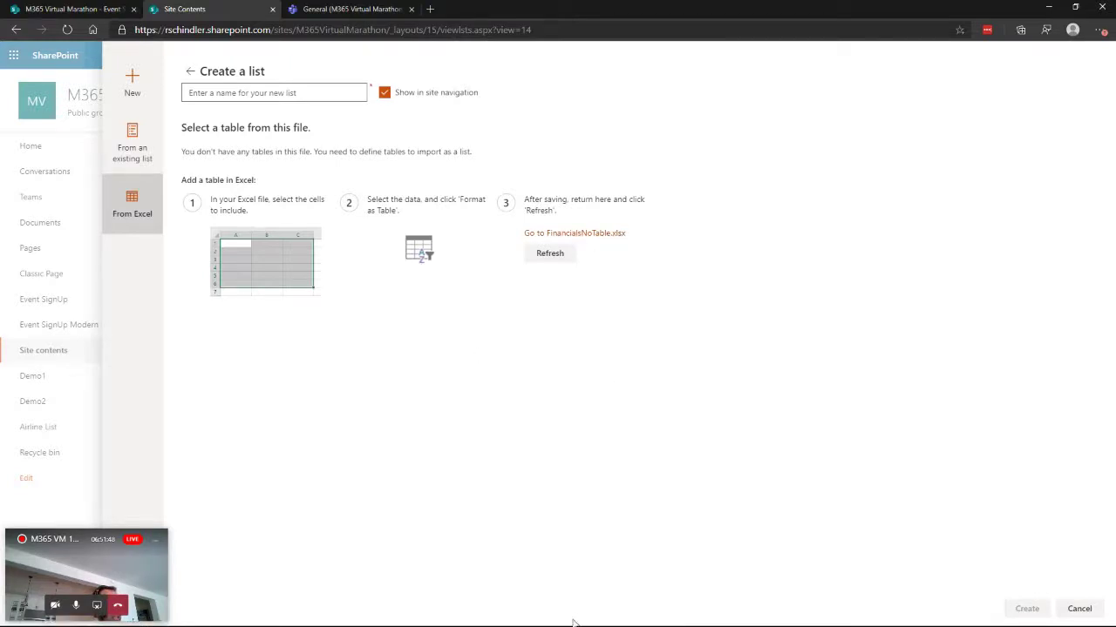
Step: Switch to FinancialsNoTable.xlsx in Excel and format A1:F13 as a table with headers in a light gray style
key("alt+Tab")
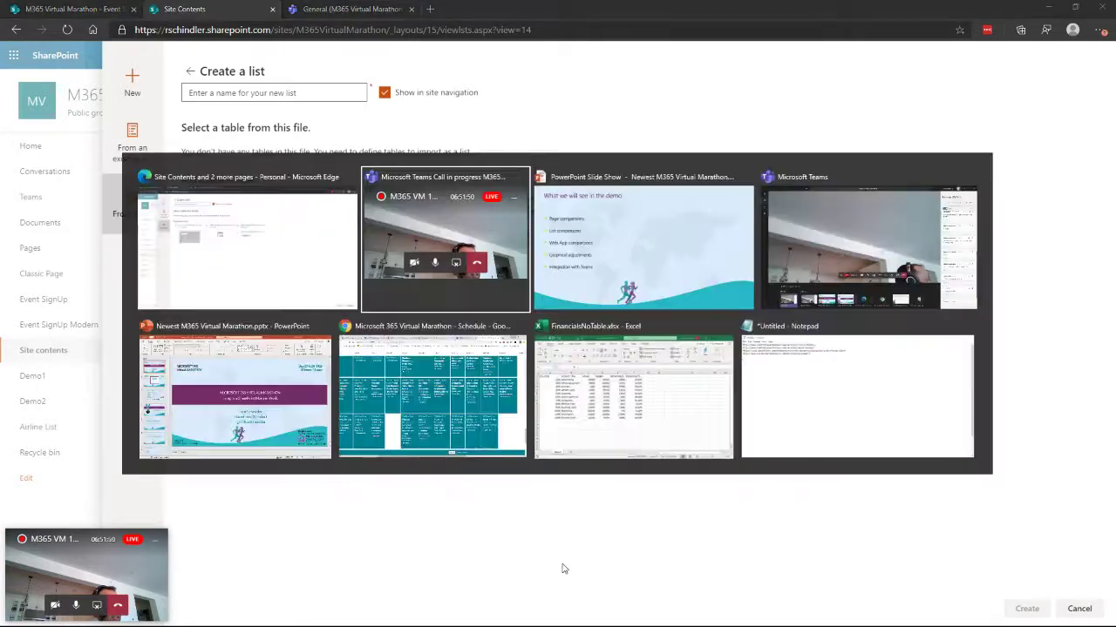
key("alt+Tab")
key("alt+Tab")
key("alt+Tab")
key("alt+Tab")
key("alt+Tab")
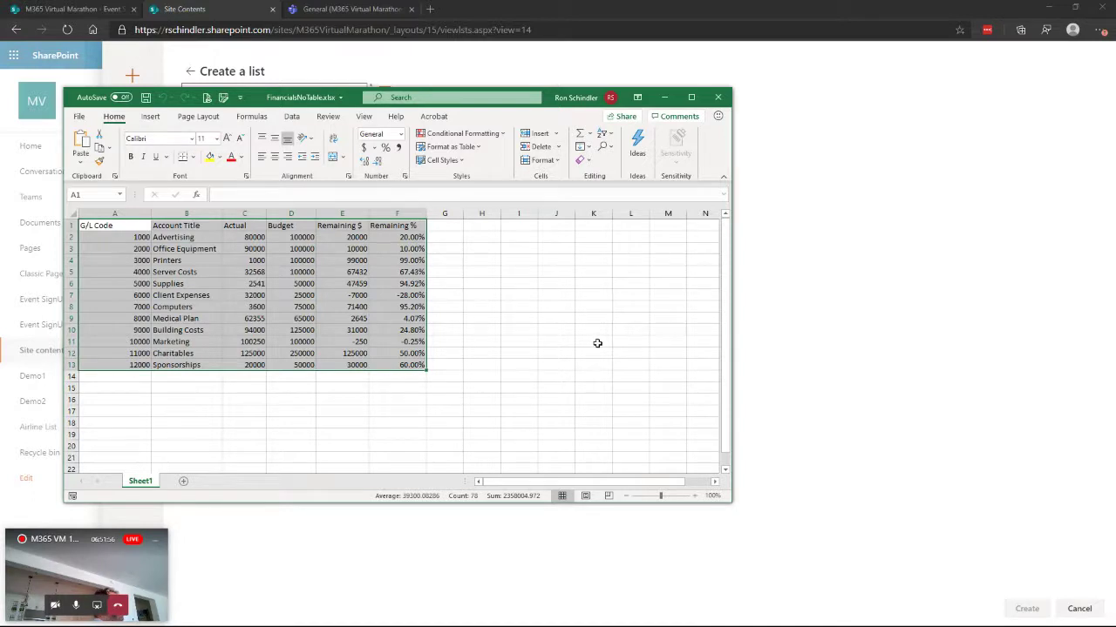
left_click(167, 389)
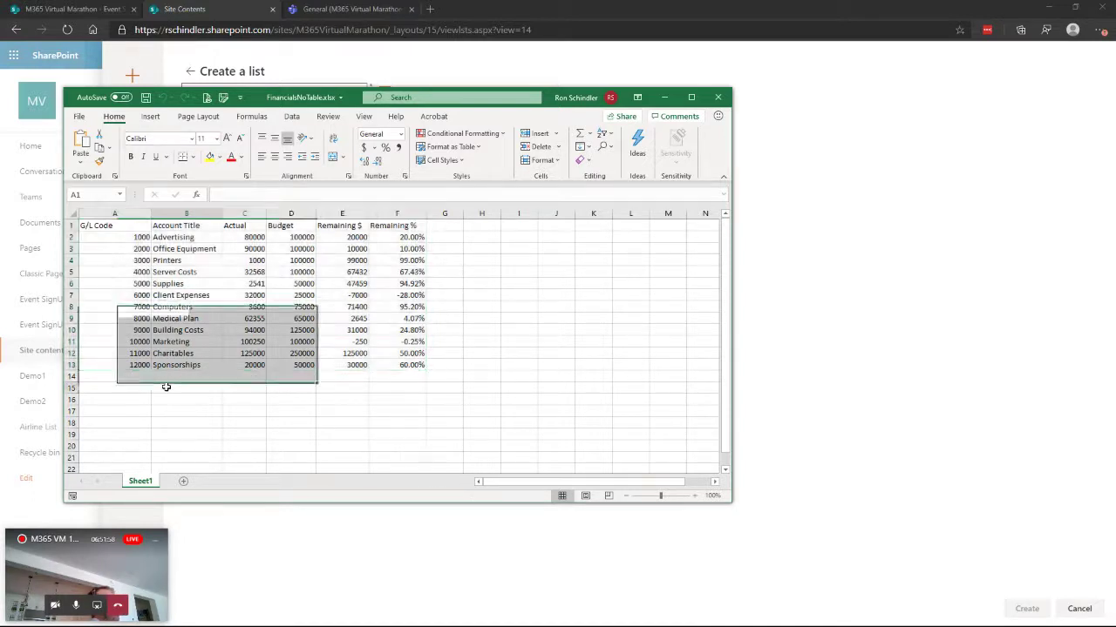
left_click_drag(91, 226, 396, 367)
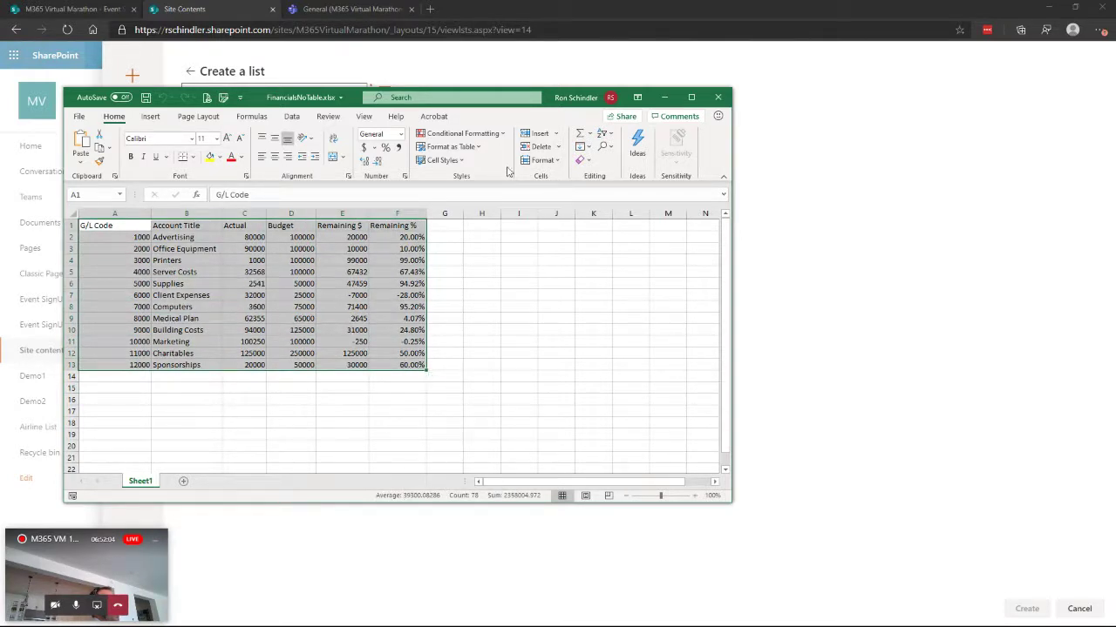
left_click(453, 148)
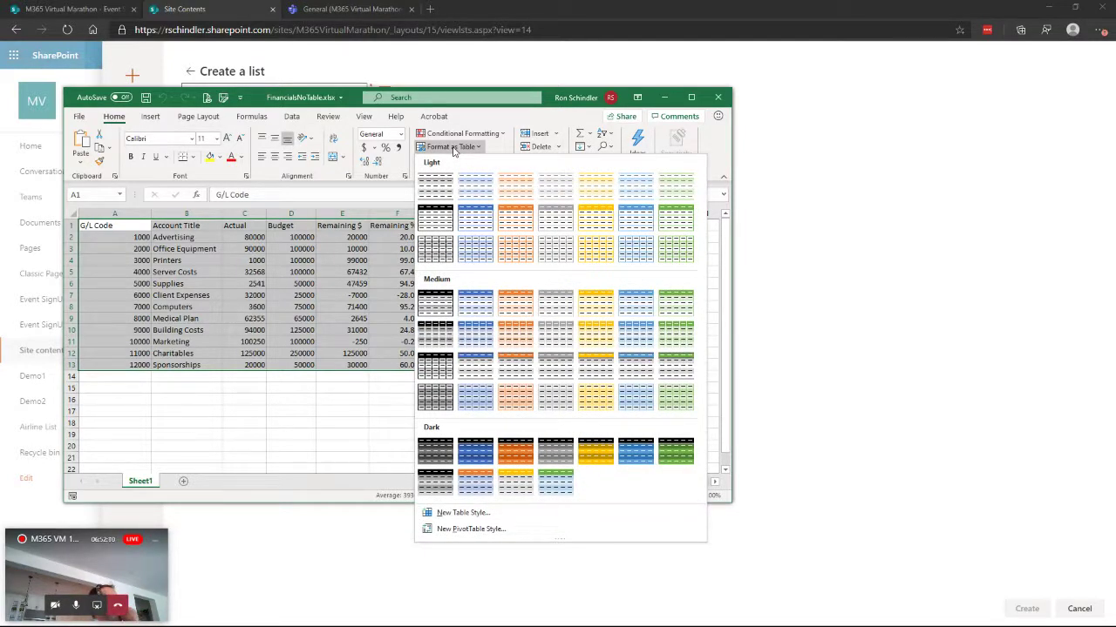
left_click(556, 218)
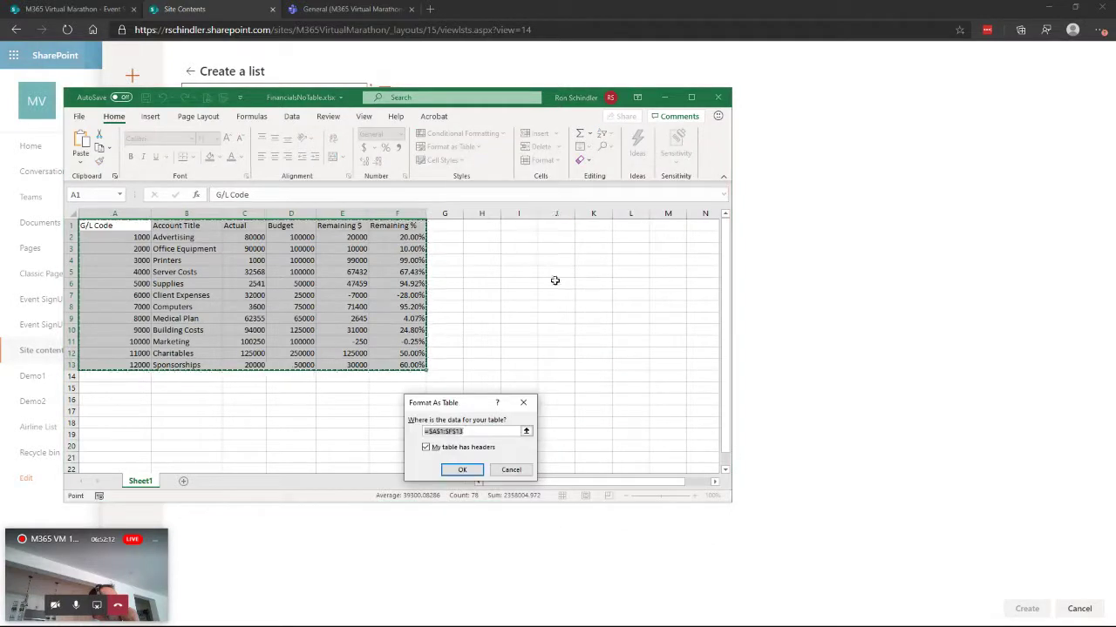
left_click(461, 469)
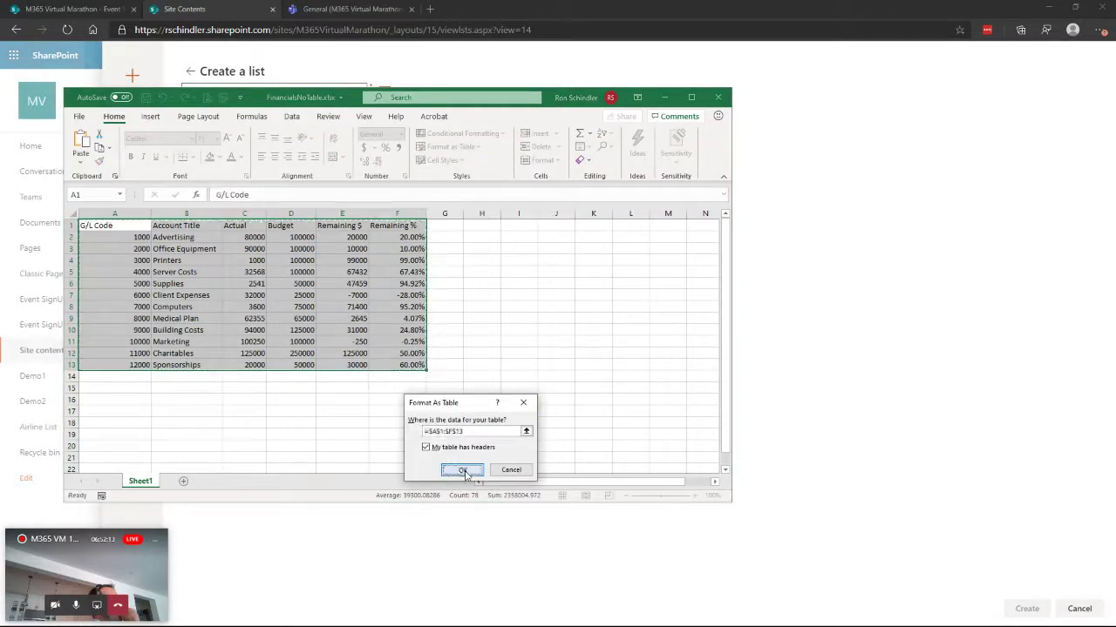
Step: Deselect the new table and view the filter options of its Account Title column
left_click(600, 366)
left_click(217, 227)
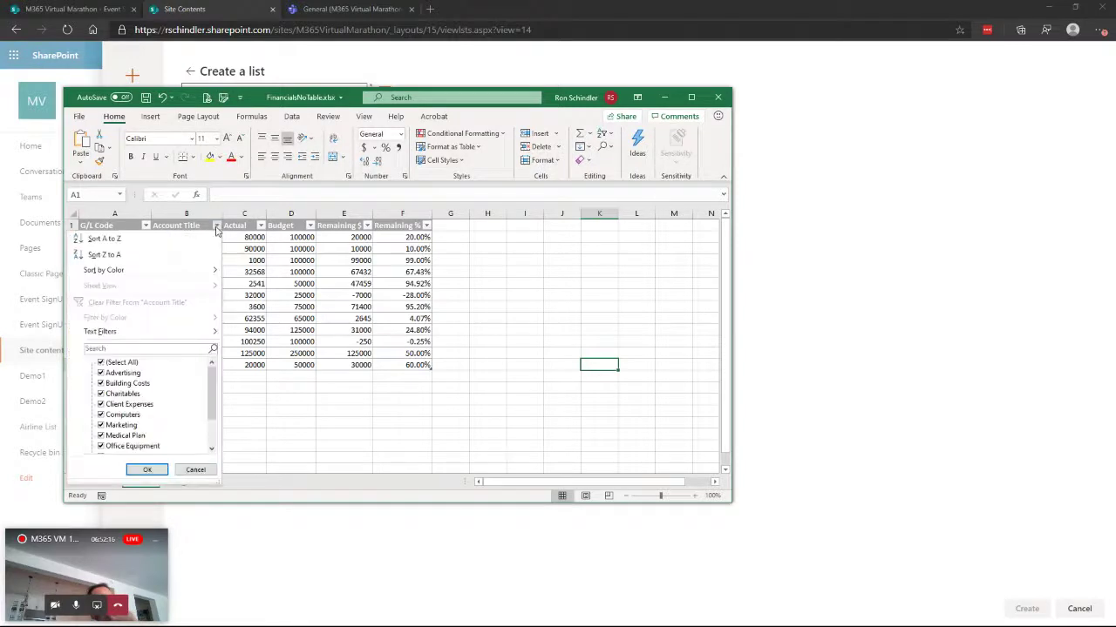
Step: Return from Excel to the SharePoint list creation, choose Financials.xlsx in the General folder as source and proceed to its table
left_click(217, 226)
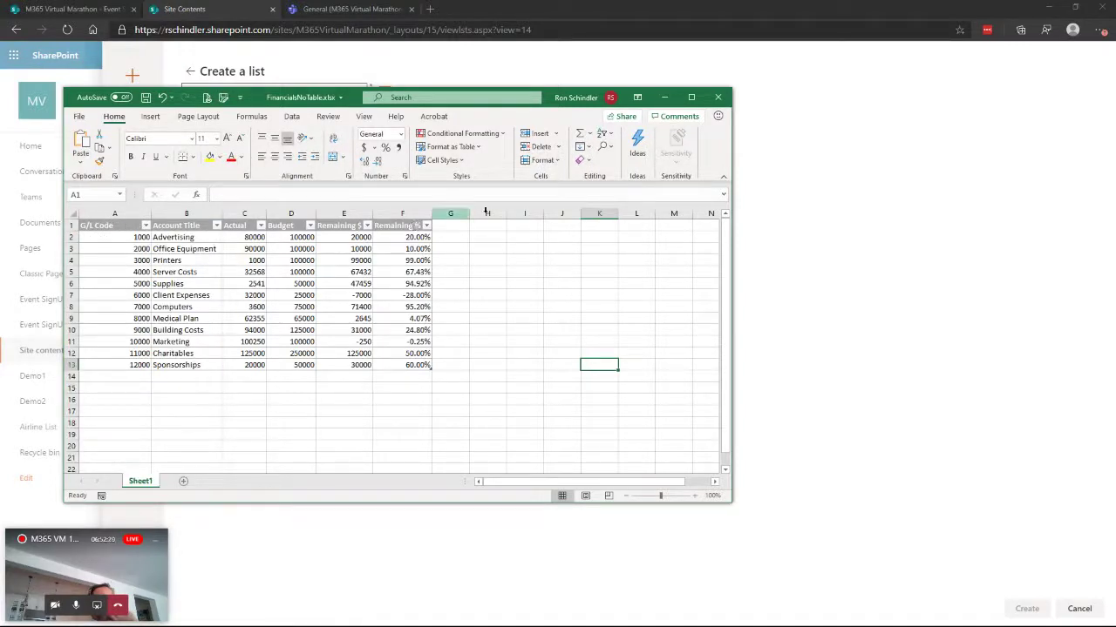
left_click(664, 97)
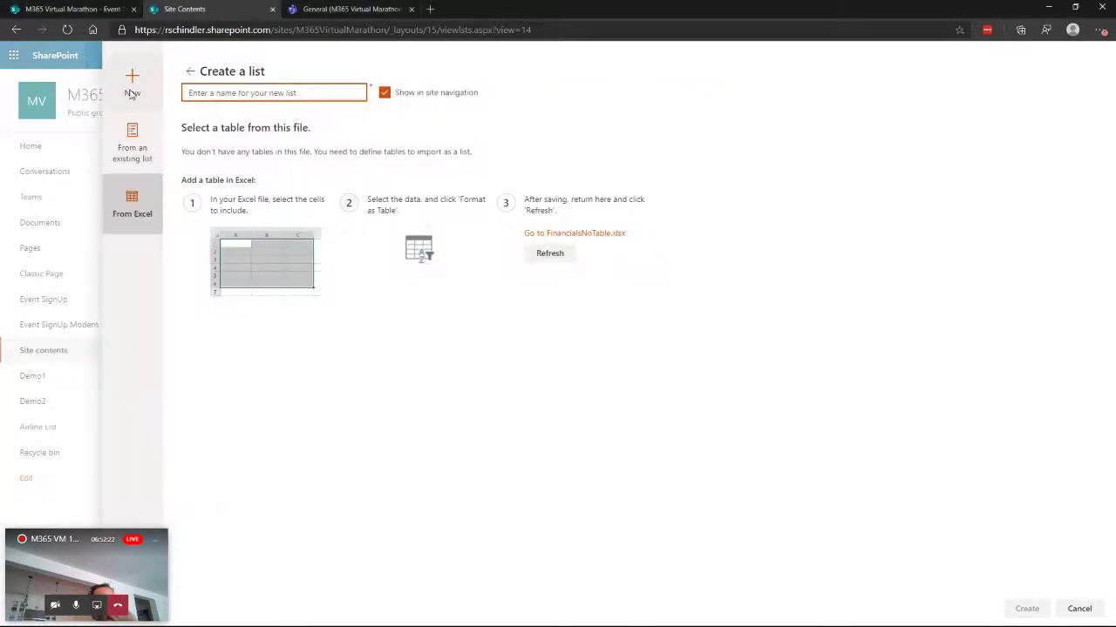
left_click(189, 72)
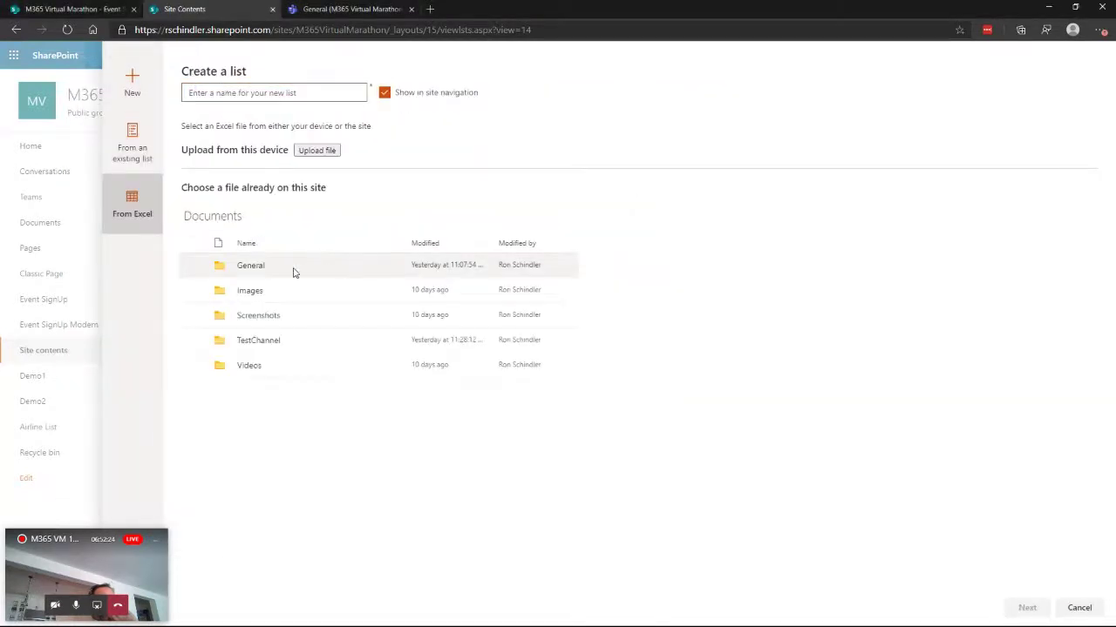
left_click(249, 267)
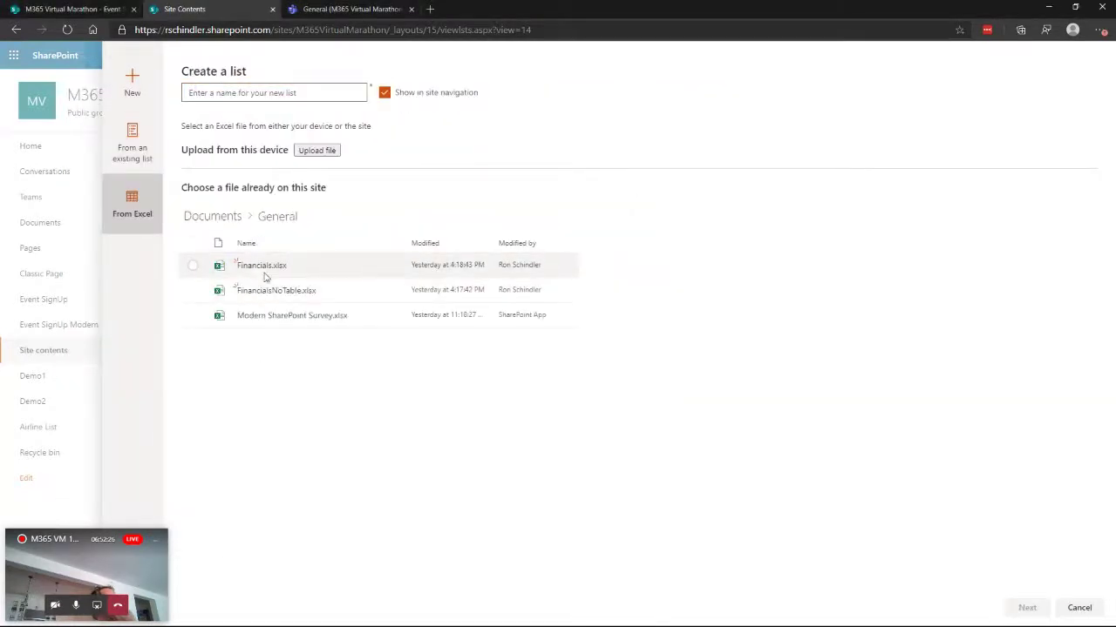
left_click(253, 267)
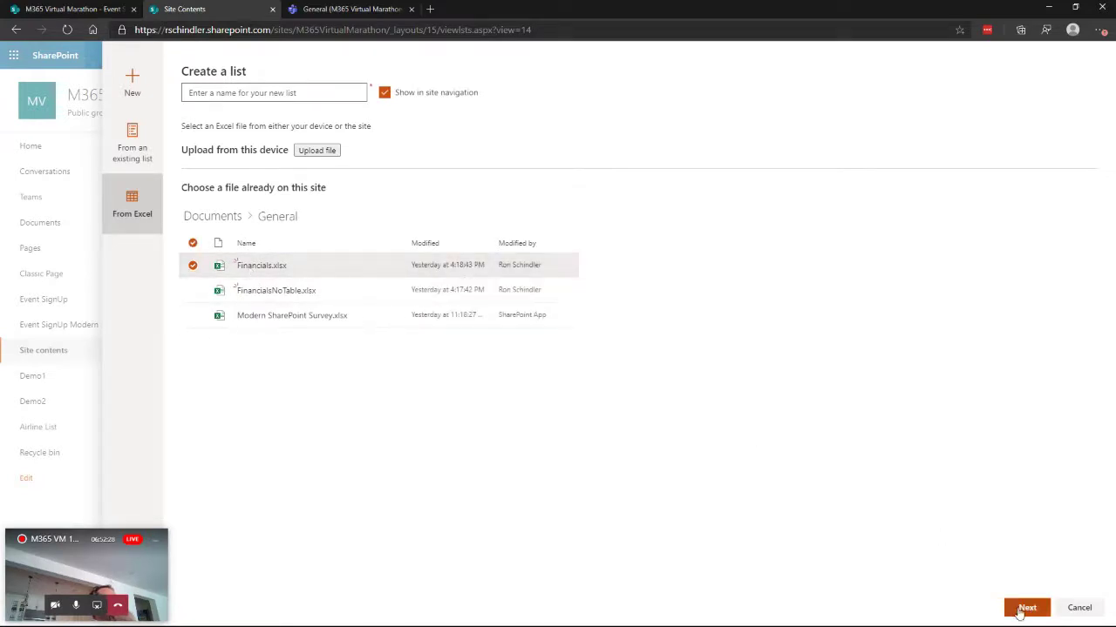
left_click(1028, 609)
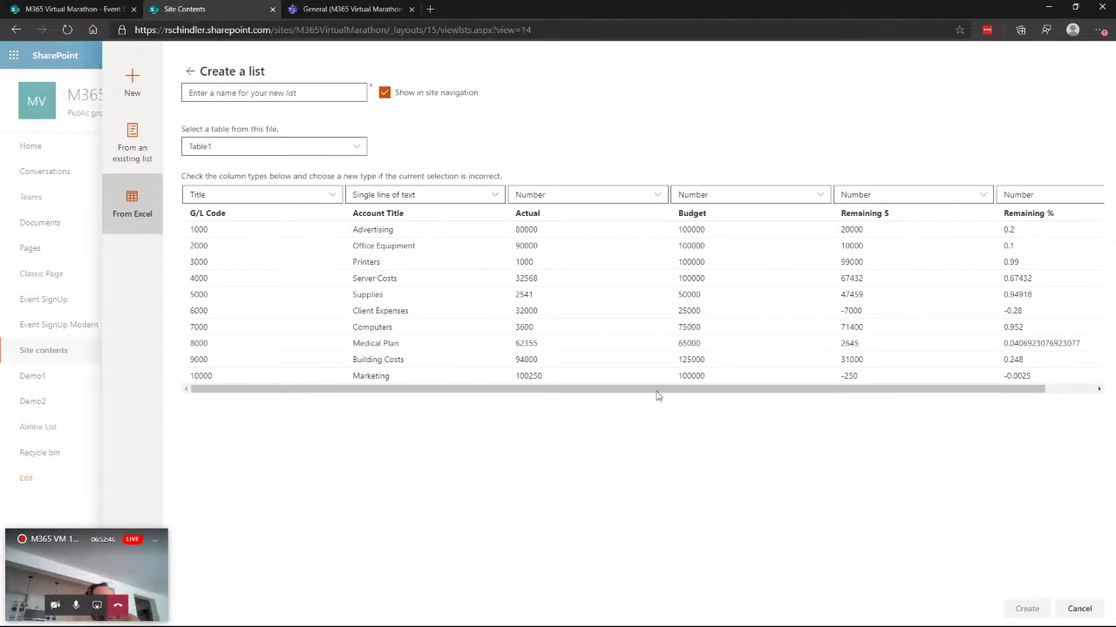
Step: Name the new list My Financial List and create it from Table1
left_click(239, 92)
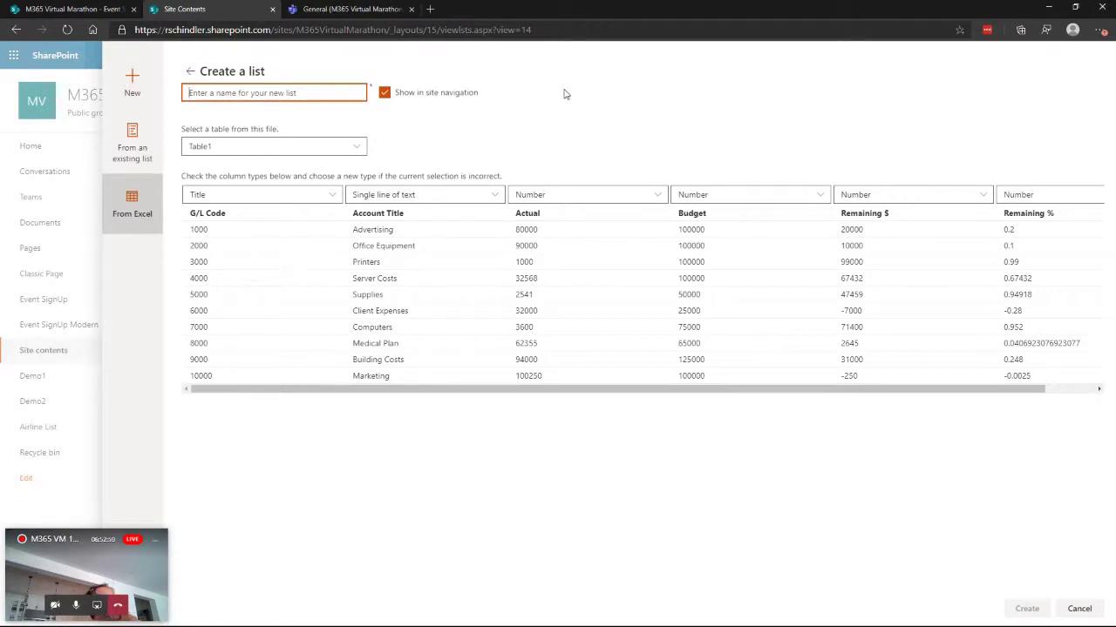
type("My Fi")
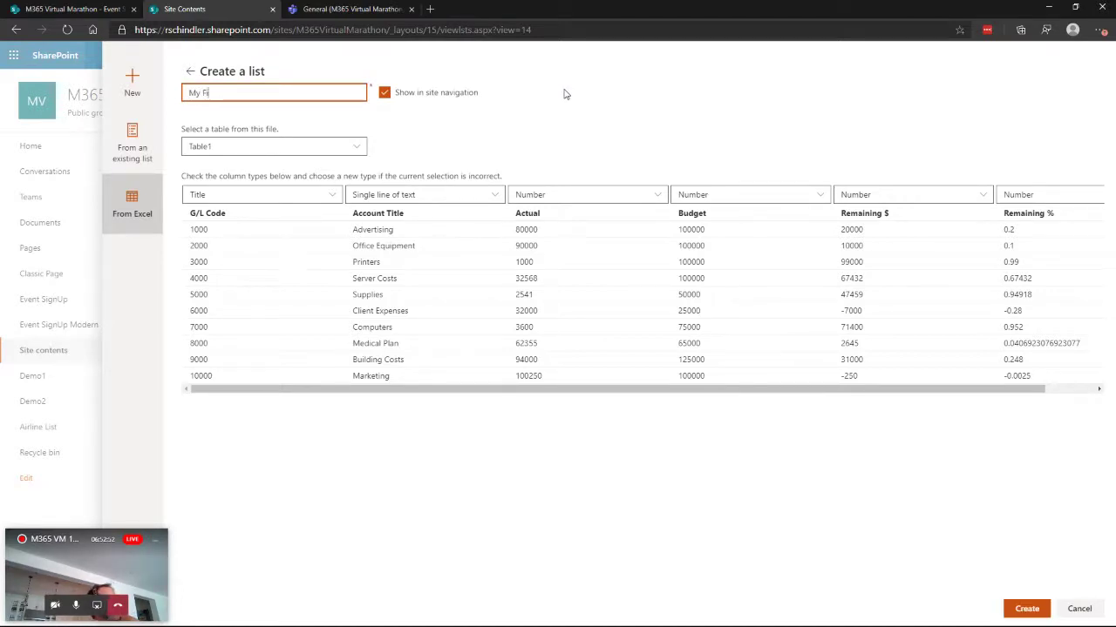
type("nancial List")
left_click(1027, 608)
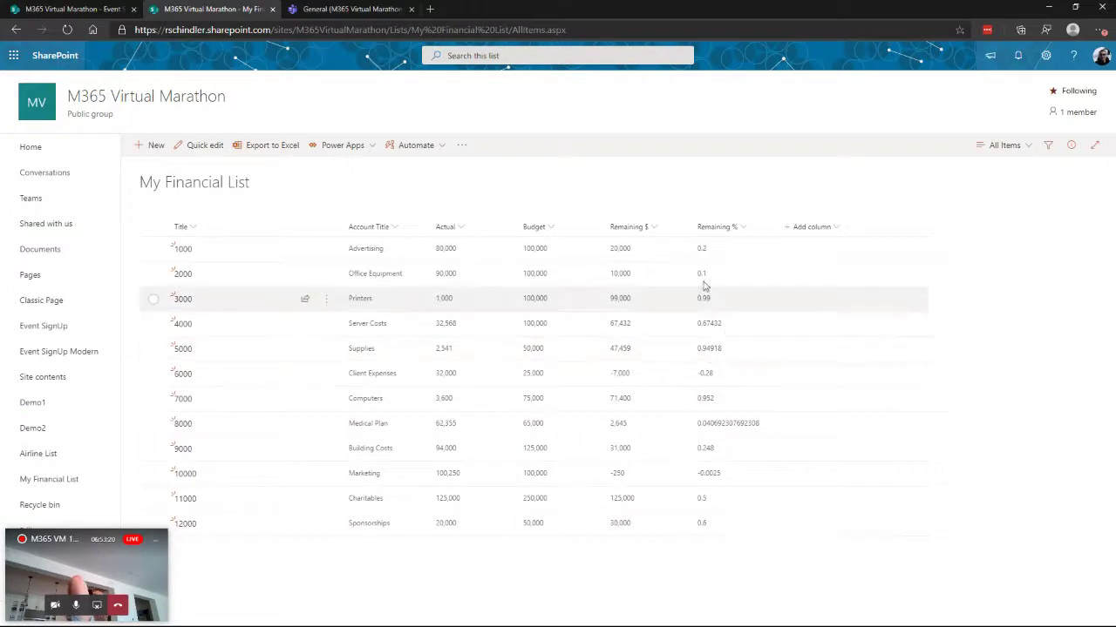
Step: Open conditional formatting for the Remaining % column of My Financial List
left_click(744, 230)
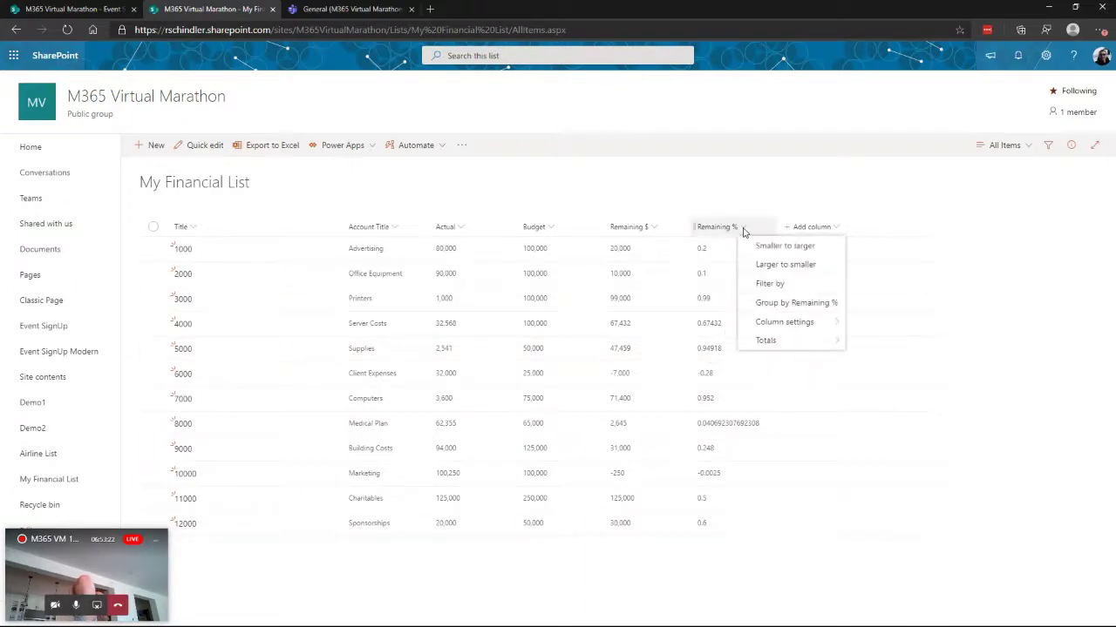
mouse_move(788, 326)
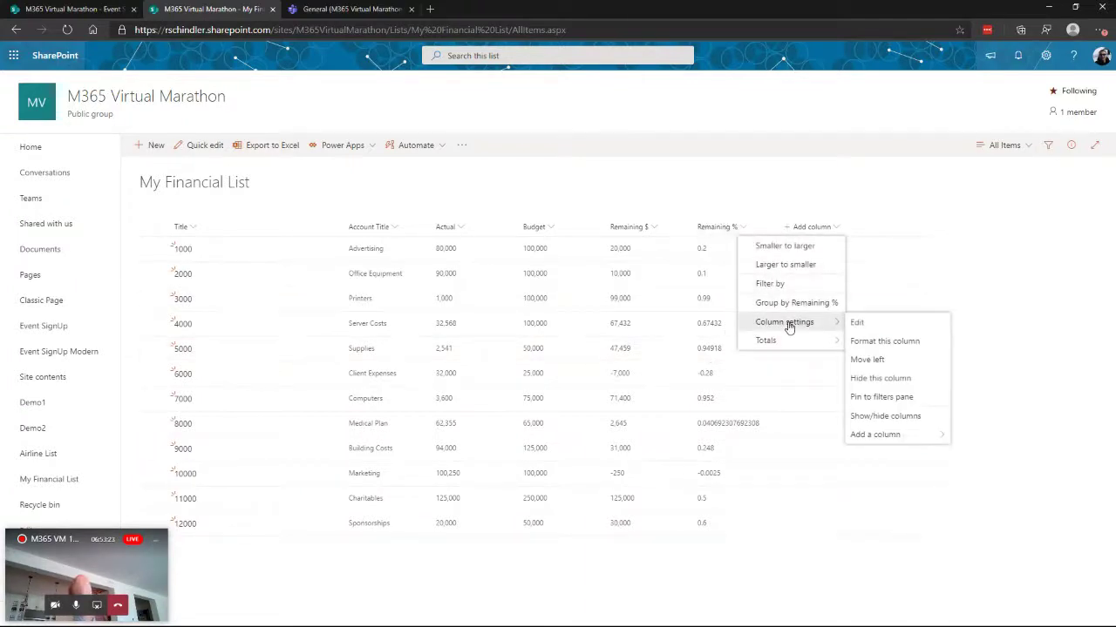
left_click(887, 342)
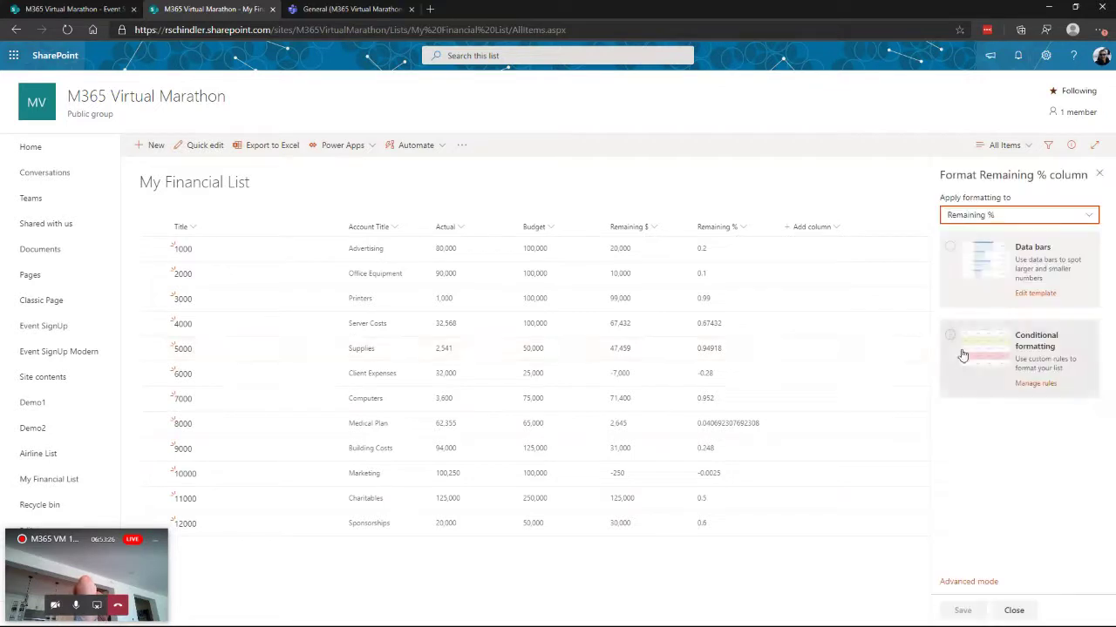
left_click(1033, 354)
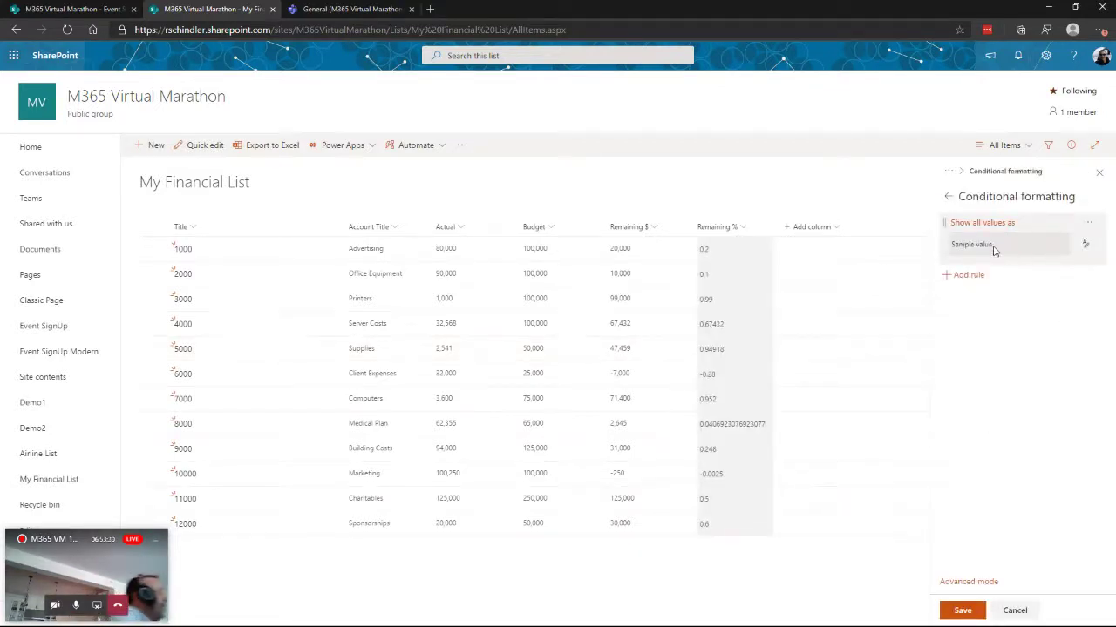
left_click(1086, 247)
left_click(1086, 247)
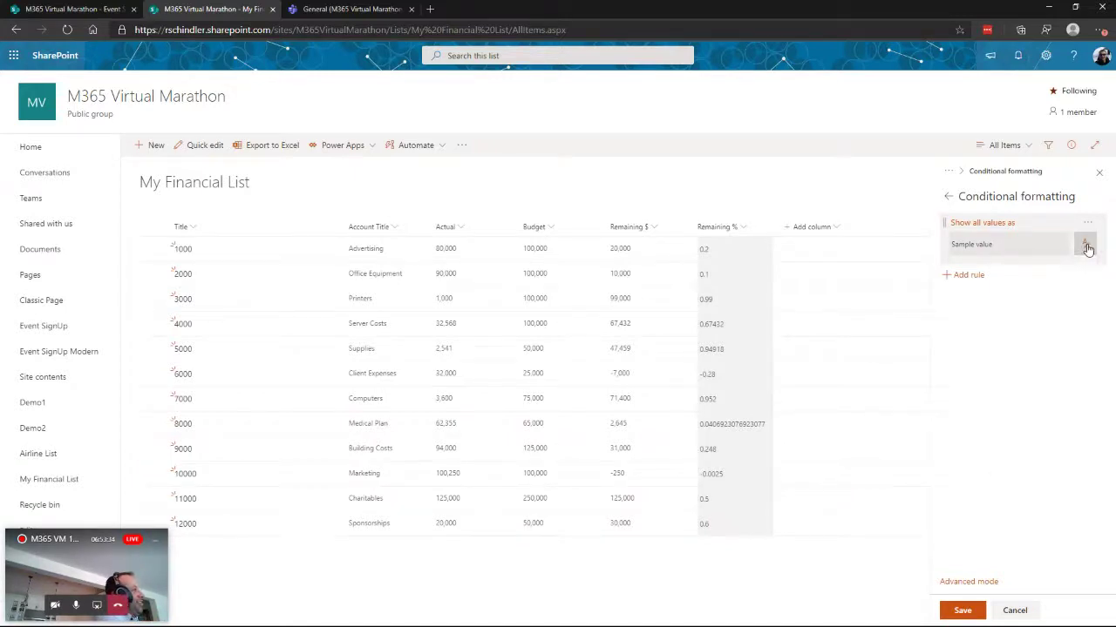
Step: Add a conditional formatting rule for Remaining % values that are less than 1
left_click(963, 276)
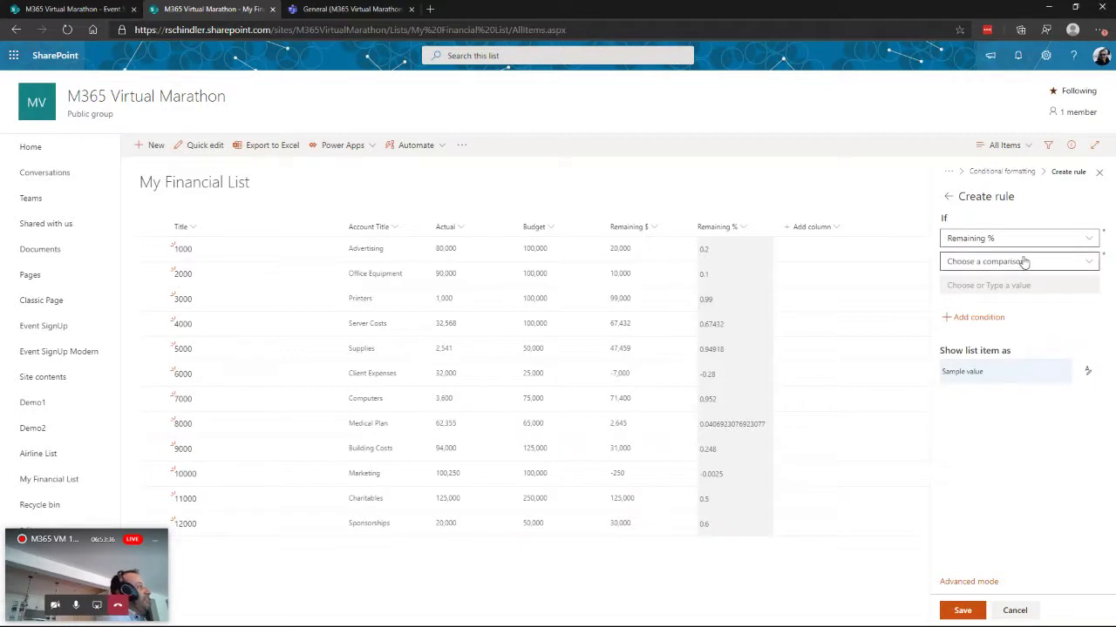
left_click(1087, 263)
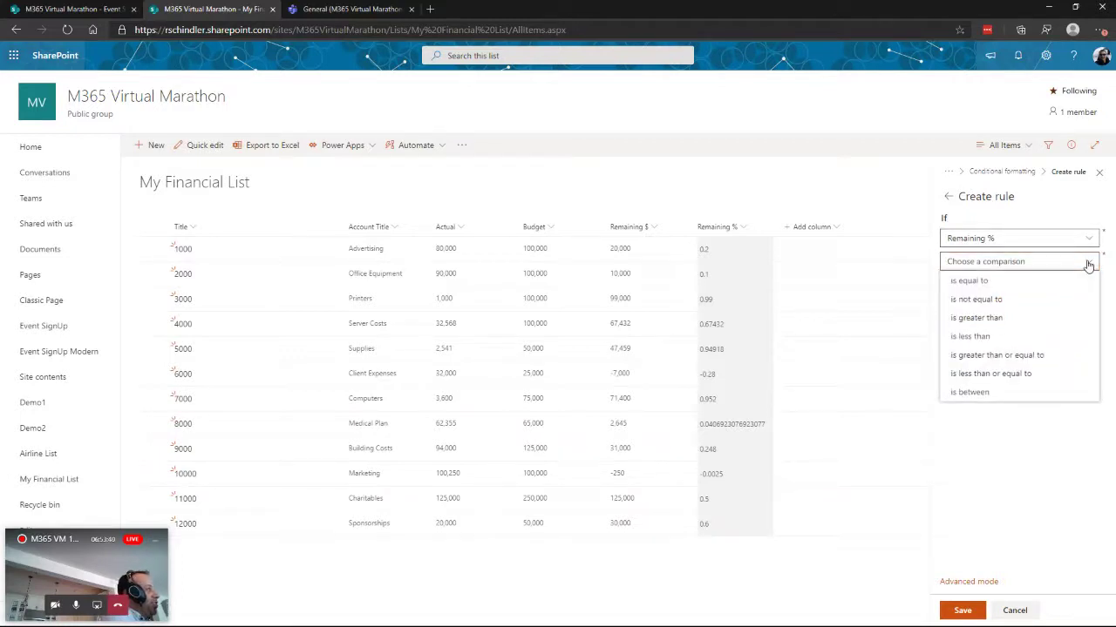
left_click(976, 338)
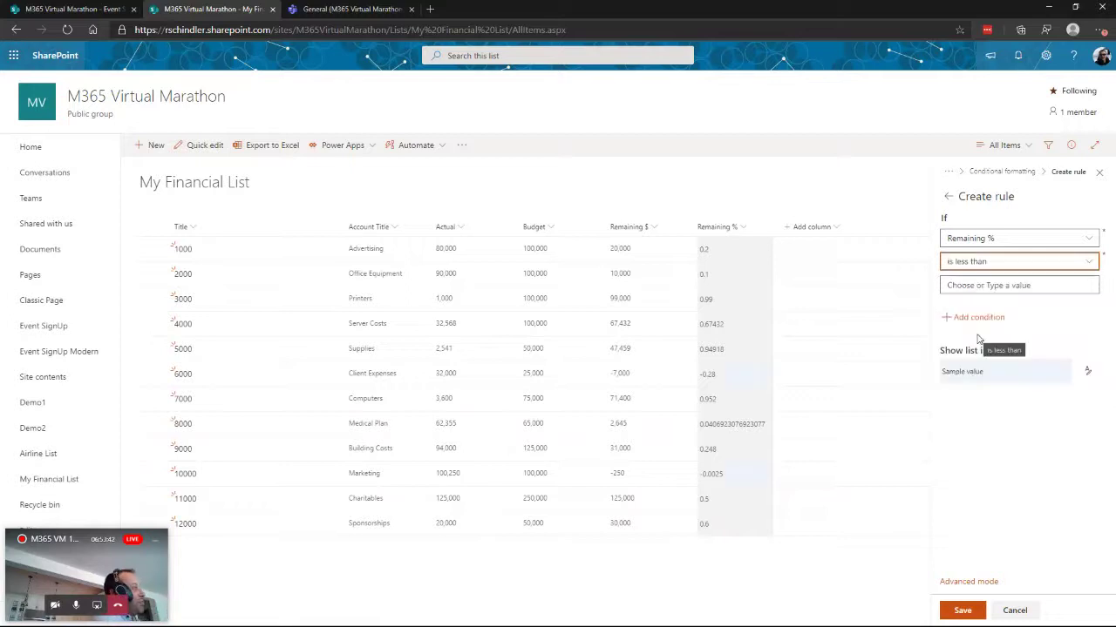
left_click(972, 287)
type("1")
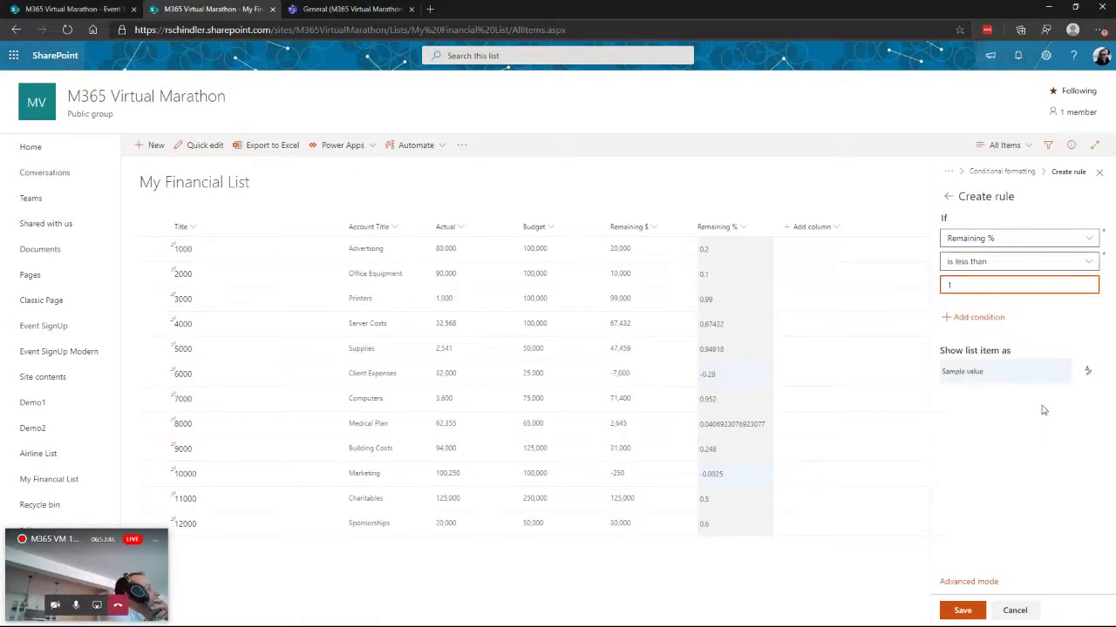
Step: Style the rule's matching values with a bold red font, save the formatting and close the formatting pane
left_click(1087, 372)
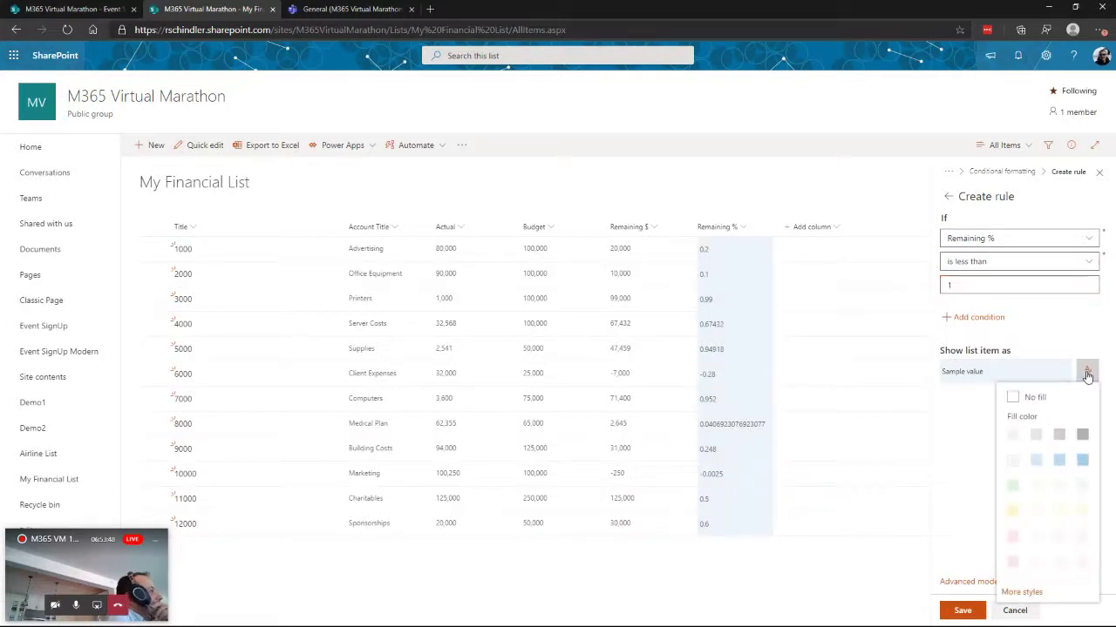
left_click(1025, 594)
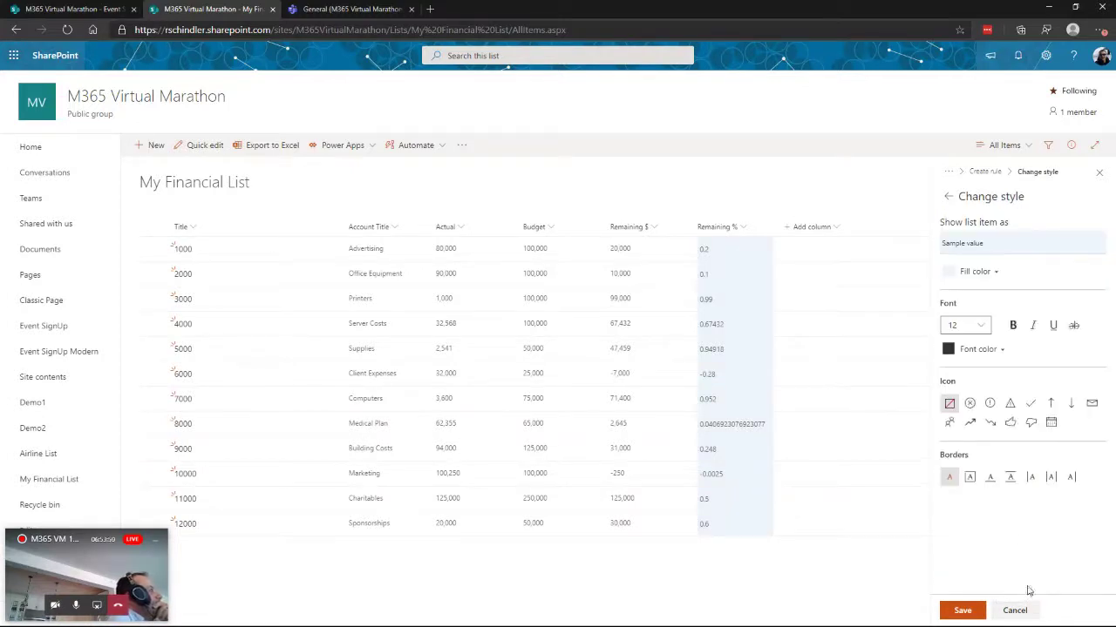
left_click(1001, 350)
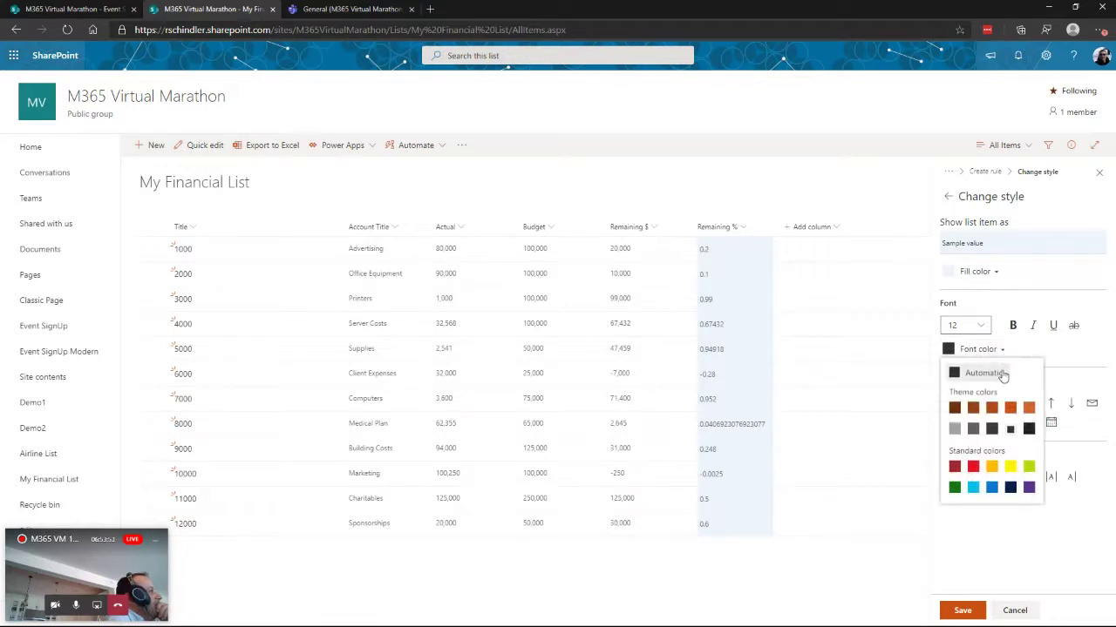
left_click(973, 467)
left_click(1013, 326)
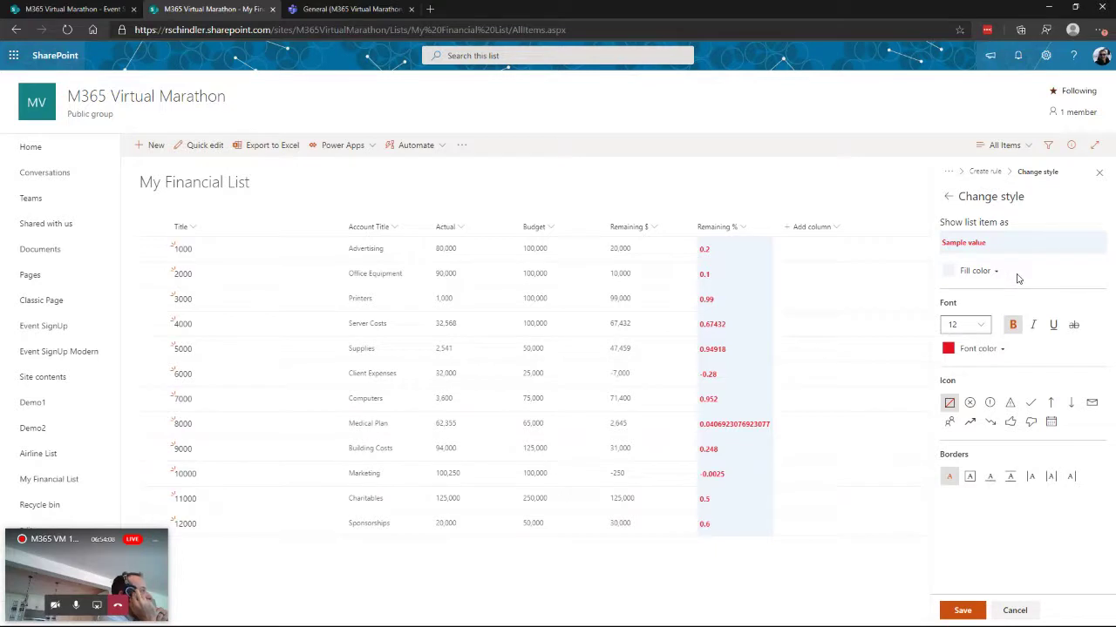
left_click(948, 197)
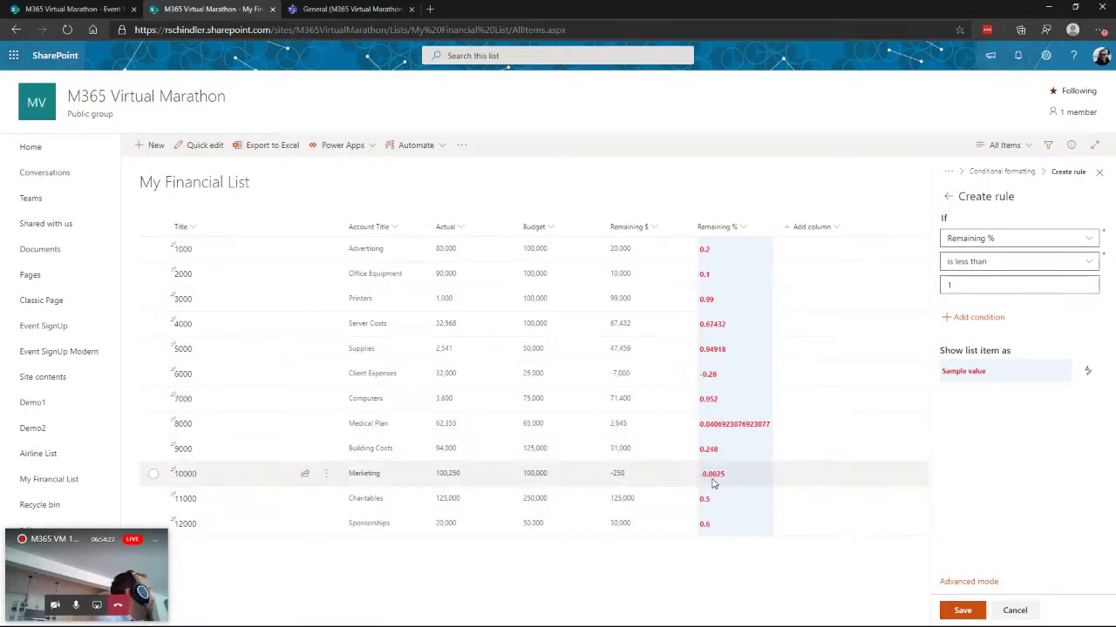
left_click(962, 612)
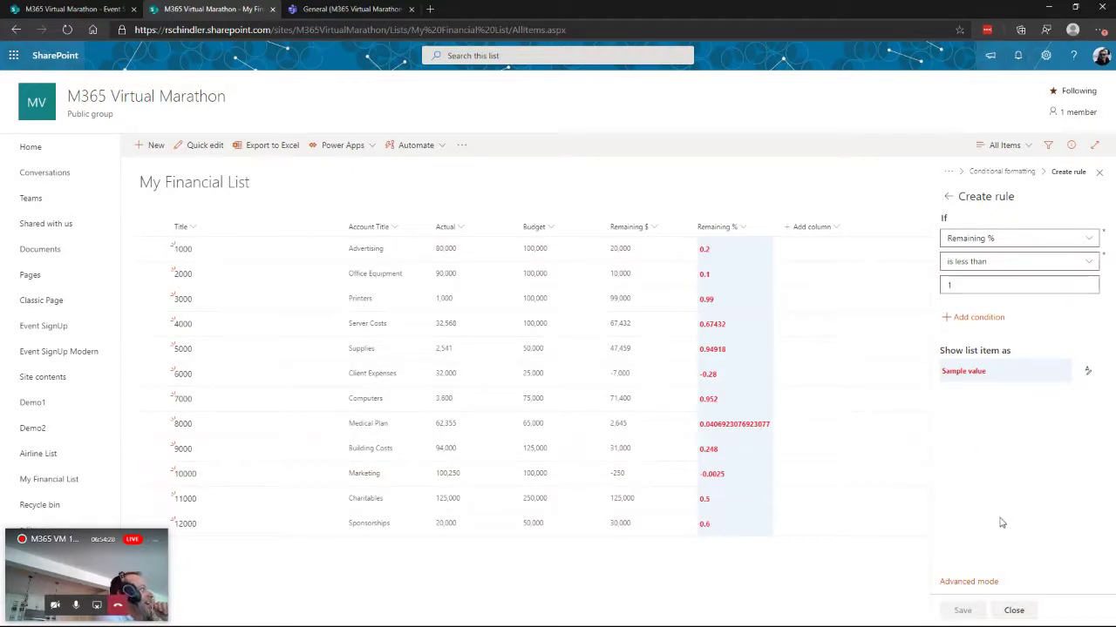
left_click(1099, 175)
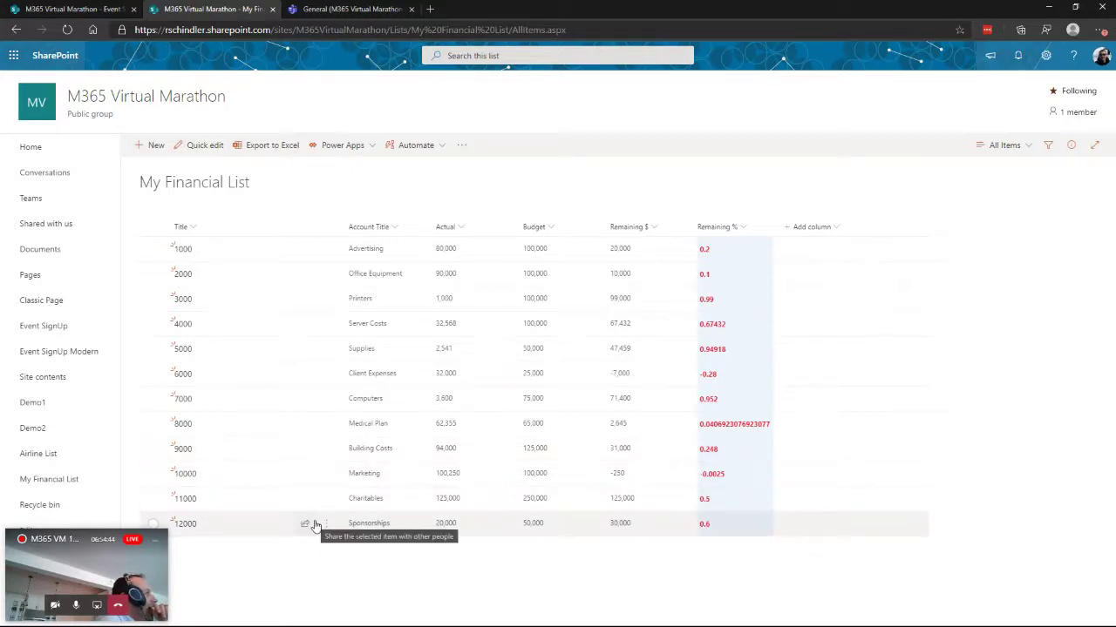
Step: Open the Demo1 page and review its Dessert, Main Dish and Allergies! list views
left_click(32, 404)
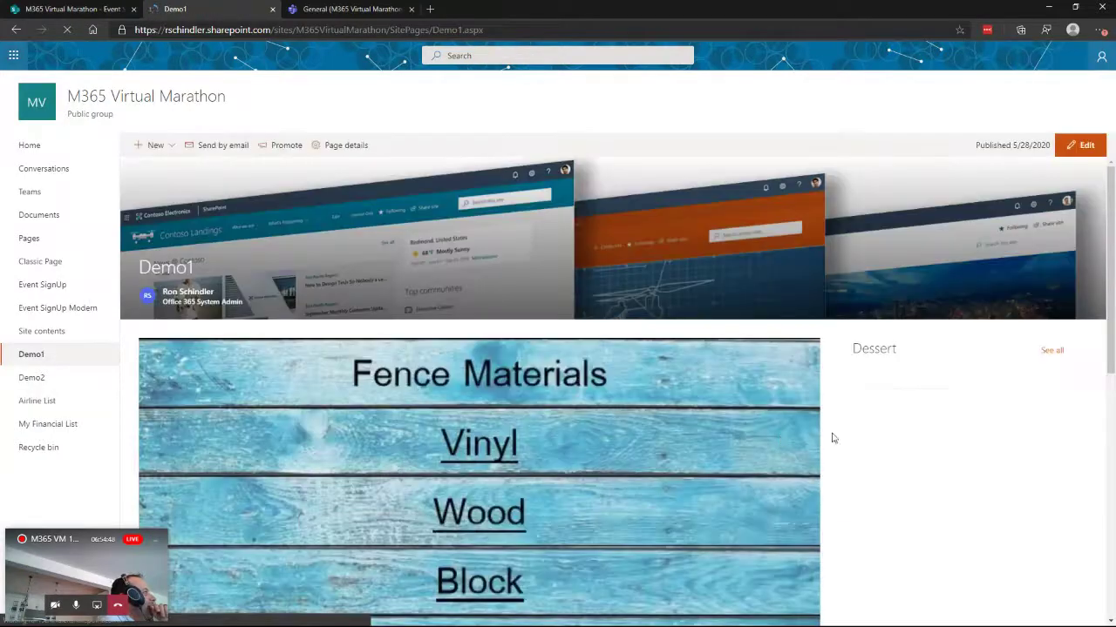
scroll(1035, 411, "down", 5)
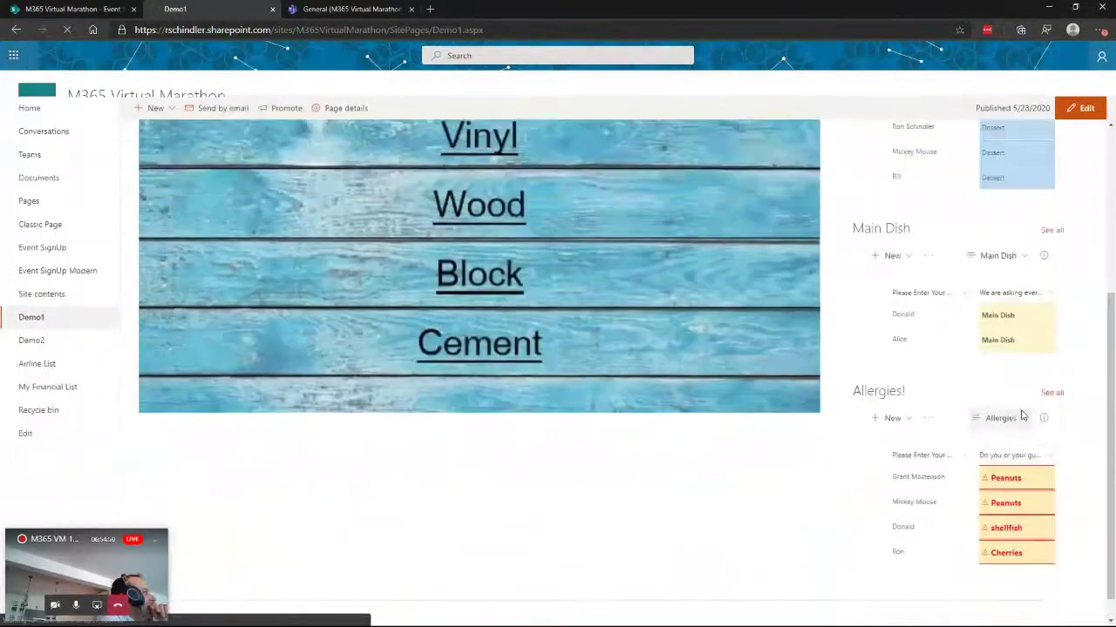
scroll(1011, 415, "up", 2)
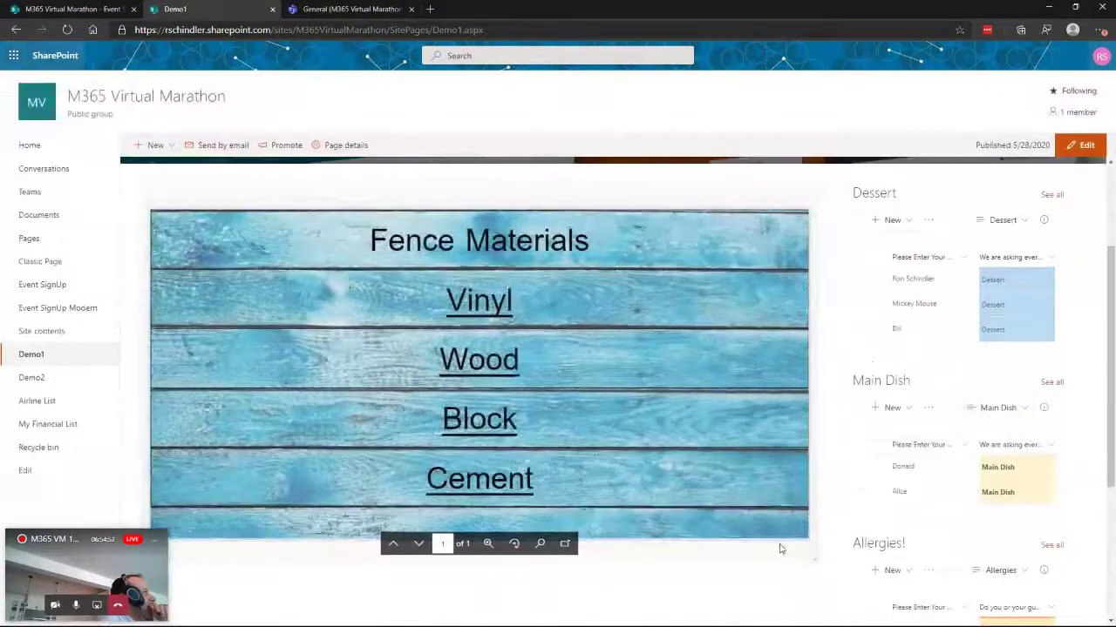
scroll(547, 515, "down", 2)
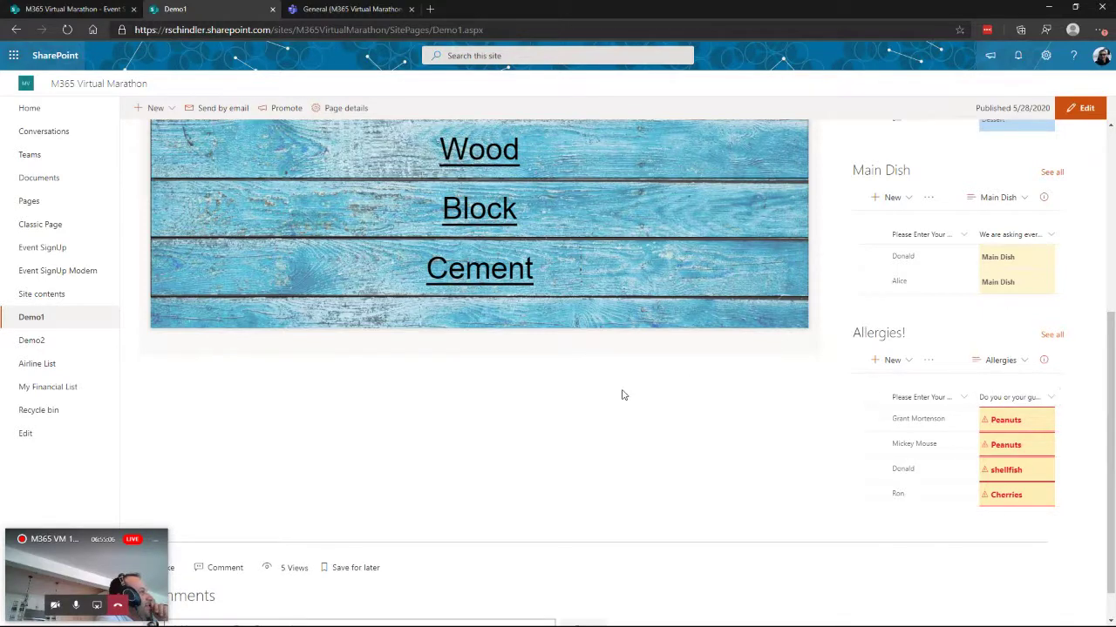
Step: In Microsoft Teams, add a Document Library tab to the General channel from the M365 Virtual Marathon site's Documents library
left_click(329, 13)
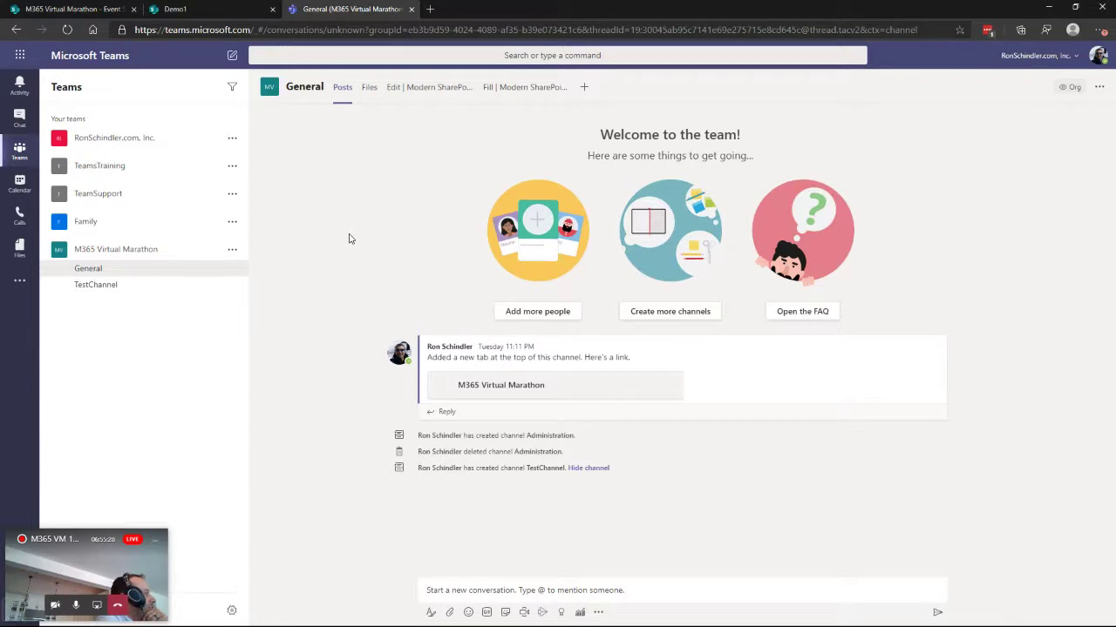
left_click(584, 87)
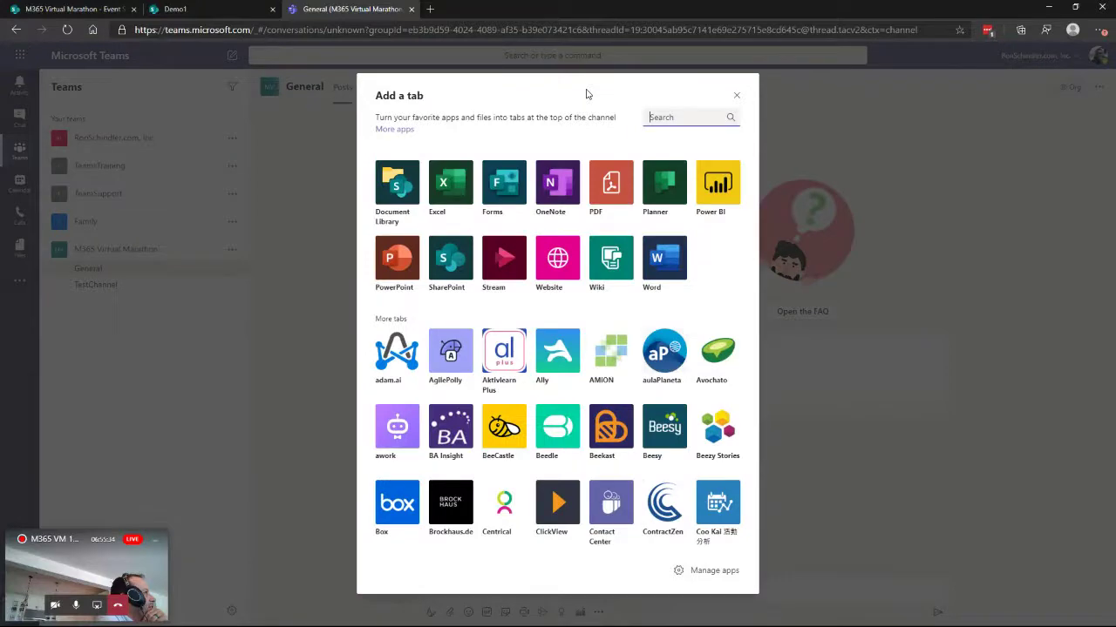
left_click(397, 192)
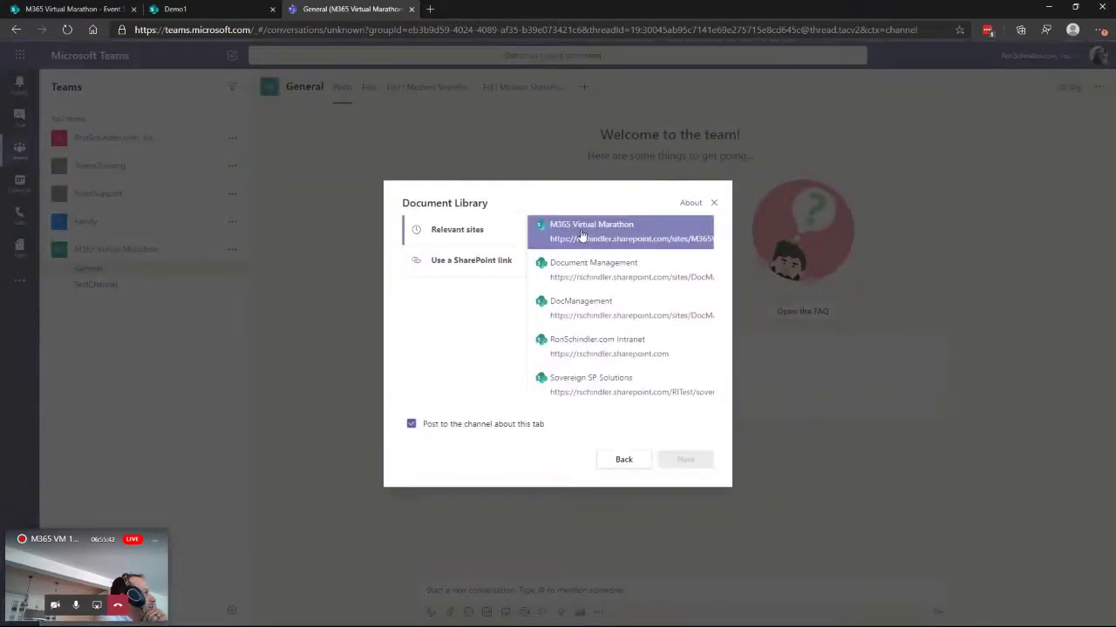
left_click(582, 234)
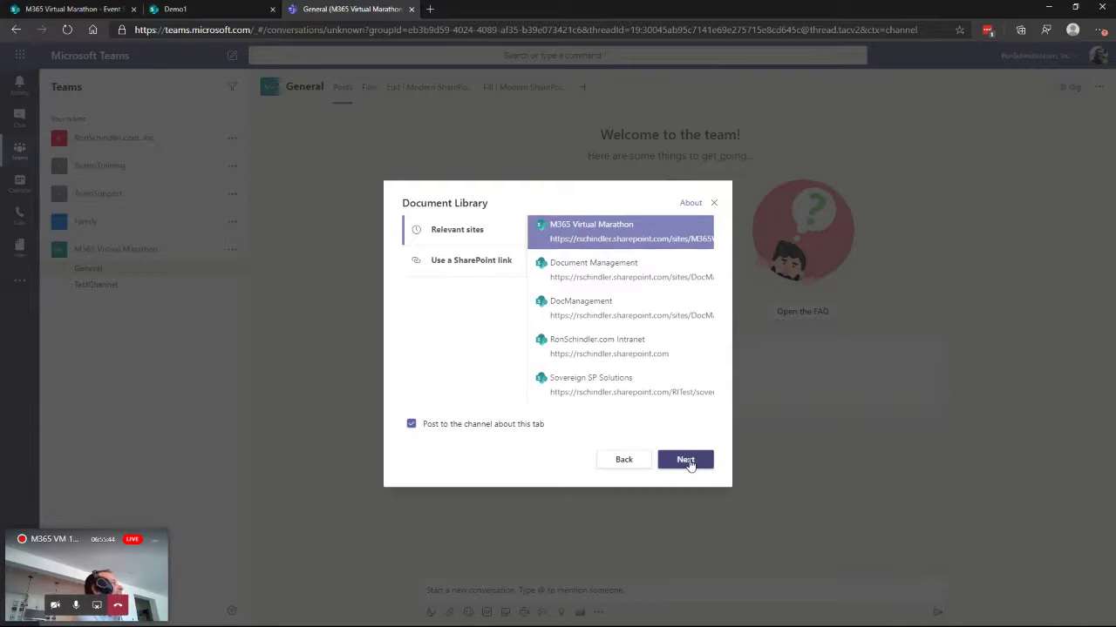
left_click(689, 455)
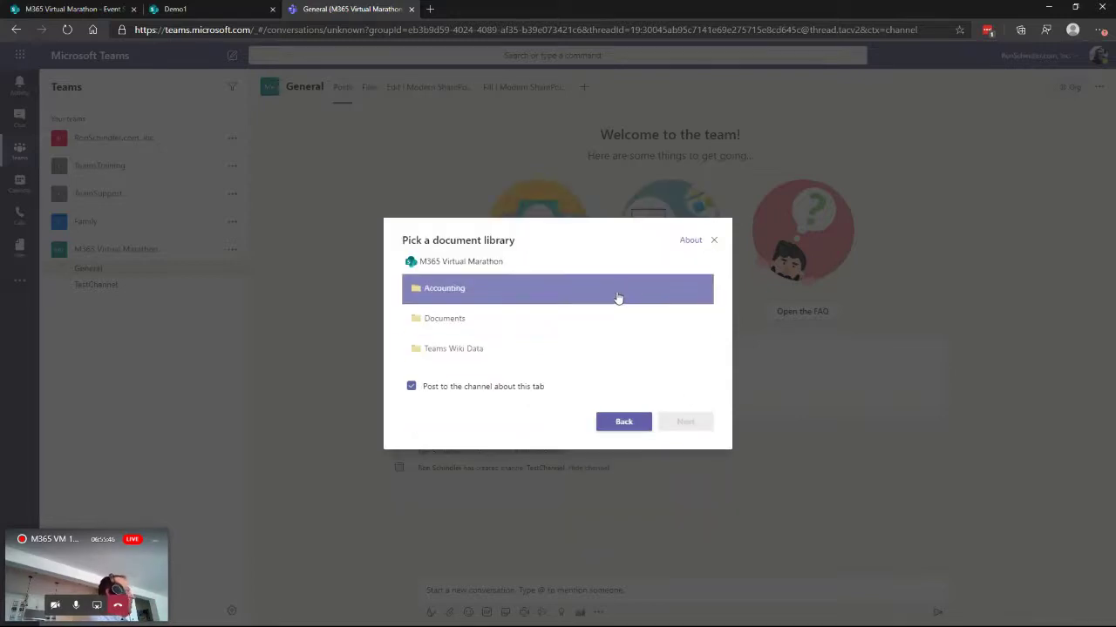
left_click(434, 322)
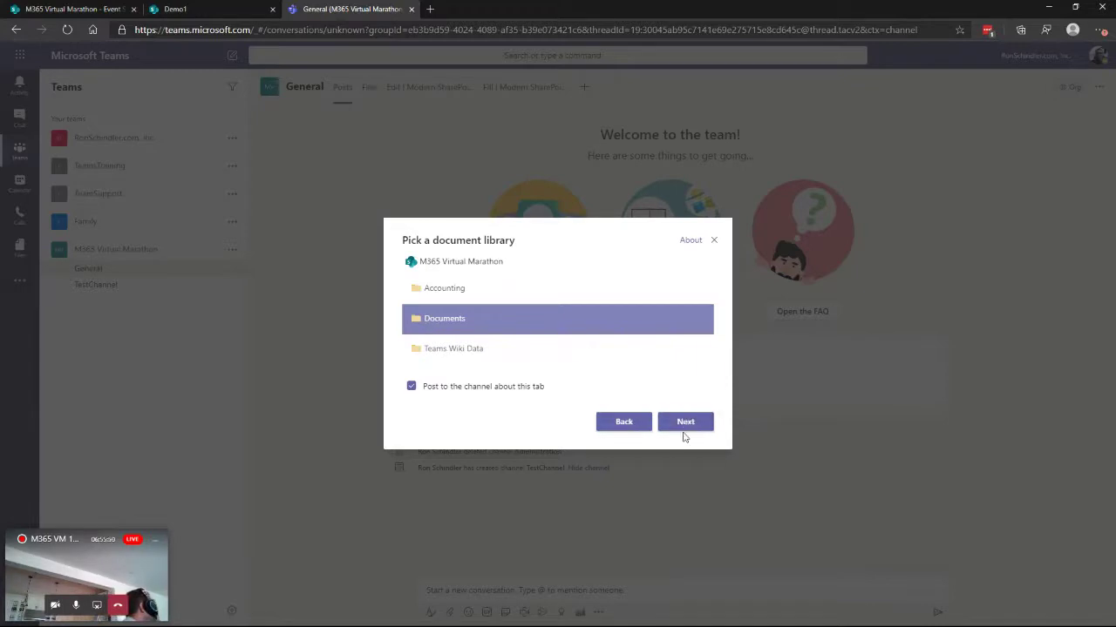
left_click(686, 424)
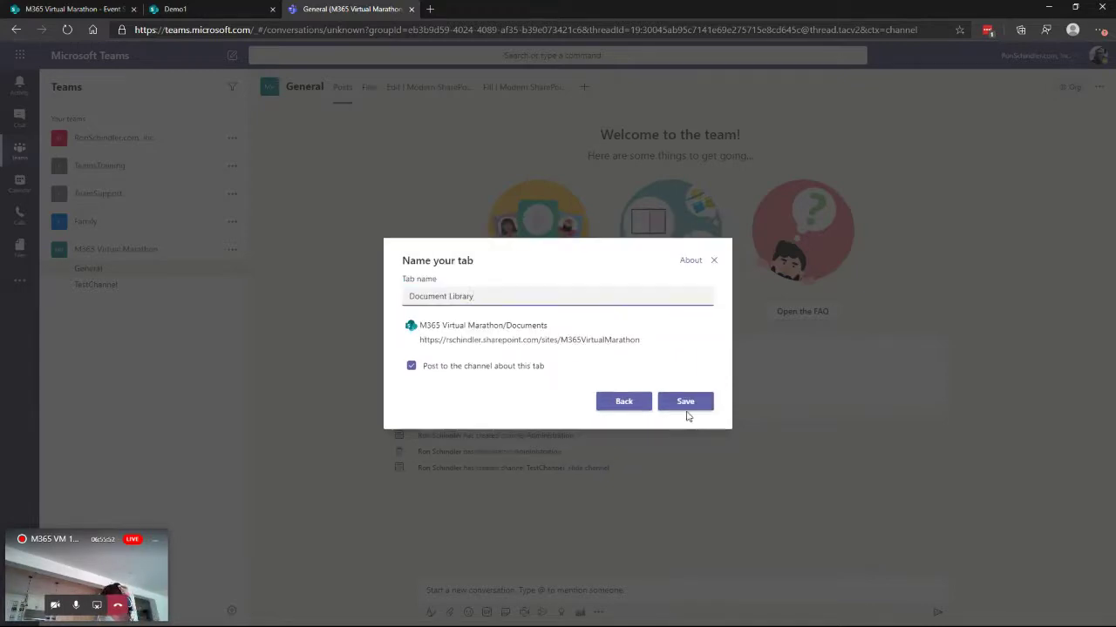
left_click(686, 403)
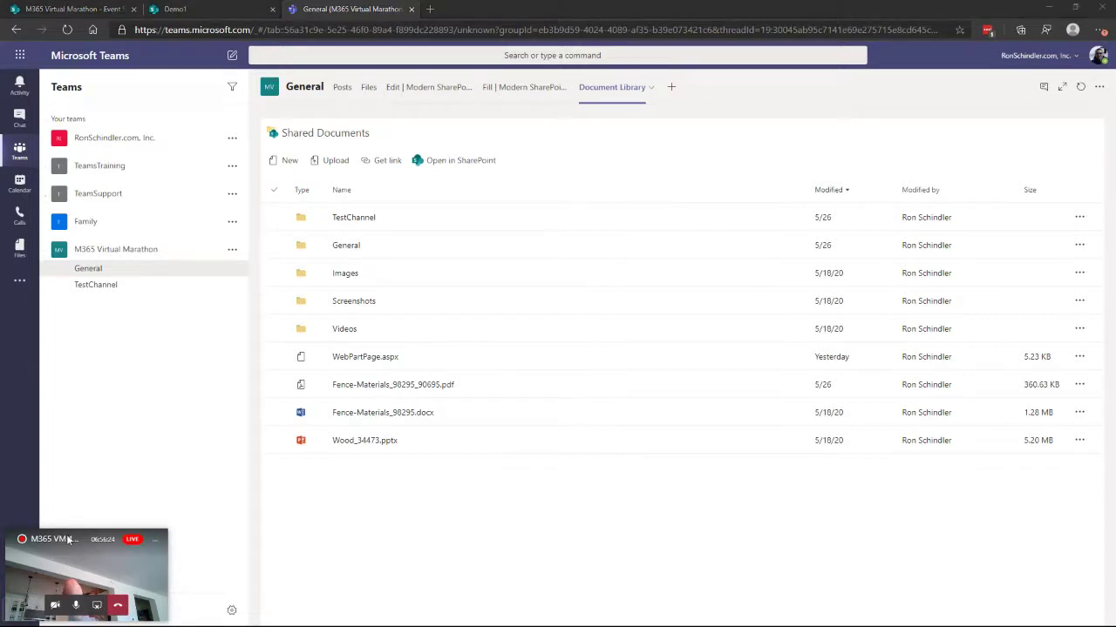
Step: Create a standard channel named M365 VM in the M365 Virtual Marathon team
left_click_drag(69, 539, 102, 529)
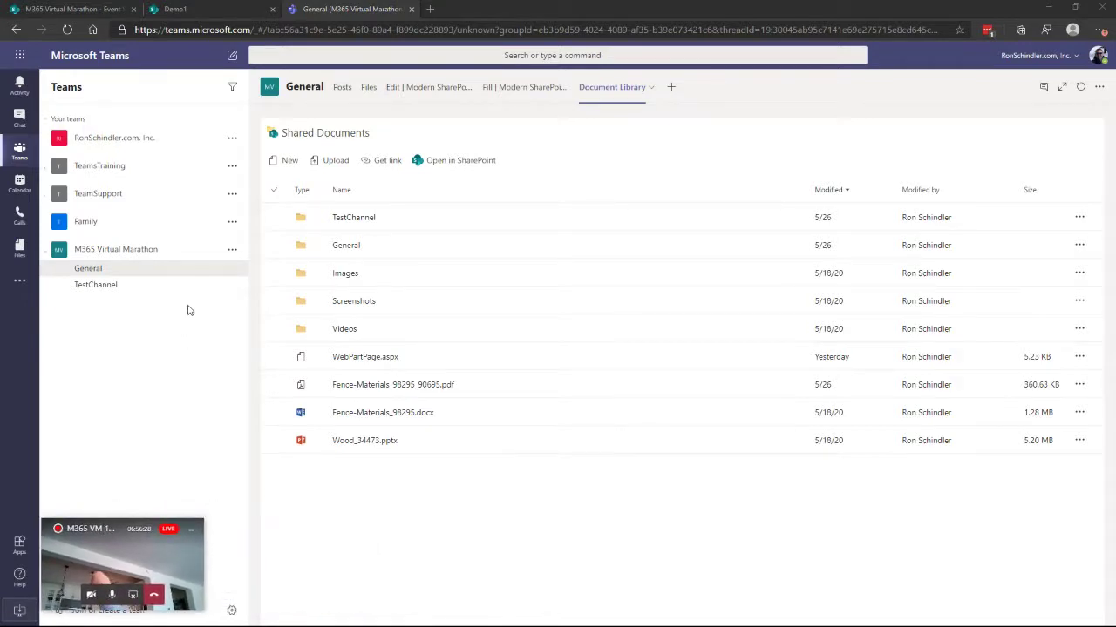
left_click(232, 250)
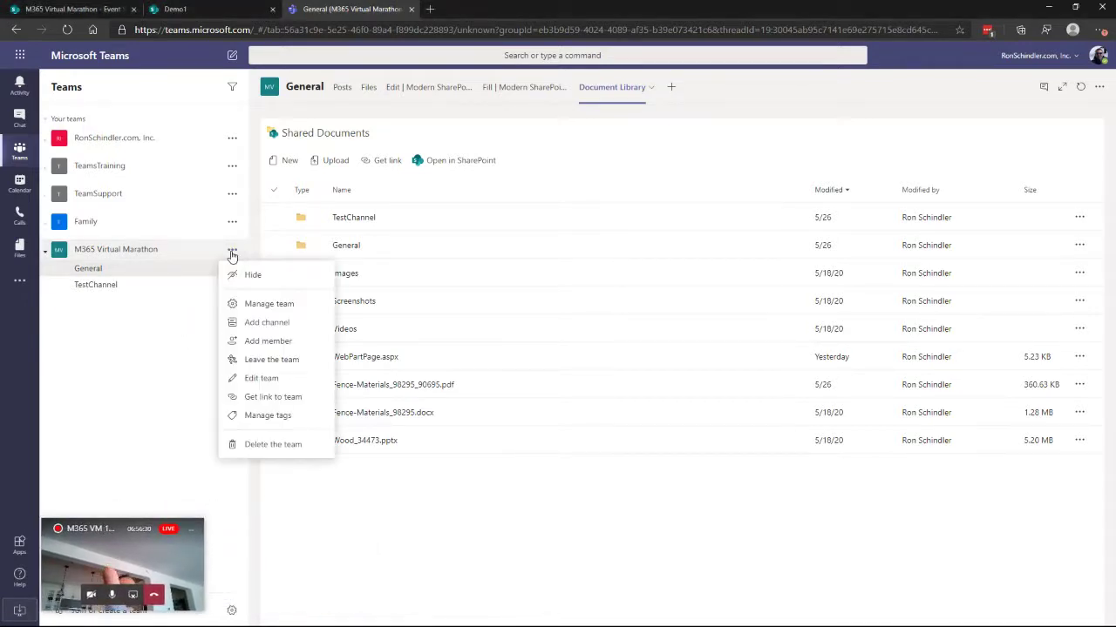
left_click(262, 325)
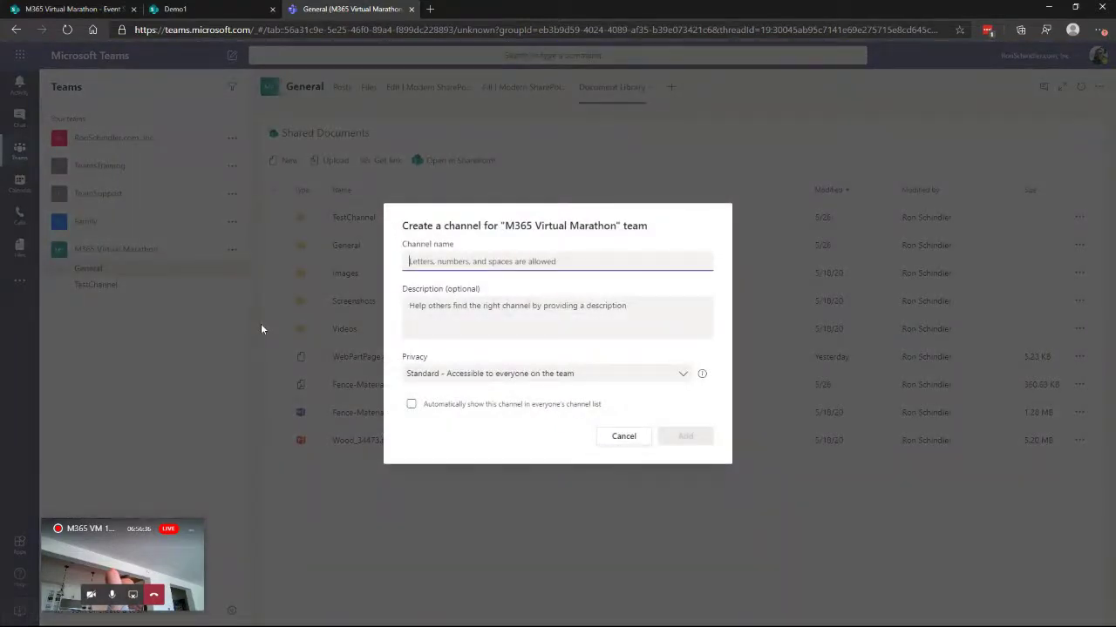
type("M")
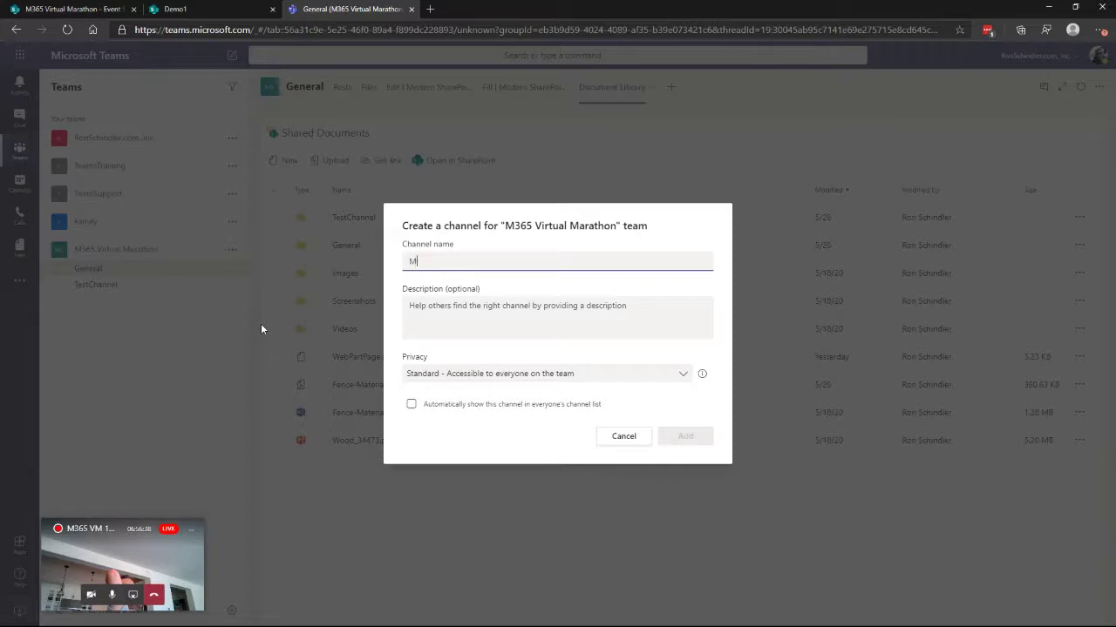
type("365 VM")
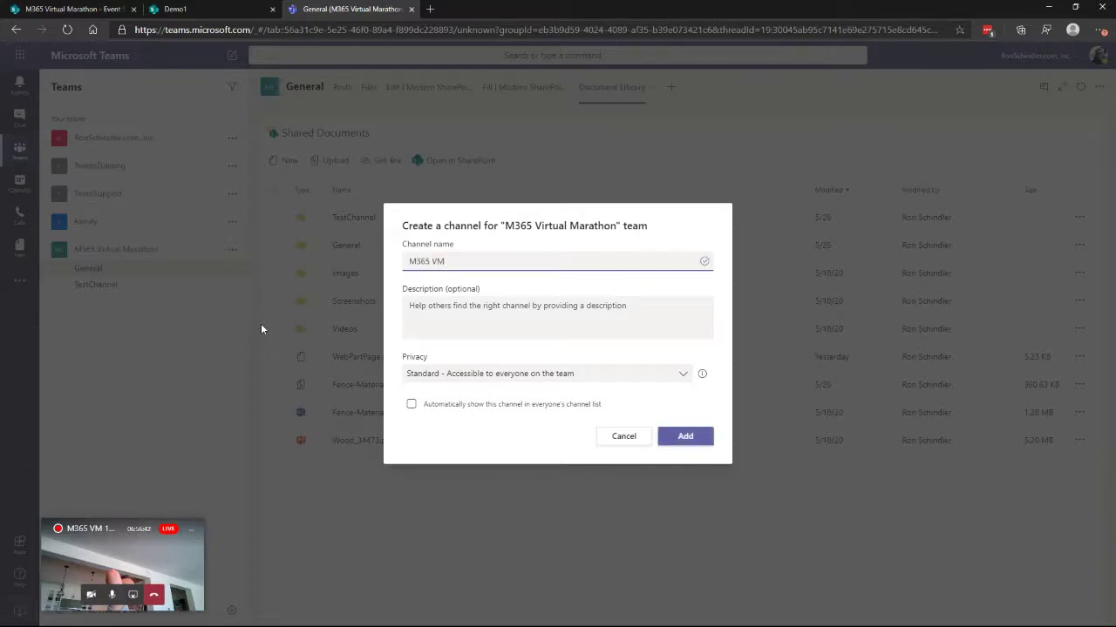
left_click(686, 437)
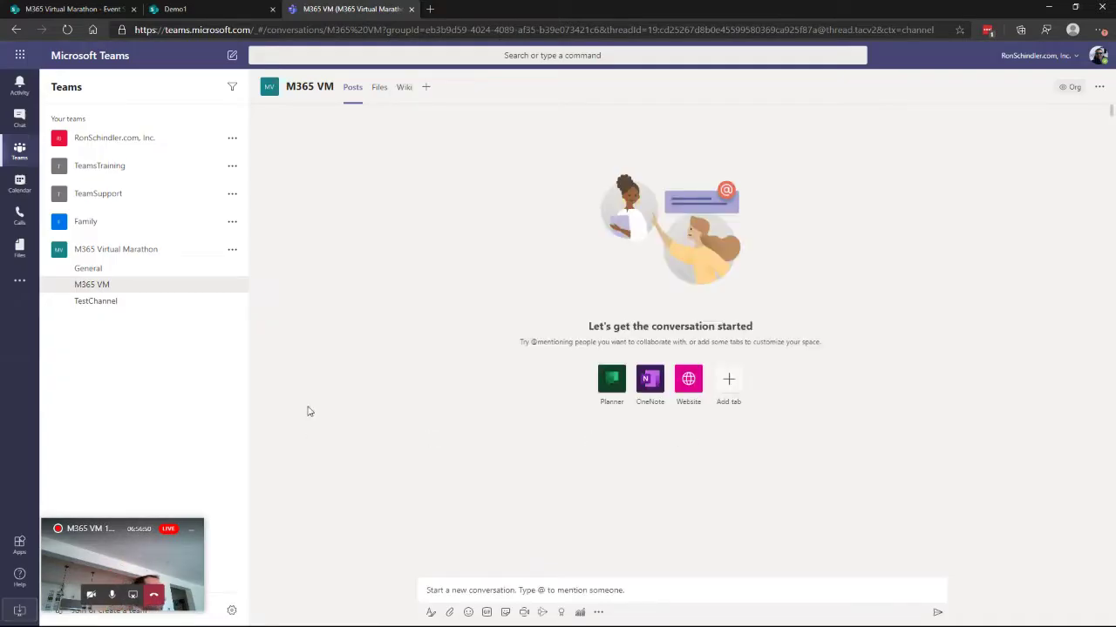
Step: Check the General channel's Document Library tab for the new M365 VM channel's folder
left_click(98, 274)
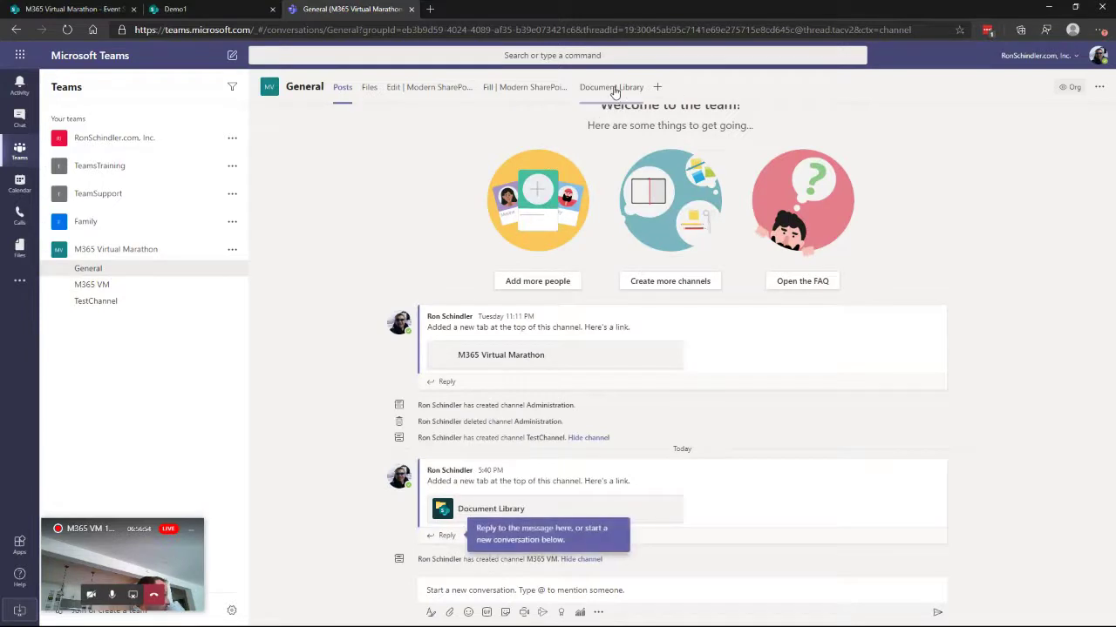
left_click(615, 91)
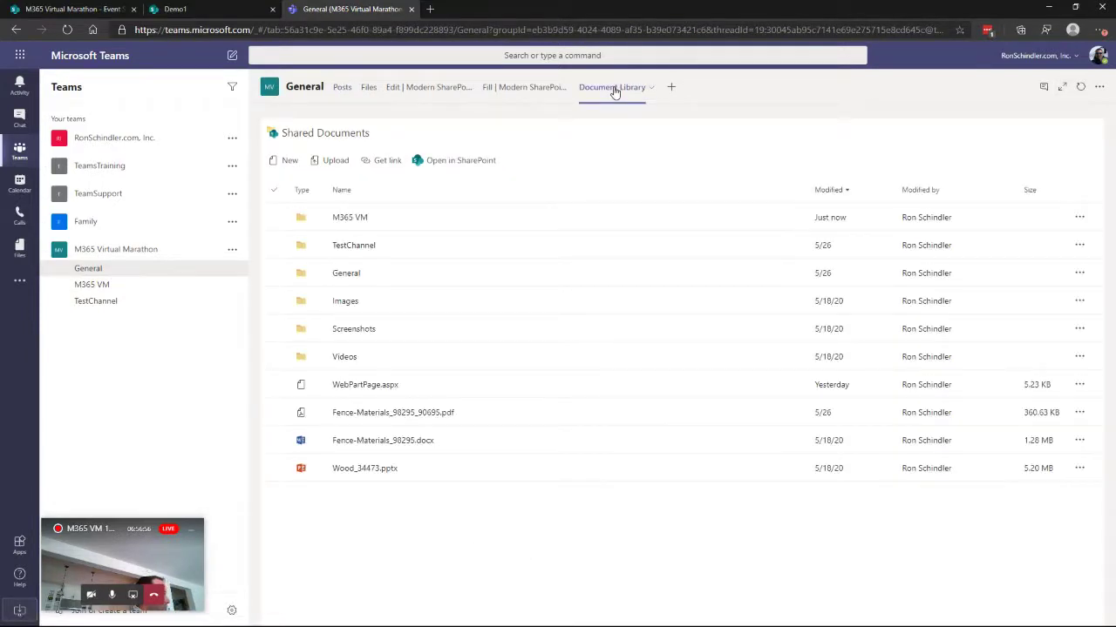
left_click(352, 217)
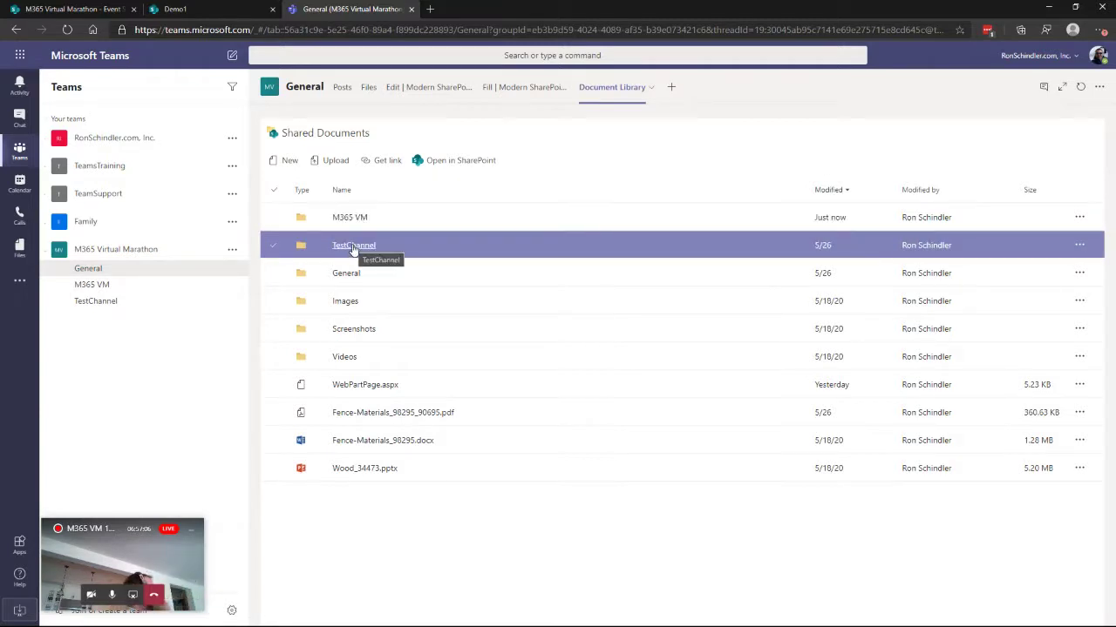
Step: Compare the TestChannel channel's files with the TestChannel folder in General's Document Library, and return to the Shared Documents root
left_click(87, 301)
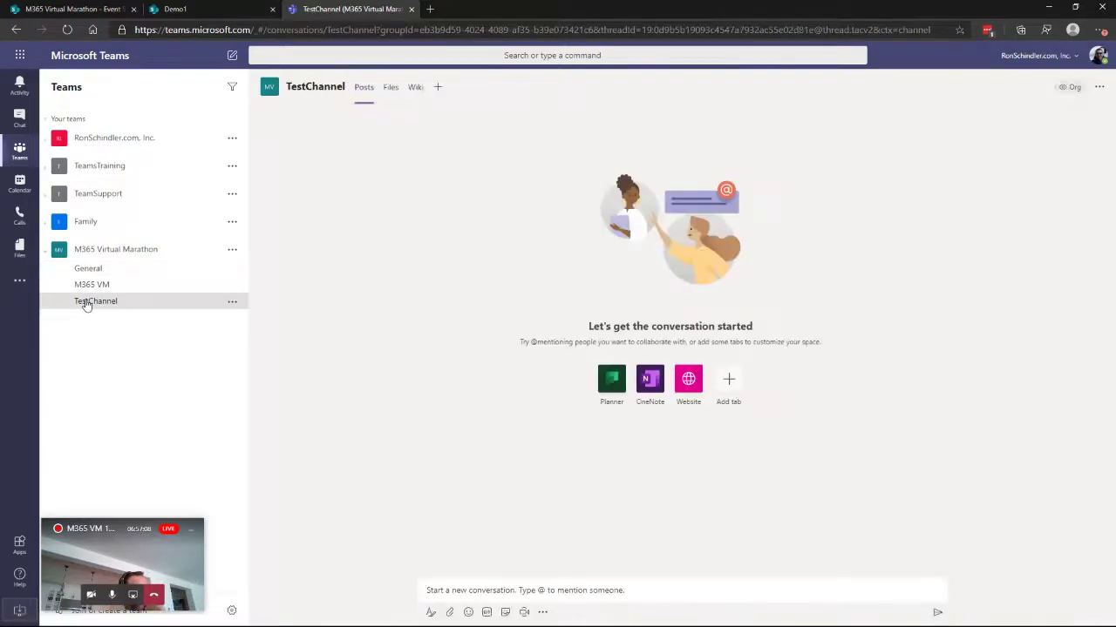
left_click(389, 87)
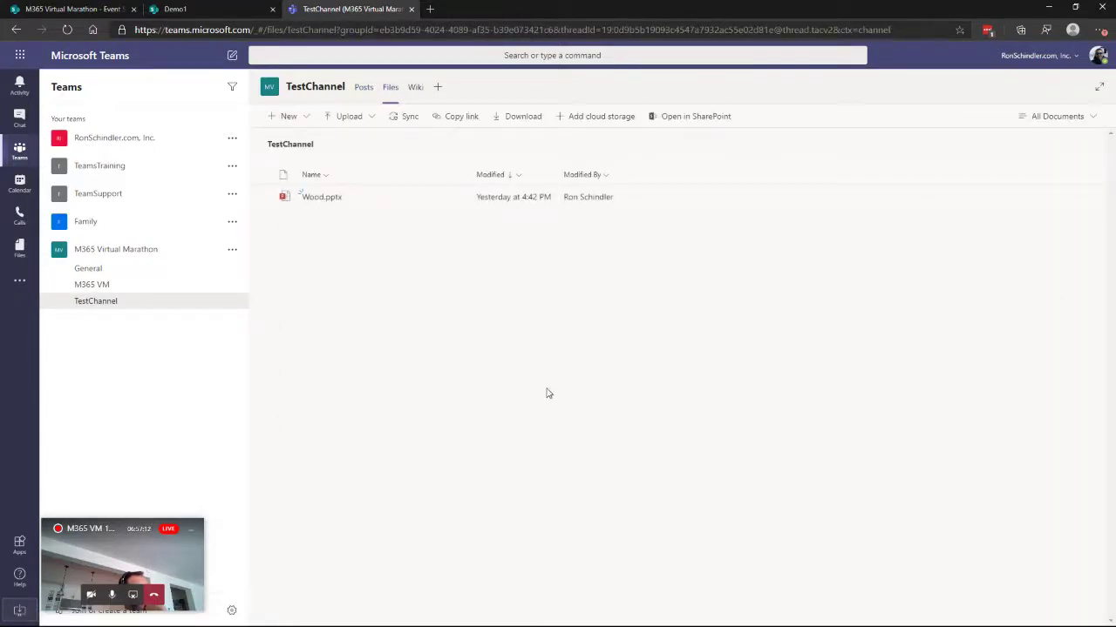
left_click(91, 269)
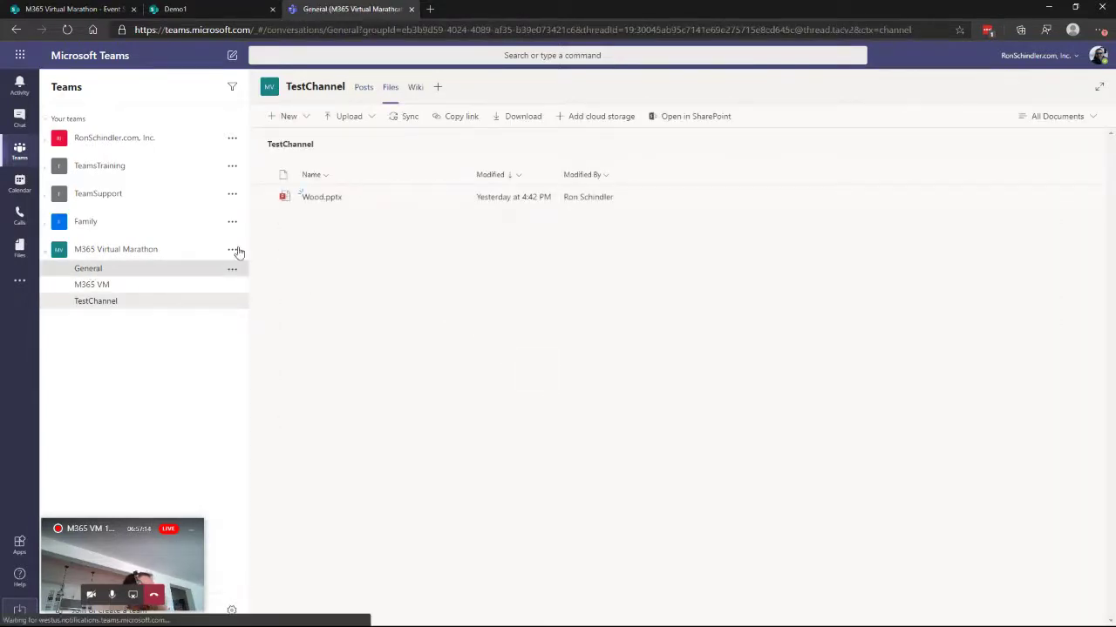
left_click(612, 88)
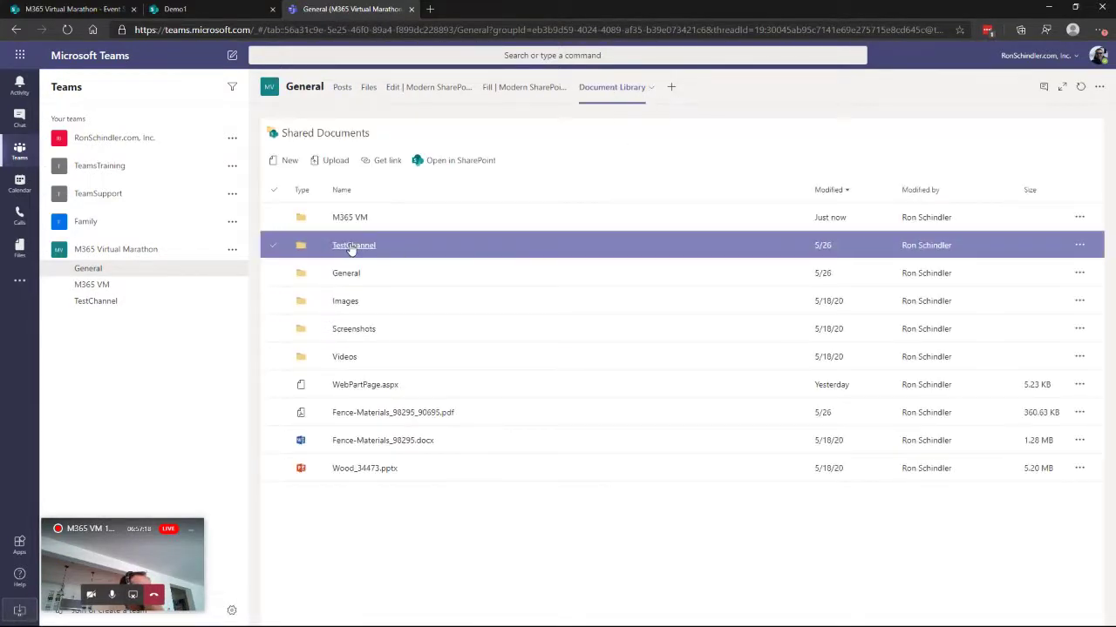
left_click(353, 246)
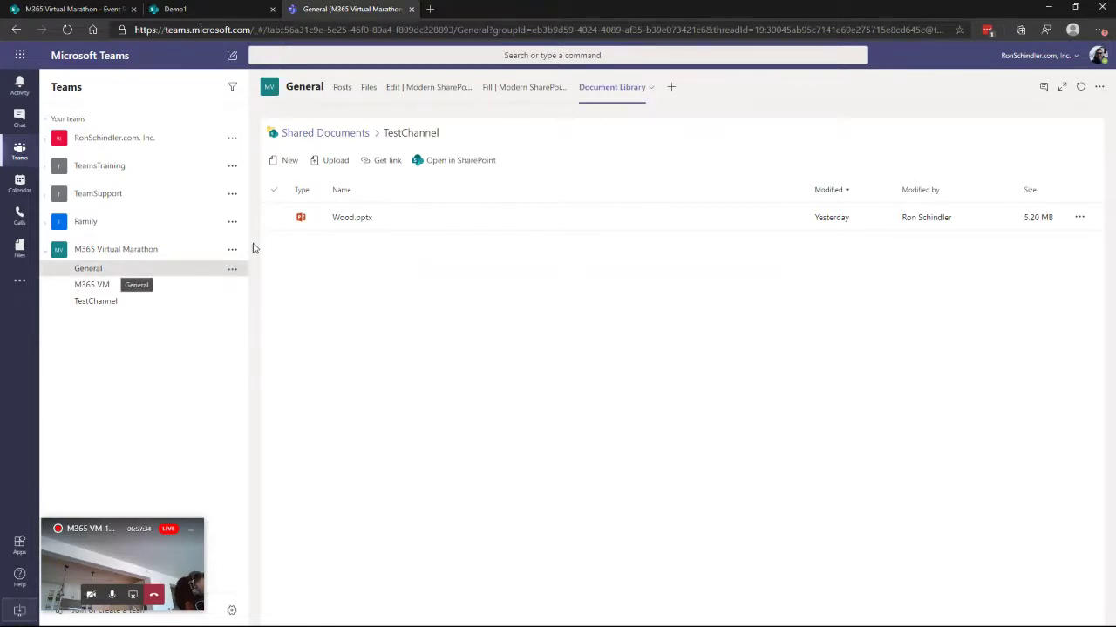
left_click(319, 135)
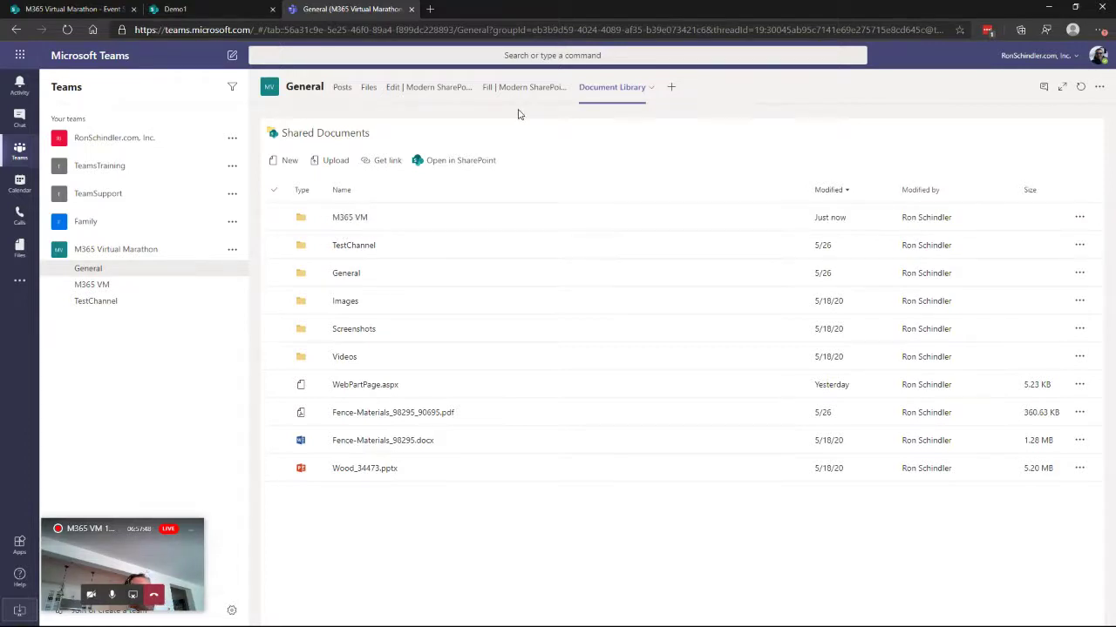
Step: View the Modern SharePoint Survey in both its edit and fill-in versions in the General channel
left_click(416, 90)
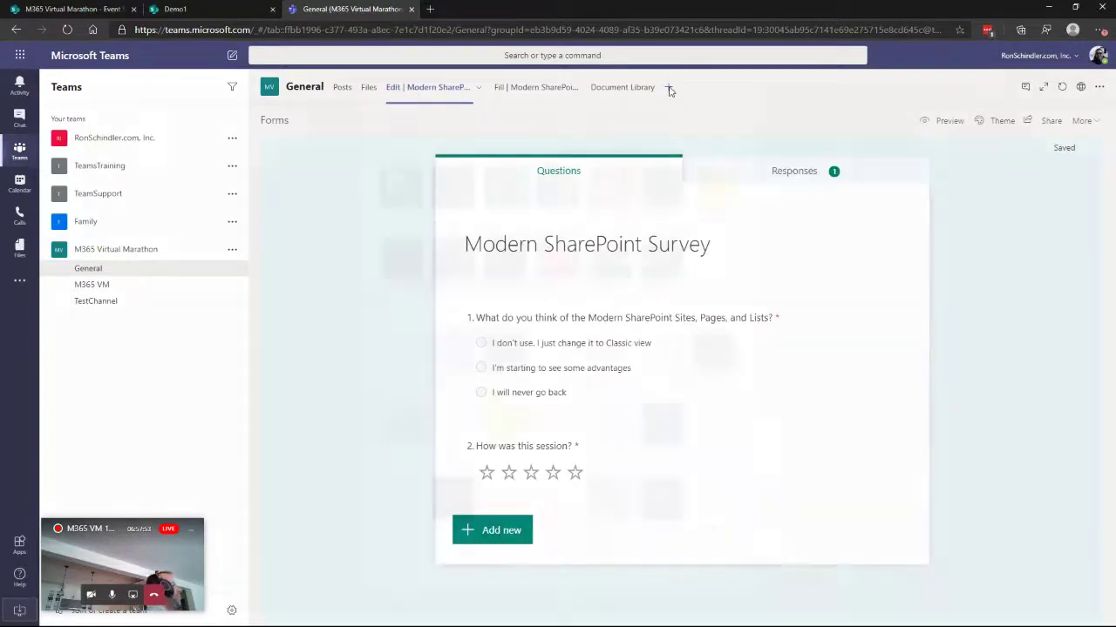
left_click(669, 88)
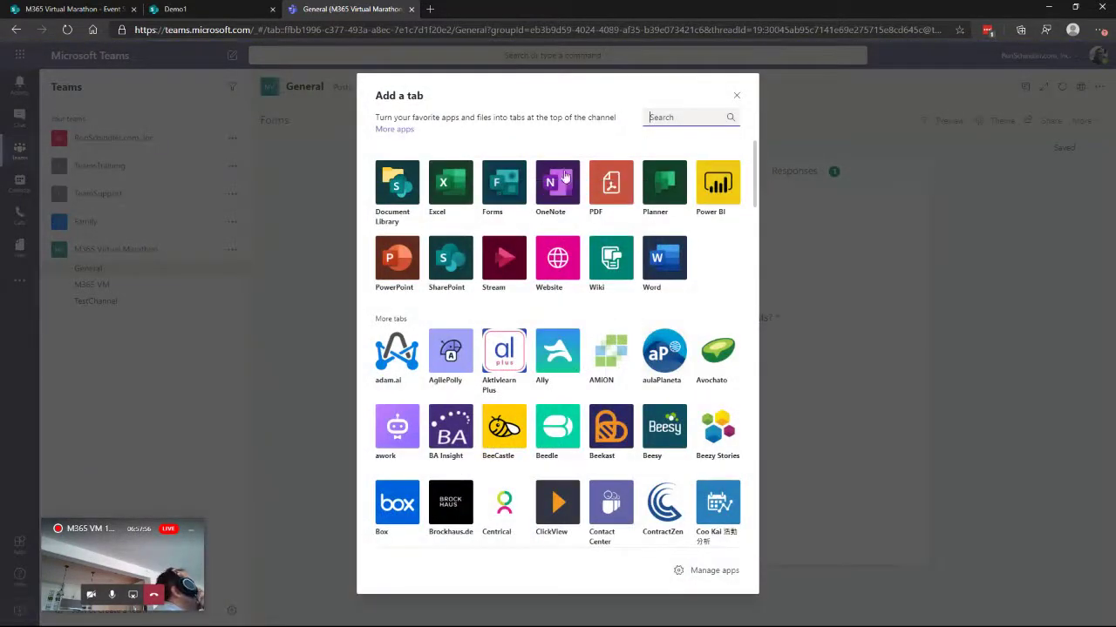
left_click(736, 96)
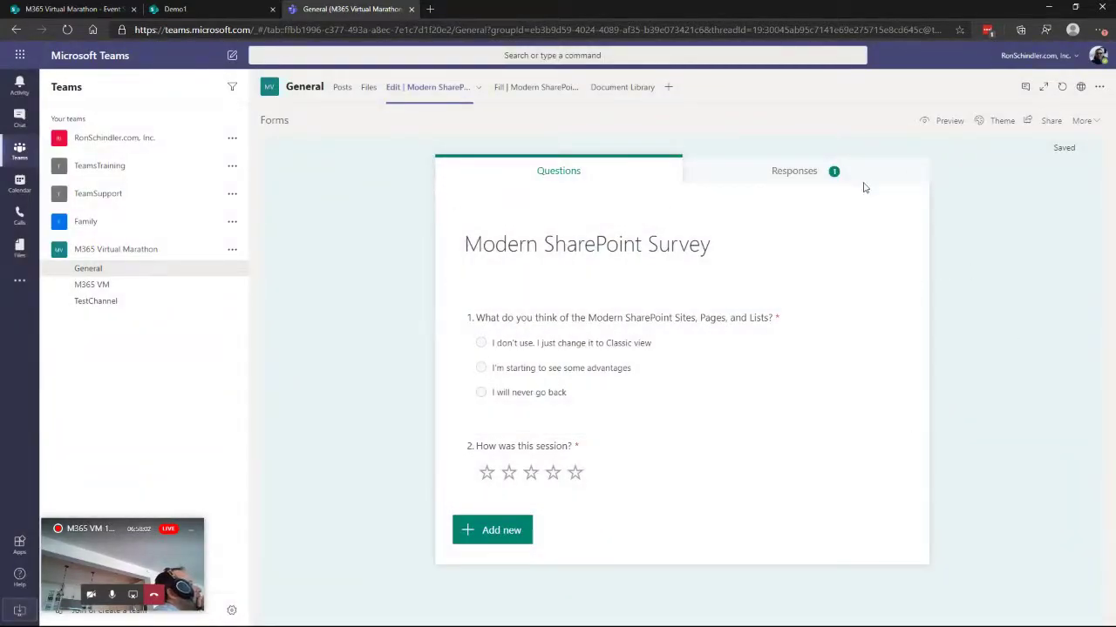
left_click(528, 90)
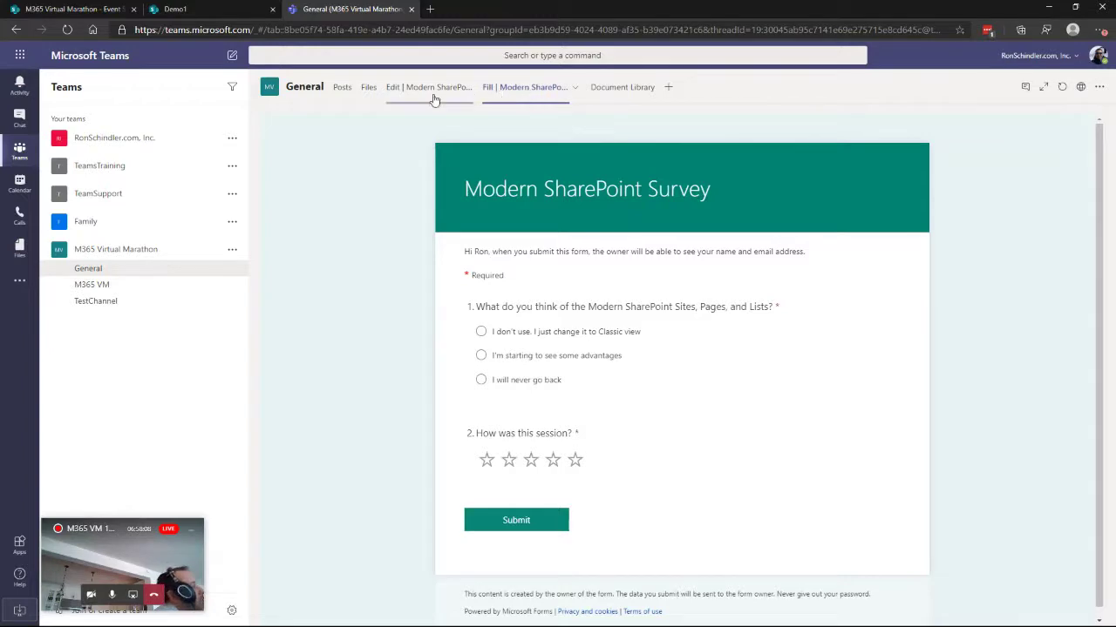
Step: Examine the setup options for a Forms tab in the General channel and leave without adding one
left_click(668, 90)
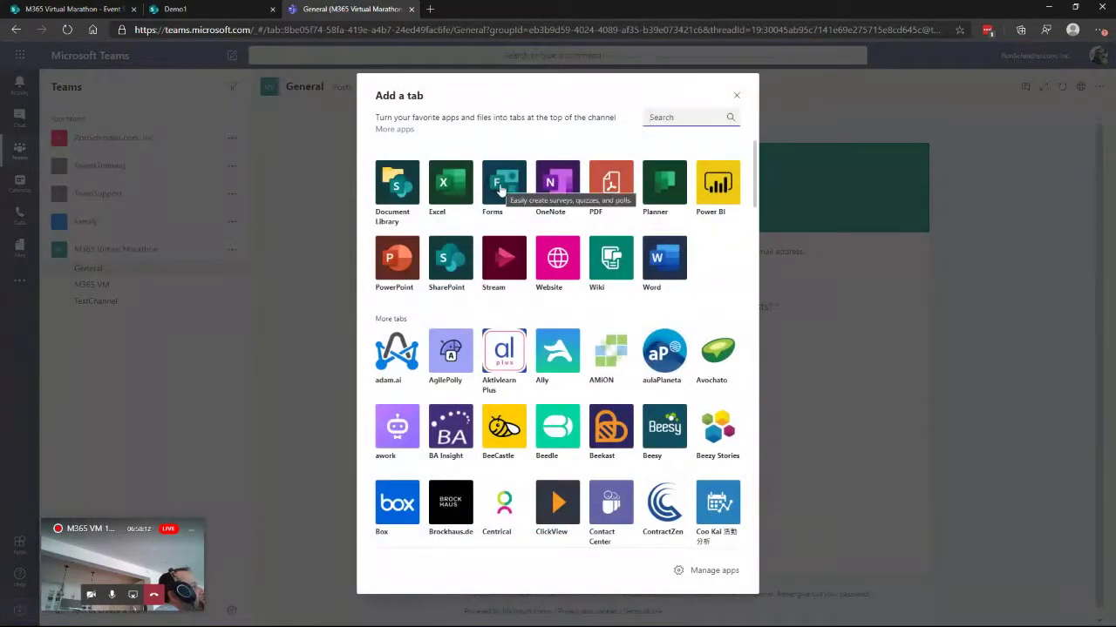
left_click(501, 187)
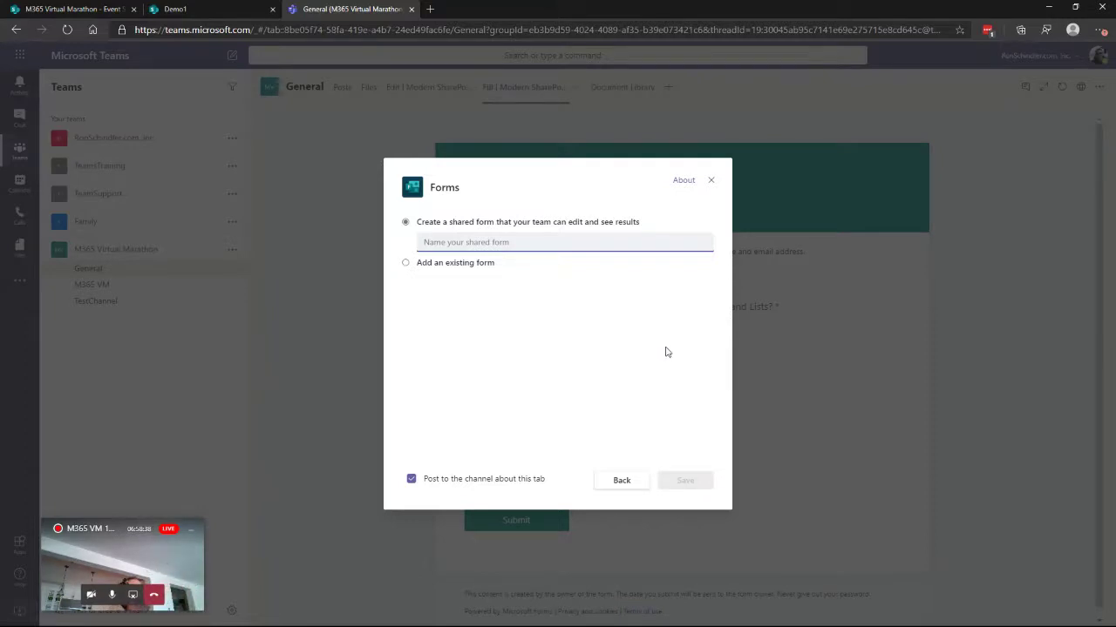
left_click(711, 180)
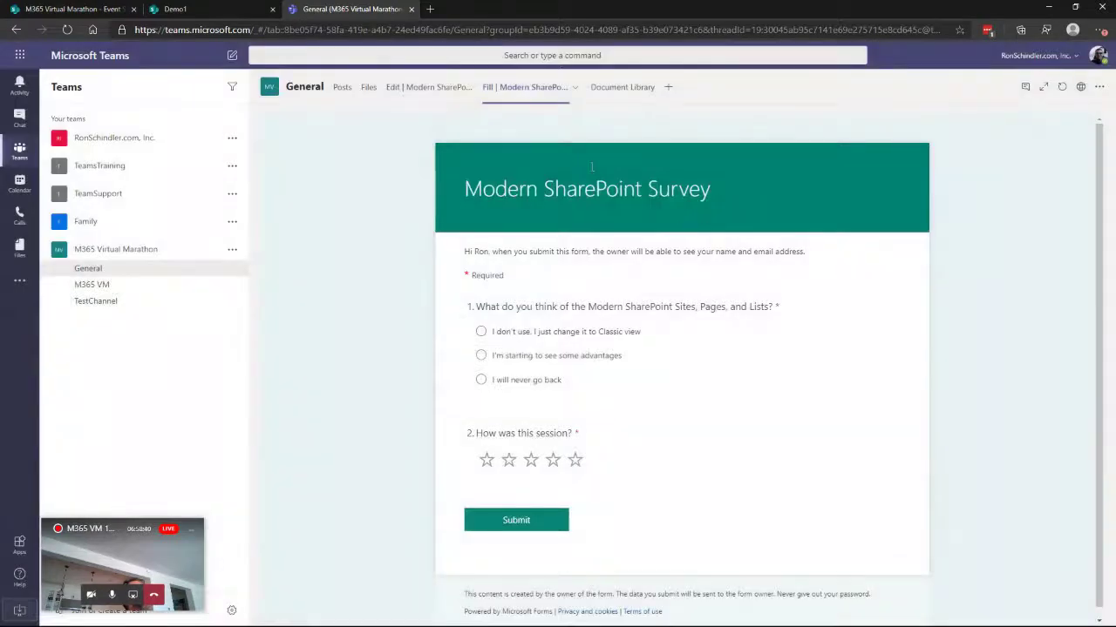
Step: Review the collected responses of the Modern SharePoint Survey and return to its questions
left_click(424, 87)
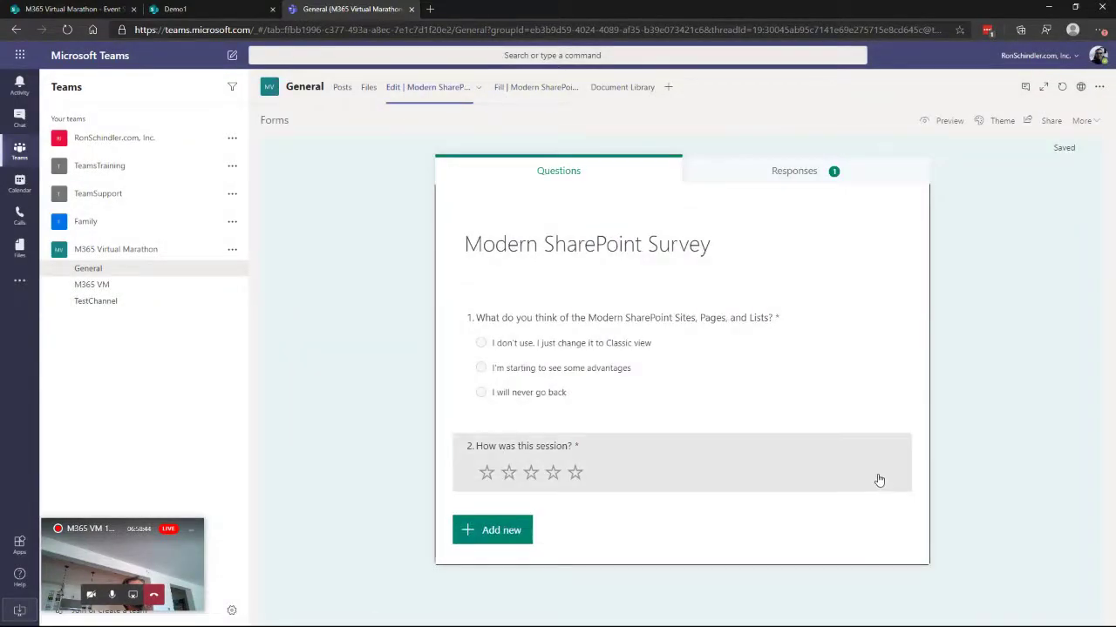
left_click(790, 172)
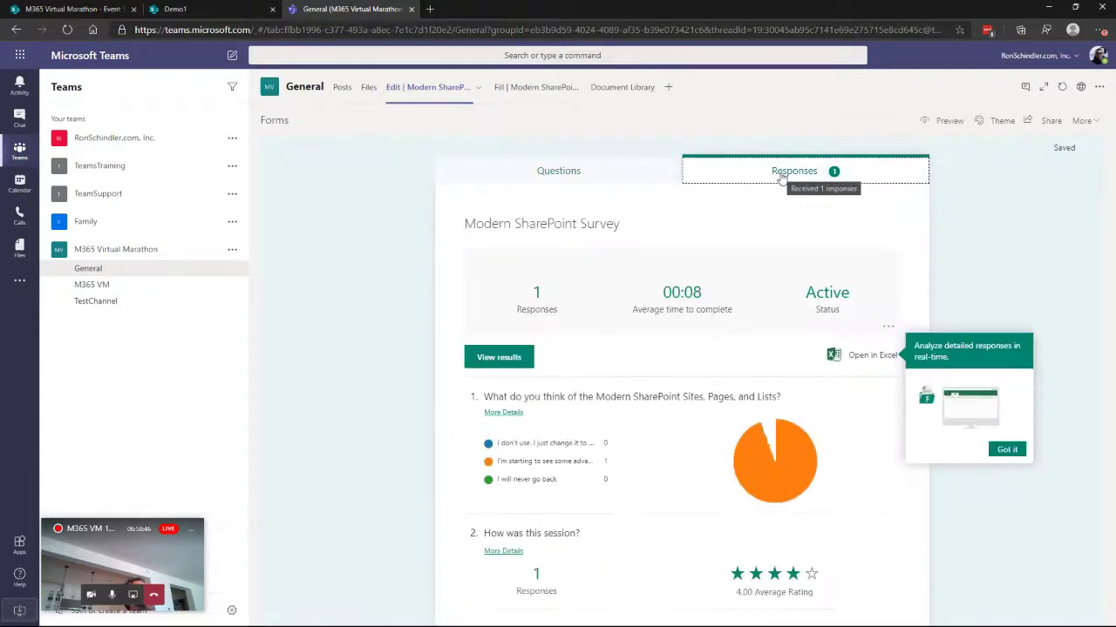
left_click(549, 174)
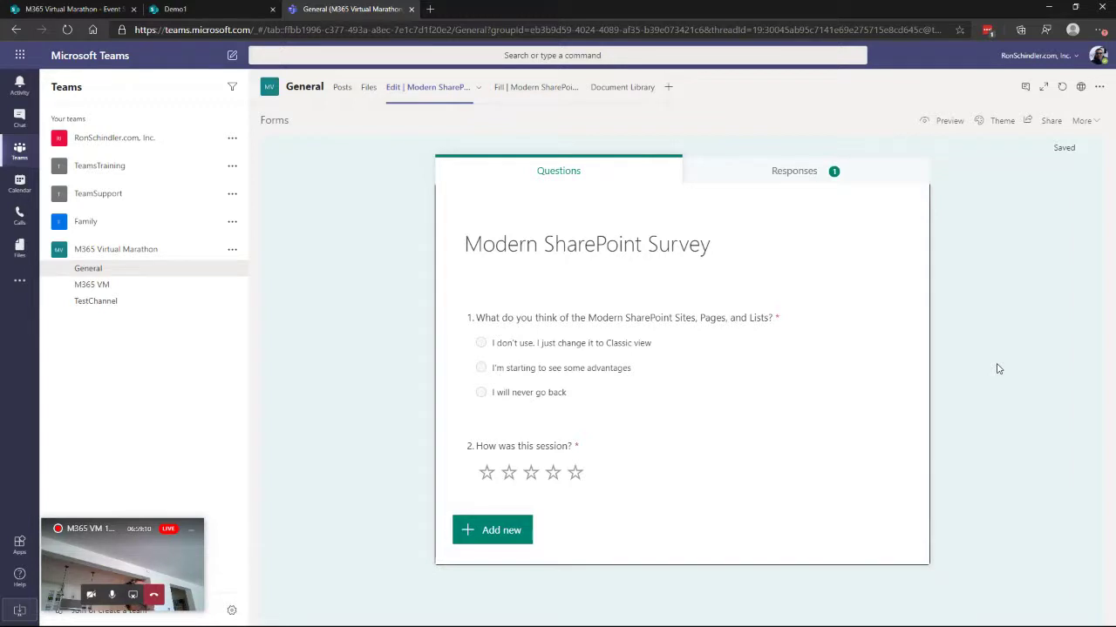
Step: Add the Modern SharePoint page from the M365 Virtual Marathon site as a SharePoint tab in the General channel
left_click(668, 88)
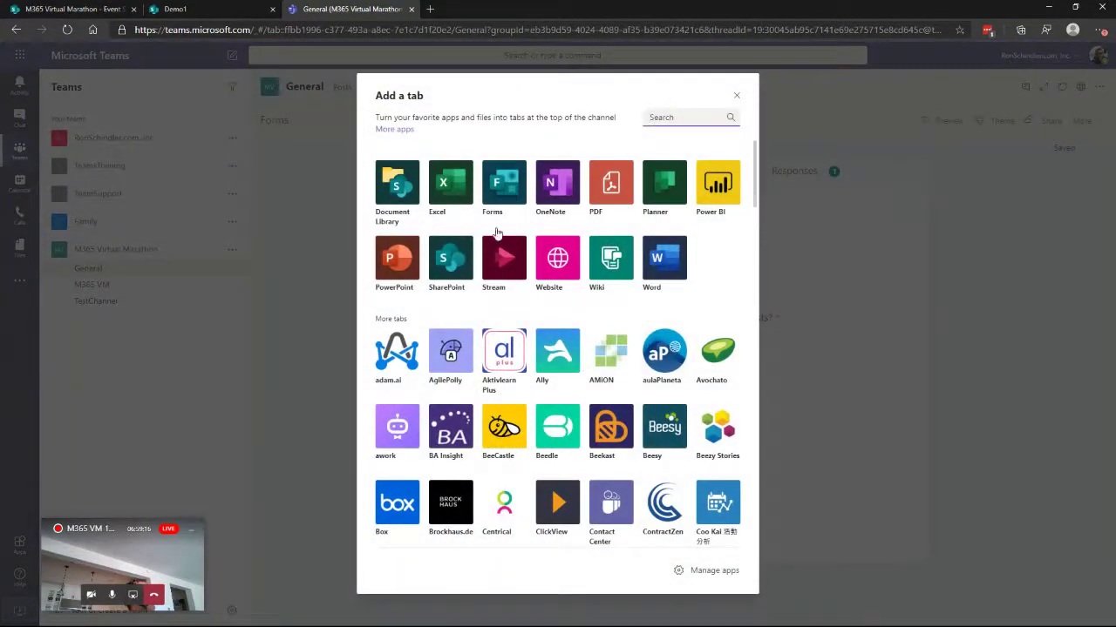
left_click(450, 261)
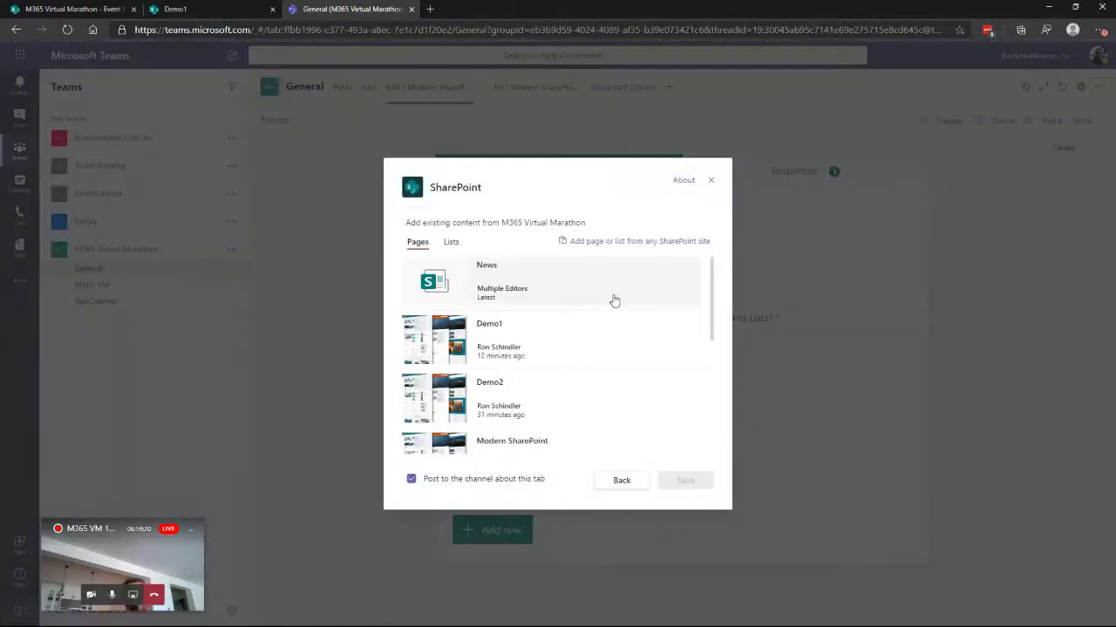
scroll(608, 301, "down", 5)
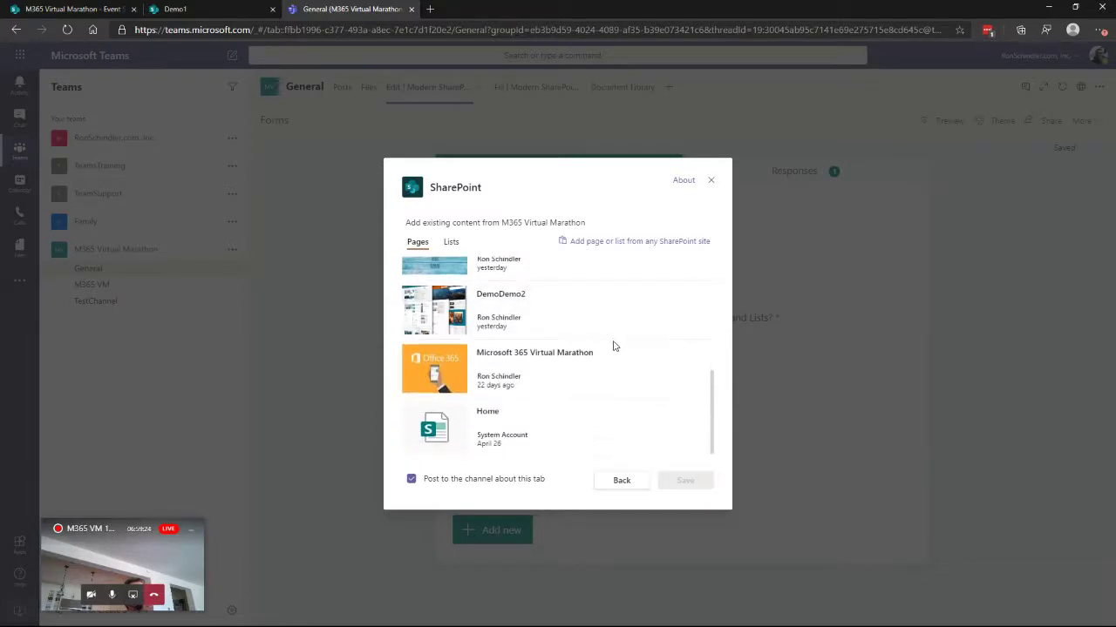
scroll(610, 340, "up", 5)
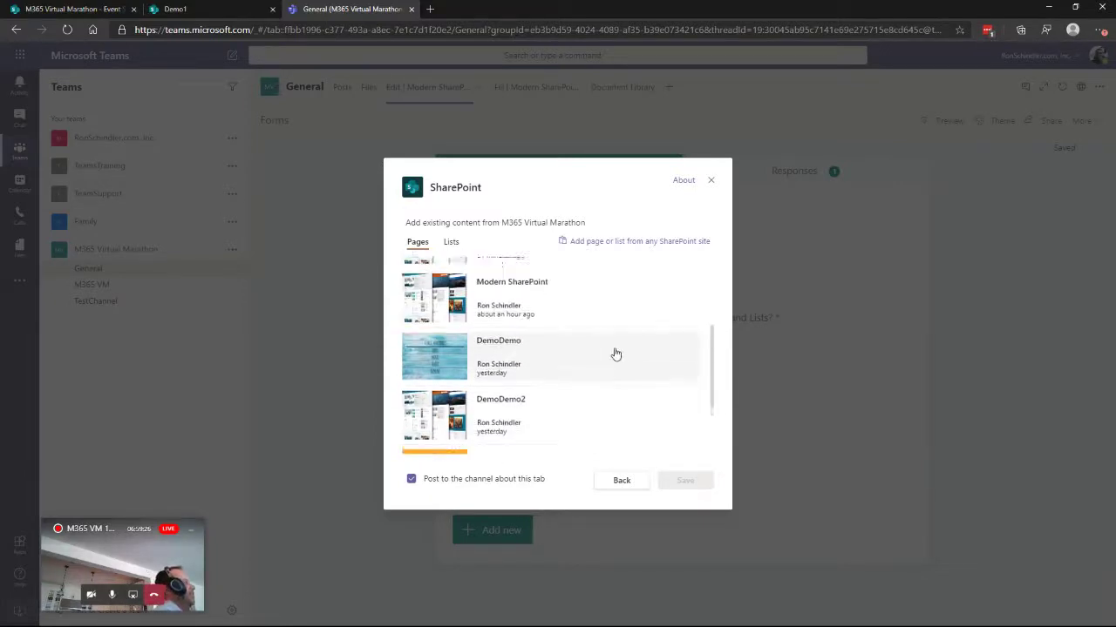
scroll(615, 353, "up", 1)
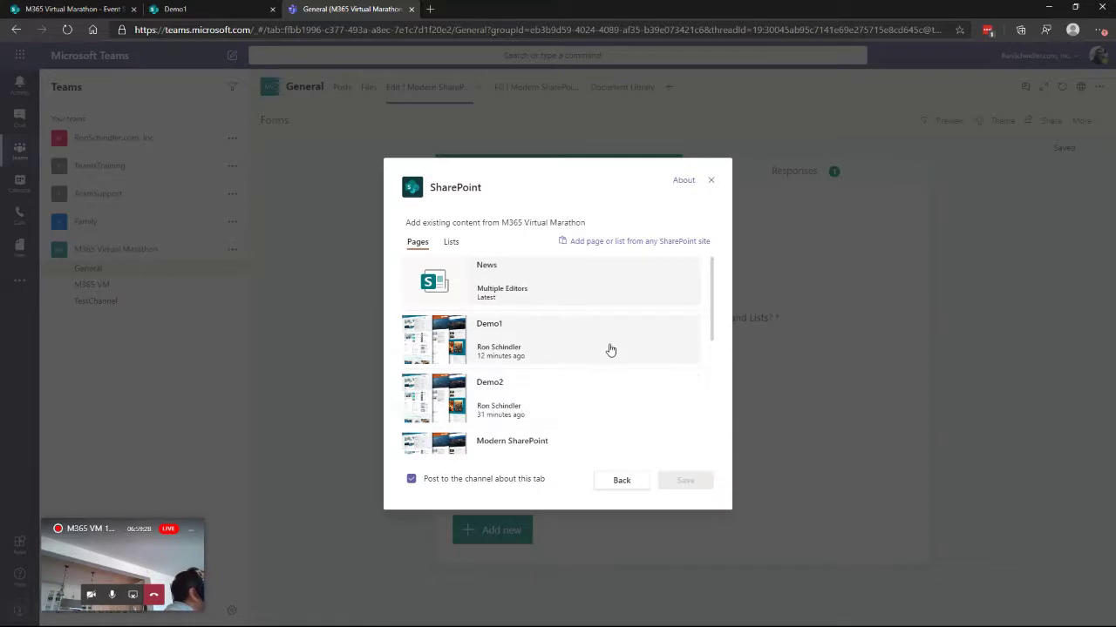
scroll(602, 349, "down", 3)
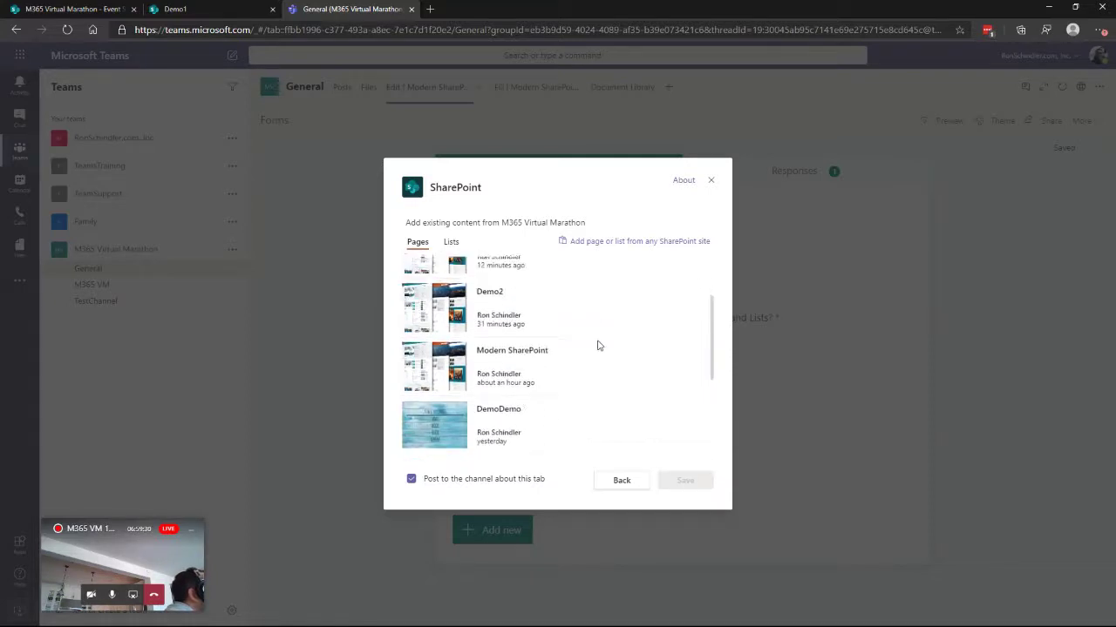
left_click(501, 371)
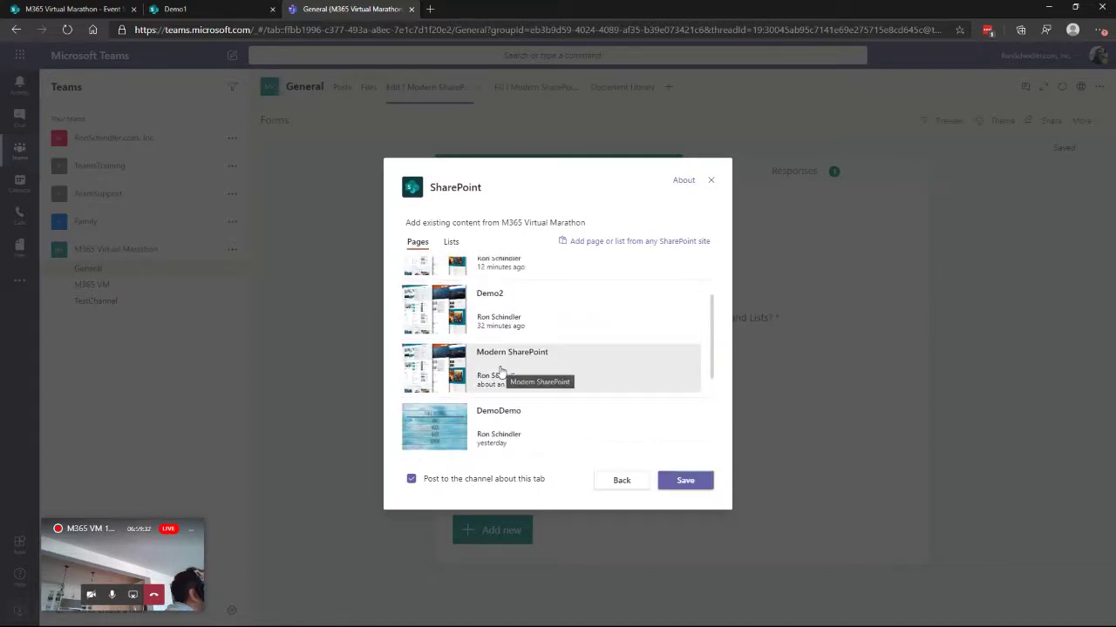
left_click(693, 482)
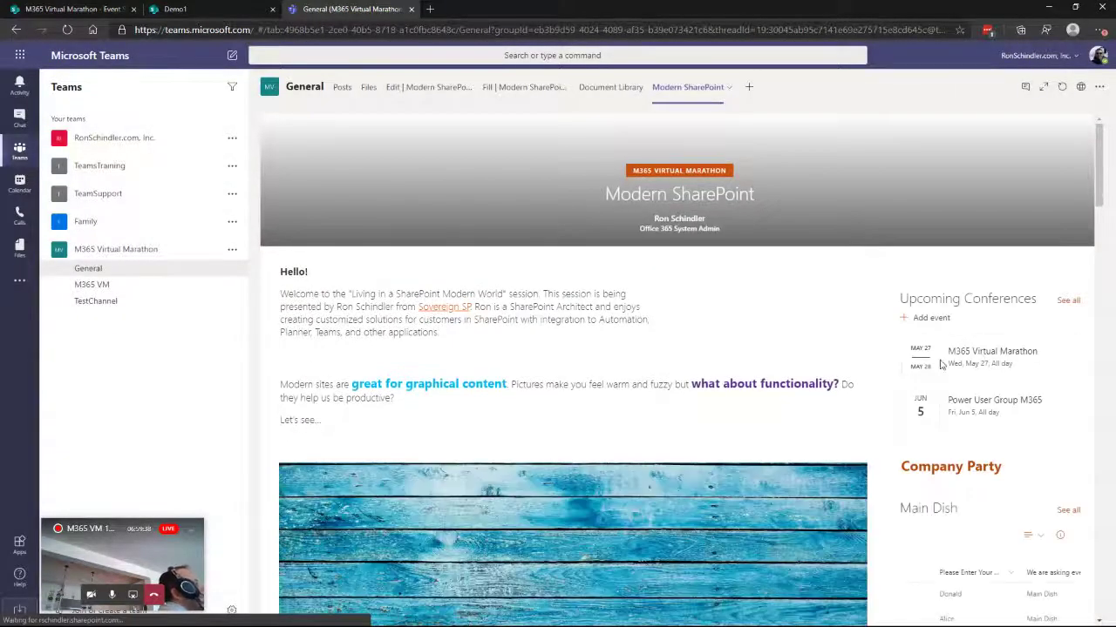
Step: Look through the Modern SharePoint page in its channel tab, including the fence materials graphics and sidebar lists, and return to its beginning
scroll(814, 358, "down", 1)
scroll(814, 359, "down", 10)
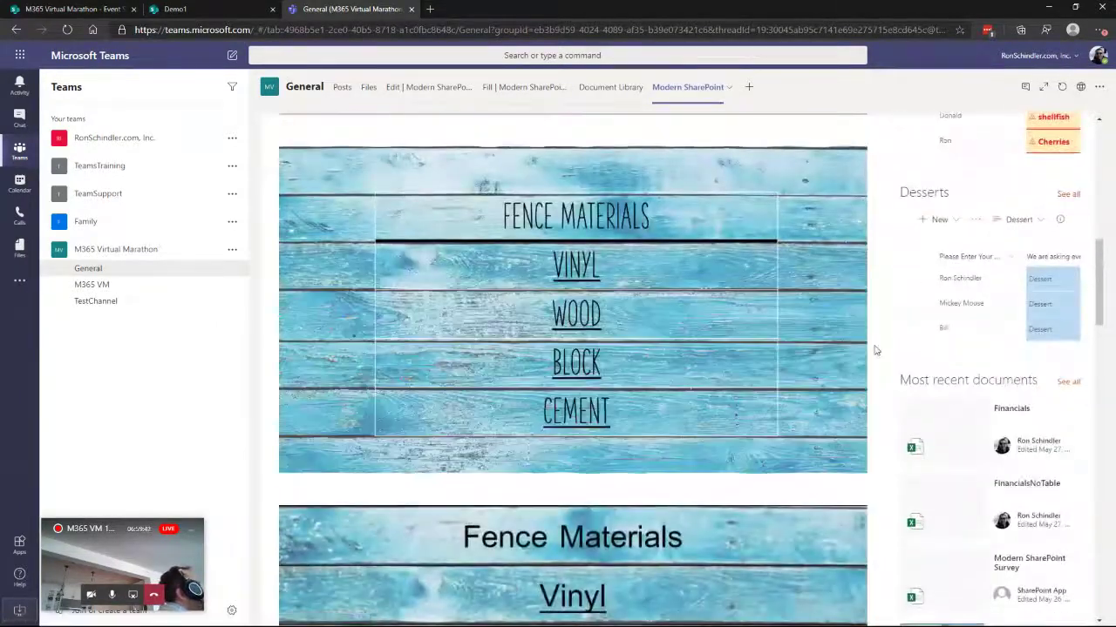
scroll(871, 349, "down", 5)
scroll(884, 347, "up", 3)
scroll(887, 348, "up", 10)
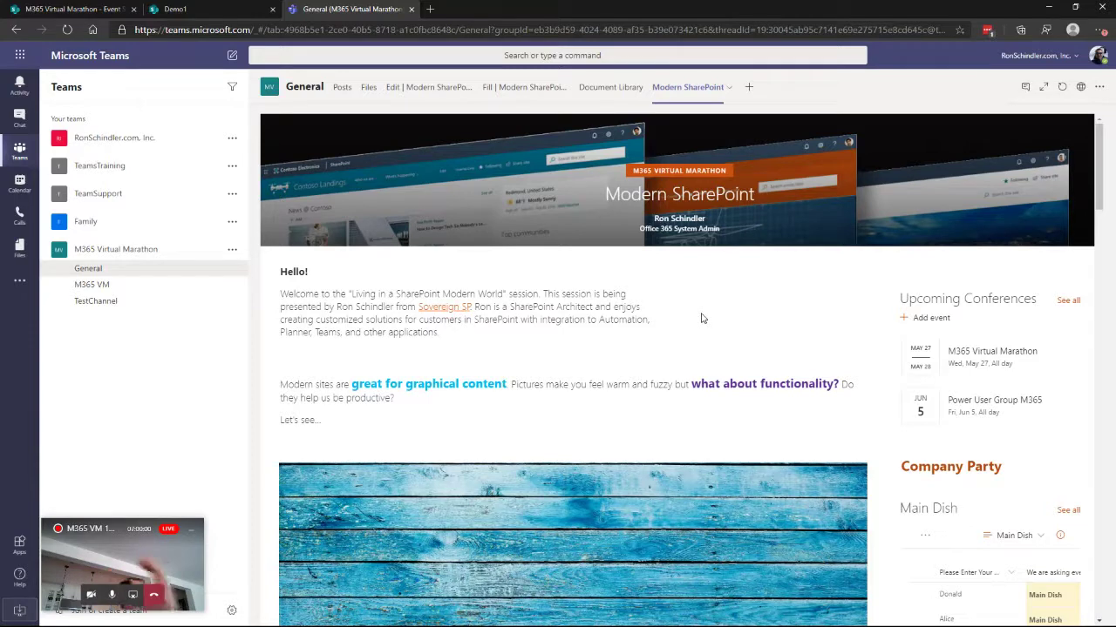
left_click(748, 88)
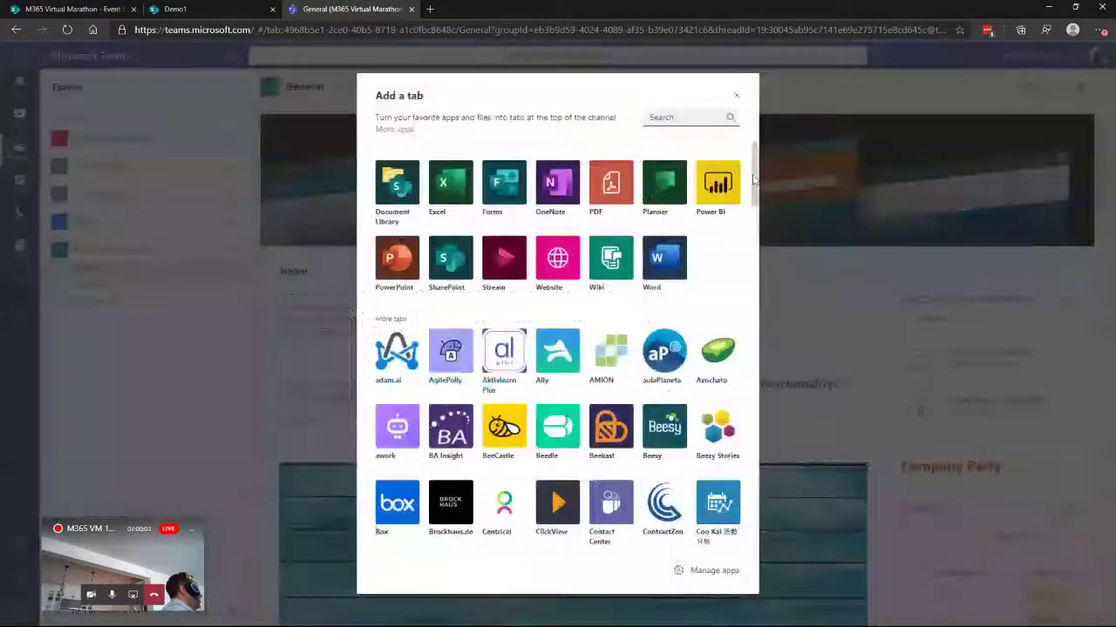
left_click(448, 259)
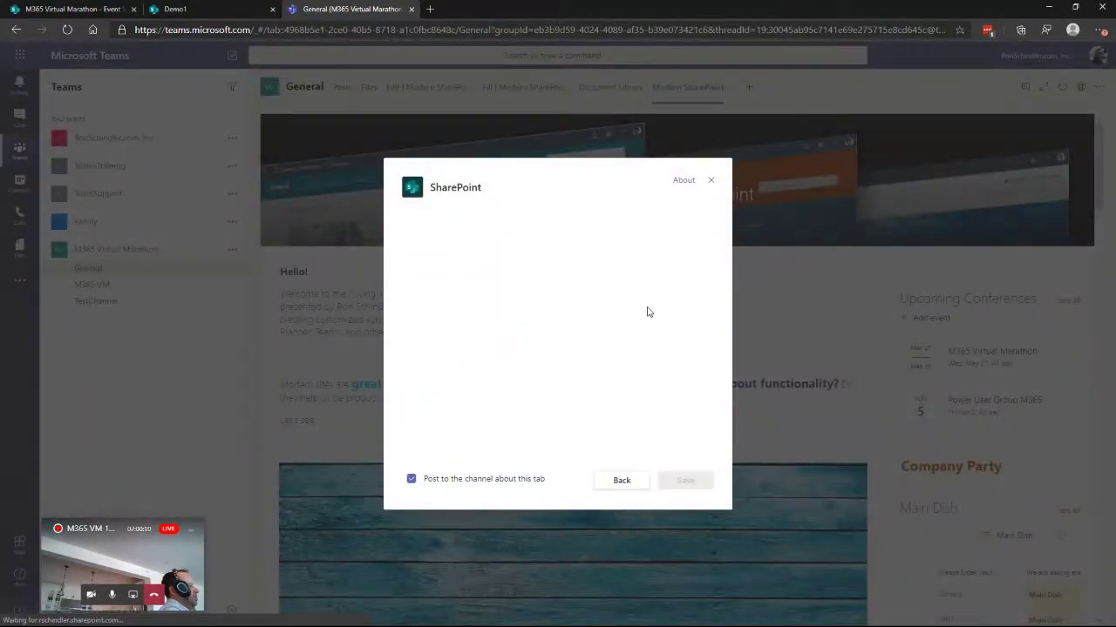
left_click(711, 181)
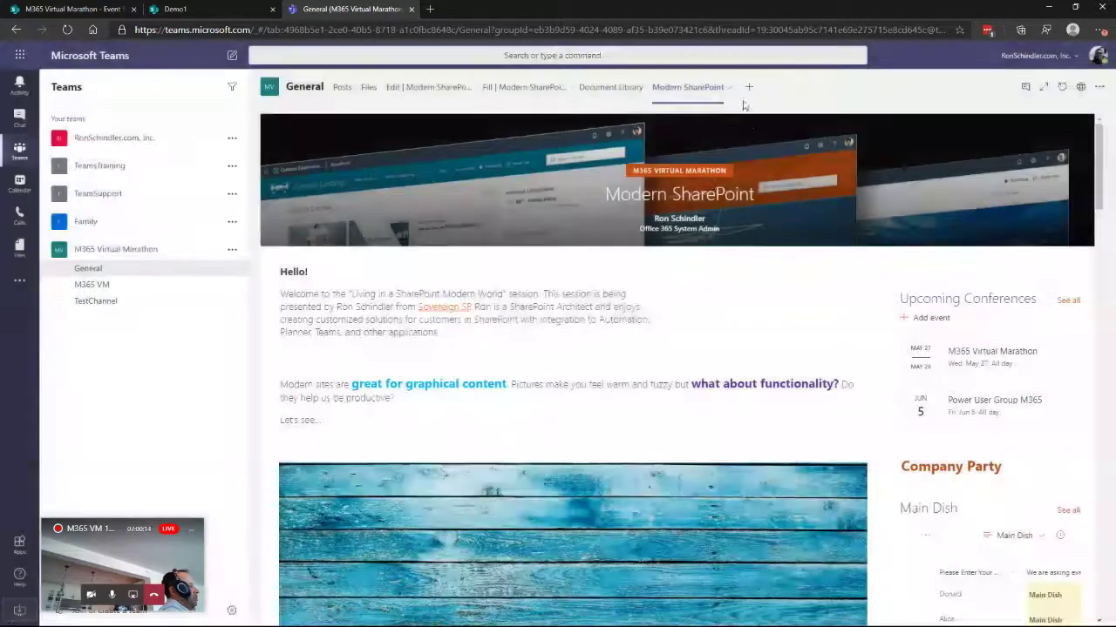
left_click(748, 88)
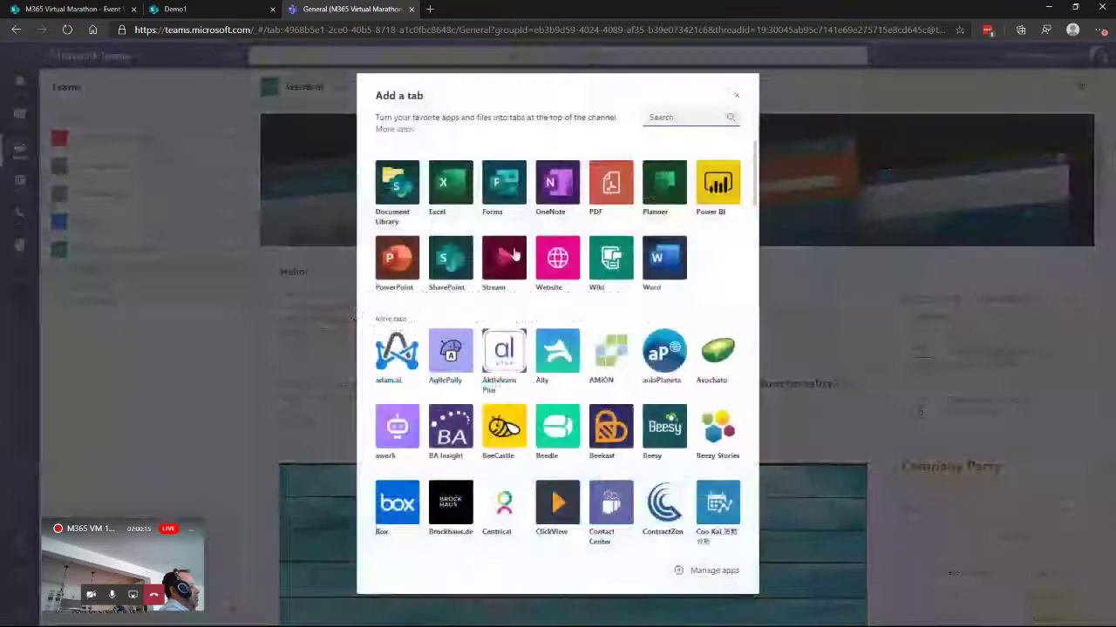
left_click(449, 261)
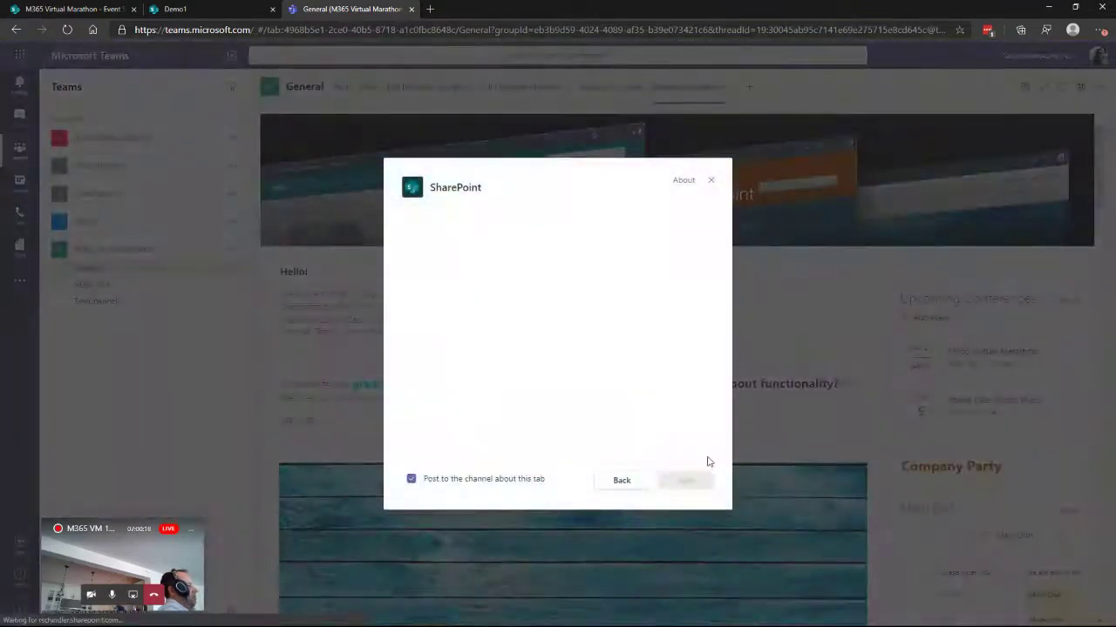
left_click(711, 182)
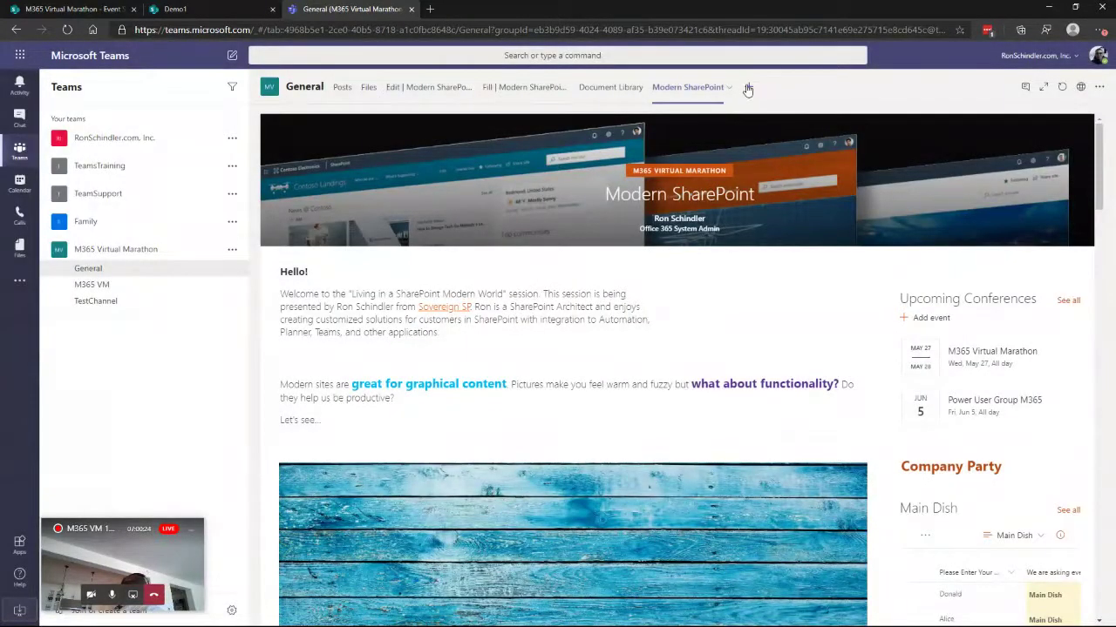
Step: Add the Event SignUp Modern list as a SharePoint tab in the General channel
left_click(749, 91)
left_click(445, 265)
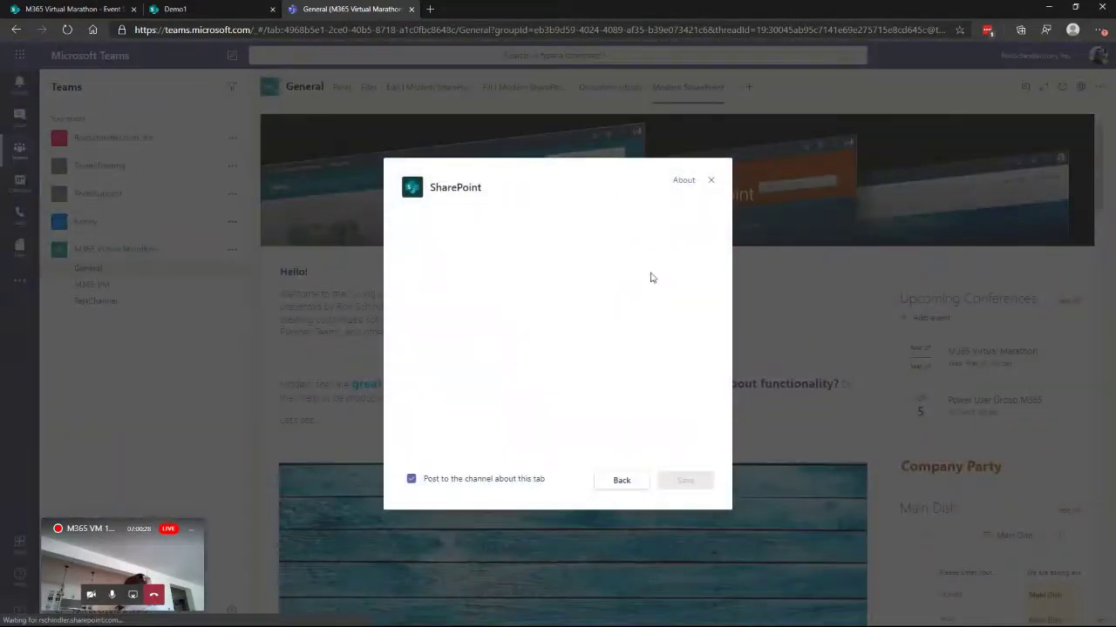
left_click(621, 482)
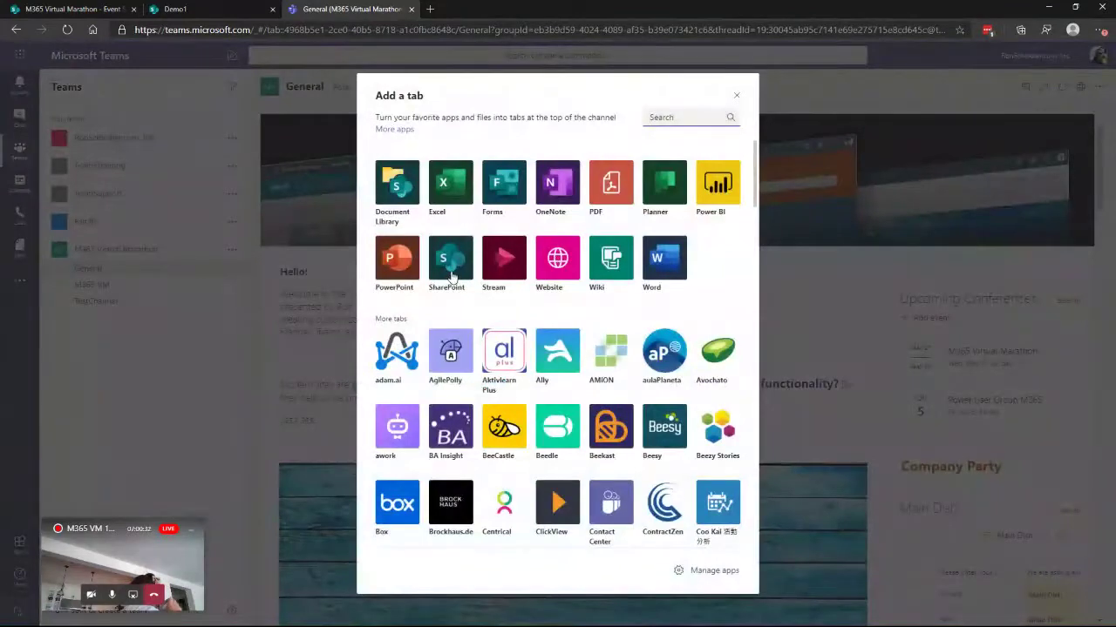
left_click(451, 277)
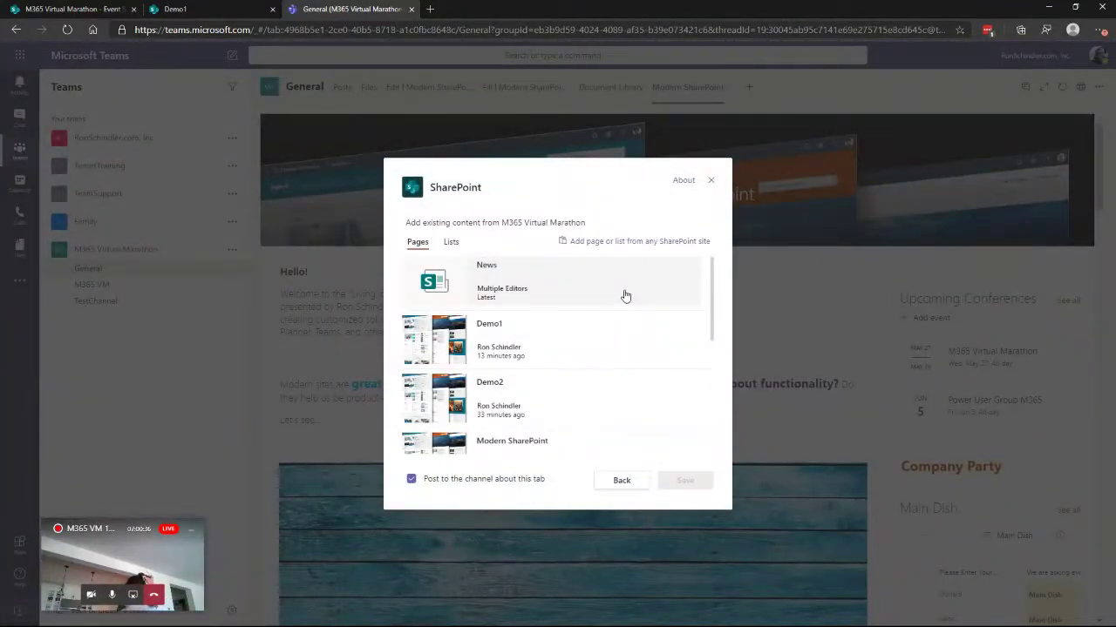
left_click(452, 245)
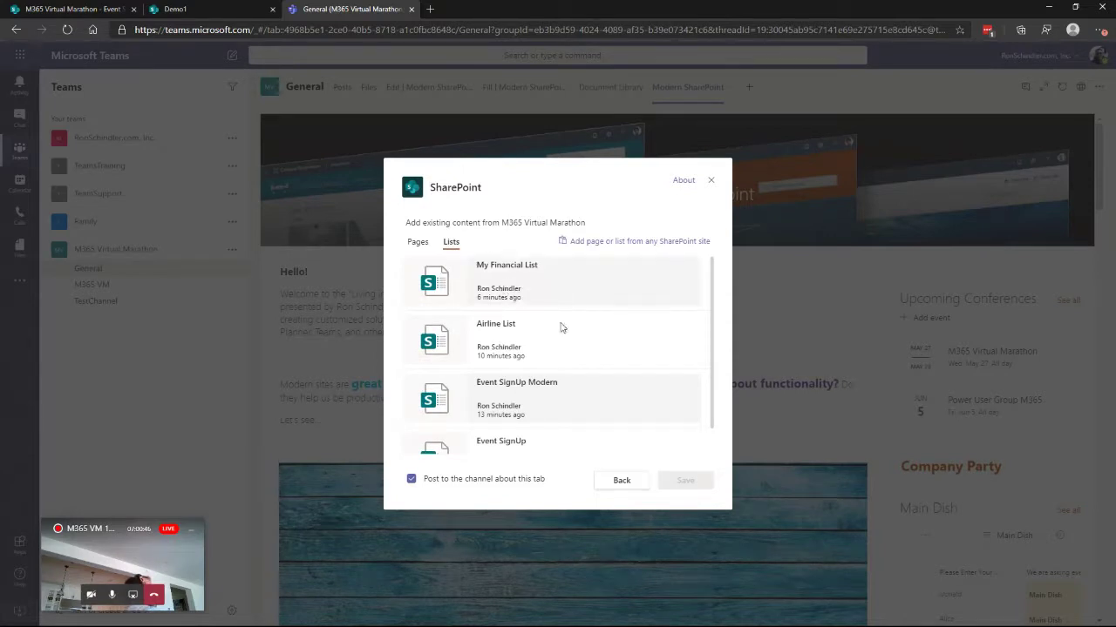
scroll(575, 352, "down", 1)
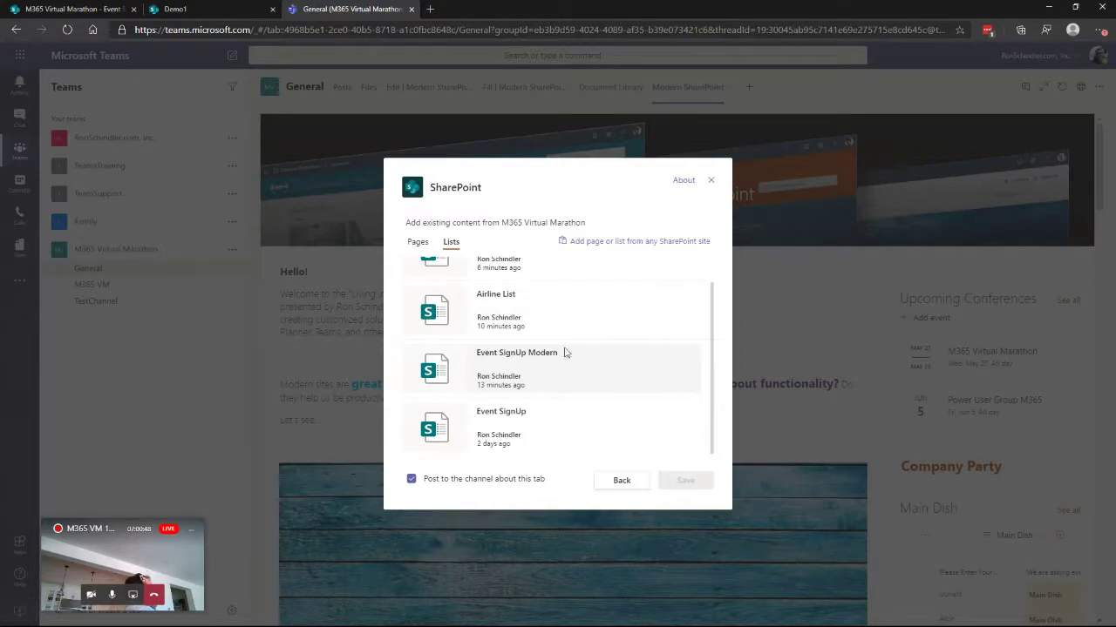
left_click(504, 373)
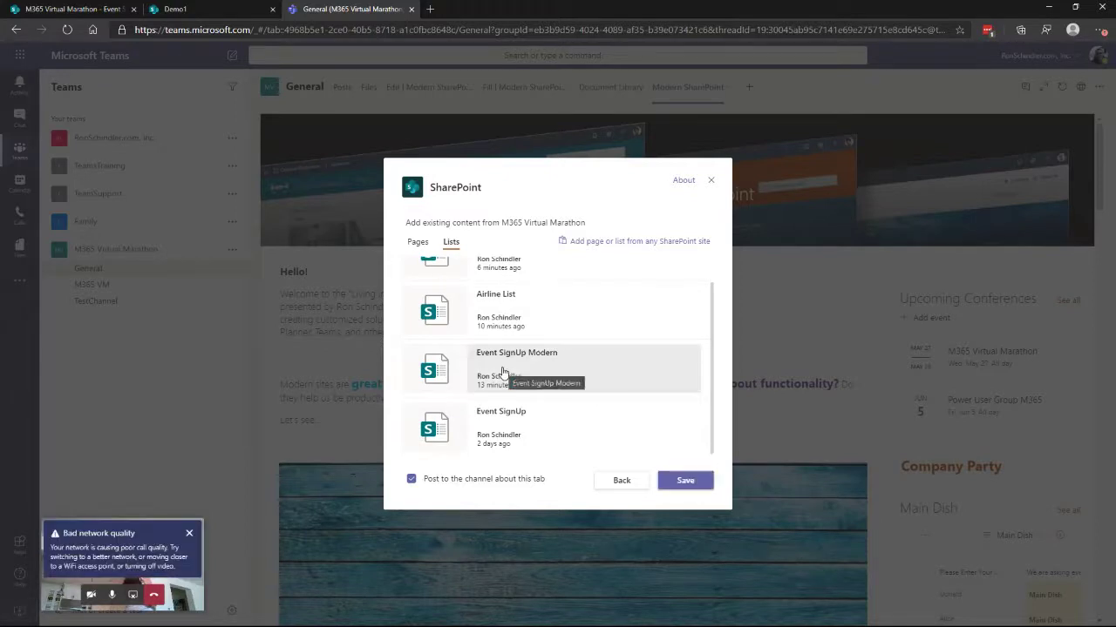
left_click(687, 482)
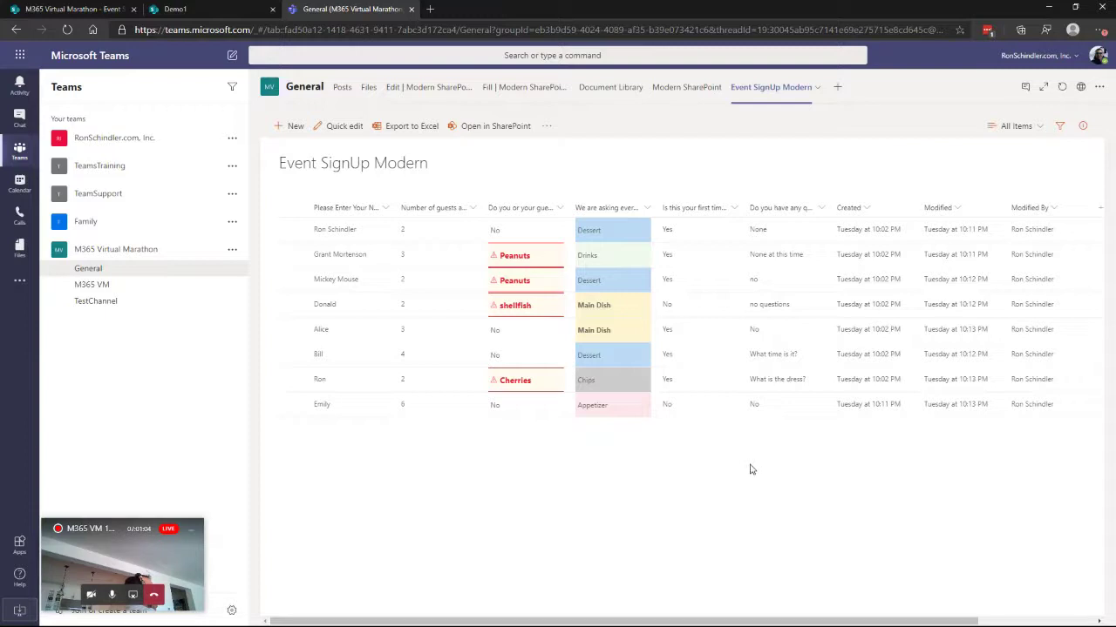
Step: Show the Event SignUp Modern list in its Allergies view, visit the Modern SharePoint page and return to the list
left_click(1039, 131)
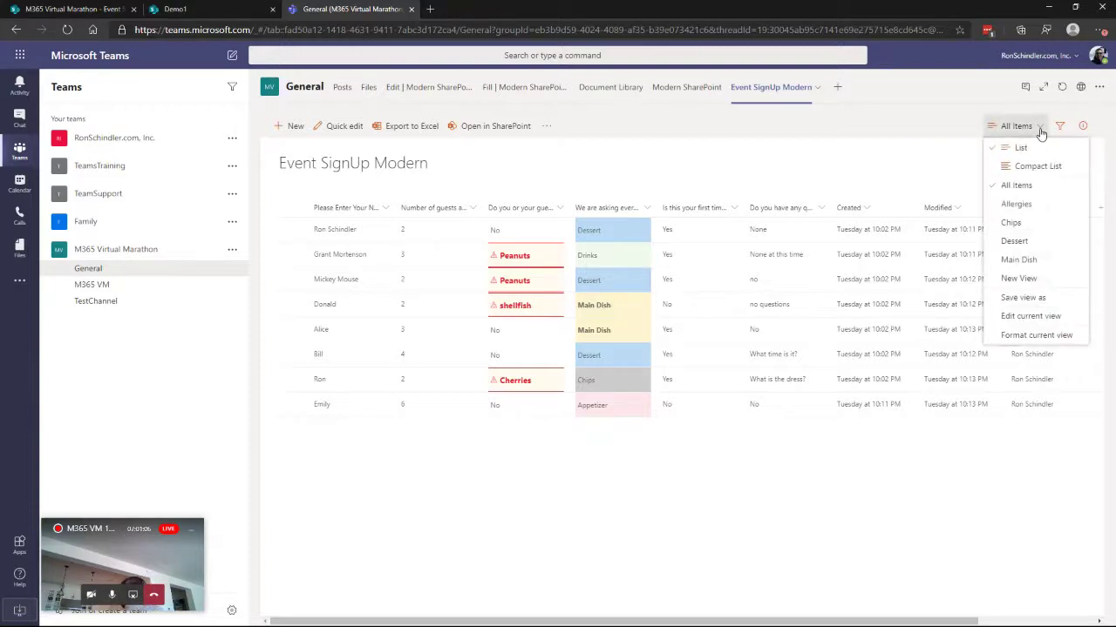
left_click(1011, 206)
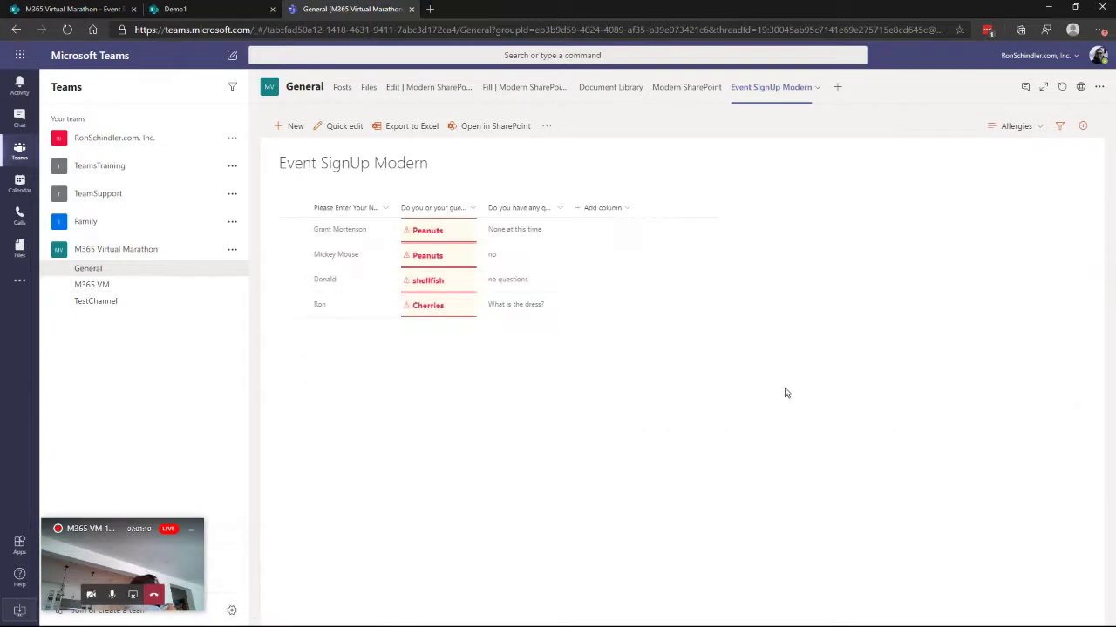
left_click(680, 94)
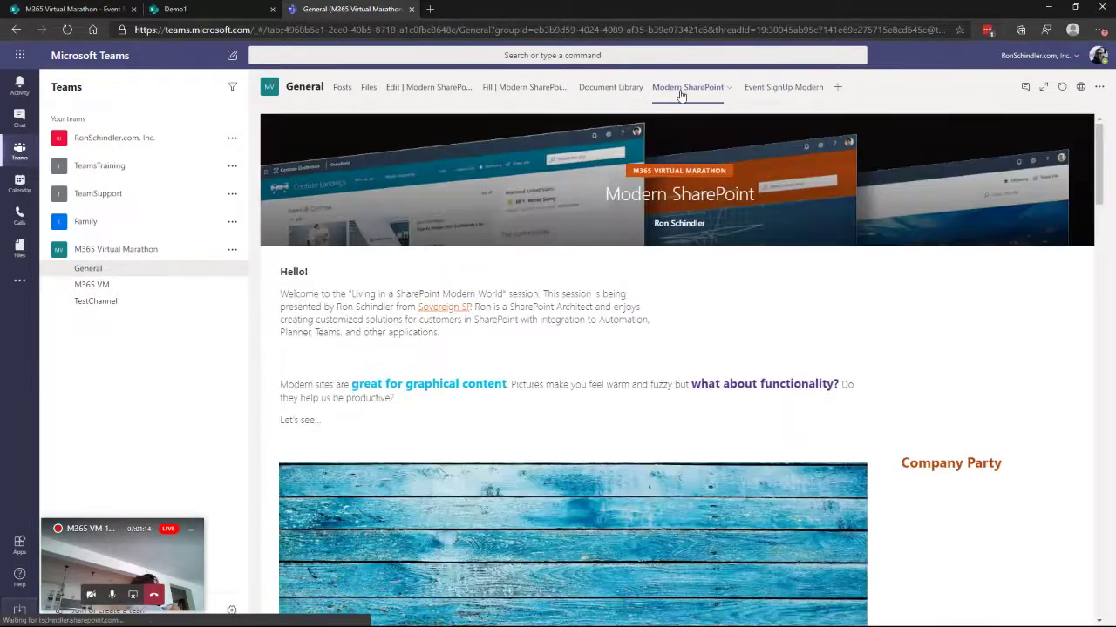
left_click(783, 88)
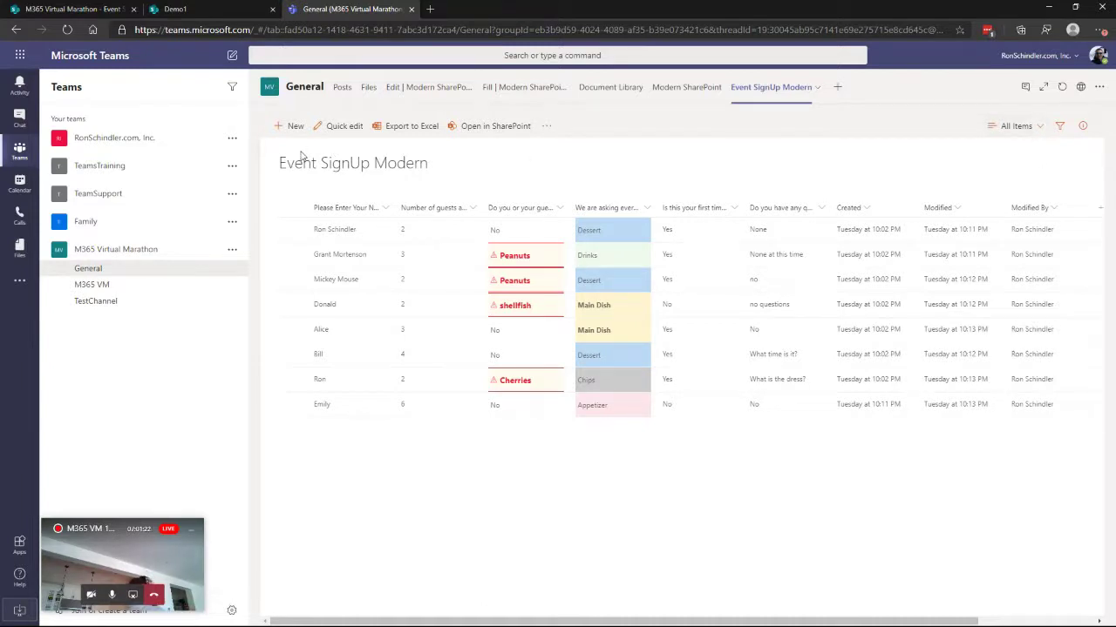
Step: Review the Event SignUp Modern list's available views and the apps offered as new channel tabs, without adding one
left_click(1039, 131)
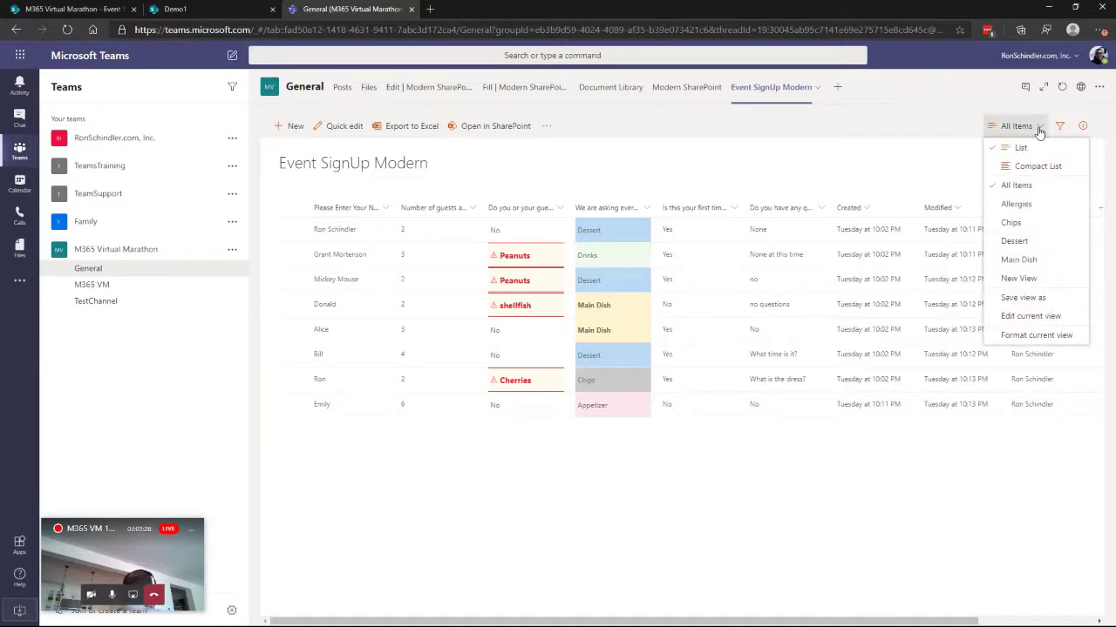
left_click(1039, 130)
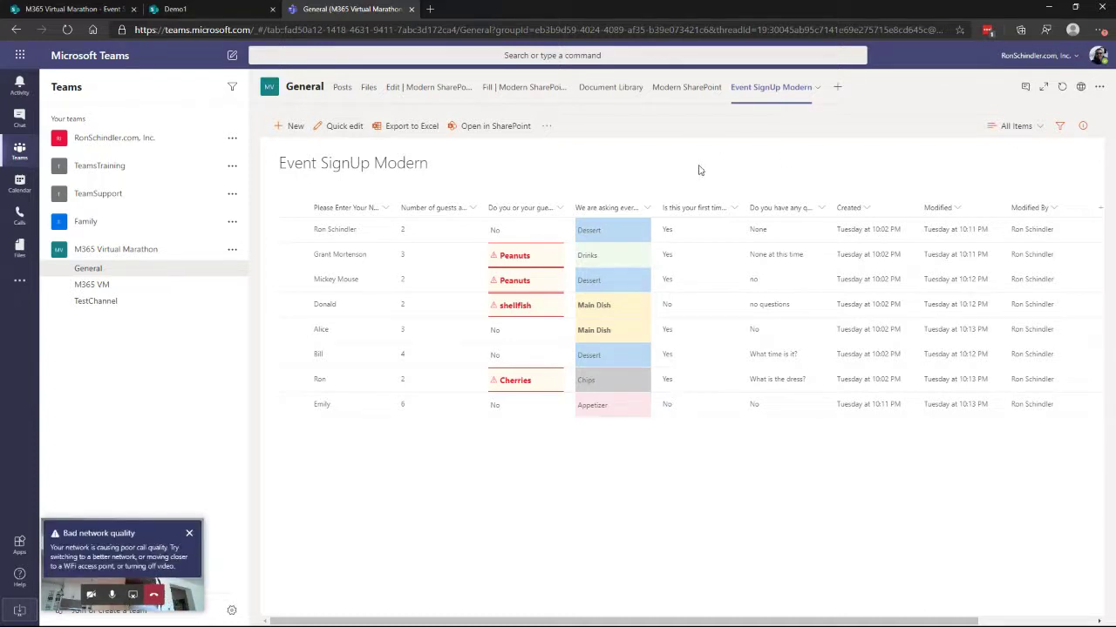
left_click(837, 87)
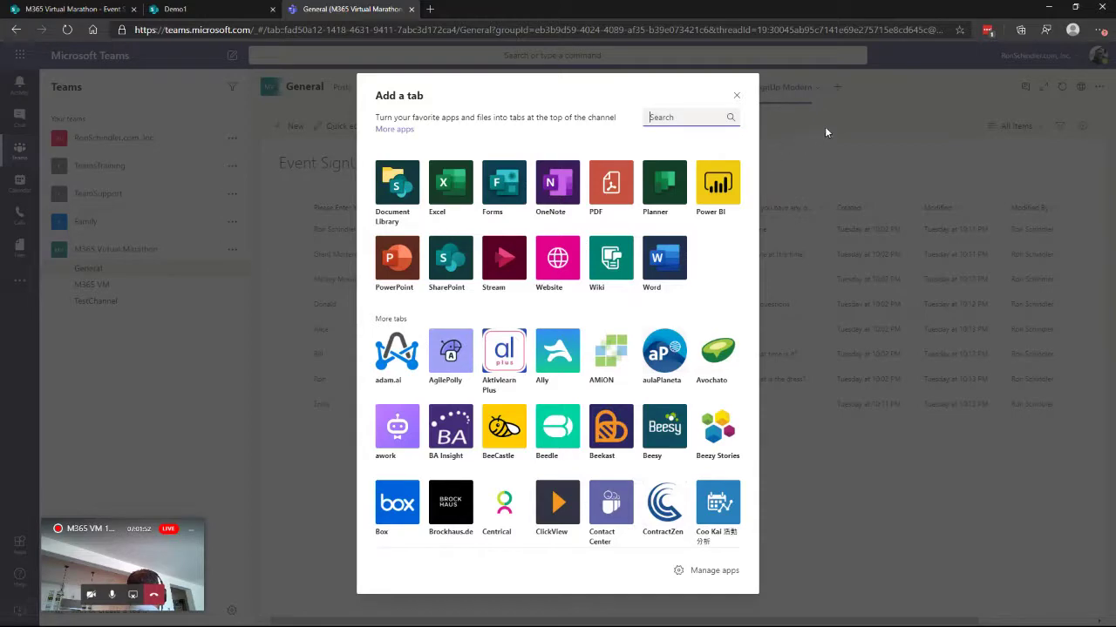
left_click(737, 95)
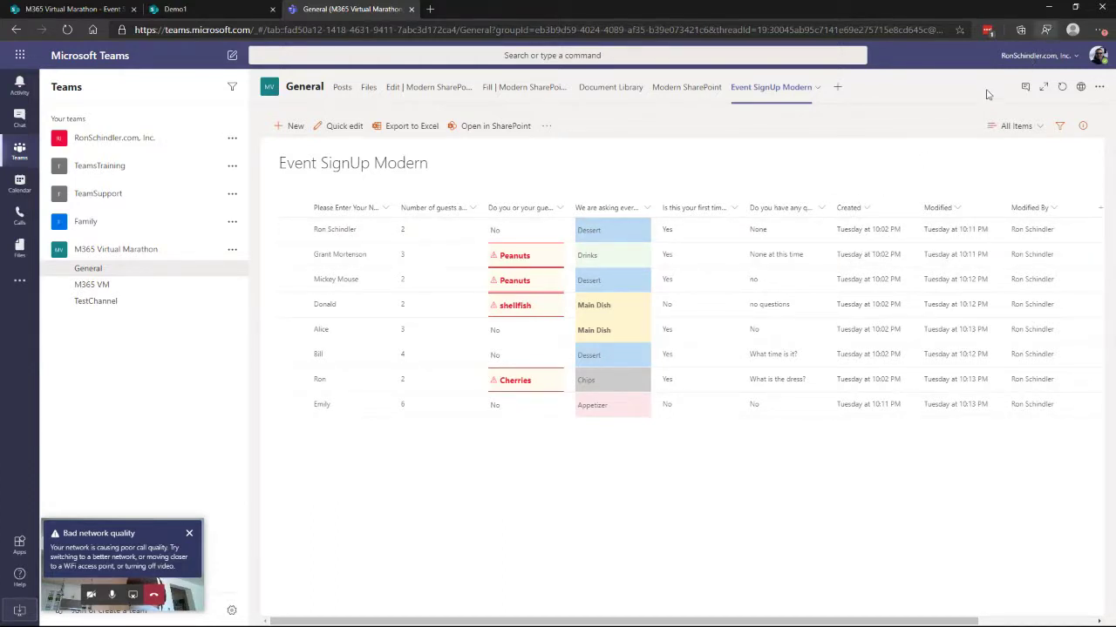
Step: Check the live event window, switch to the slide presentation and advance to the "Are you excited now about Modern SharePoint?" slide
double_click(107, 543)
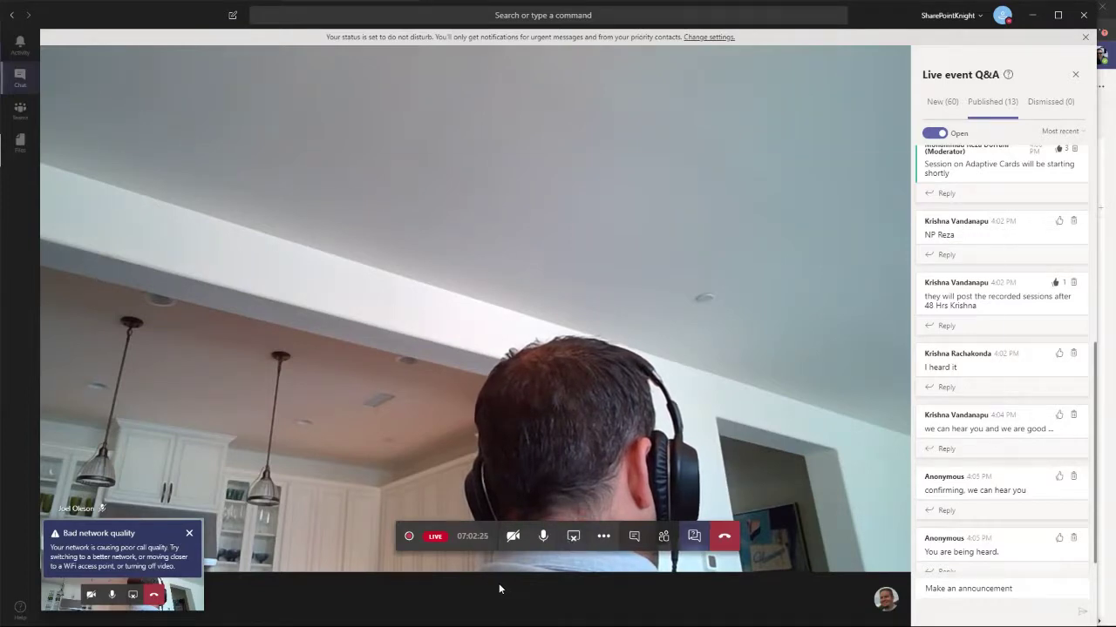
key("alt+Tab")
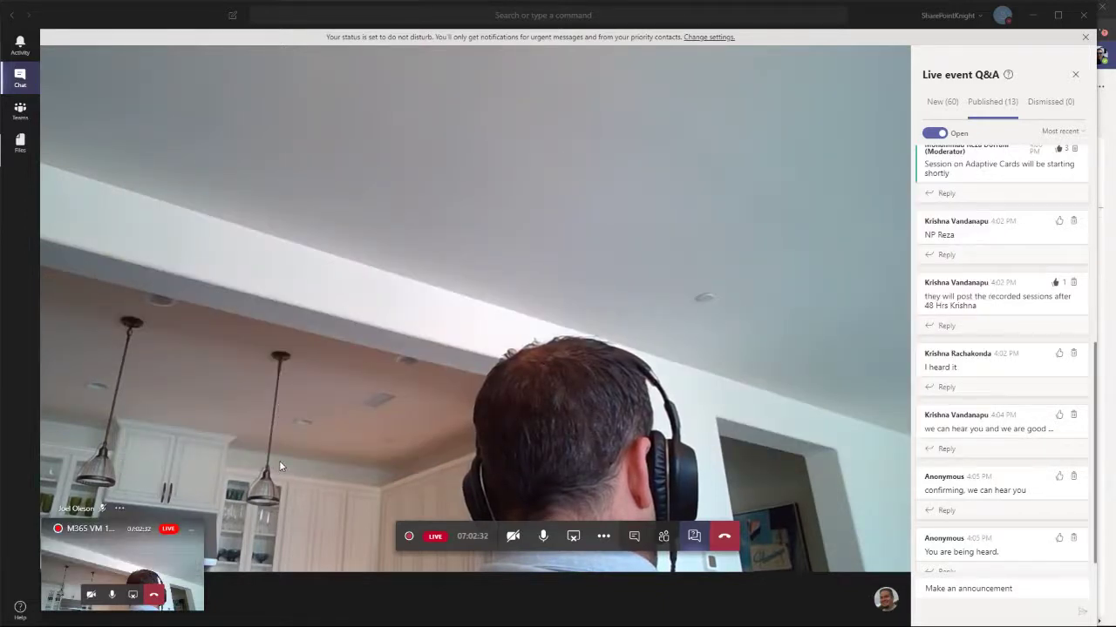
key("alt+Tab")
key("alt+Tab")
key("alt+Tab")
key("alt+Tab")
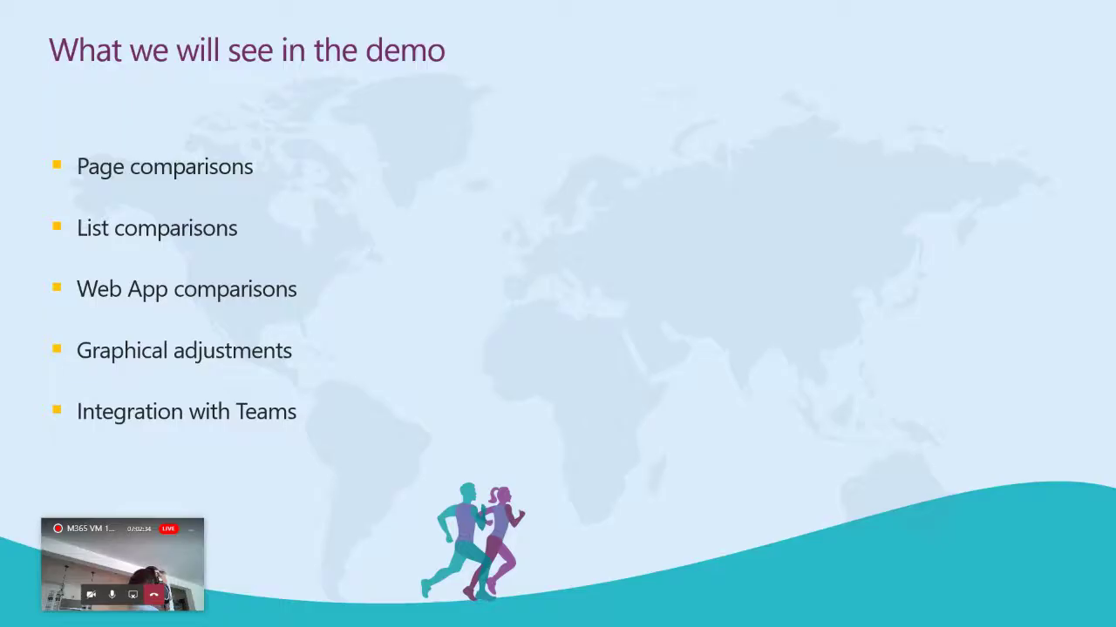
key("Right")
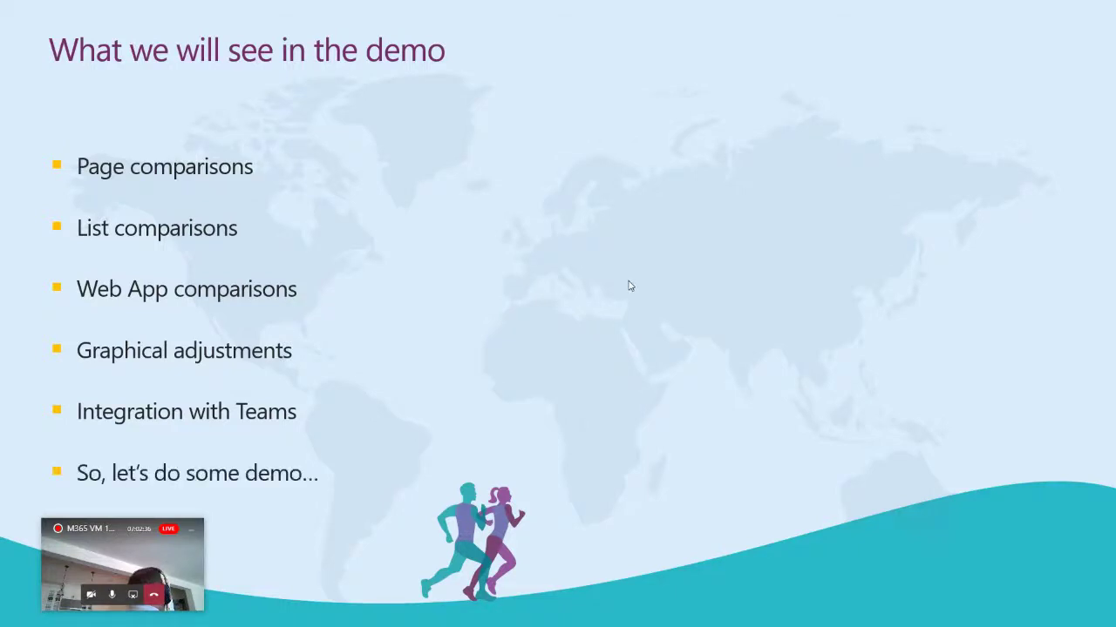
key("Right")
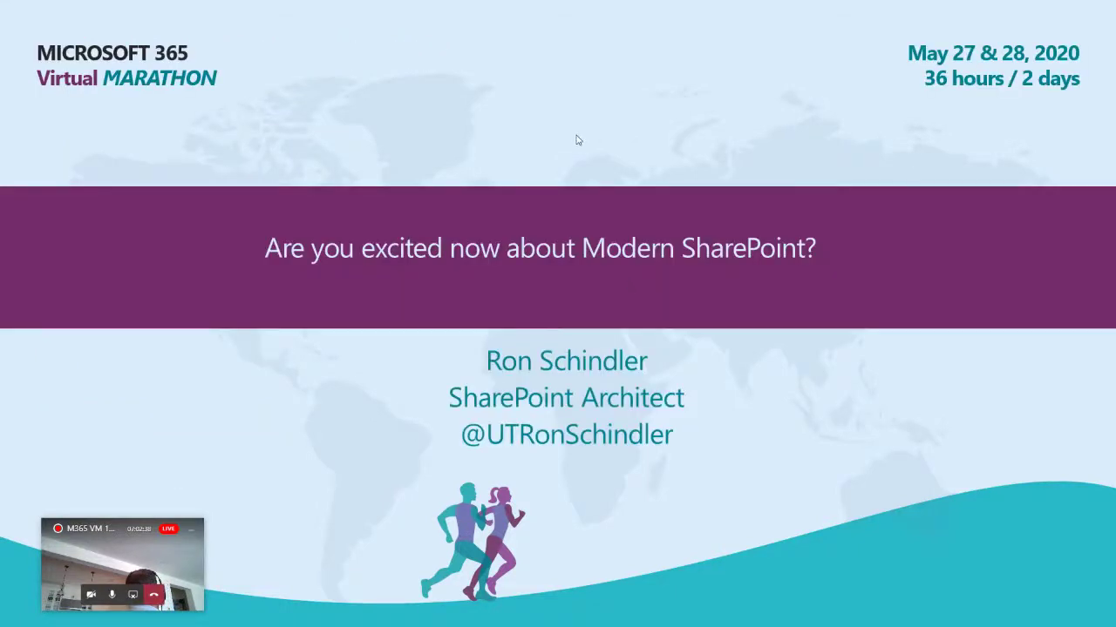